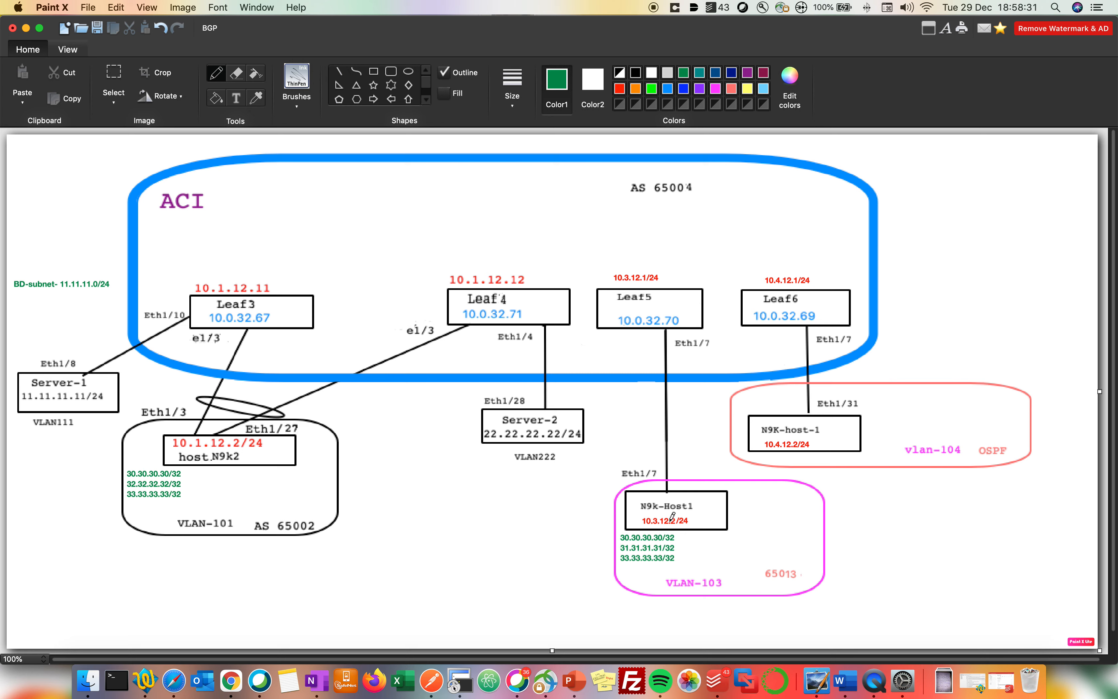
Step: Scribble a green mark beside the prefixes under N9k-Host1 and set the brush size to 5
{"action": "mouse_move", "coordinate": [705, 539]}
{"action": "left_mouse_down"}
{"action": "mouse_move", "coordinate": [724, 543]}
{"action": "mouse_move", "coordinate": [724, 566]}
{"action": "left_mouse_up"}
{"action": "left_click", "coordinate": [511, 81]}
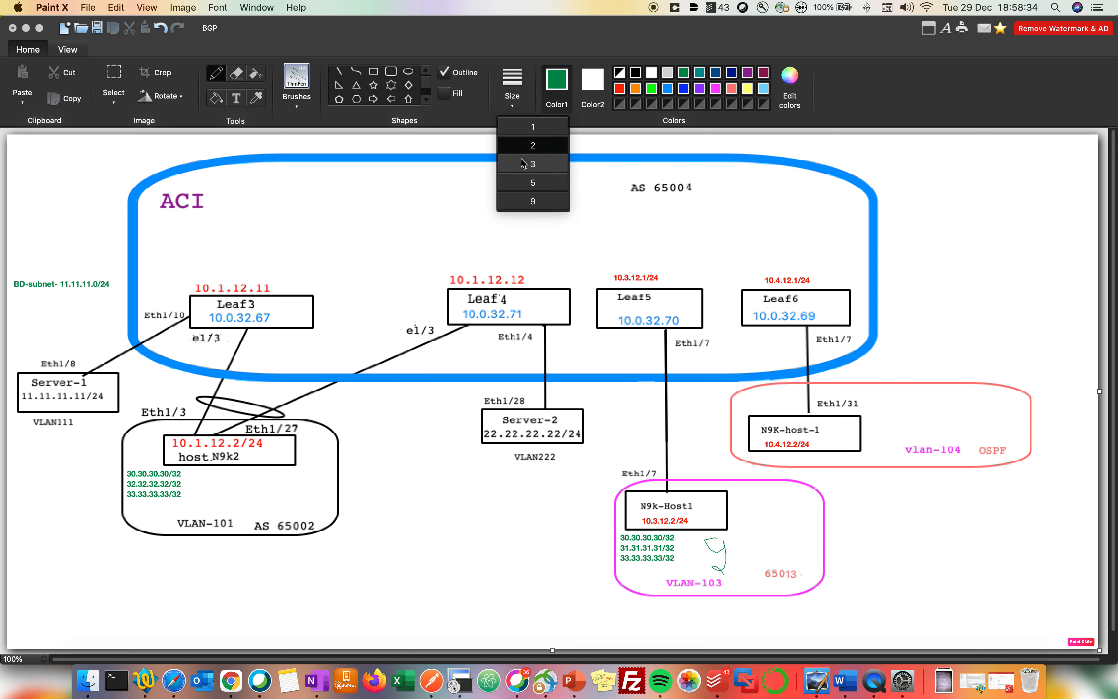
{"action": "left_click", "coordinate": [531, 185]}
Step: Sketch a green mark under host N9k2 and arrows from the hosts toward their leafs, and undo all green marks
{"action": "left_click_drag", "start_coordinate": [248, 479], "coordinate": [249, 506]}
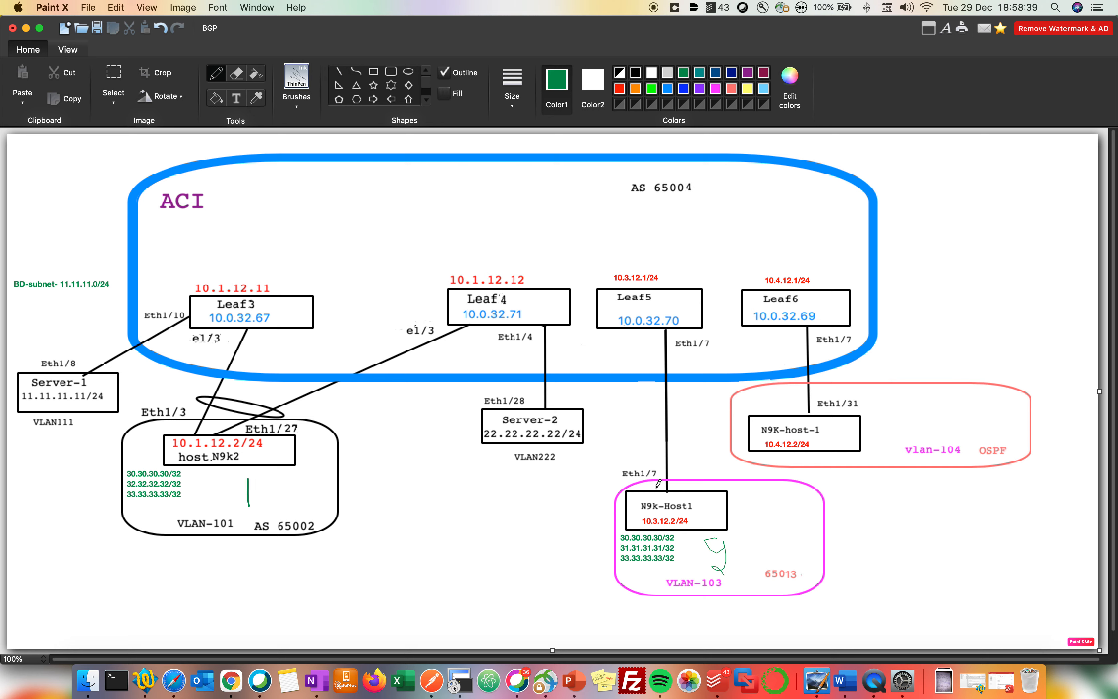
{"action": "mouse_move", "coordinate": [657, 487]}
{"action": "left_mouse_down"}
{"action": "mouse_move", "coordinate": [637, 345]}
{"action": "mouse_move", "coordinate": [631, 353]}
{"action": "mouse_move", "coordinate": [650, 360]}
{"action": "left_mouse_up"}
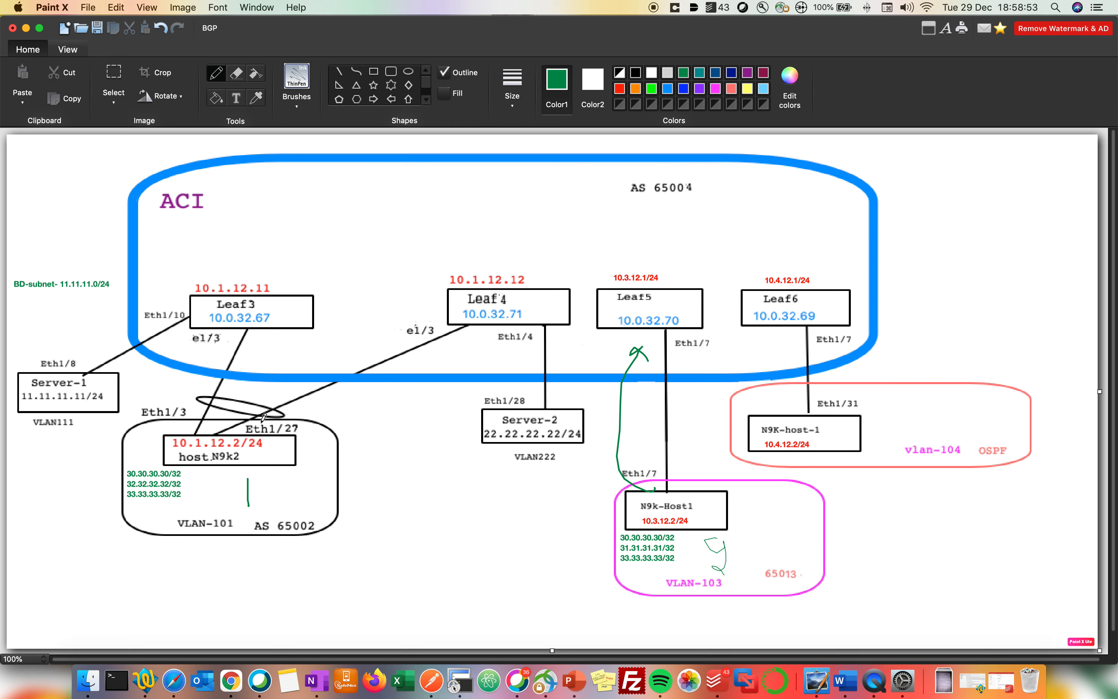
{"action": "left_click_drag", "start_coordinate": [250, 404], "coordinate": [323, 339]}
{"action": "key", "text": "super+z"}
{"action": "key", "text": "super+z"}
{"action": "key", "text": "super+z"}
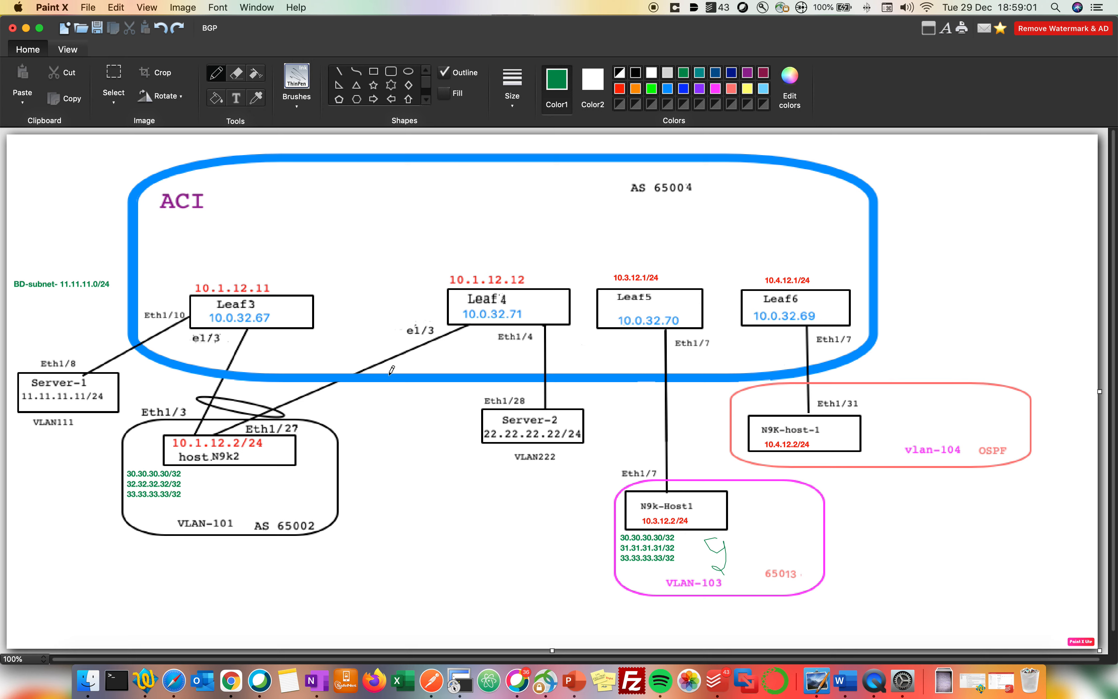
{"action": "key", "text": "super+z"}
Step: Draw green arrows from Leaf5 down to N9k-Host1 and toward host N9k2, and underline the BD-subnet label
{"action": "mouse_move", "coordinate": [594, 315]}
{"action": "left_mouse_down"}
{"action": "mouse_move", "coordinate": [667, 477]}
{"action": "mouse_move", "coordinate": [642, 477]}
{"action": "left_mouse_up"}
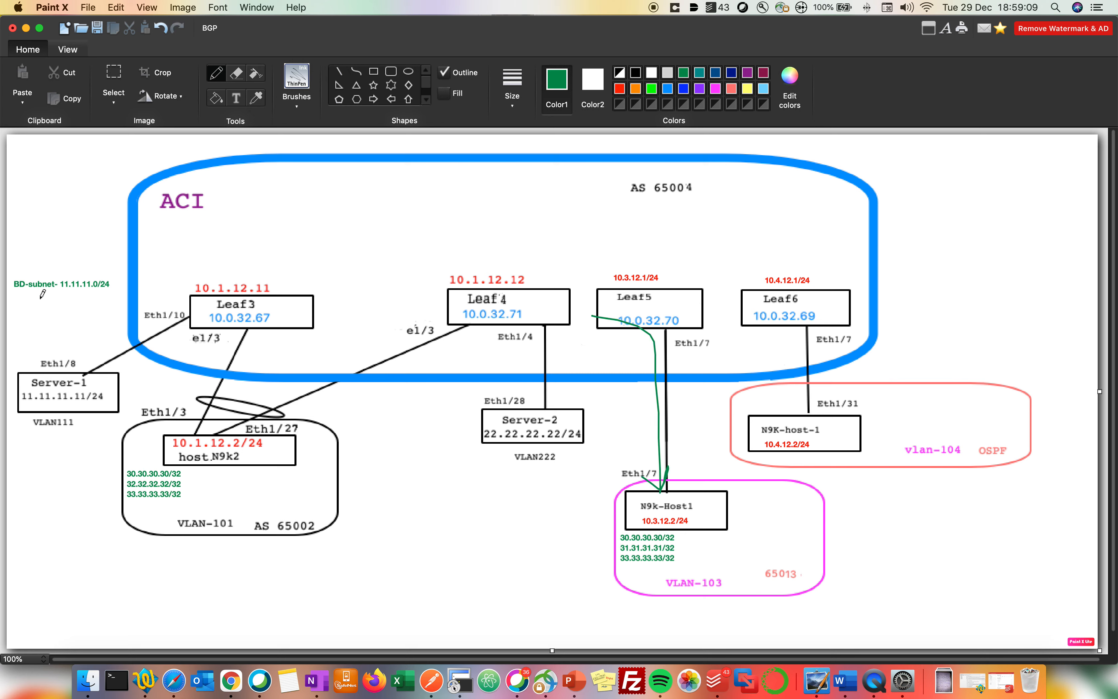
{"action": "left_click_drag", "start_coordinate": [22, 299], "coordinate": [71, 301]}
{"action": "left_click_drag", "start_coordinate": [326, 445], "coordinate": [307, 468]}
Step: Switch to SecureCRT and highlight the BGP show command and the 11.11.11.0/24 route with its next hop on N9K-1-host
{"action": "left_click", "coordinate": [459, 679]}
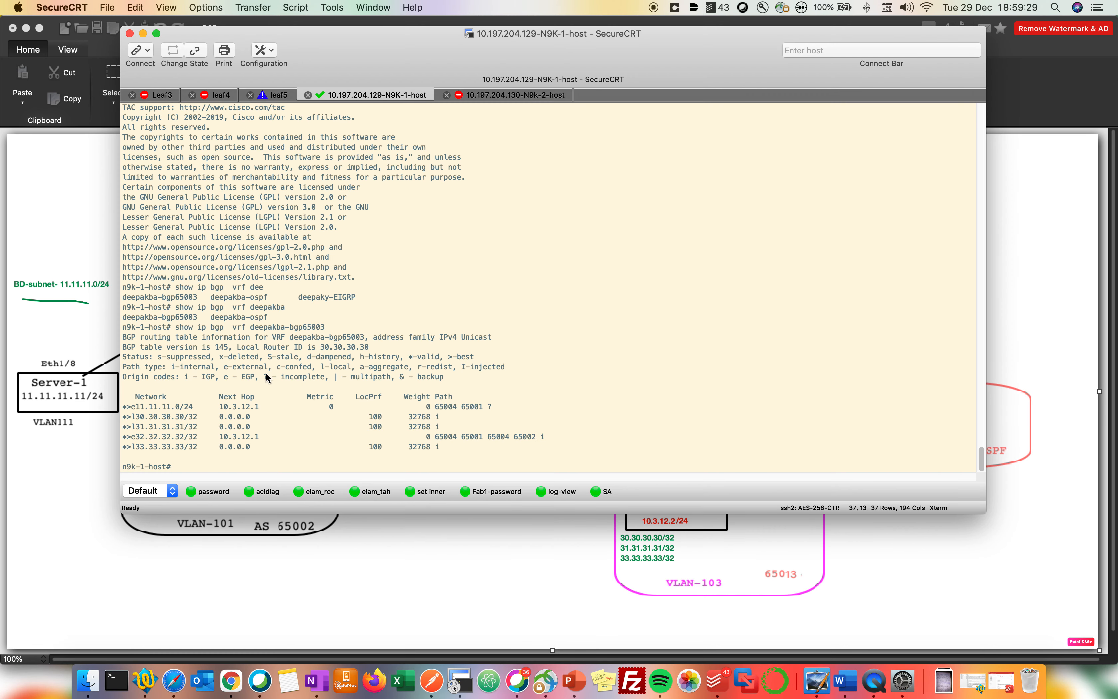
{"action": "left_click_drag", "start_coordinate": [180, 326], "coordinate": [285, 337]}
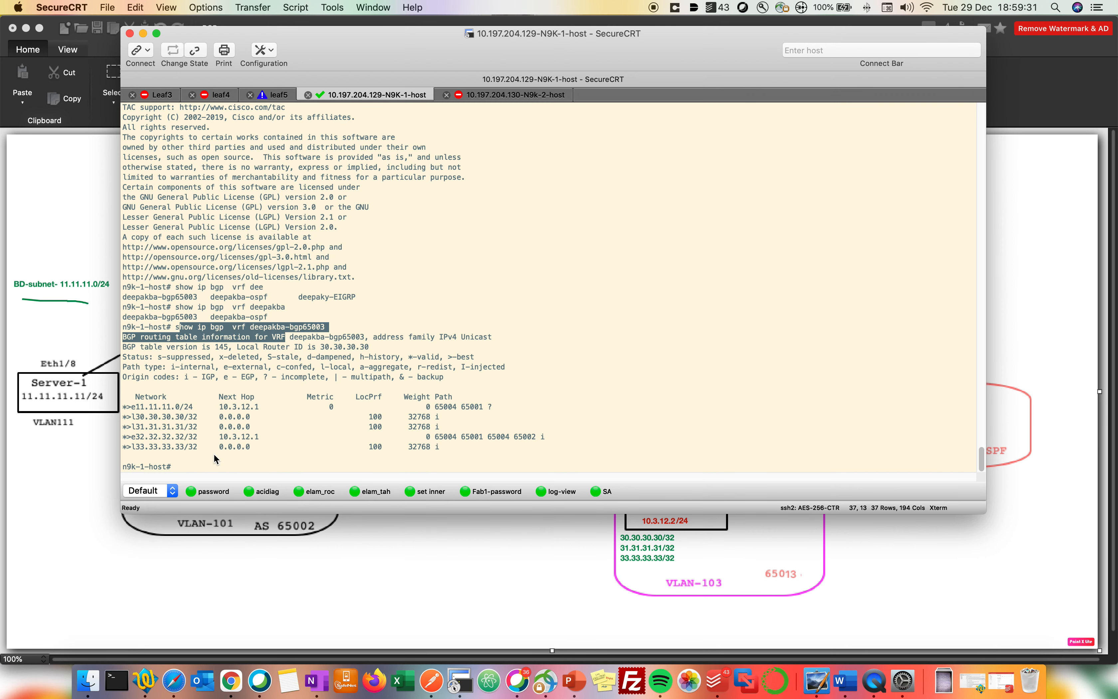
{"action": "left_click", "coordinate": [214, 460]}
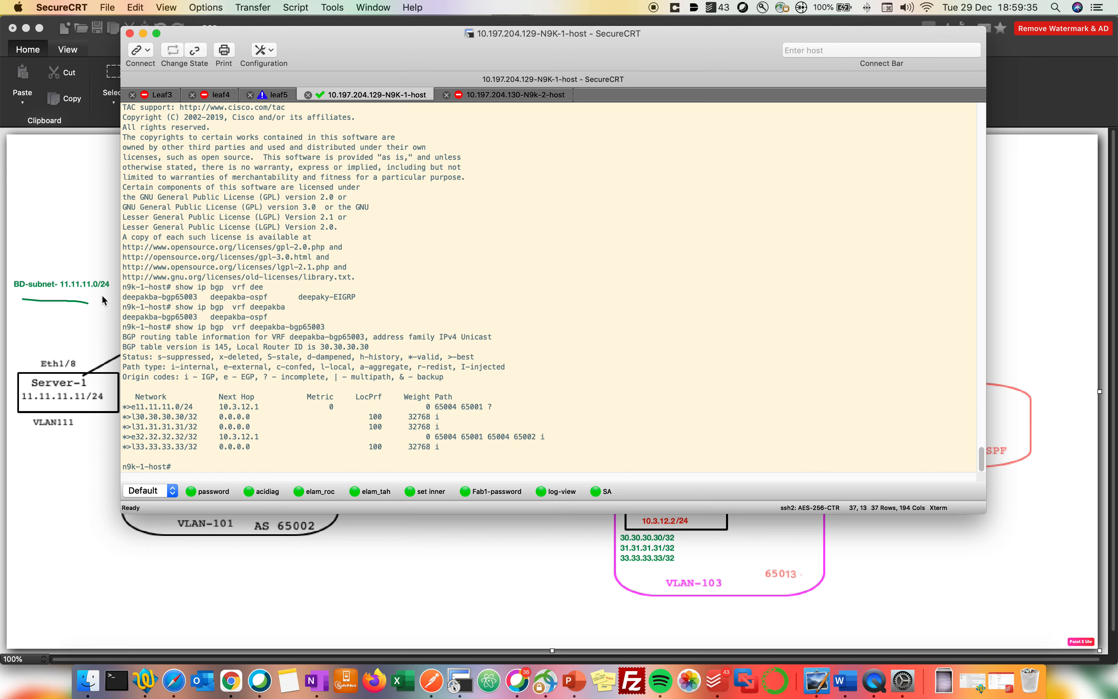
{"action": "left_click_drag", "start_coordinate": [135, 408], "coordinate": [259, 411]}
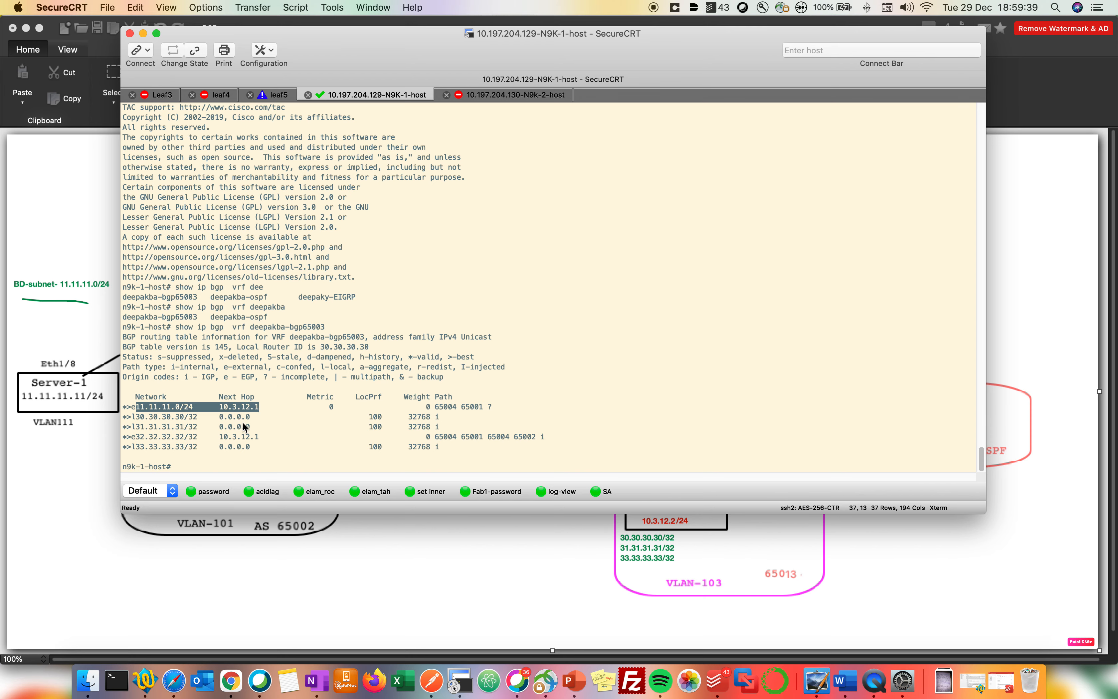
Step: Return to the Paint X diagram and circle the 10.3.12.1/24 address above Leaf5
{"action": "left_click", "coordinate": [435, 600]}
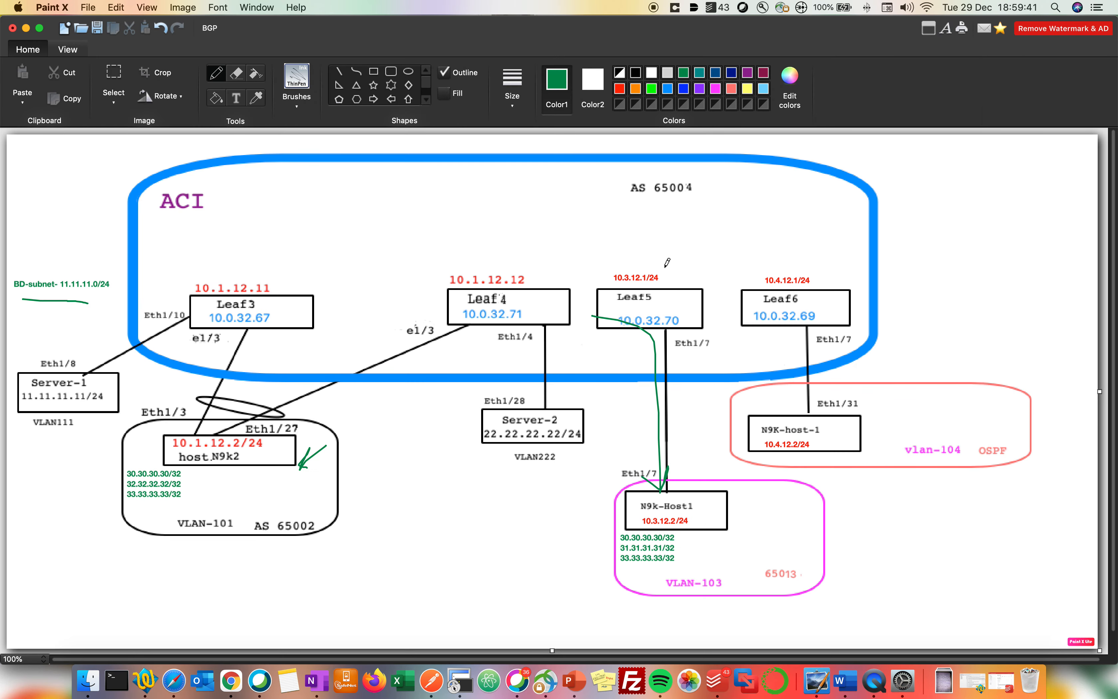
{"action": "left_click_drag", "start_coordinate": [666, 266], "coordinate": [642, 266]}
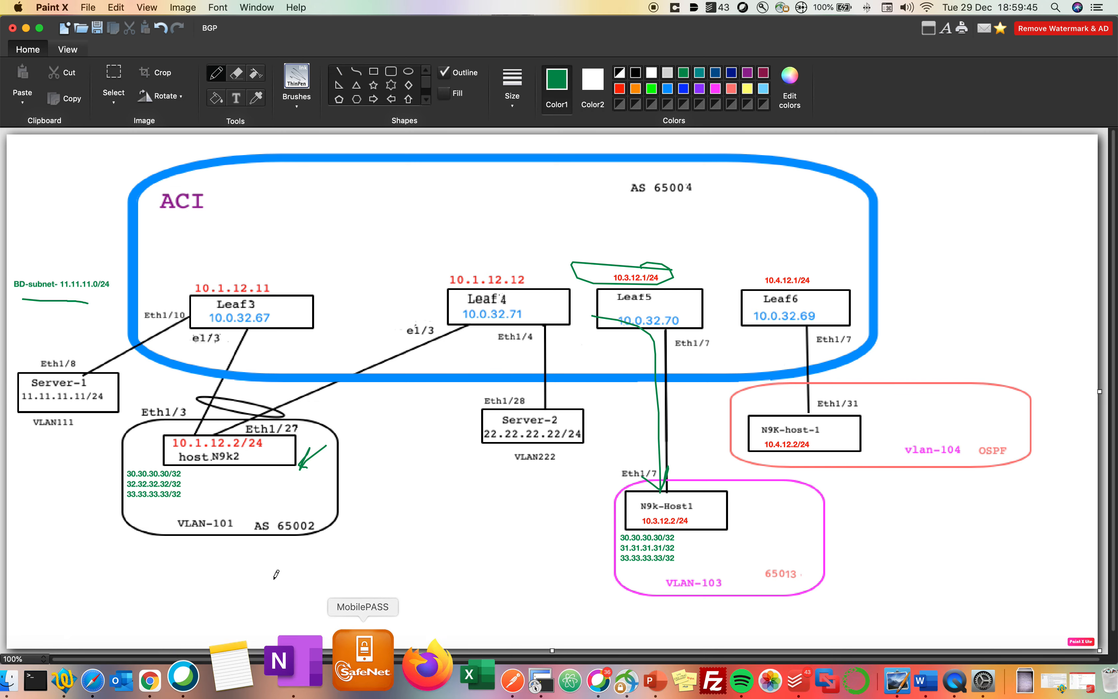
Step: Switch to SecureCRT and reconnect the N9k-2-host session to get a working prompt
{"action": "left_click", "coordinate": [459, 666]}
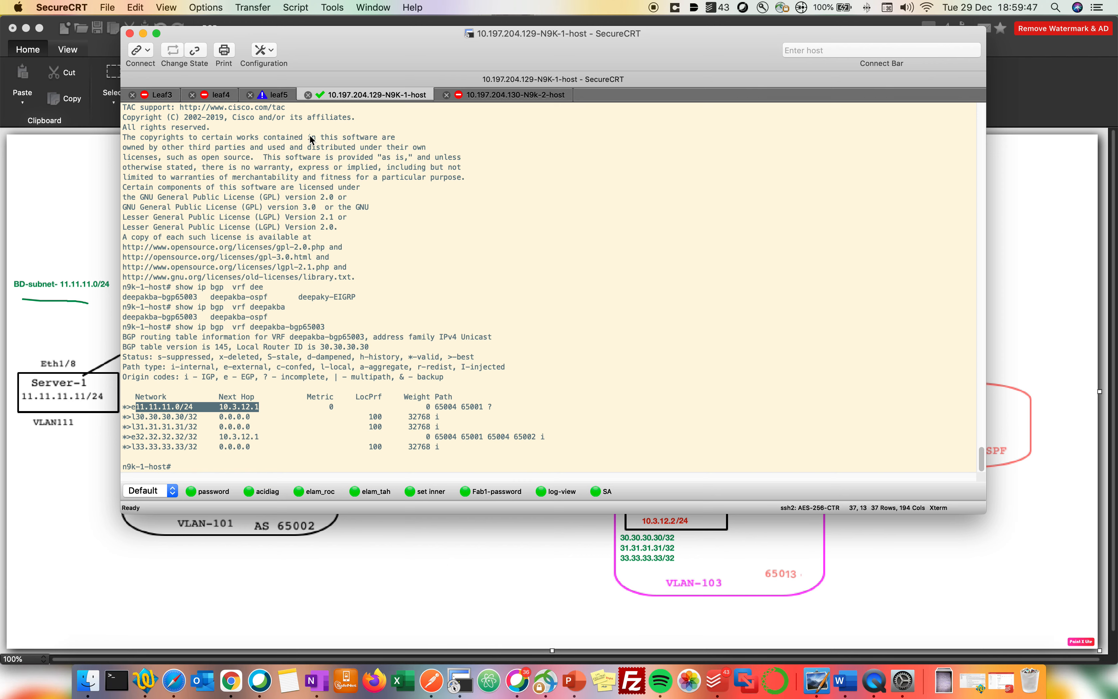
{"action": "left_click", "coordinate": [506, 97]}
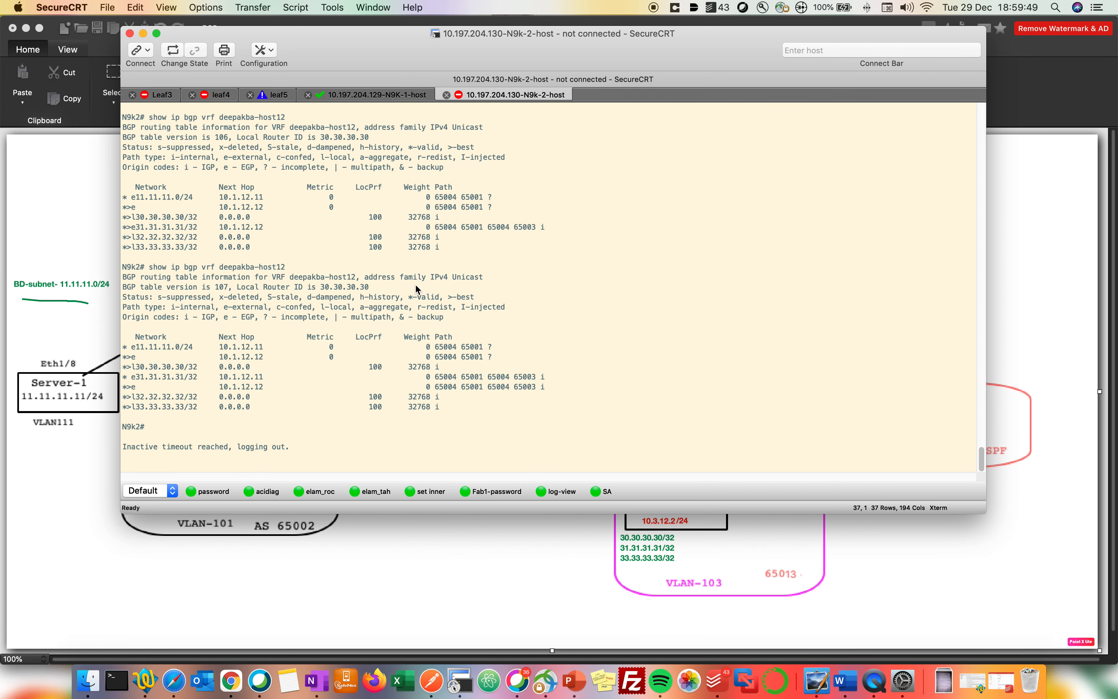
{"action": "key", "text": "Return"}
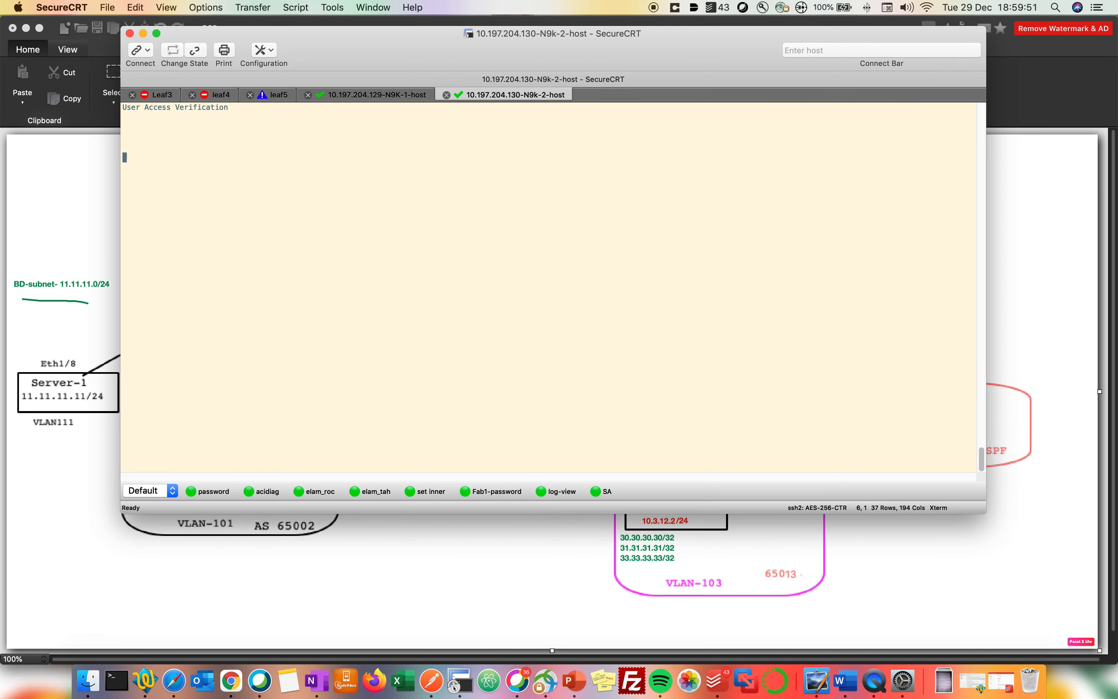
{"action": "key", "text": "Return"}
{"action": "key", "text": "Return"}
{"action": "key", "text": "Return"}
{"action": "key", "text": "Return"}
{"action": "key", "text": "Return"}
{"action": "key", "text": "Return"}
Step: Run "show ip bgp vrf deepakba-host12" on N9k2
{"action": "type", "text": "shw"}
{"action": "key", "text": "BackSpace"}
{"action": "type", "text": "ow ip b"}
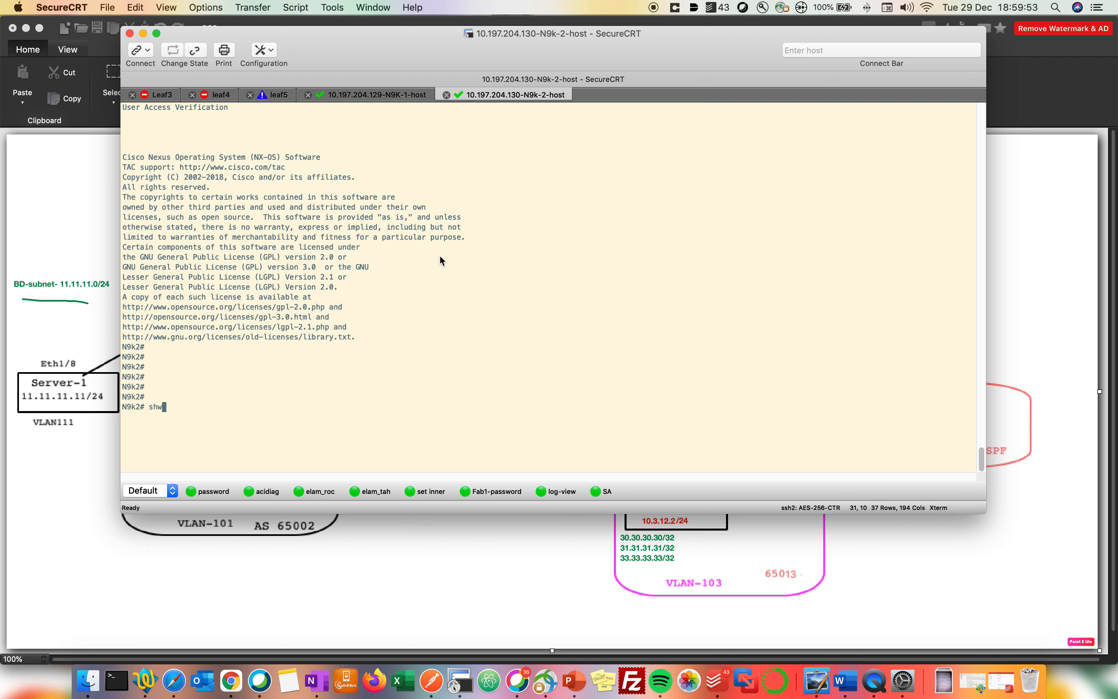
{"action": "type", "text": "gp vrf de"}
{"action": "key", "text": "Tab"}
{"action": "type", "text": "e"}
{"action": "key", "text": "Tab"}
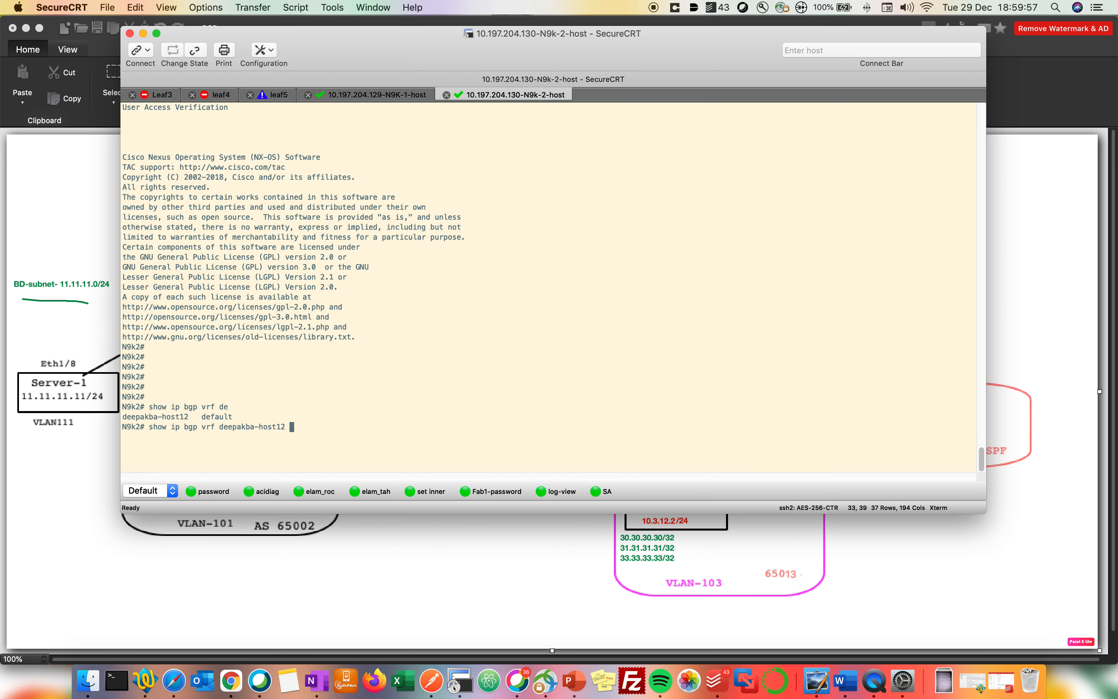
{"action": "key", "text": "Return"}
Step: Highlight the two 11.11.11.0/24 entries and their next hops in N9k2's BGP table
{"action": "left_click_drag", "start_coordinate": [127, 386], "coordinate": [171, 386]}
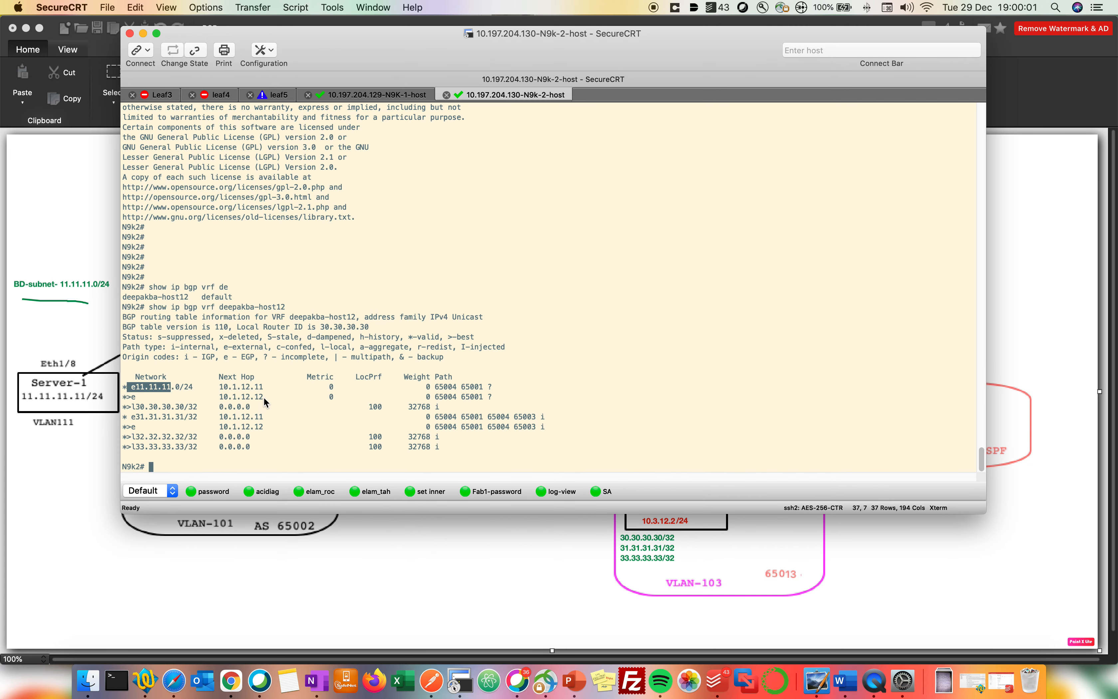
{"action": "mouse_move", "coordinate": [264, 397]}
{"action": "left_mouse_down"}
{"action": "mouse_move", "coordinate": [228, 394]}
{"action": "mouse_move", "coordinate": [264, 386]}
{"action": "left_mouse_up"}
{"action": "left_click", "coordinate": [262, 386]}
{"action": "left_click_drag", "start_coordinate": [133, 395], "coordinate": [442, 394]}
{"action": "left_click", "coordinate": [292, 392]}
Step: Return to the Paint X diagram and draw green lines from Leaf4 and Leaf3 toward host N9k2
{"action": "left_click", "coordinate": [349, 553]}
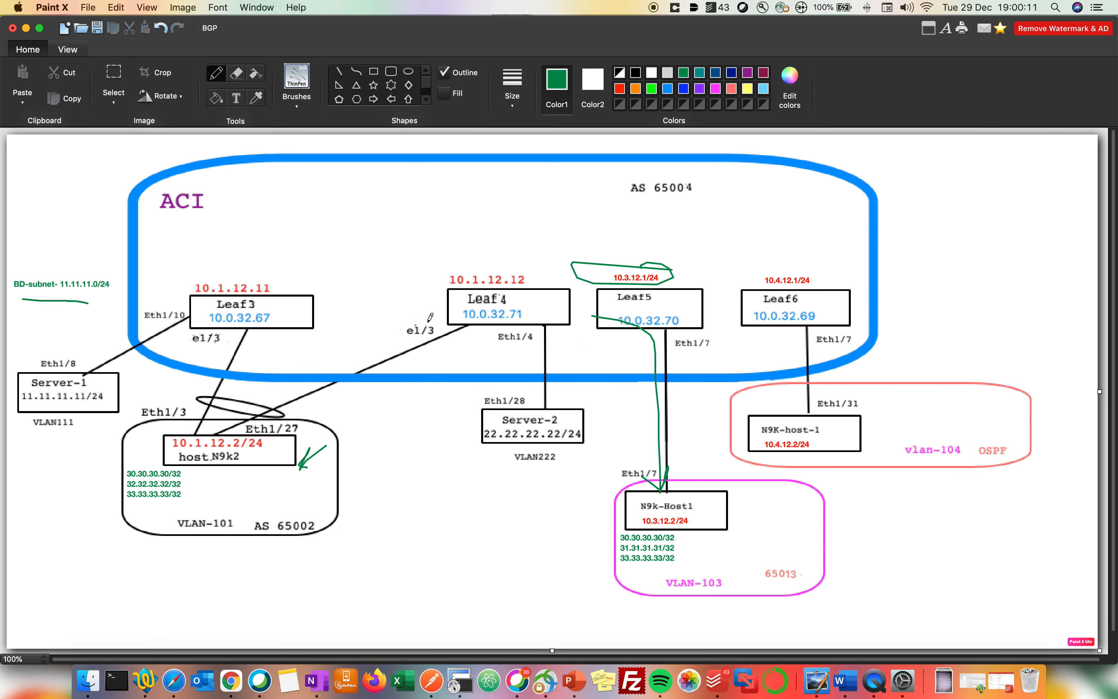
{"action": "left_click_drag", "start_coordinate": [444, 306], "coordinate": [267, 382]}
{"action": "left_click_drag", "start_coordinate": [274, 312], "coordinate": [200, 435]}
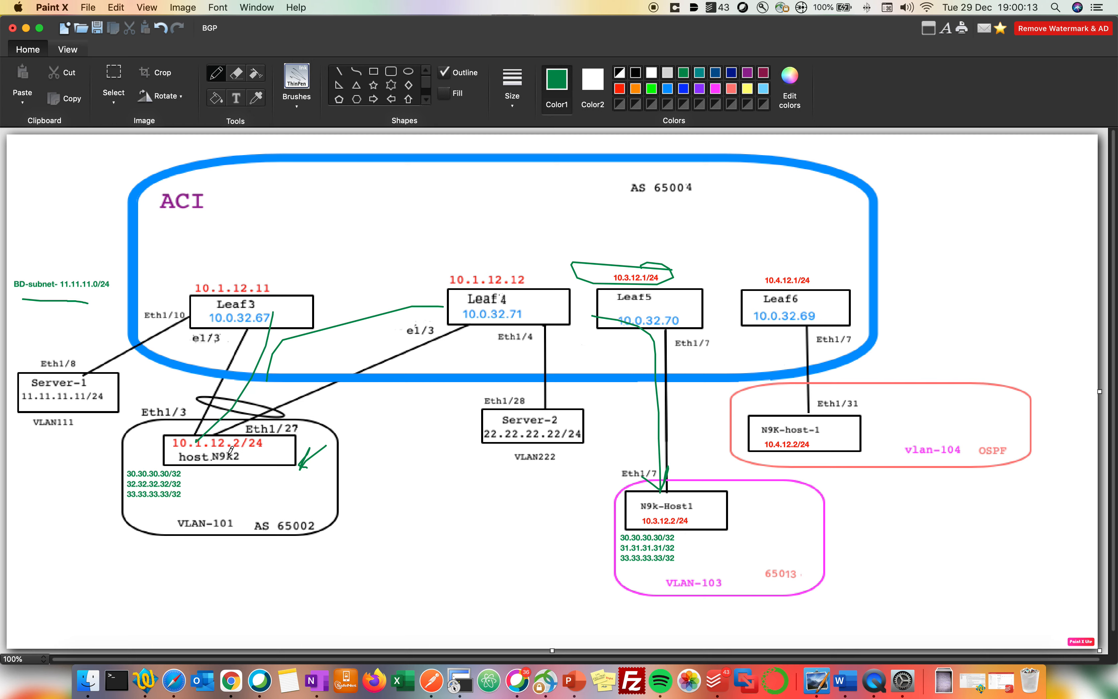
Step: Undo all the green pen annotations on the network diagram
{"action": "key", "text": "super+z"}
{"action": "key", "text": "super+z"}
{"action": "key", "text": "super+z"}
{"action": "key", "text": "super+z"}
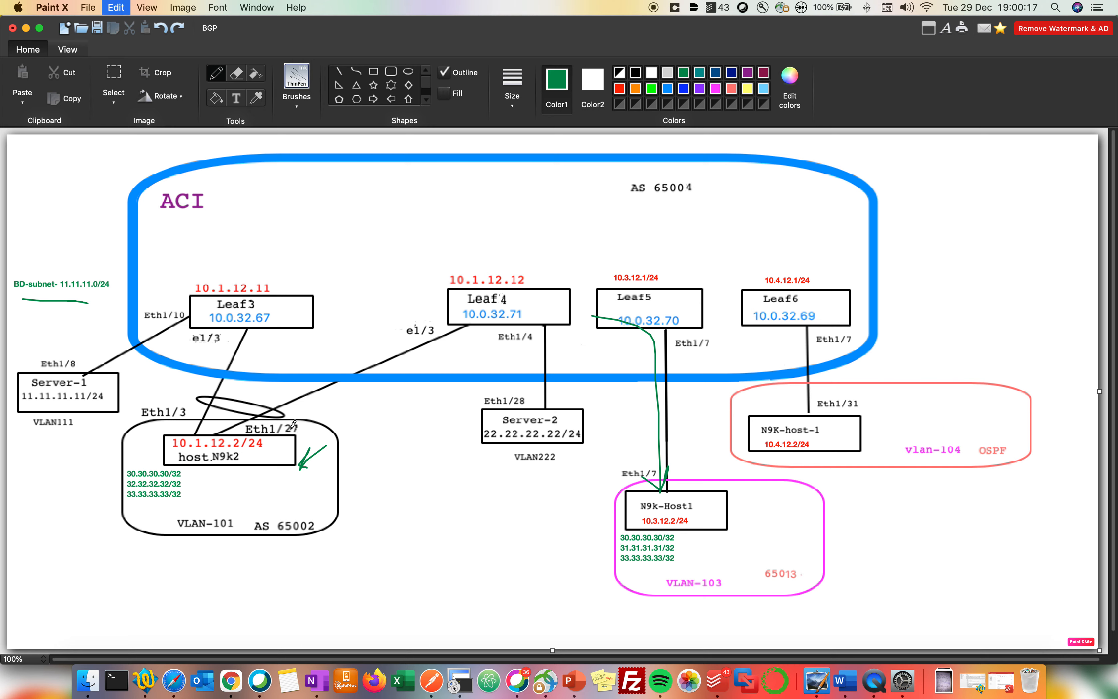
{"action": "key", "text": "super+z"}
{"action": "key", "text": "super+z"}
{"action": "key", "text": "super+z"}
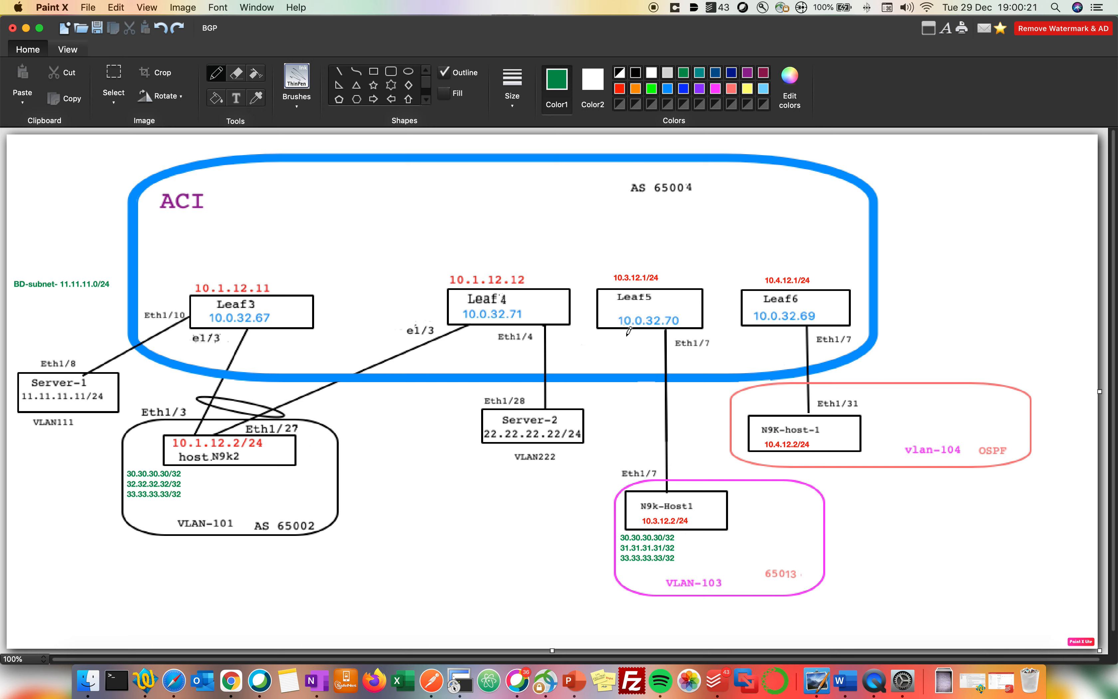
Step: Draw a green arrow from Leaf5 down toward N9k-Host1 and handwrite "Metric" beside it
{"action": "left_click_drag", "start_coordinate": [621, 329], "coordinate": [633, 462]}
{"action": "mouse_move", "coordinate": [562, 366]}
{"action": "left_mouse_down"}
{"action": "mouse_move", "coordinate": [591, 365]}
{"action": "mouse_move", "coordinate": [619, 346]}
{"action": "mouse_move", "coordinate": [627, 356]}
{"action": "left_mouse_up"}
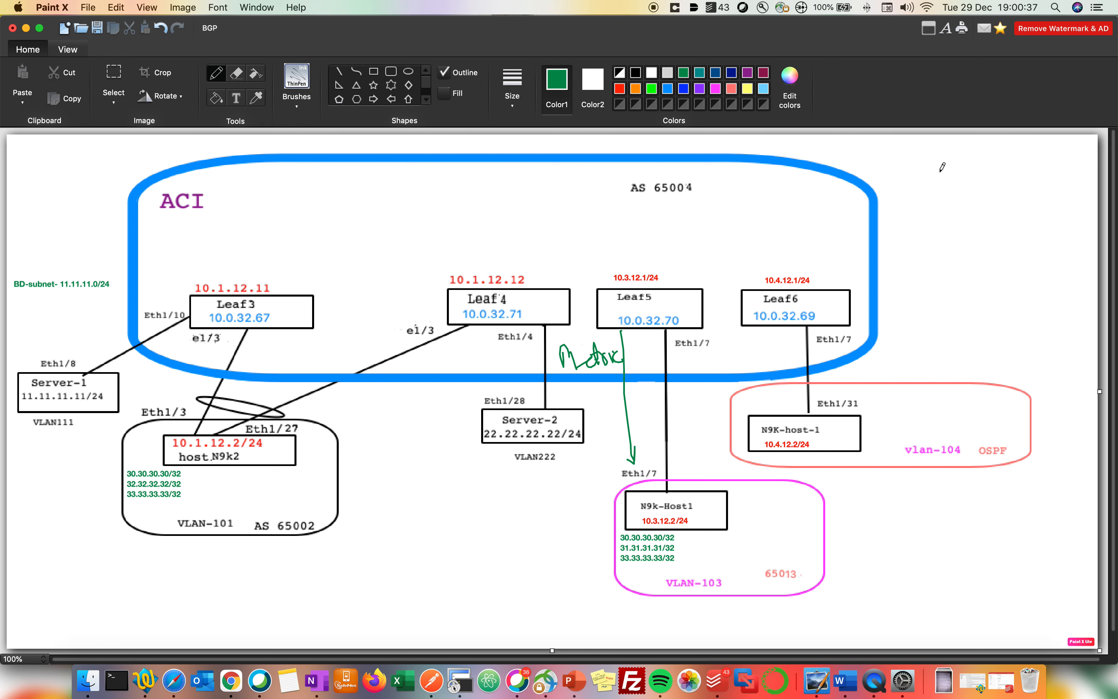
Step: Sketch a small topology in the blank area beside the fabric, with an ACI box branching to circled nodes 1 and 2
{"action": "mouse_move", "coordinate": [940, 173]}
{"action": "left_mouse_down"}
{"action": "mouse_move", "coordinate": [943, 158]}
{"action": "mouse_move", "coordinate": [953, 184]}
{"action": "mouse_move", "coordinate": [973, 181]}
{"action": "mouse_move", "coordinate": [921, 153]}
{"action": "mouse_move", "coordinate": [999, 184]}
{"action": "mouse_move", "coordinate": [929, 197]}
{"action": "mouse_move", "coordinate": [919, 187]}
{"action": "mouse_move", "coordinate": [924, 250]}
{"action": "mouse_move", "coordinate": [901, 262]}
{"action": "mouse_move", "coordinate": [925, 250]}
{"action": "left_mouse_up"}
{"action": "mouse_move", "coordinate": [961, 205]}
{"action": "left_mouse_down"}
{"action": "mouse_move", "coordinate": [1000, 244]}
{"action": "mouse_move", "coordinate": [985, 239]}
{"action": "left_mouse_up"}
{"action": "left_click_drag", "start_coordinate": [920, 260], "coordinate": [922, 277]}
{"action": "mouse_move", "coordinate": [998, 262]}
{"action": "left_mouse_down"}
{"action": "mouse_move", "coordinate": [1009, 255]}
{"action": "mouse_move", "coordinate": [1020, 277]}
{"action": "left_mouse_up"}
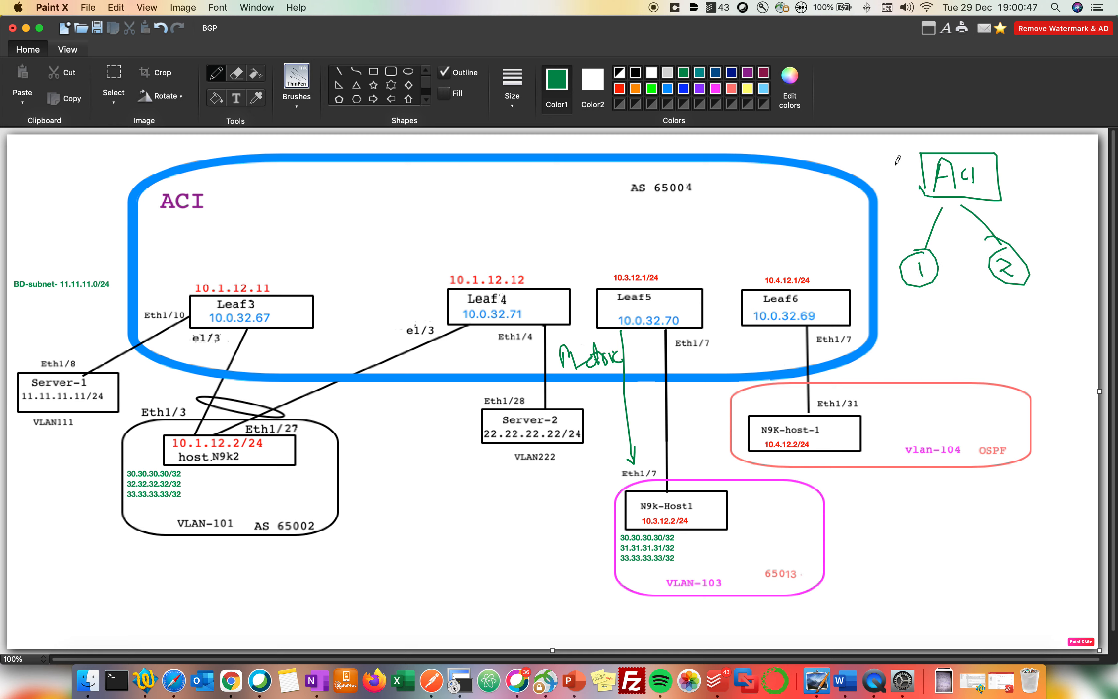
Step: Attach a small box labelled S to the sketched ACI box and draw arrows from ACI to nodes 1 and 2
{"action": "left_click_drag", "start_coordinate": [925, 167], "coordinate": [870, 164]}
{"action": "left_click_drag", "start_coordinate": [877, 158], "coordinate": [873, 163]}
{"action": "mouse_move", "coordinate": [929, 196]}
{"action": "left_mouse_down"}
{"action": "mouse_move", "coordinate": [916, 202]}
{"action": "mouse_move", "coordinate": [907, 246]}
{"action": "mouse_move", "coordinate": [891, 238]}
{"action": "left_mouse_up"}
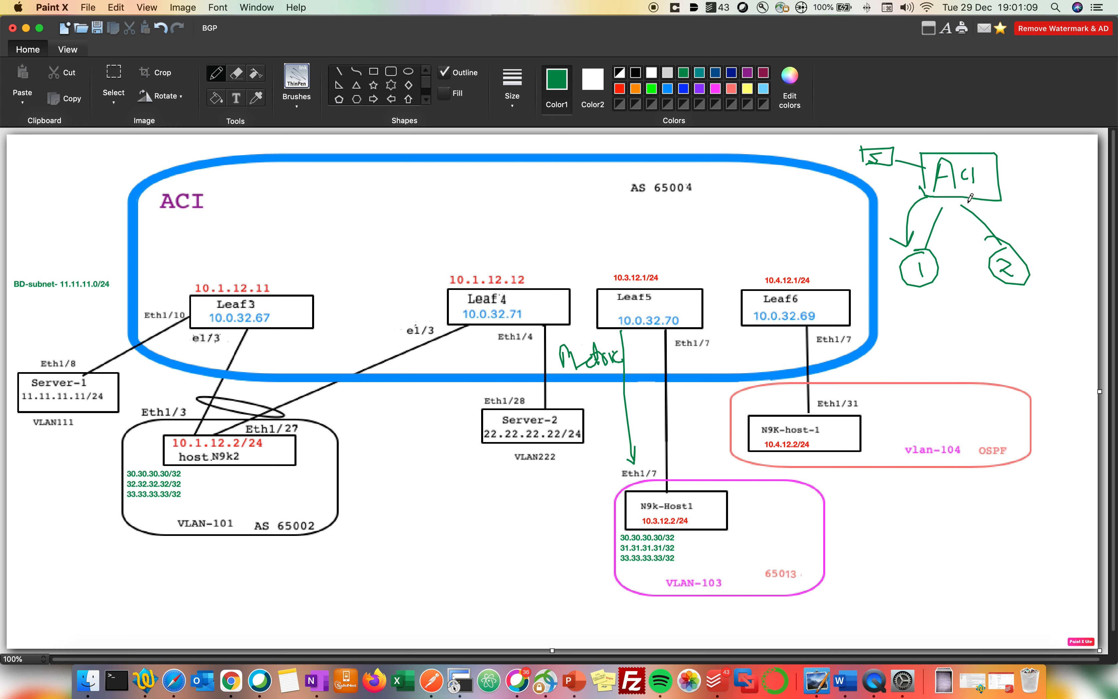
{"action": "left_click_drag", "start_coordinate": [971, 198], "coordinate": [1007, 242]}
Step: Add a pointer to the arrow toward node 2 and handwrite the notes "AS.Pre" and "Metric" beside it
{"action": "mouse_move", "coordinate": [1027, 188]}
{"action": "left_mouse_down"}
{"action": "mouse_move", "coordinate": [990, 204]}
{"action": "mouse_move", "coordinate": [1005, 209]}
{"action": "left_mouse_up"}
{"action": "mouse_move", "coordinate": [1012, 172]}
{"action": "left_mouse_down"}
{"action": "mouse_move", "coordinate": [1018, 164]}
{"action": "mouse_move", "coordinate": [1022, 178]}
{"action": "left_mouse_up"}
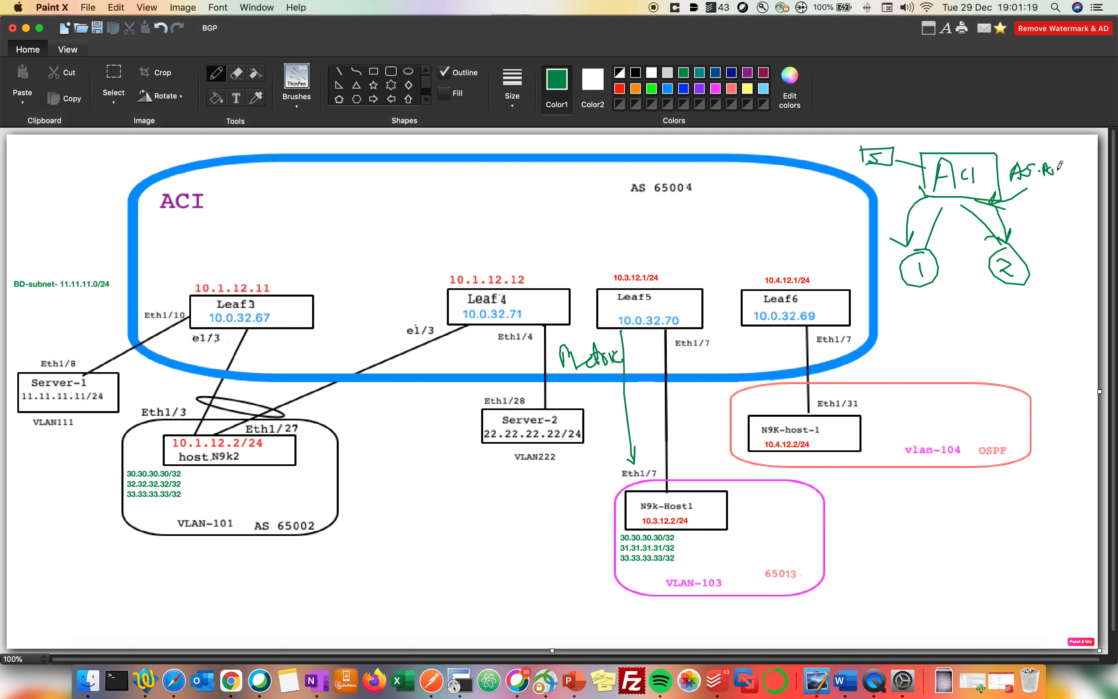
{"action": "mouse_move", "coordinate": [1056, 168]}
{"action": "left_mouse_down"}
{"action": "mouse_move", "coordinate": [1041, 200]}
{"action": "mouse_move", "coordinate": [1072, 212]}
{"action": "left_mouse_up"}
Step: Draw a line below node 1, and undo it along with the last letters of the sketch's Metric note
{"action": "left_click_drag", "start_coordinate": [924, 354], "coordinate": [921, 293]}
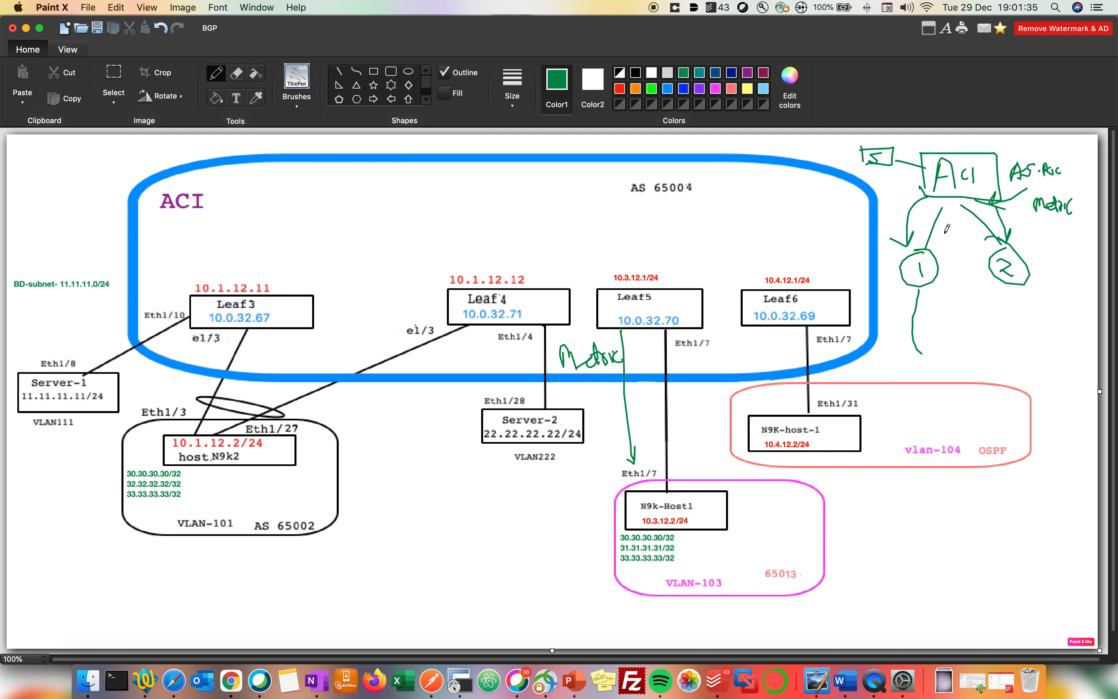
{"action": "key", "text": "super+z"}
{"action": "key", "text": "super+z"}
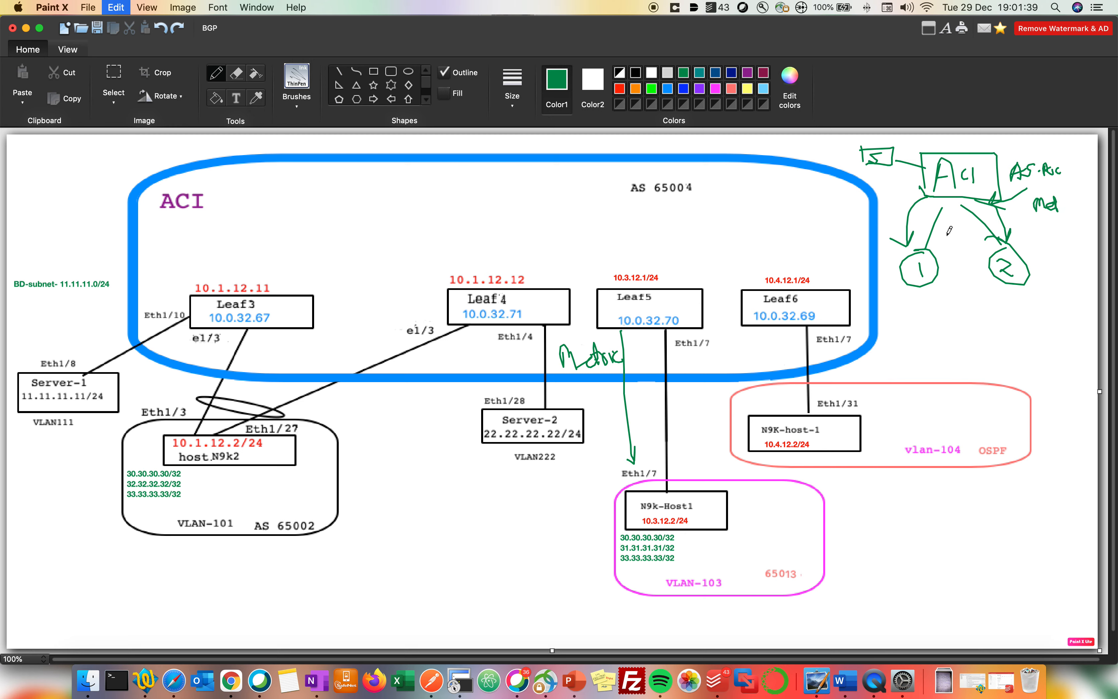
{"action": "left_click", "coordinate": [939, 329]}
{"action": "key", "text": "super+z"}
{"action": "key", "text": "super+z"}
Step: Draw a second green arrow from Leaf5 down toward N9k-Host1 and underline the BD-subnet label
{"action": "mouse_move", "coordinate": [634, 330]}
{"action": "left_mouse_down"}
{"action": "mouse_move", "coordinate": [639, 460]}
{"action": "mouse_move", "coordinate": [620, 449]}
{"action": "left_mouse_up"}
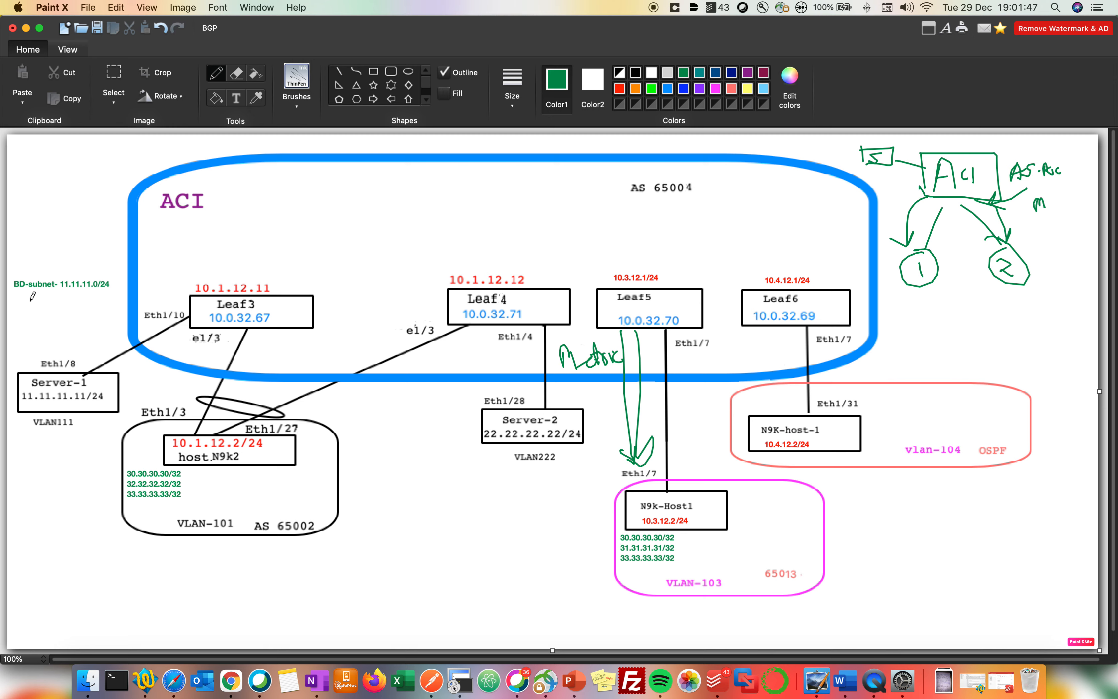
{"action": "left_click_drag", "start_coordinate": [18, 297], "coordinate": [93, 297]}
Step: Retrace the second arrow below Leaf5 and circle the handwritten "Metric" next to it
{"action": "mouse_move", "coordinate": [634, 332]}
{"action": "left_mouse_down"}
{"action": "mouse_move", "coordinate": [639, 445]}
{"action": "mouse_move", "coordinate": [627, 440]}
{"action": "left_mouse_up"}
{"action": "mouse_move", "coordinate": [614, 343]}
{"action": "left_mouse_down"}
{"action": "mouse_move", "coordinate": [561, 340]}
{"action": "mouse_move", "coordinate": [580, 381]}
{"action": "mouse_move", "coordinate": [636, 345]}
{"action": "mouse_move", "coordinate": [597, 332]}
{"action": "left_mouse_up"}
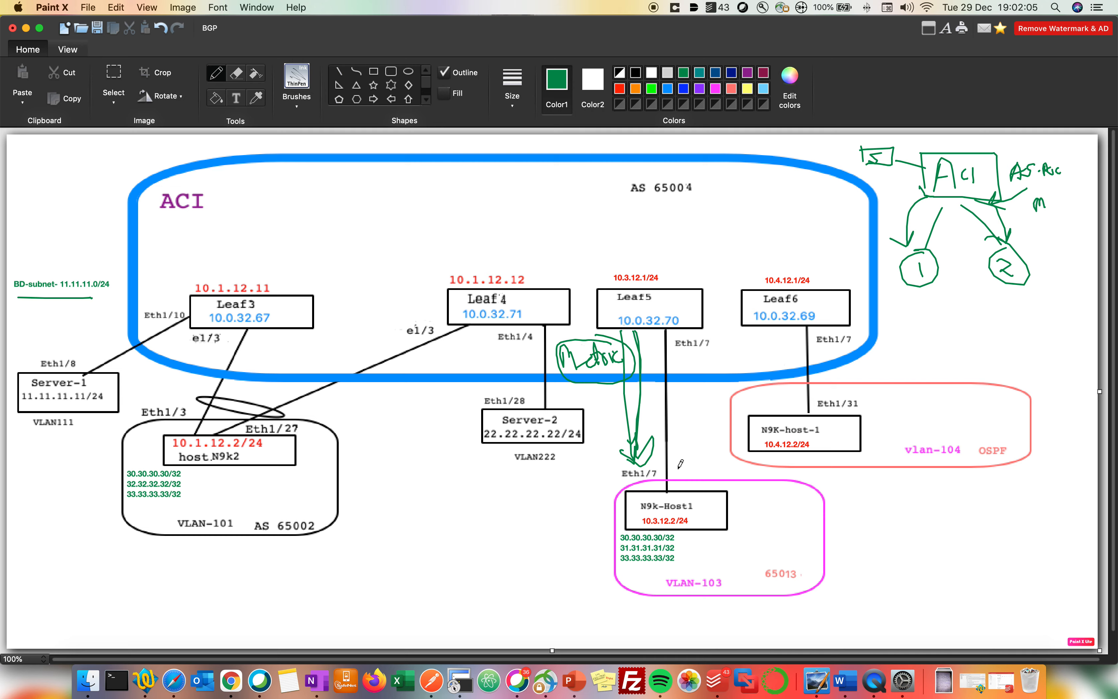
Step: Switch to the N9K-1-host session in SecureCRT and highlight the 11.11.11.0/24 route's AS path and next hop
{"action": "left_click", "coordinate": [458, 680]}
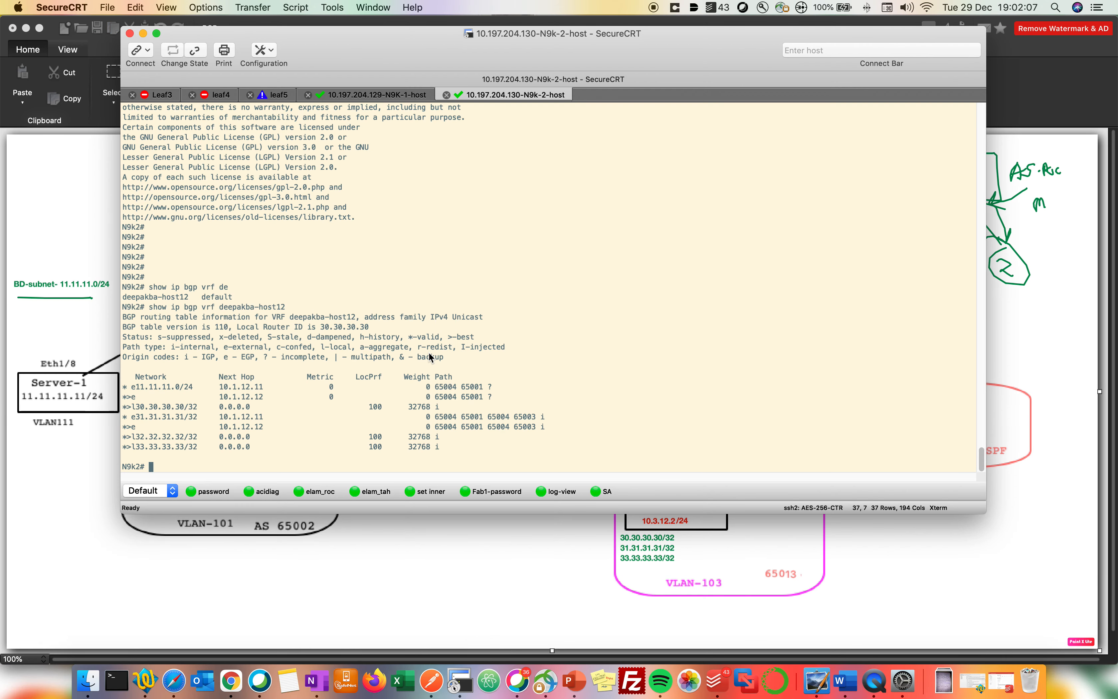
{"action": "left_click", "coordinate": [414, 94]}
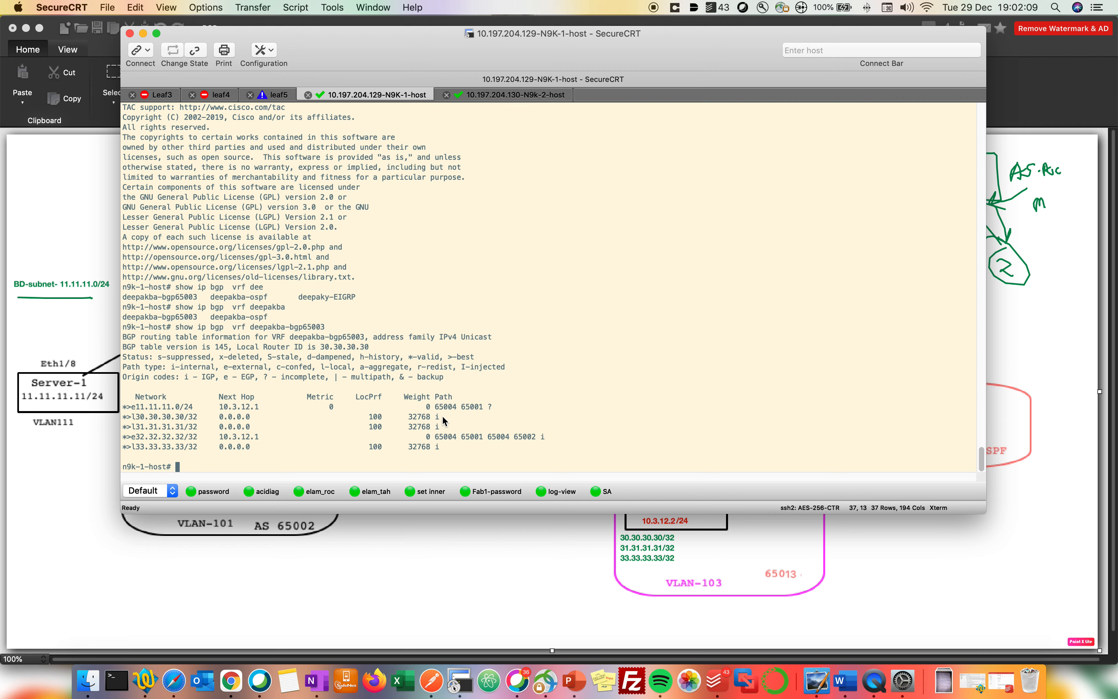
{"action": "left_click_drag", "start_coordinate": [436, 407], "coordinate": [532, 409]}
{"action": "left_click", "coordinate": [532, 408]}
{"action": "left_click_drag", "start_coordinate": [134, 410], "coordinate": [257, 412]}
Step: Check Leaf5's address in the Paint X diagram, and highlight the 32.32.32.32/32 route with its next hop in SecureCRT
{"action": "left_click", "coordinate": [360, 535]}
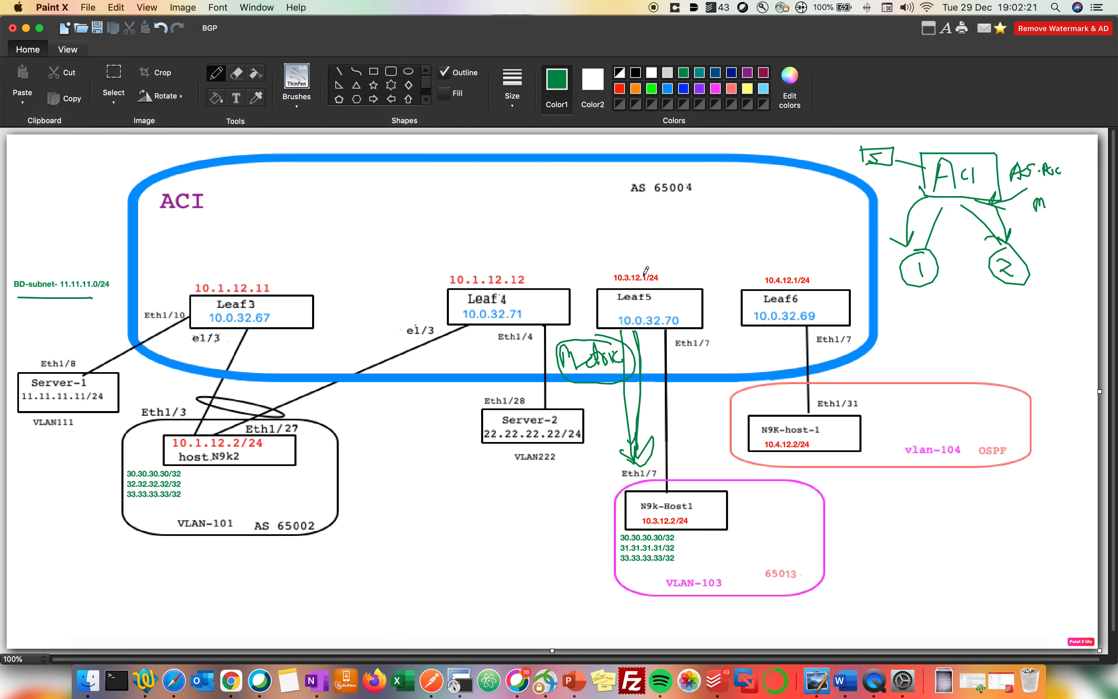
{"action": "left_click", "coordinate": [459, 680]}
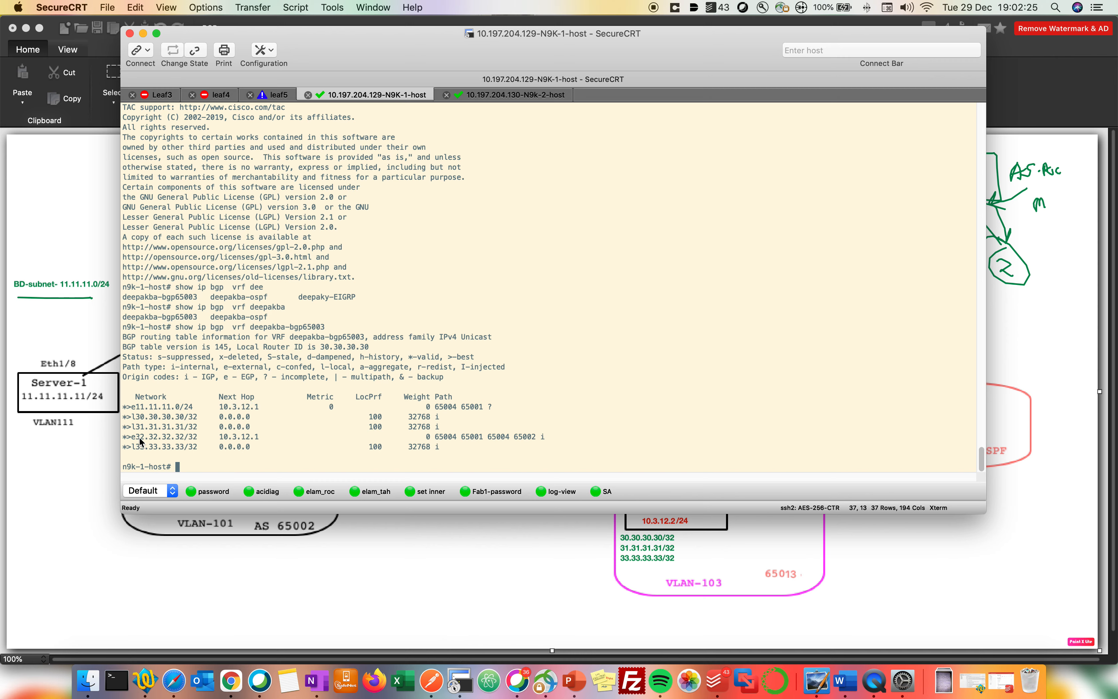
{"action": "left_click_drag", "start_coordinate": [136, 437], "coordinate": [257, 439]}
Step: Tick 32.32.32.32/32 under host N9k2 in Paint X, and move the SecureCRT window aside to uncover that host
{"action": "left_click", "coordinate": [383, 568]}
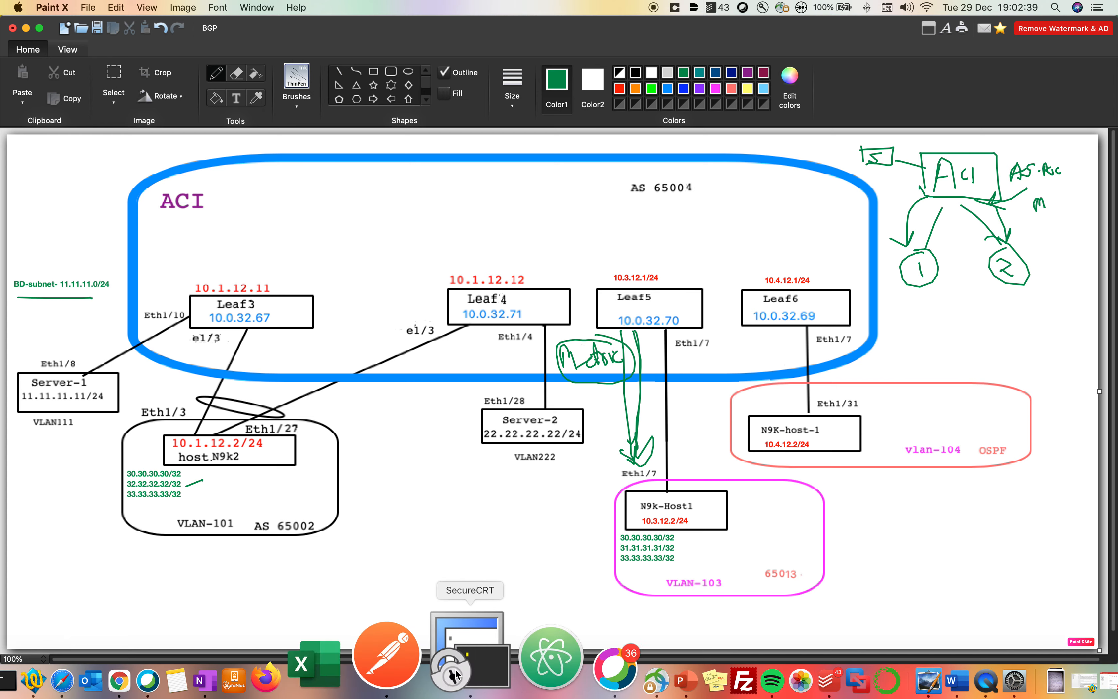
{"action": "left_click", "coordinate": [459, 681]}
{"action": "mouse_move", "coordinate": [409, 34]}
{"action": "left_mouse_down"}
{"action": "mouse_move", "coordinate": [408, 70]}
{"action": "mouse_move", "coordinate": [618, 92]}
{"action": "mouse_move", "coordinate": [615, 128]}
{"action": "left_mouse_up"}
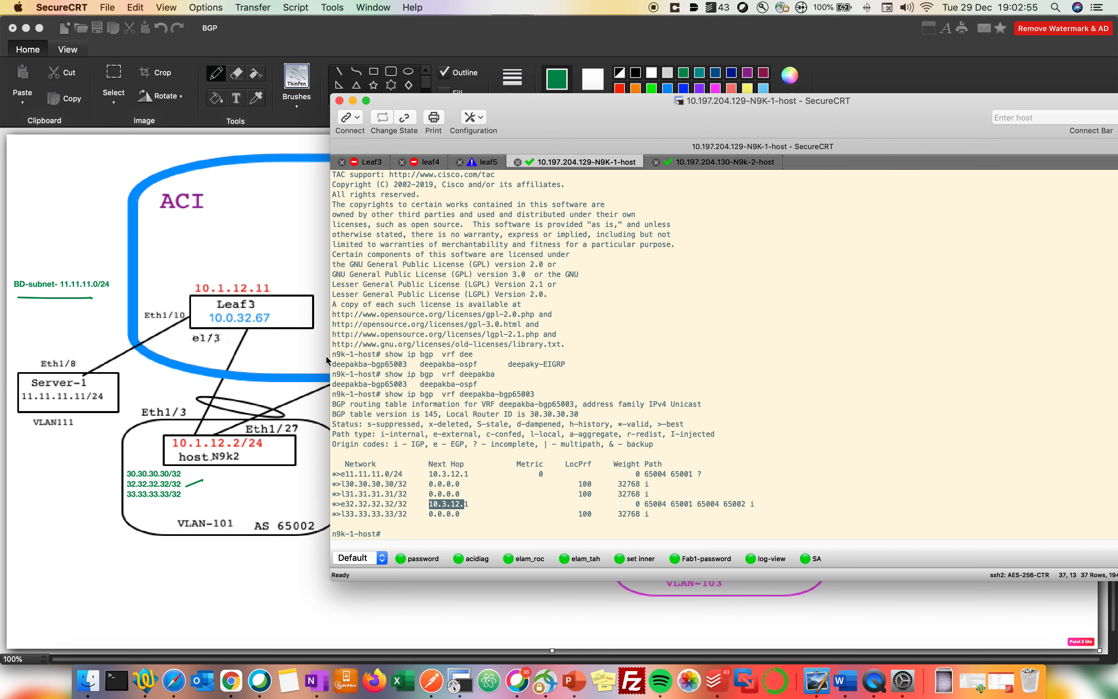
Step: Return to the Paint X diagram and draw arrows pointing at Leaf5's Eth1/7 and down towards N9k-Host1
{"action": "left_click", "coordinate": [315, 345]}
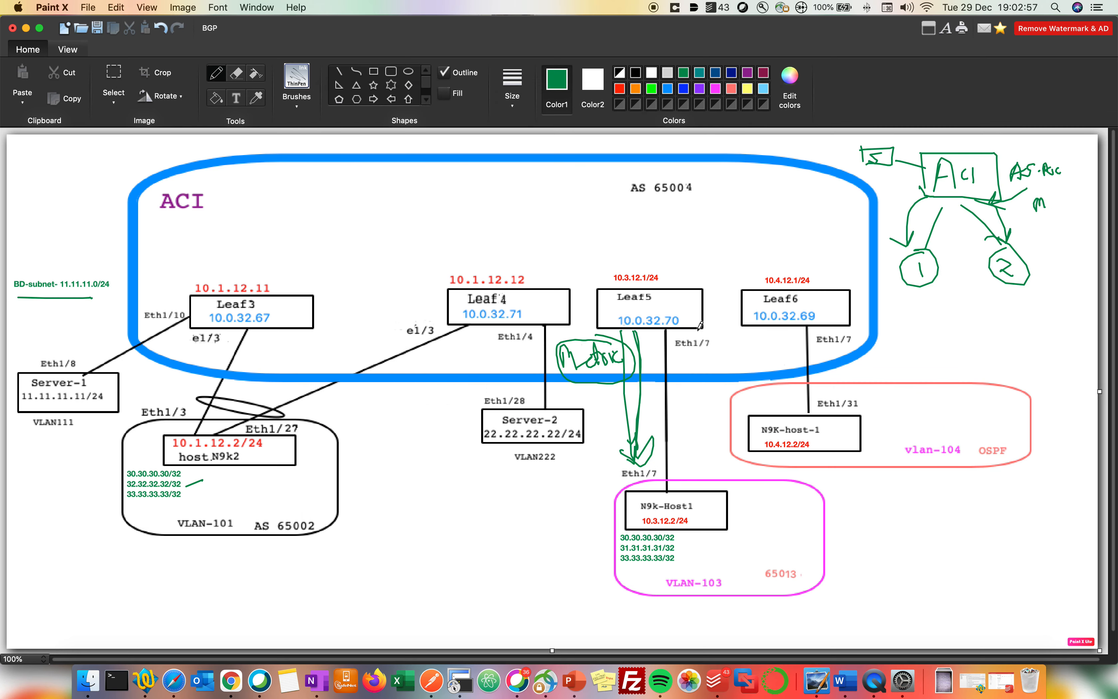
{"action": "left_click_drag", "start_coordinate": [731, 330], "coordinate": [676, 337]}
{"action": "left_click_drag", "start_coordinate": [708, 447], "coordinate": [687, 487]}
{"action": "left_click_drag", "start_coordinate": [685, 411], "coordinate": [680, 471]}
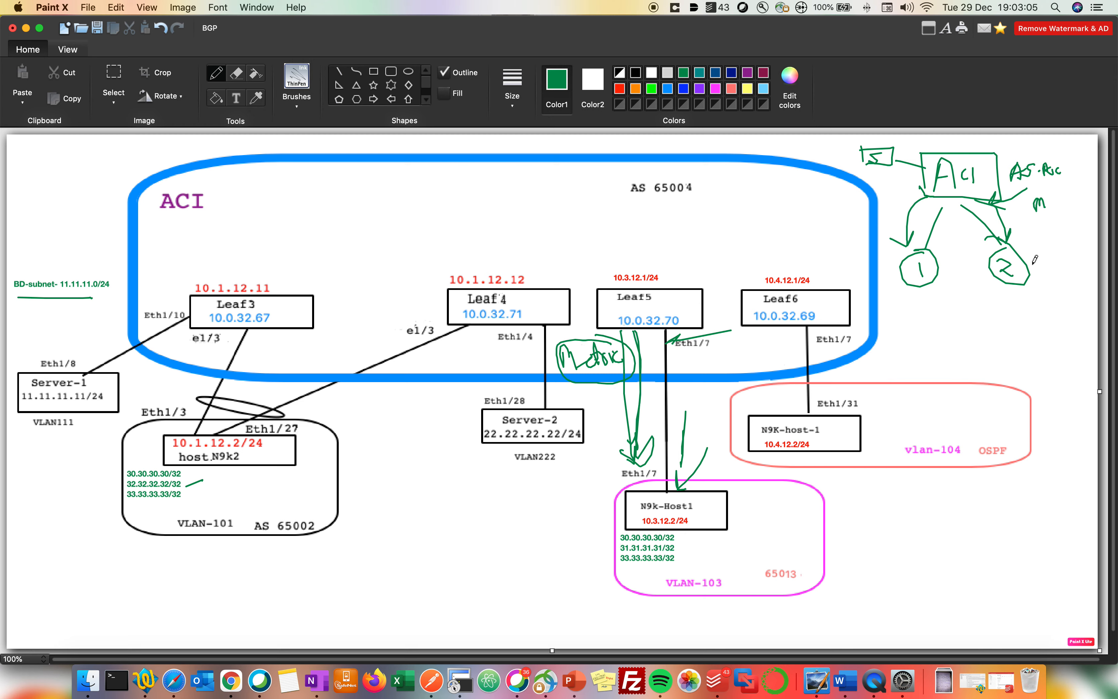
Step: Sketch upward arrows beneath circles 1 and 2 and add an arrowhead on the line from the ACI box to circle 1
{"action": "mouse_move", "coordinate": [1000, 290]}
{"action": "left_mouse_down"}
{"action": "mouse_move", "coordinate": [997, 336]}
{"action": "mouse_move", "coordinate": [981, 308]}
{"action": "left_mouse_up"}
{"action": "left_click_drag", "start_coordinate": [999, 292], "coordinate": [1020, 324]}
{"action": "mouse_move", "coordinate": [918, 296]}
{"action": "left_mouse_down"}
{"action": "mouse_move", "coordinate": [915, 329]}
{"action": "mouse_move", "coordinate": [901, 310]}
{"action": "mouse_move", "coordinate": [941, 328]}
{"action": "left_mouse_up"}
{"action": "left_click_drag", "start_coordinate": [924, 205], "coordinate": [932, 236]}
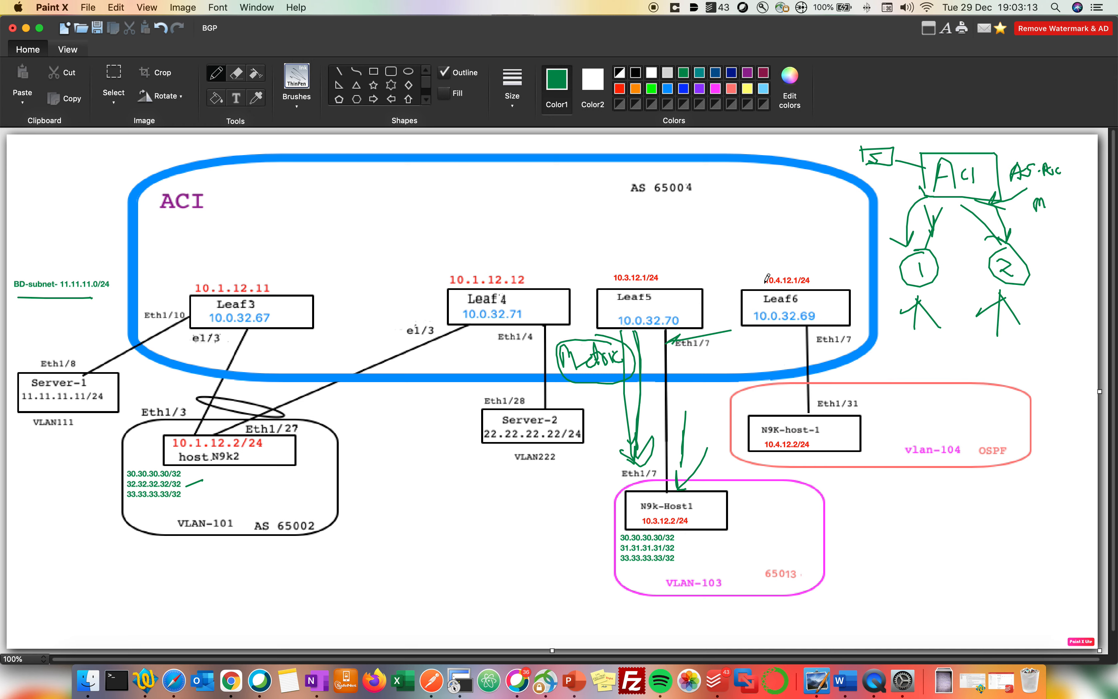
Step: Undo the recent pen annotations, back to the first arrow below Leaf5 and the uncircled handwritten "Metric"
{"action": "key", "text": "super+z"}
{"action": "key", "text": "super+z"}
{"action": "key", "text": "super+z"}
{"action": "key", "text": "super+z"}
{"action": "key", "text": "super+z"}
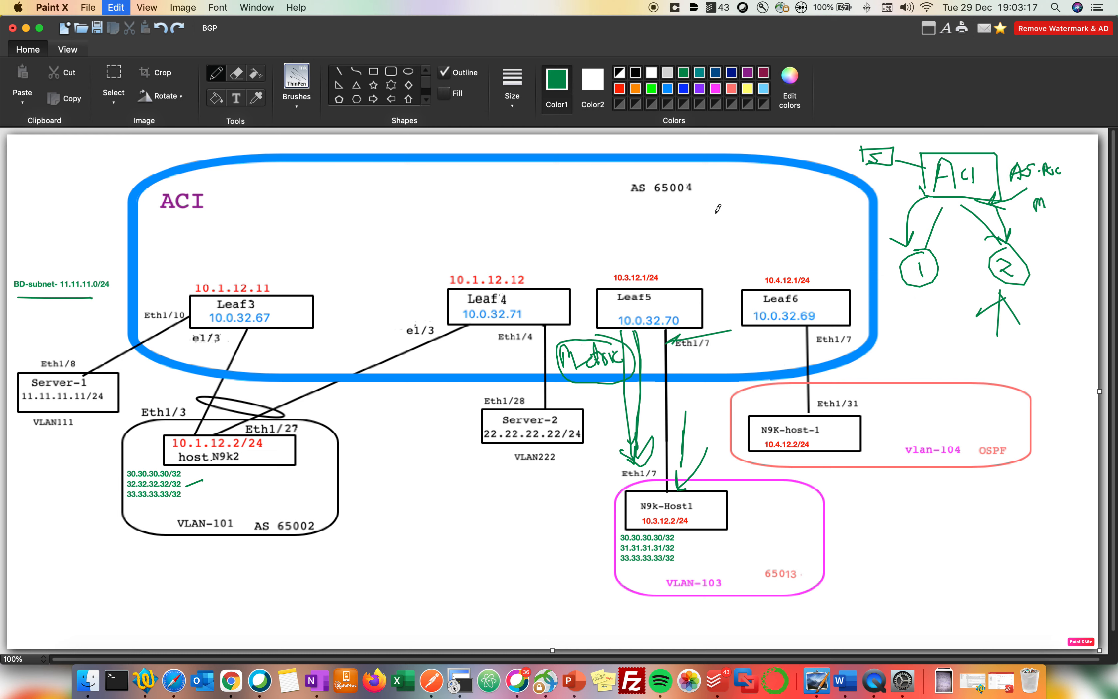
{"action": "key", "text": "super+z"}
{"action": "key", "text": "super+z"}
{"action": "key", "text": "super+z"}
{"action": "key", "text": "super+z"}
{"action": "key", "text": "super+z"}
{"action": "key", "text": "super+z"}
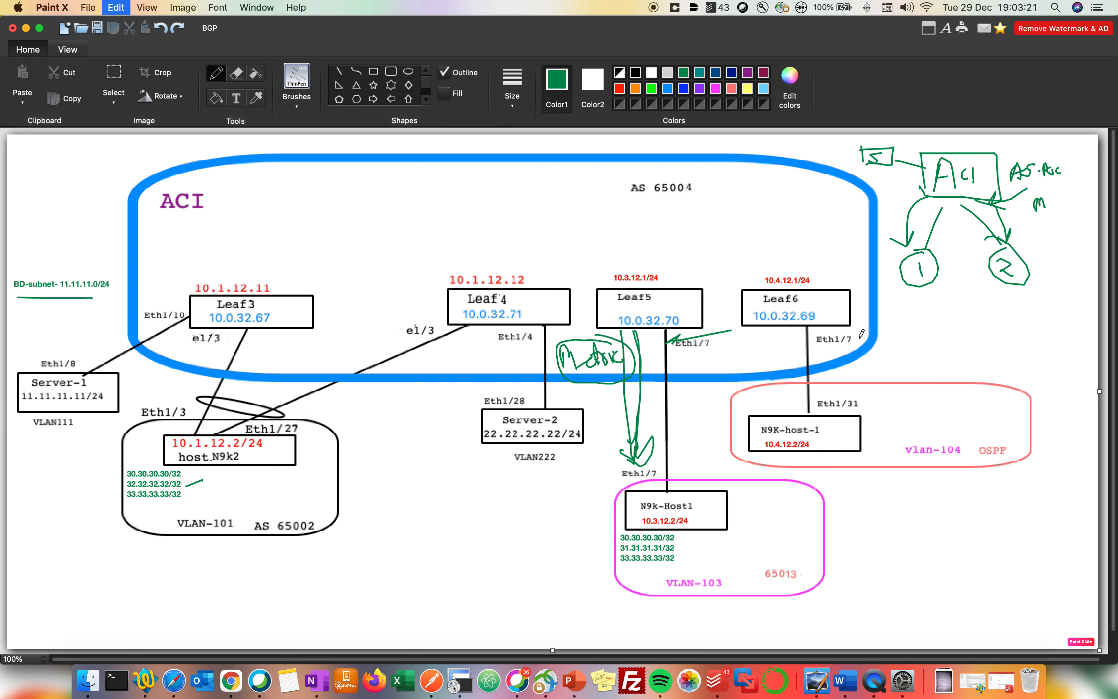
{"action": "key", "text": "super+z"}
{"action": "key", "text": "super+z"}
{"action": "key", "text": "super+z"}
{"action": "key", "text": "super+z"}
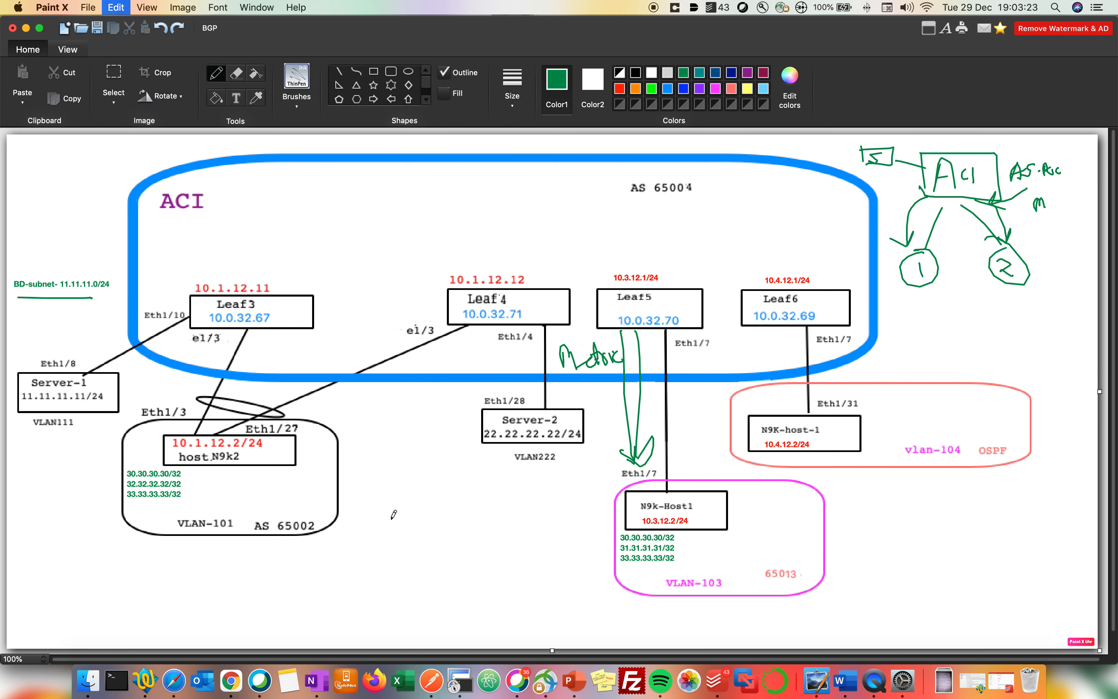
{"action": "key", "text": "super+z"}
{"action": "key", "text": "super+z"}
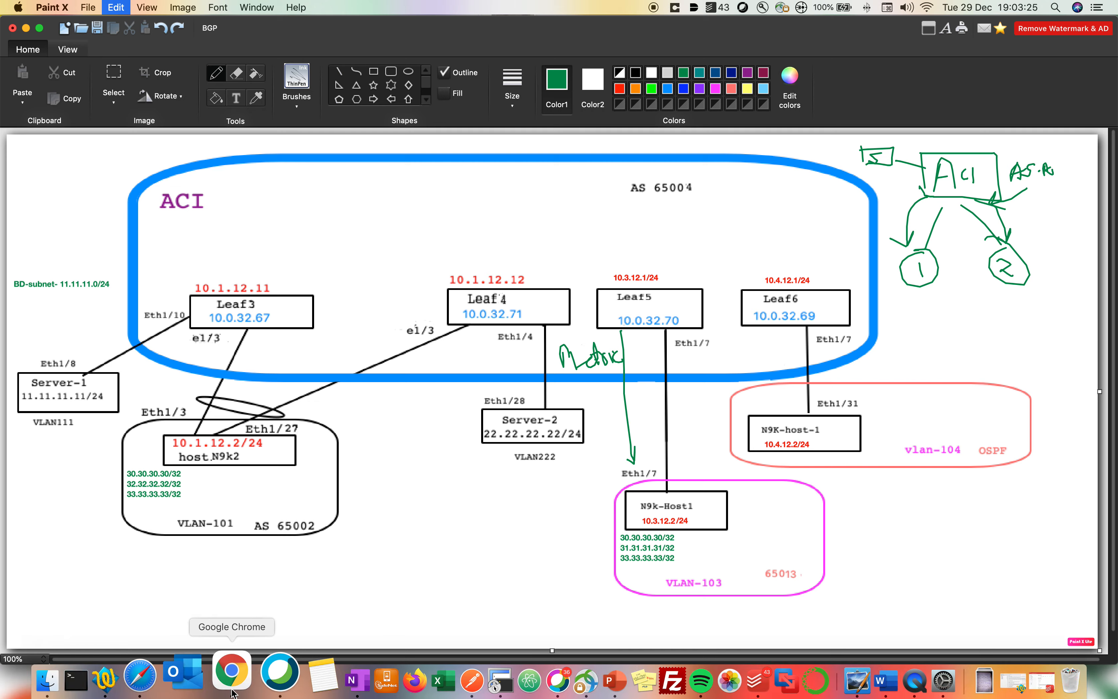
Step: Switch to the APIC in Chrome, collapse the Bridge Domains and L3Outs branches, and open the BGP-L5 L3Out
{"action": "left_click", "coordinate": [231, 680]}
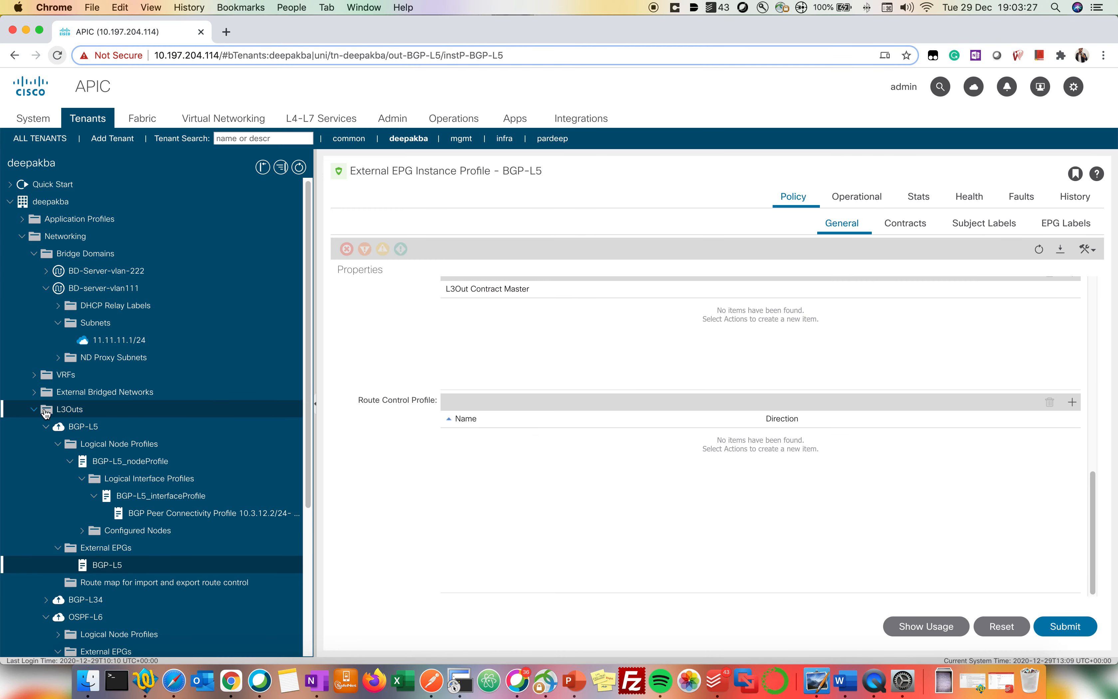
{"action": "left_click", "coordinate": [36, 257]}
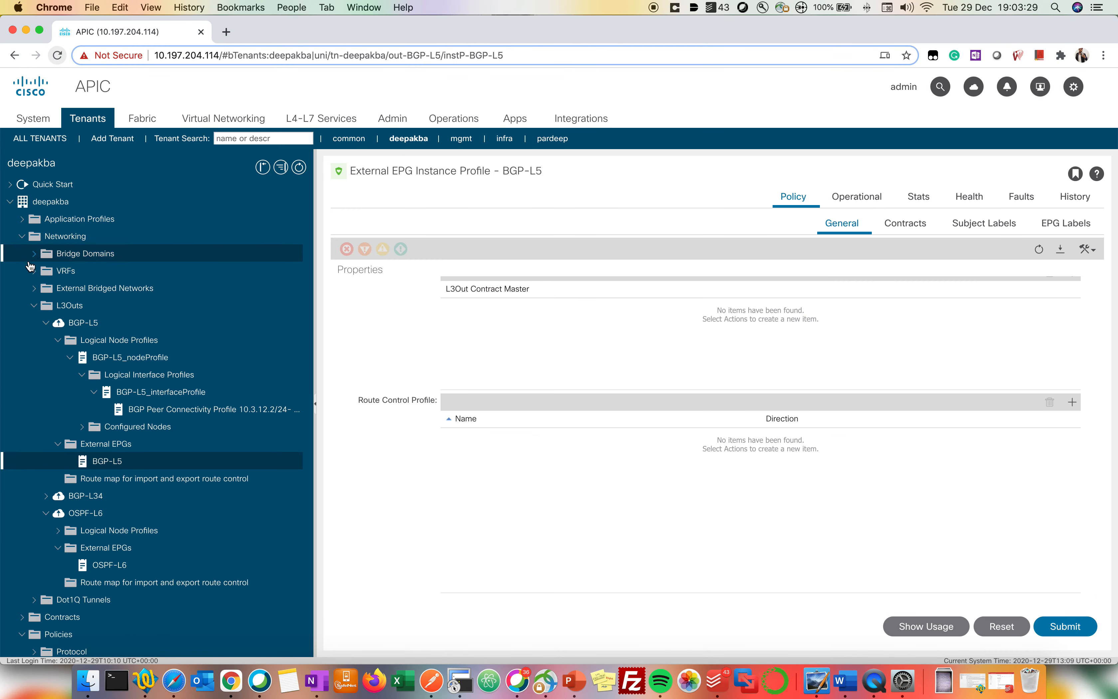
{"action": "left_click", "coordinate": [36, 309]}
{"action": "left_click", "coordinate": [35, 309]}
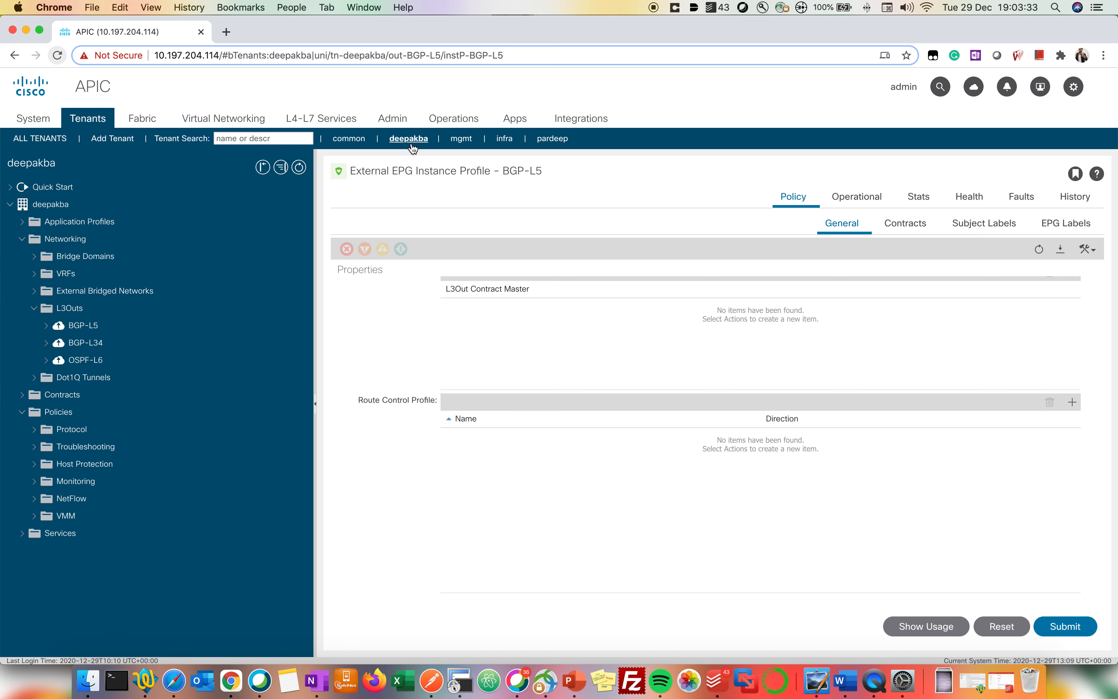
{"action": "left_click", "coordinate": [94, 329]}
{"action": "left_click", "coordinate": [46, 326]}
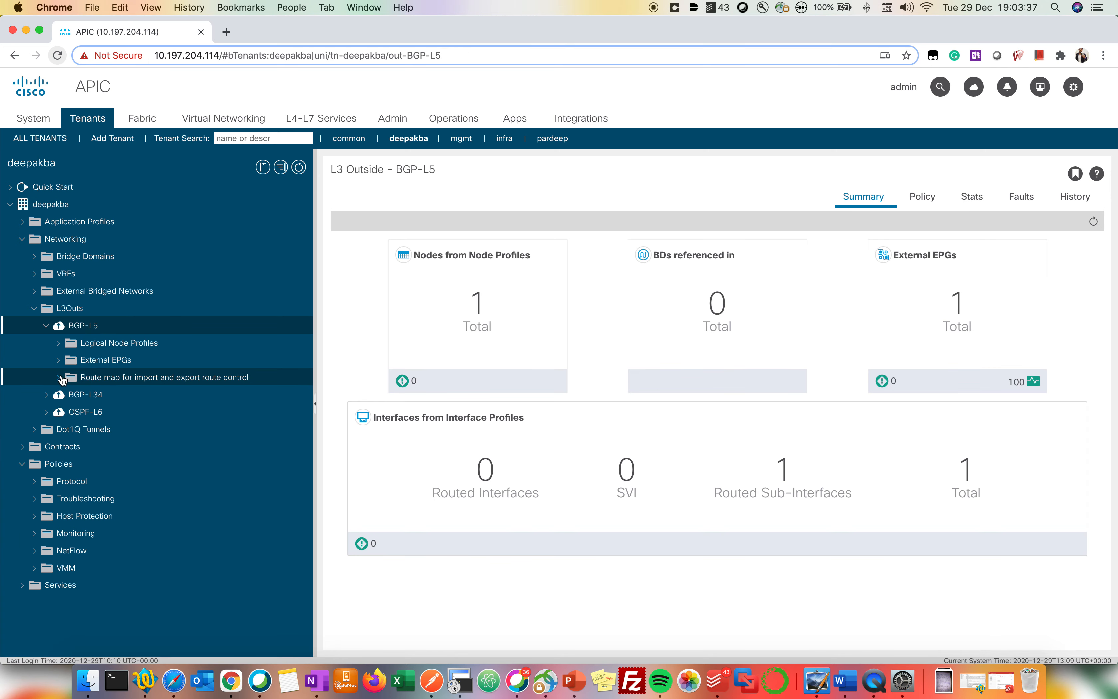
Step: Start a new import and export route map under BGP-L5 named export-metric_from_l5, with type Match Routing Policy Only
{"action": "right_click", "coordinate": [134, 385]}
{"action": "left_click", "coordinate": [149, 387]}
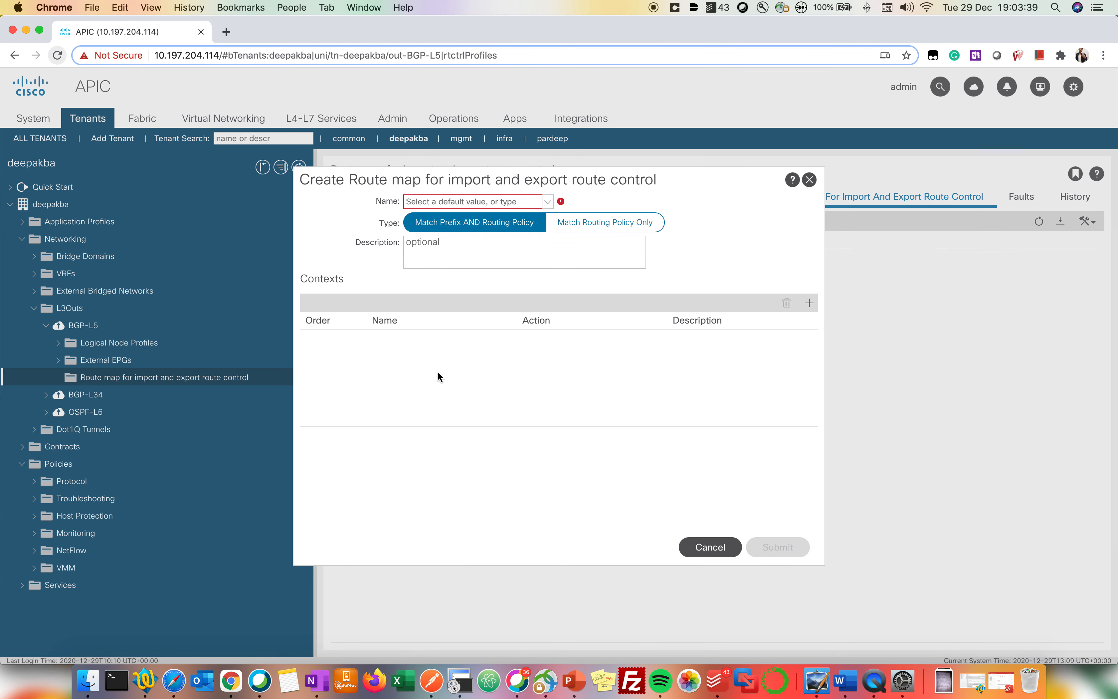
{"action": "left_click", "coordinate": [476, 204]}
{"action": "type", "text": "export-metric_from_l5"}
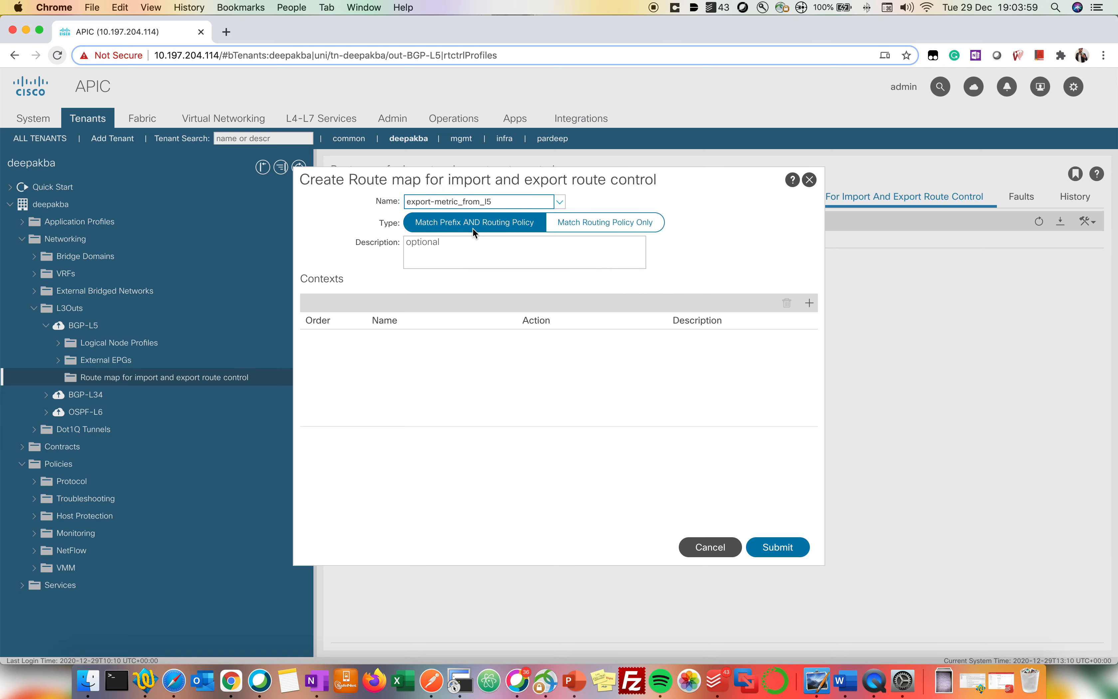
{"action": "left_click", "coordinate": [616, 225]}
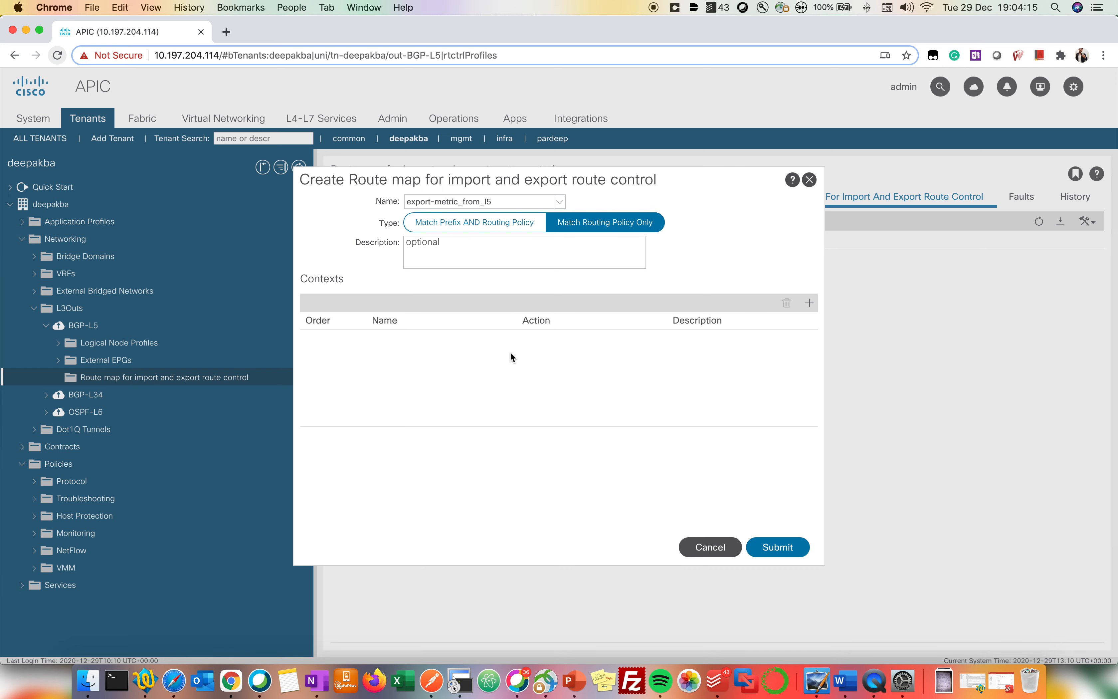
Step: Add a route control context named Prefix-BD-111 with the match rule BD-111
{"action": "left_click", "coordinate": [808, 304]}
{"action": "left_click", "coordinate": [507, 257]}
{"action": "type", "text": "Prefix-BD-111"}
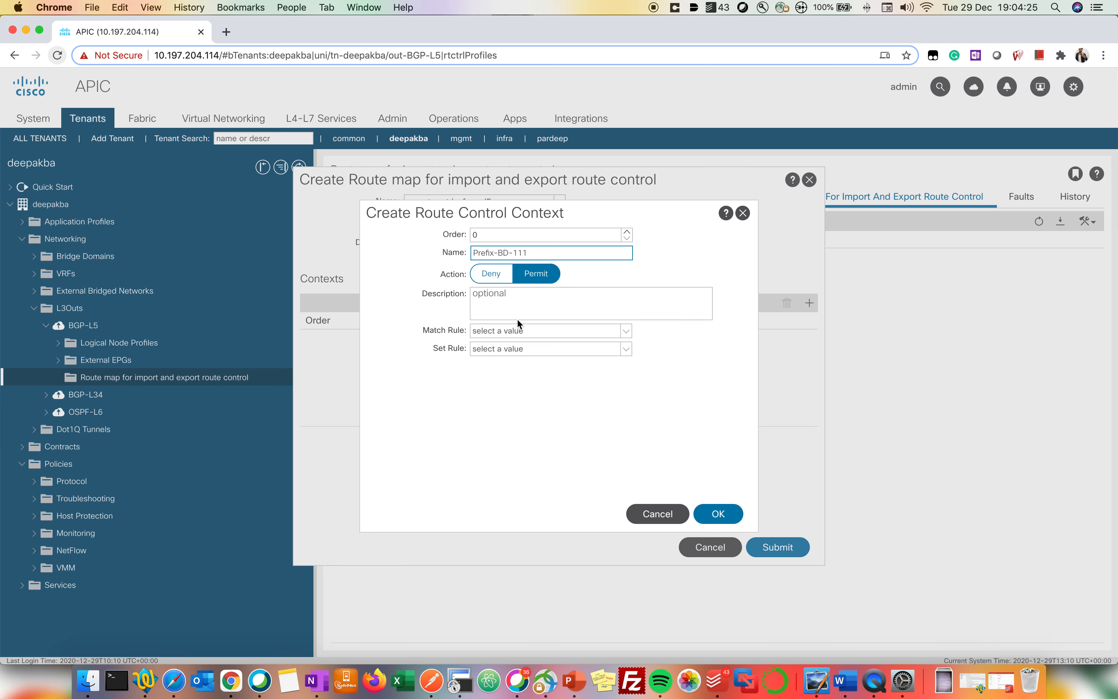
{"action": "left_click", "coordinate": [566, 330]}
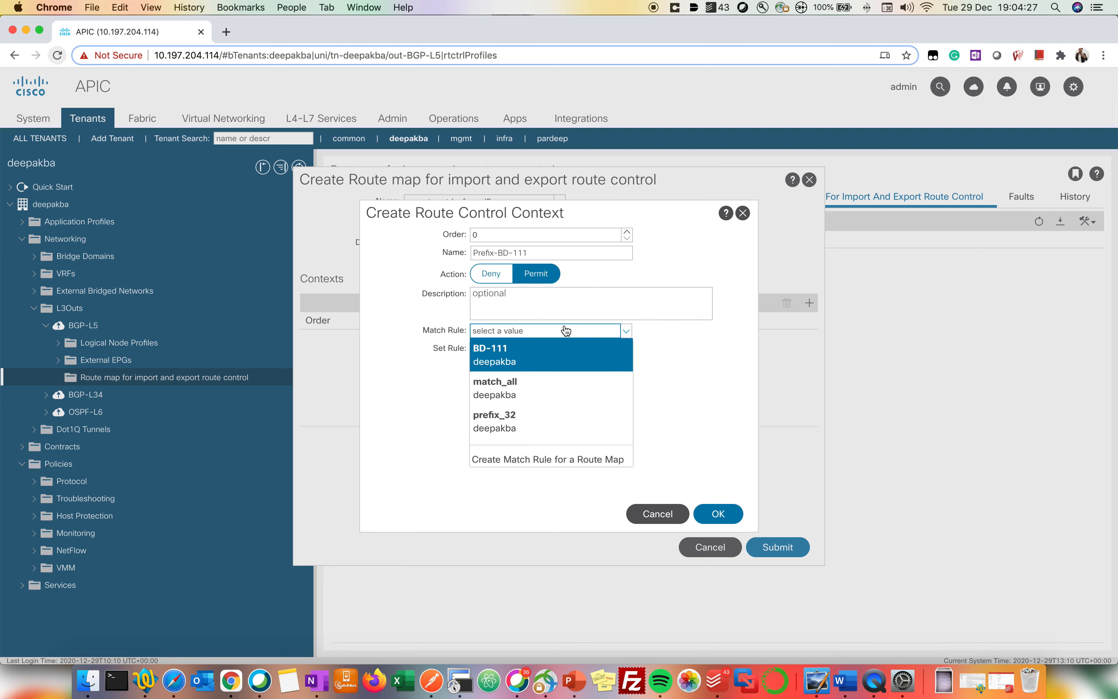
{"action": "left_click", "coordinate": [501, 353]}
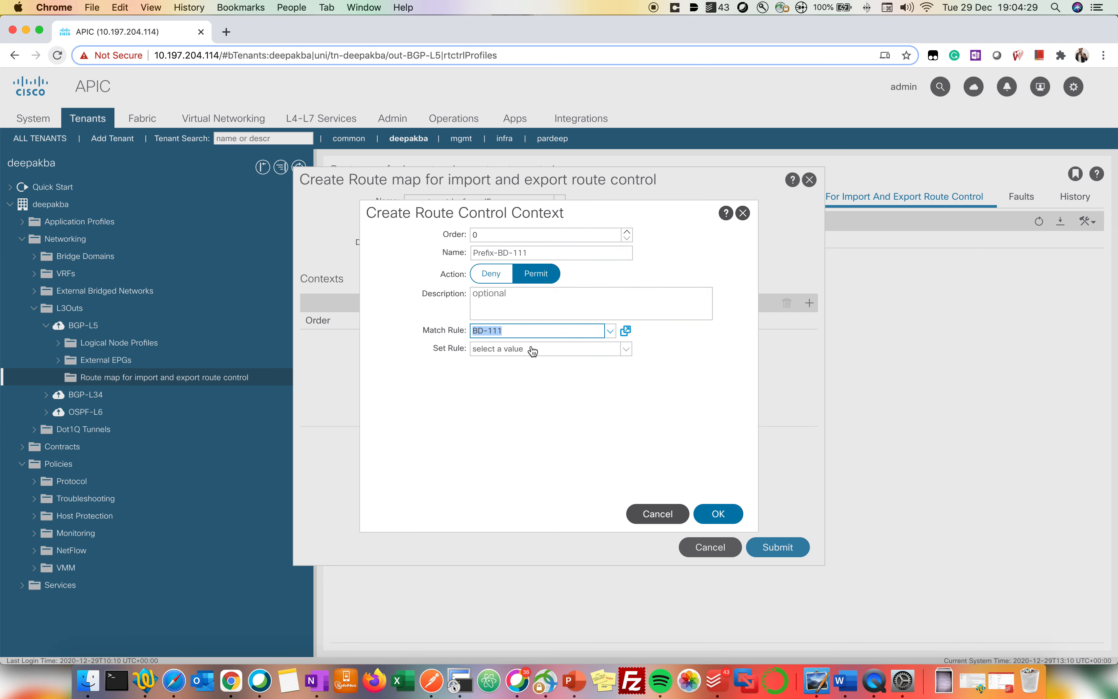
Step: Examine the match prefix configured in the BD-111 match rule, and close its properties
{"action": "left_click", "coordinate": [625, 330]}
{"action": "scroll", "coordinate": [520, 380], "scroll_direction": "down", "scroll_amount": 5}
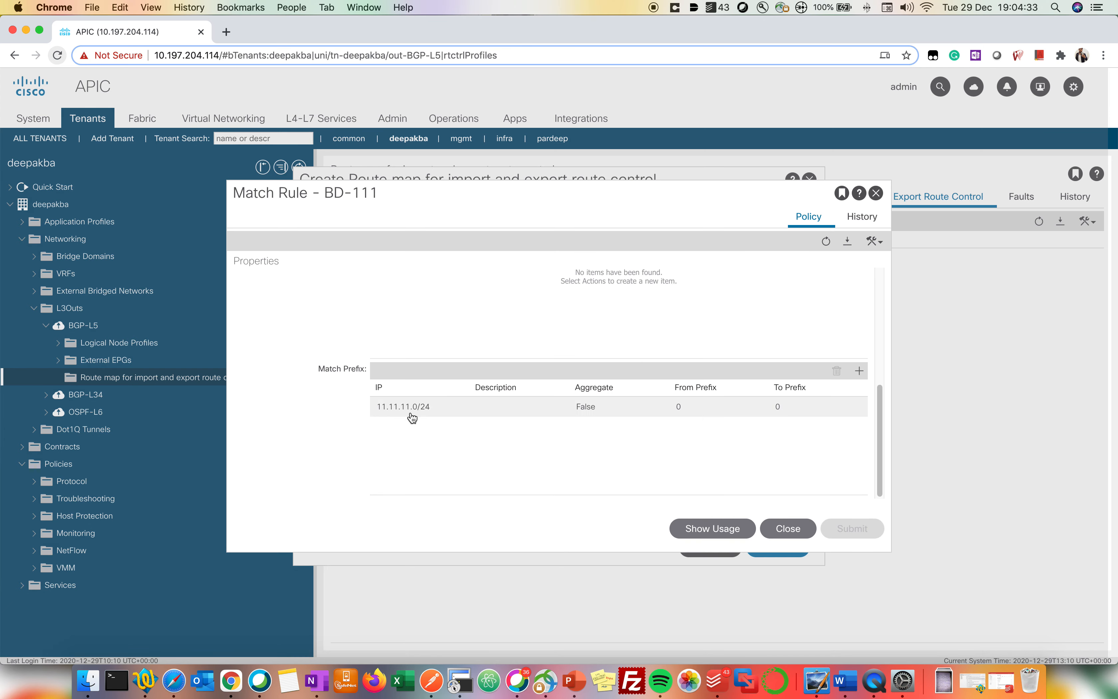
{"action": "scroll", "coordinate": [416, 418], "scroll_direction": "up", "scroll_amount": 5}
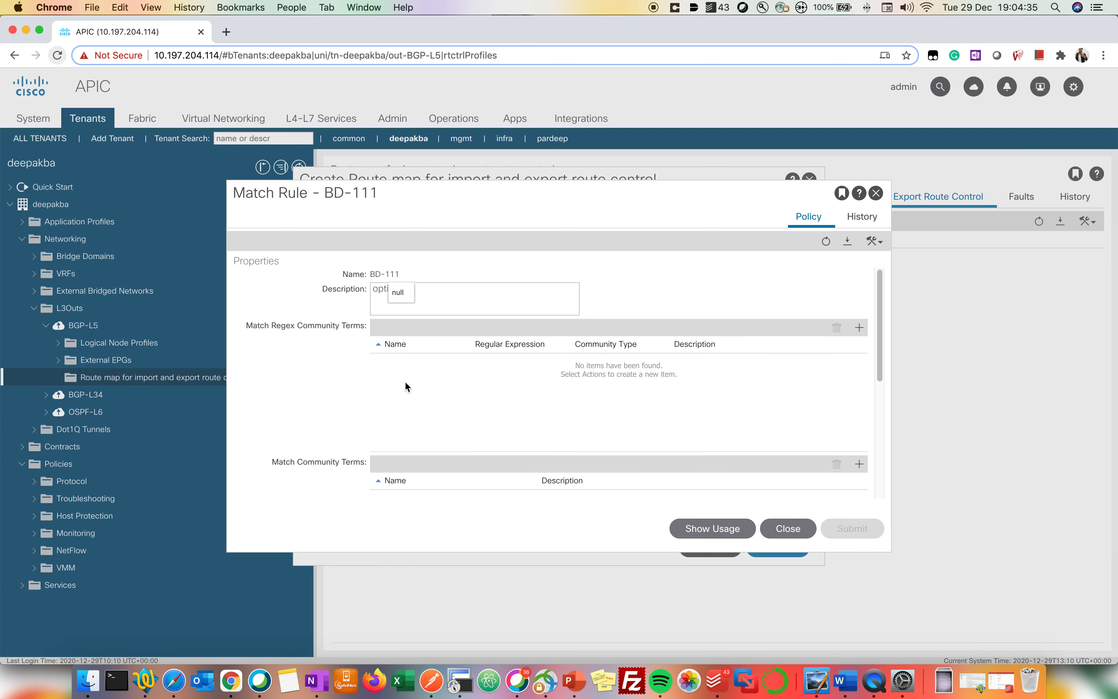
{"action": "scroll", "coordinate": [395, 416], "scroll_direction": "down", "scroll_amount": 5}
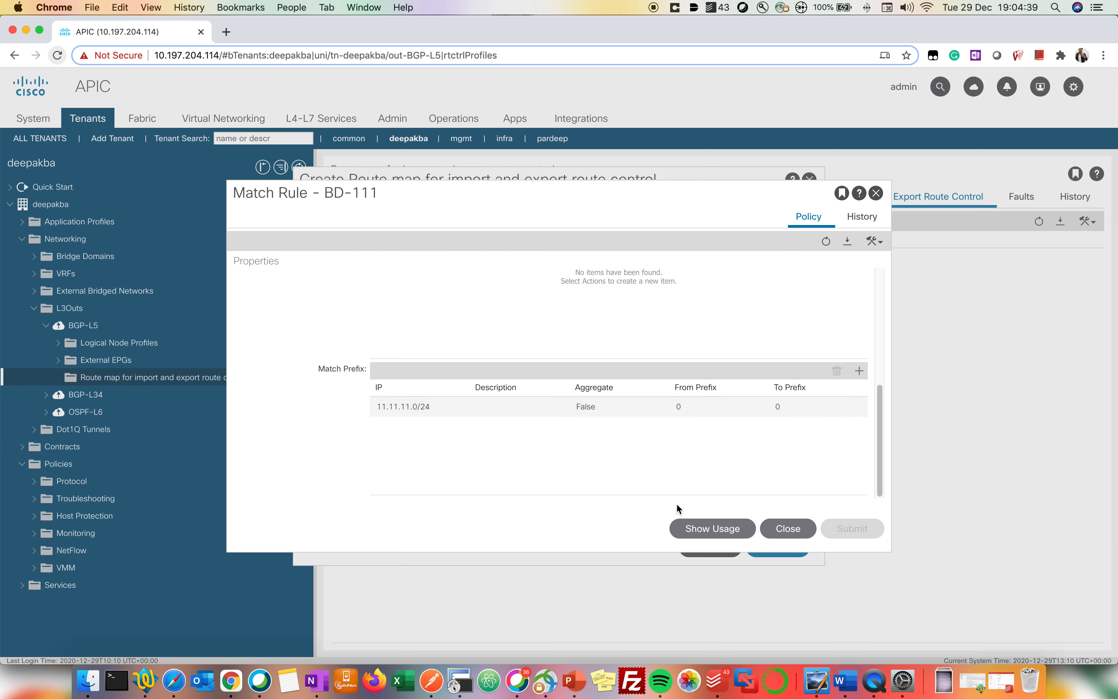
{"action": "left_click", "coordinate": [788, 528]}
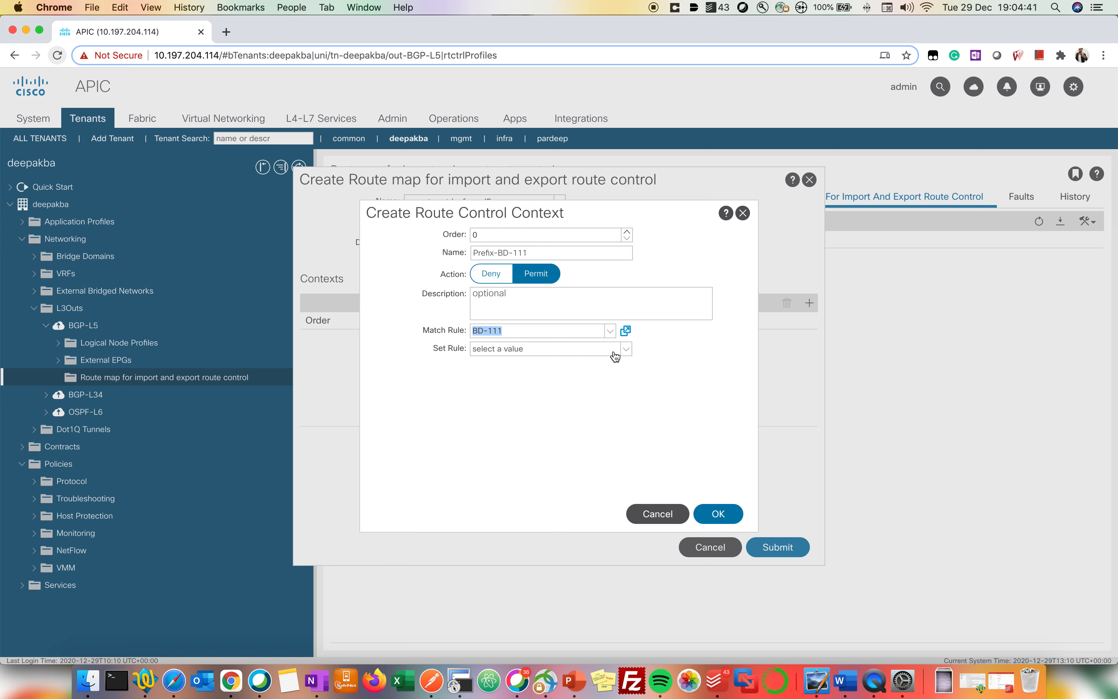
Step: Start a new set rule for the context and name it Metric_300
{"action": "left_click", "coordinate": [626, 350]}
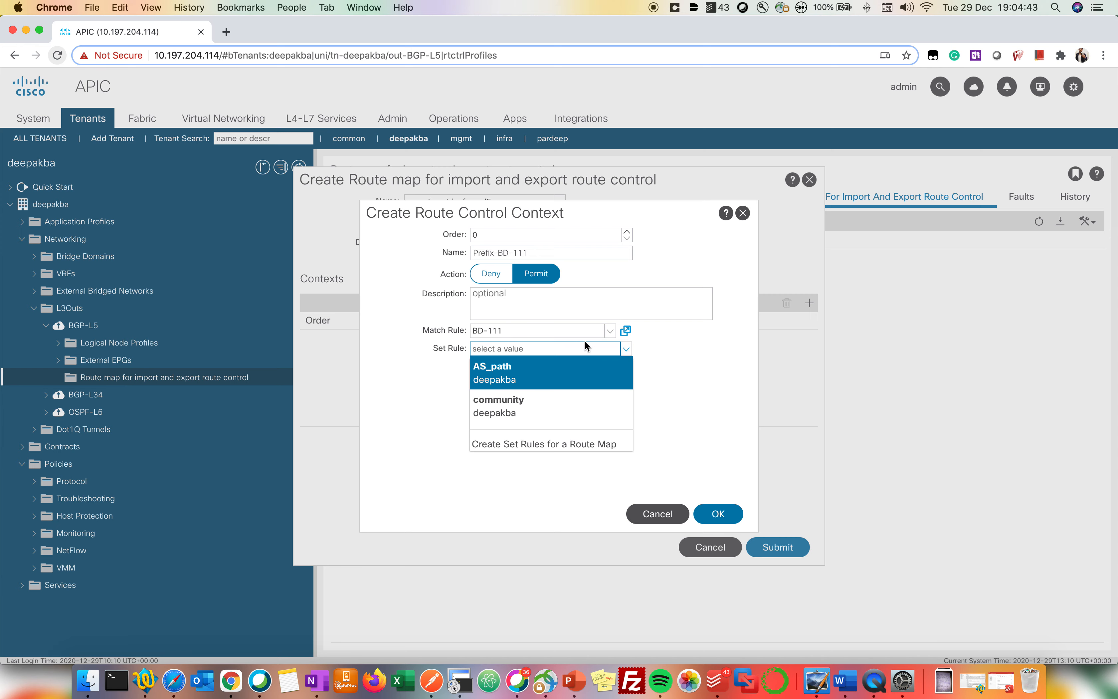
{"action": "left_click", "coordinate": [566, 445]}
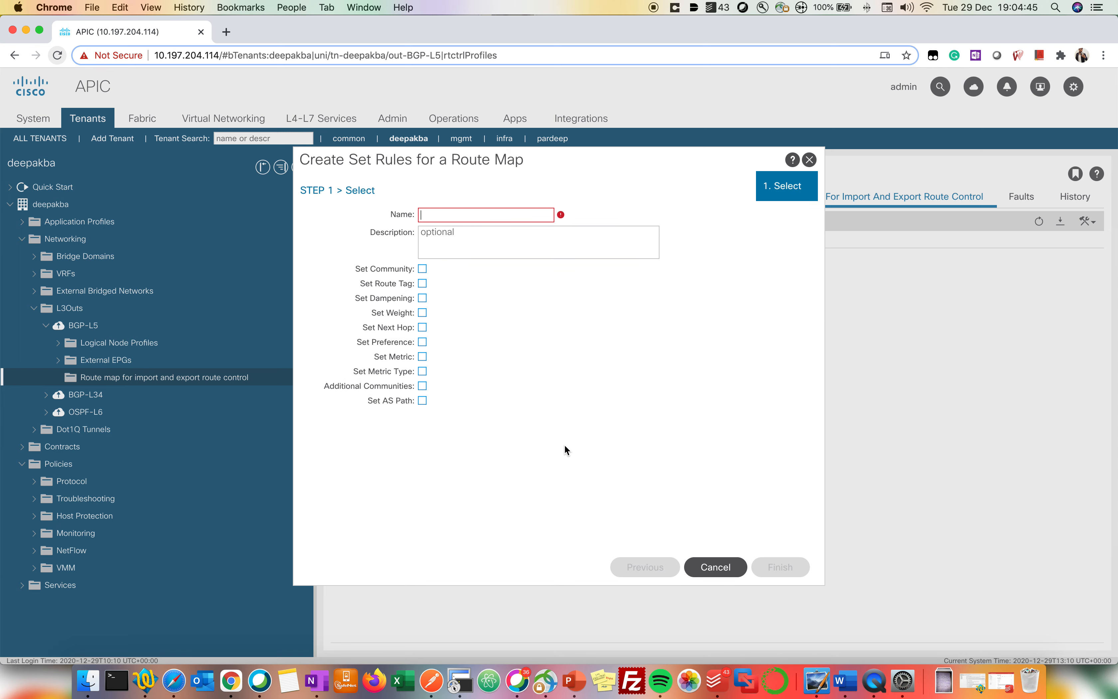
{"action": "left_click", "coordinate": [464, 220]}
{"action": "type", "text": "Metri"}
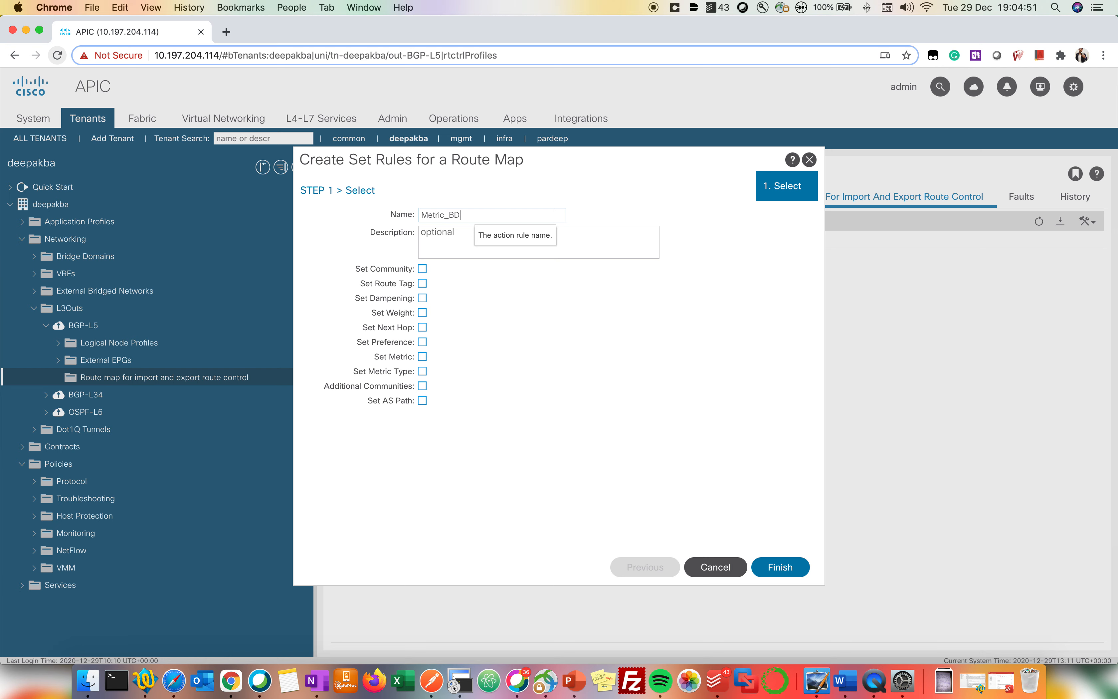
{"action": "type", "text": "c_BD"}
{"action": "key", "text": "BackSpace"}
{"action": "key", "text": "BackSpace"}
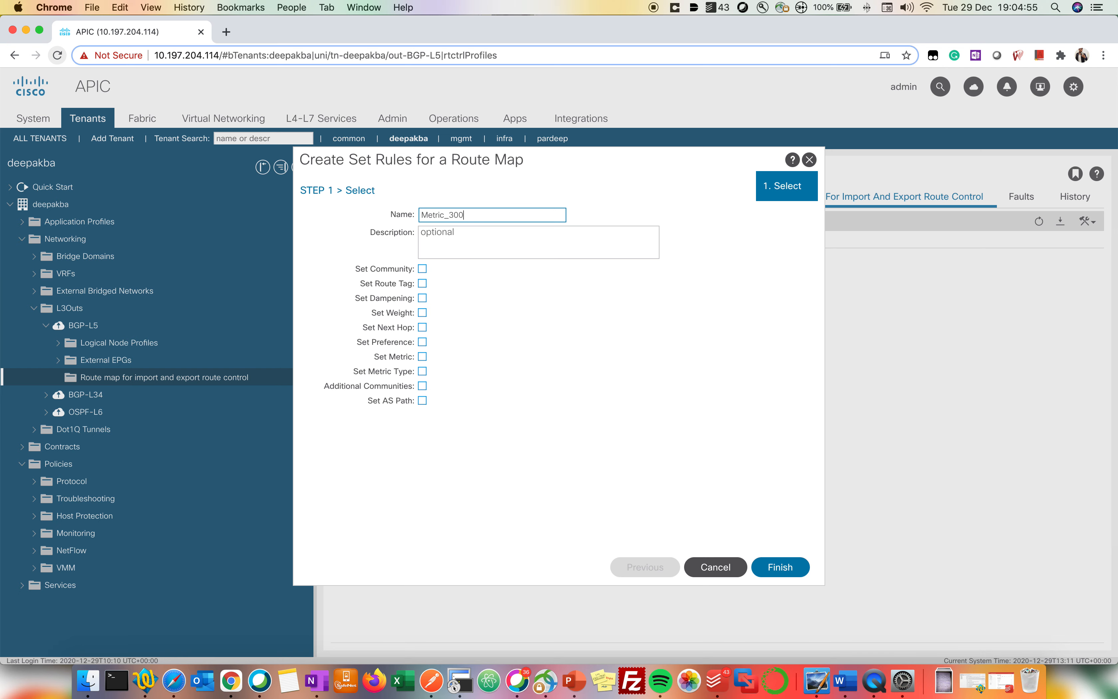
Step: Enable Set Metric with value 300 in the set rule, and submit the context and the route map
{"action": "left_click", "coordinate": [480, 369]}
{"action": "left_click", "coordinate": [422, 356]}
{"action": "left_click", "coordinate": [542, 358]}
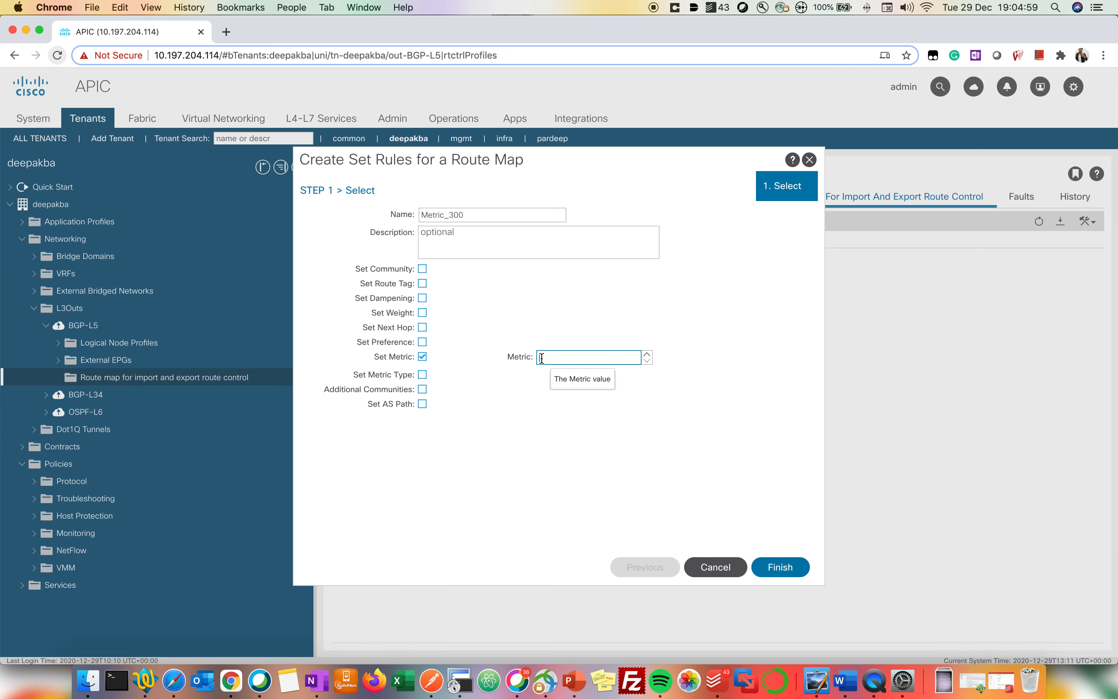
{"action": "type", "text": "300"}
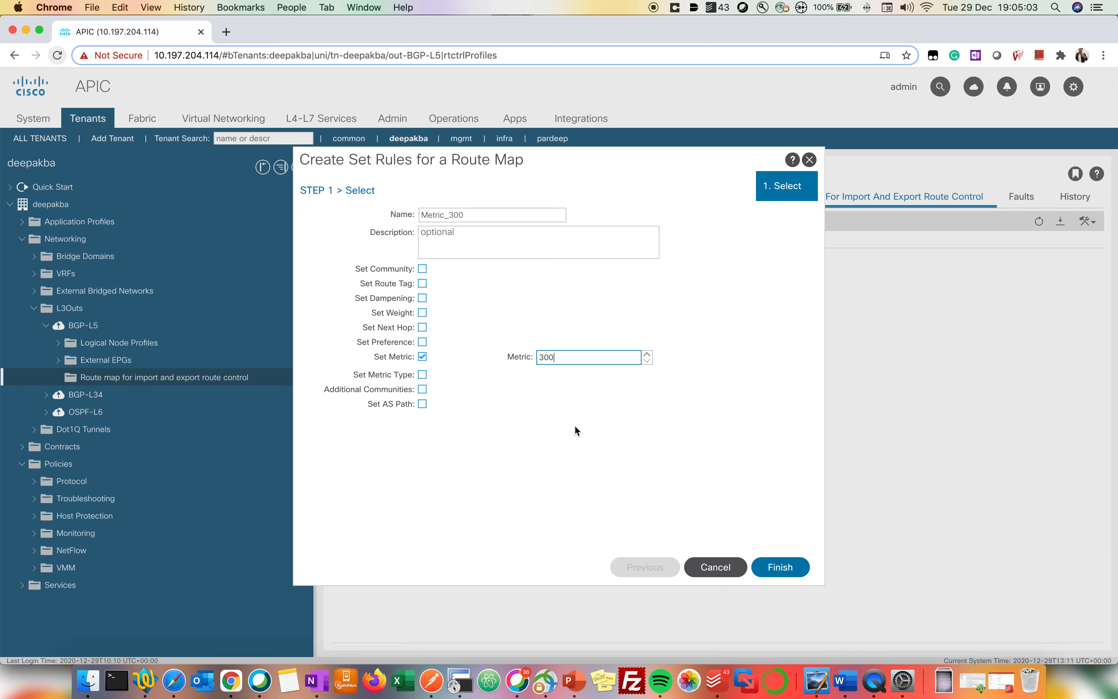
{"action": "left_click", "coordinate": [770, 566]}
{"action": "left_click", "coordinate": [723, 515]}
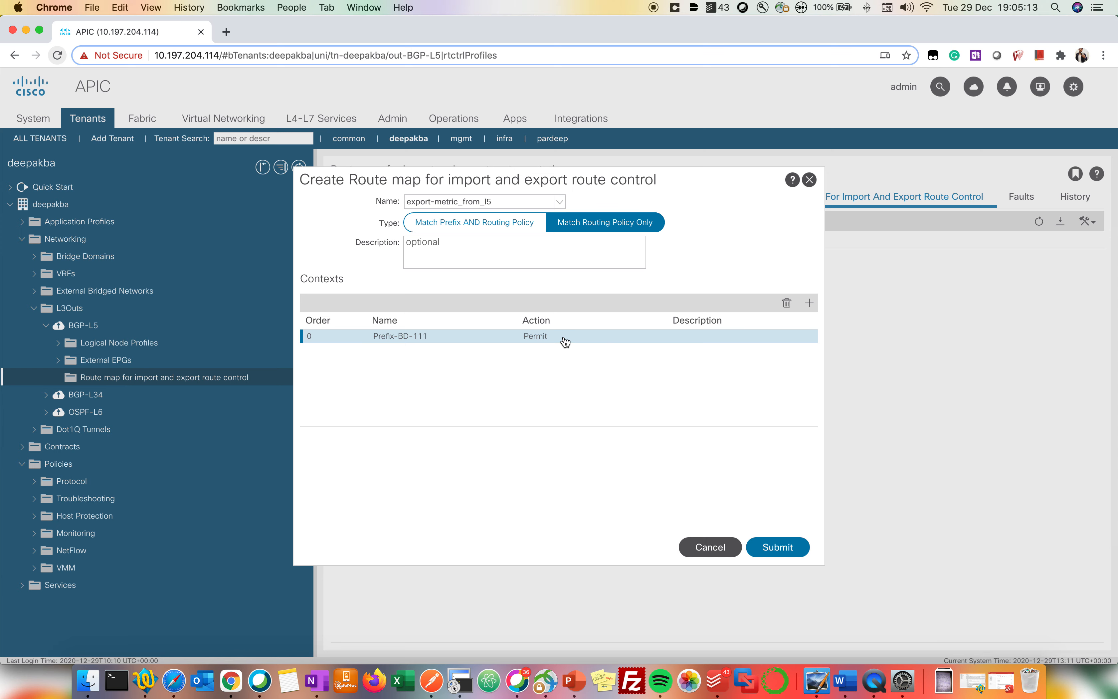
{"action": "left_click", "coordinate": [765, 544]}
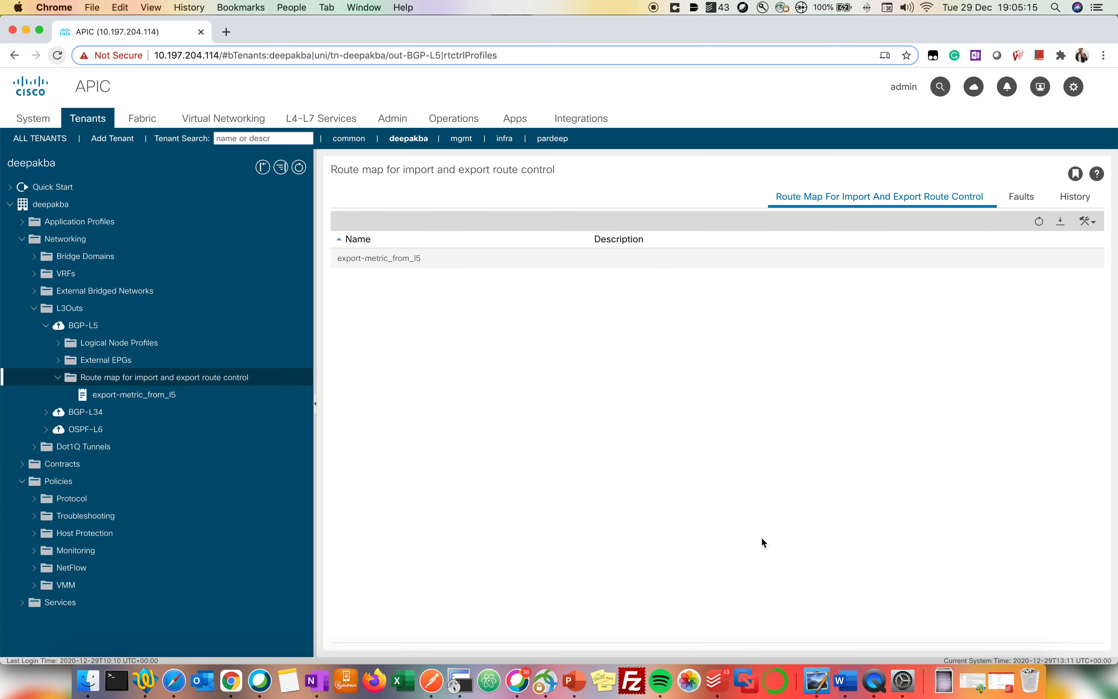
Step: Review the Prefix-BD-111 context of export-metric_from_l5 and the prefix in its BD-111 match rule, and close both
{"action": "left_click", "coordinate": [139, 394]}
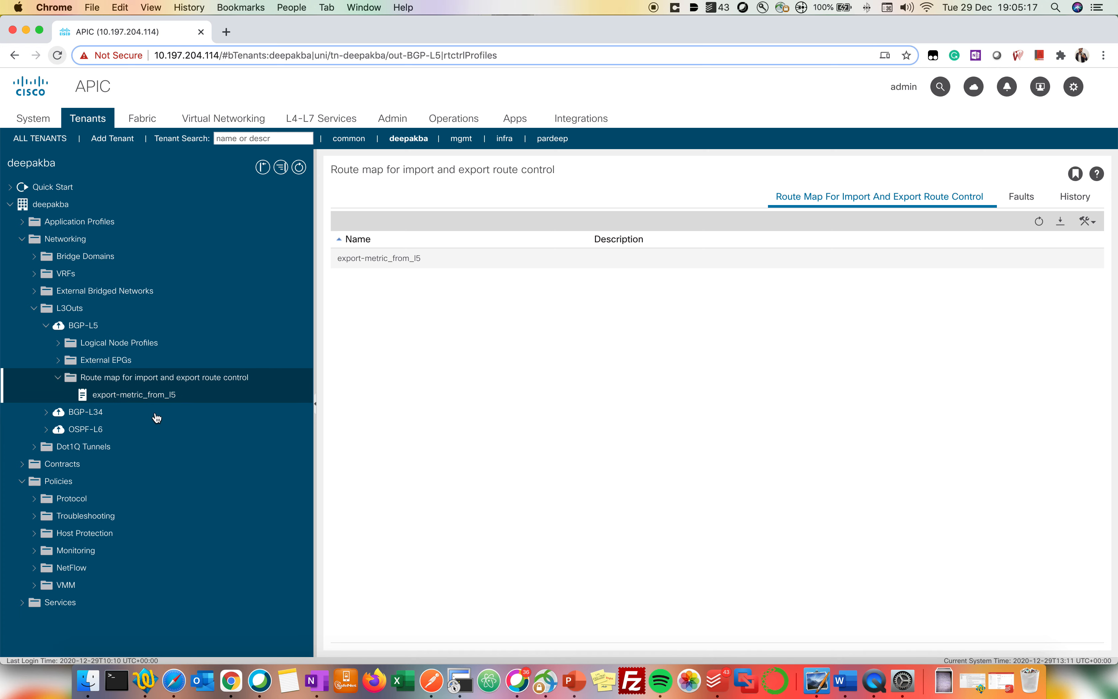
{"action": "double_click", "coordinate": [533, 369]}
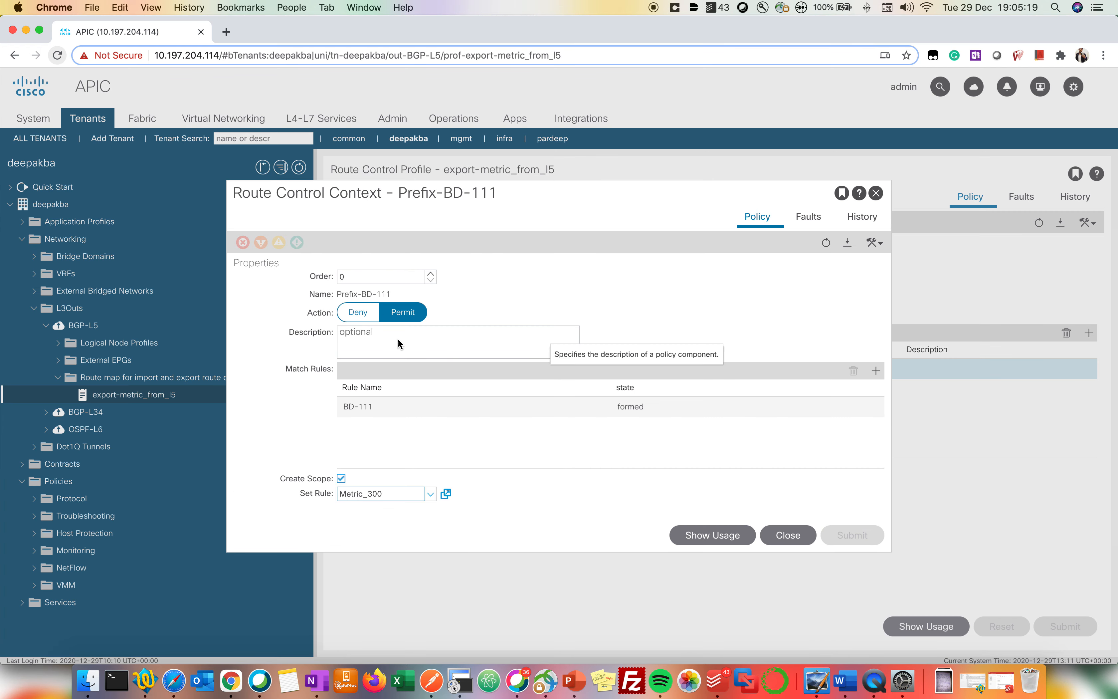
{"action": "left_click", "coordinate": [446, 409]}
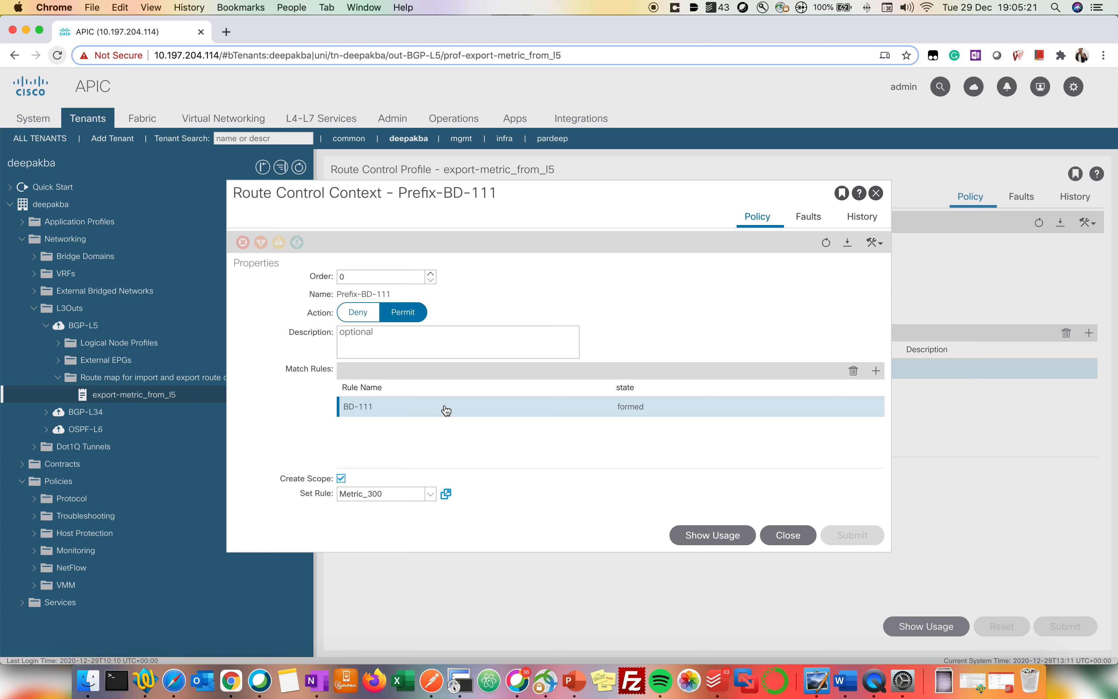
{"action": "double_click", "coordinate": [446, 410]}
{"action": "scroll", "coordinate": [448, 404], "scroll_direction": "down", "scroll_amount": 5}
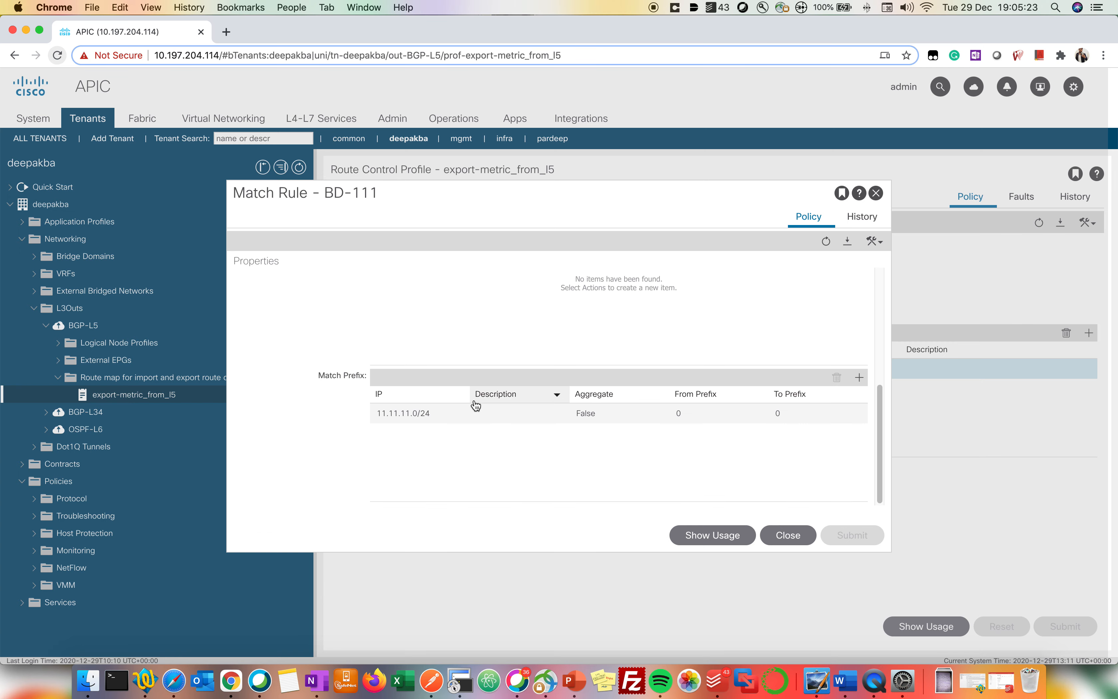
{"action": "left_click", "coordinate": [788, 535]}
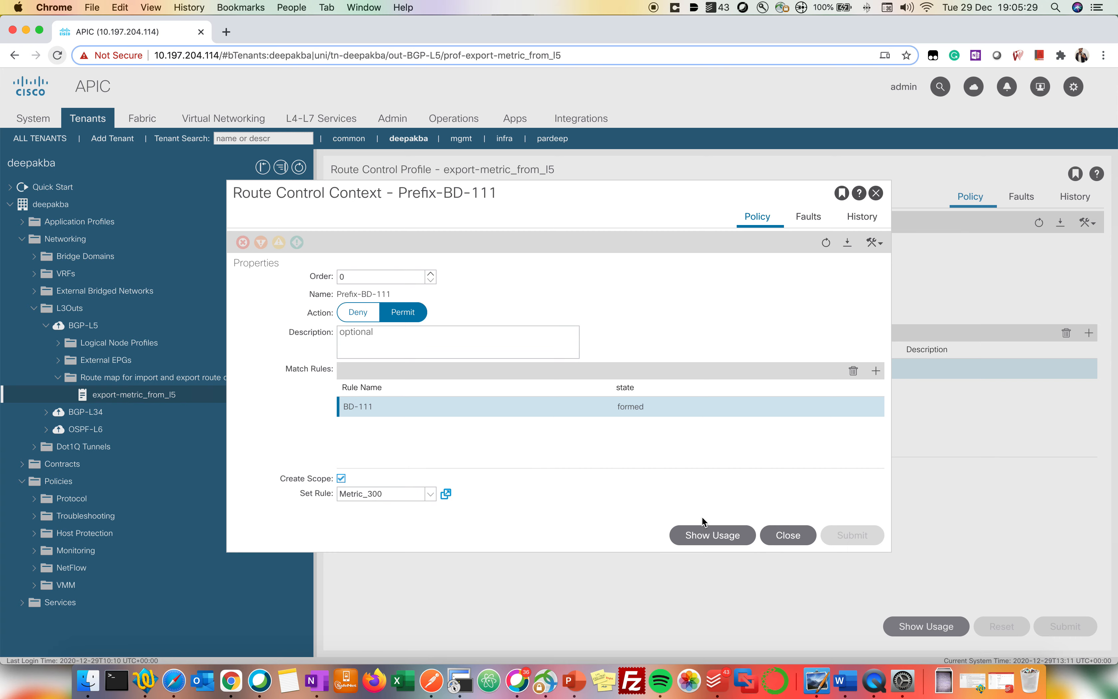
{"action": "left_click", "coordinate": [785, 535]}
Step: Switch to the N9K-1-host session in SecureCRT and add several empty prompt lines below the earlier BGP output
{"action": "left_click", "coordinate": [460, 681]}
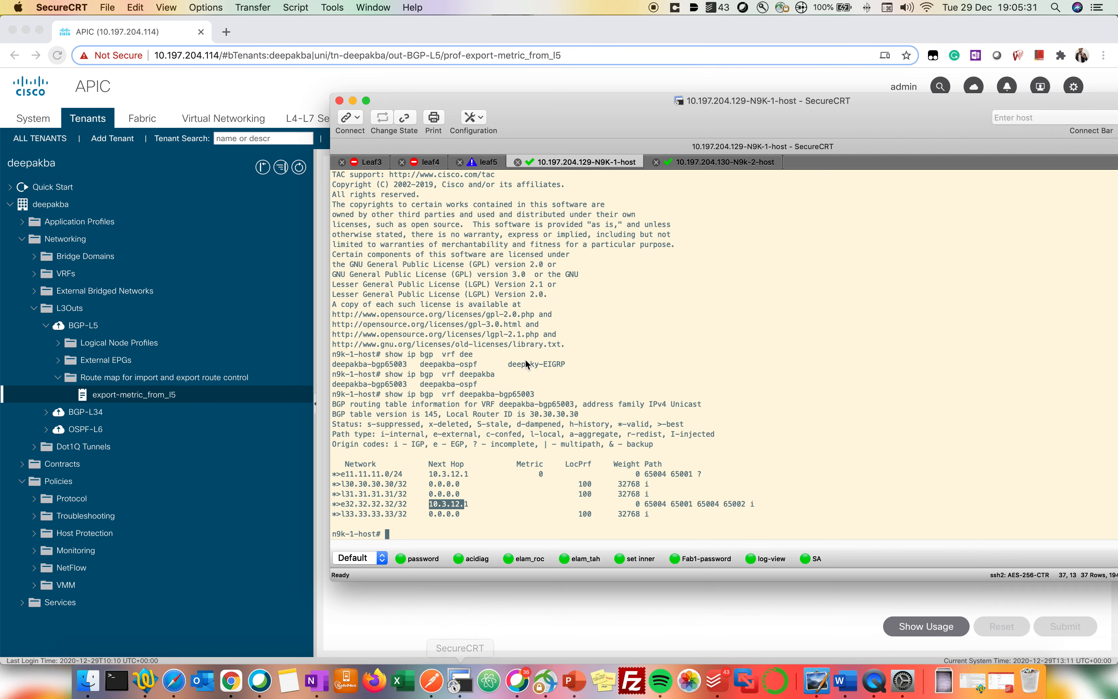
{"action": "left_click_drag", "start_coordinate": [604, 164], "coordinate": [587, 147]}
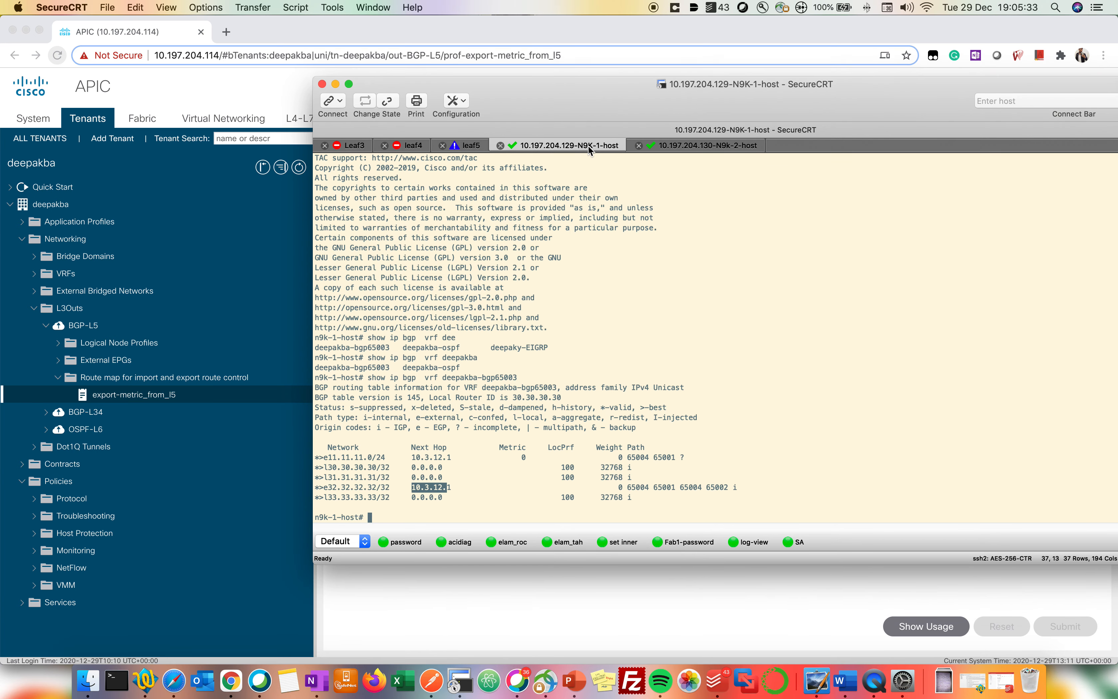
{"action": "left_click", "coordinate": [560, 372]}
{"action": "key", "text": "Return"}
{"action": "key", "text": "Return"}
{"action": "key", "text": "Return"}
{"action": "key", "text": "Return"}
{"action": "key", "text": "Return"}
{"action": "key", "text": "Return"}
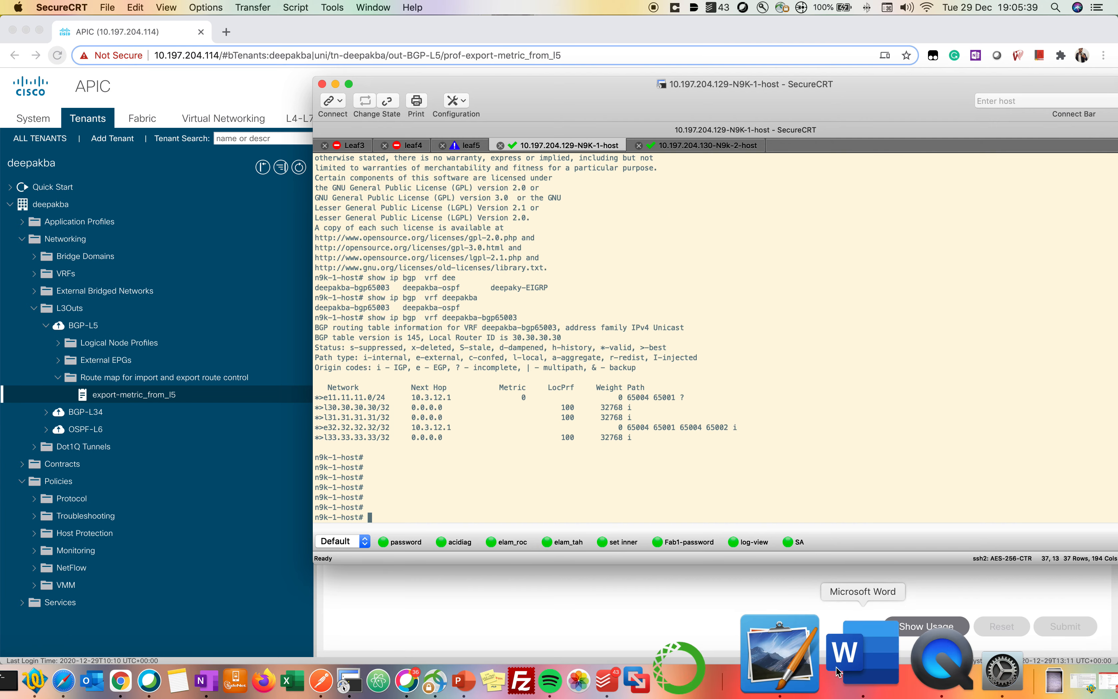
Step: Switch to the Paint X topology diagram and draw a green arrow from Leaf5 towards N9k-Host1 beside the Eth1/7 link
{"action": "left_click", "coordinate": [816, 680]}
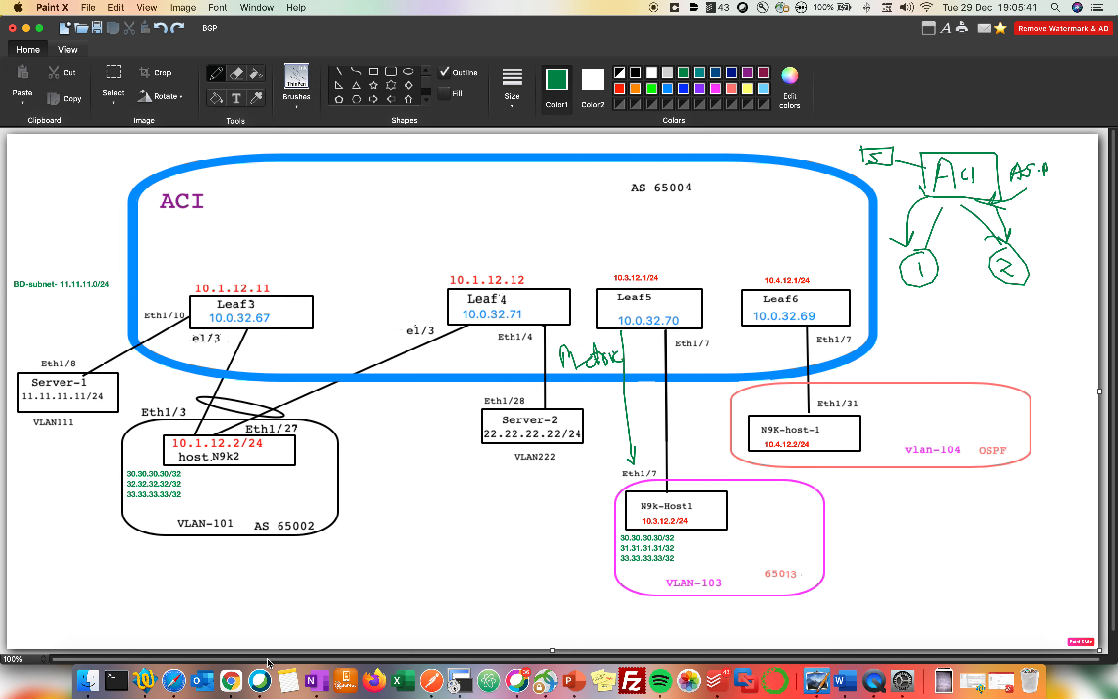
{"action": "left_click", "coordinate": [226, 672]}
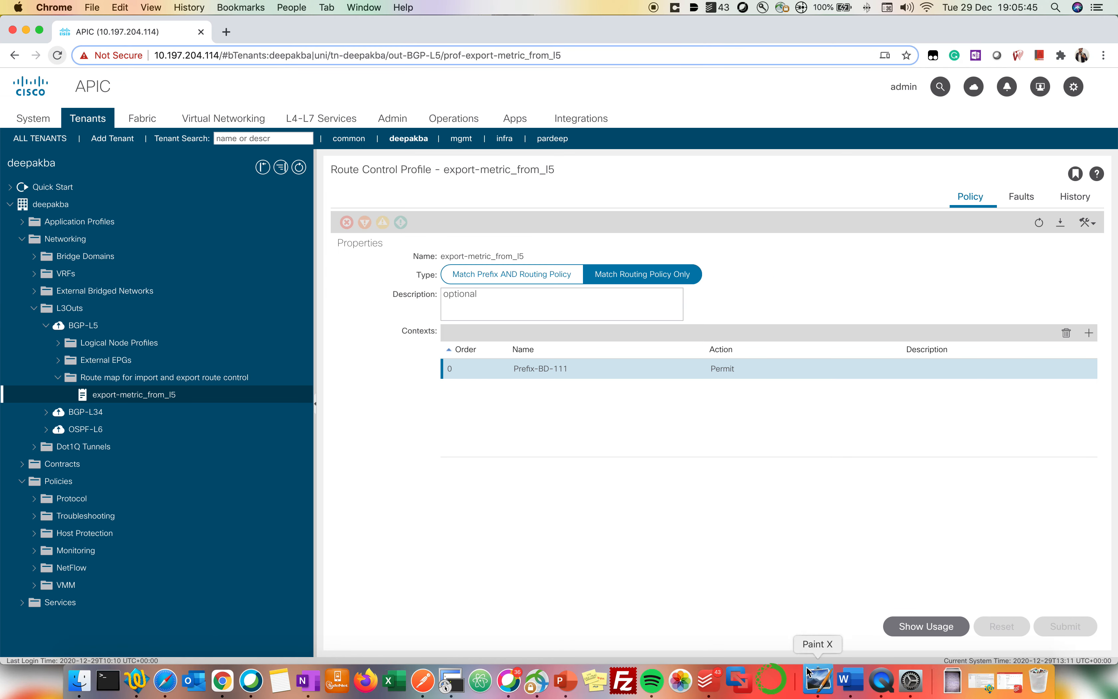
{"action": "left_click", "coordinate": [817, 680]}
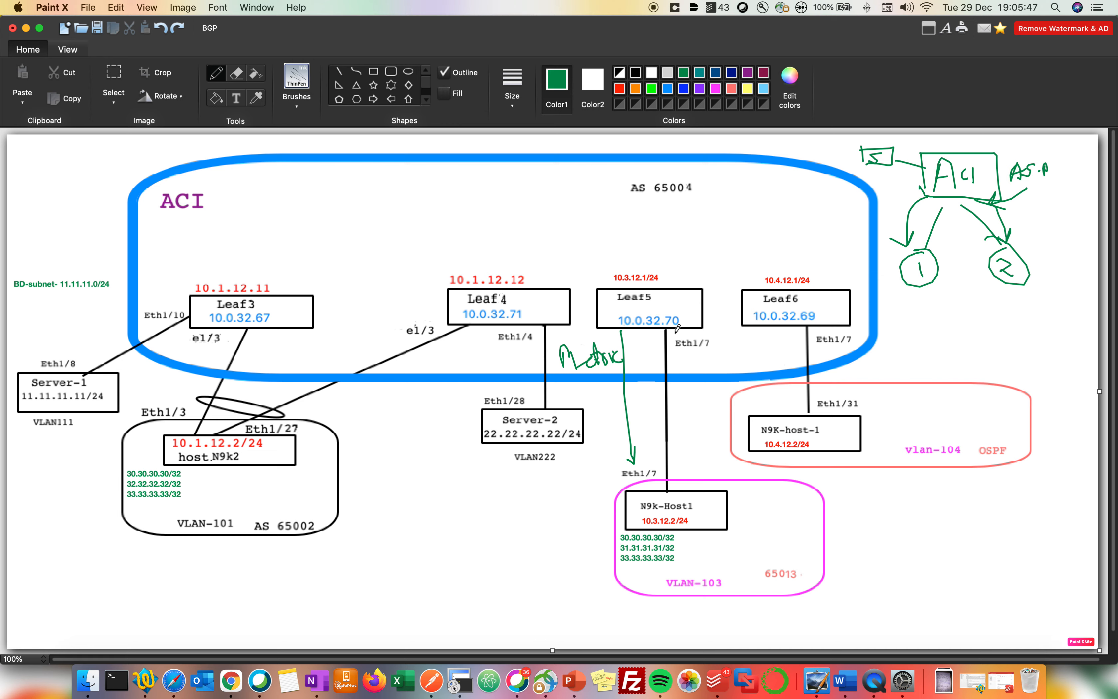
{"action": "left_click_drag", "start_coordinate": [670, 332], "coordinate": [679, 438]}
Step: Run show ip bgp vrf deepakba-bgp65003 on N9K-1-host in SecureCRT and check the metric of 11.11.11.0/24
{"action": "left_click", "coordinate": [457, 680]}
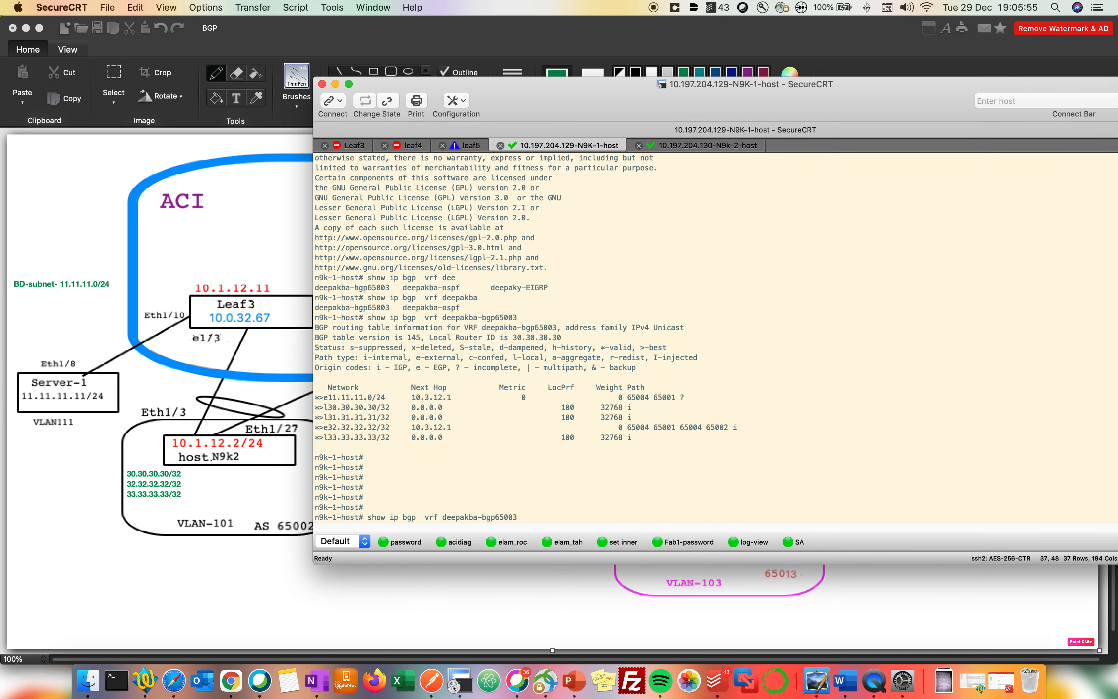
{"action": "key", "text": "Return"}
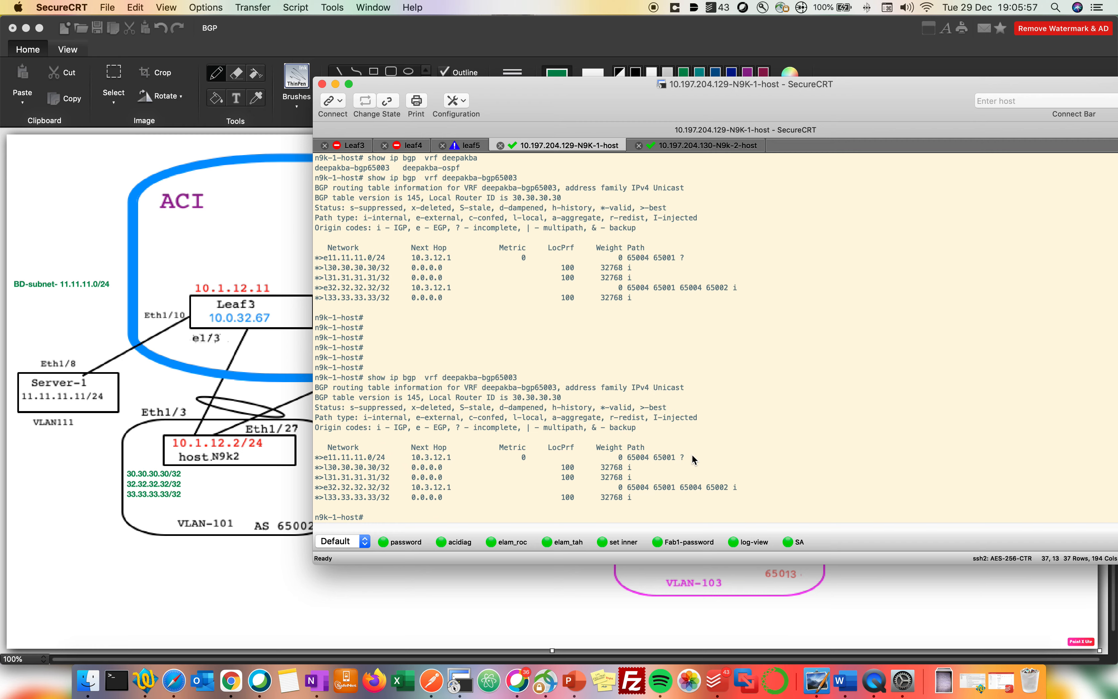
{"action": "left_click_drag", "start_coordinate": [693, 459], "coordinate": [611, 459]}
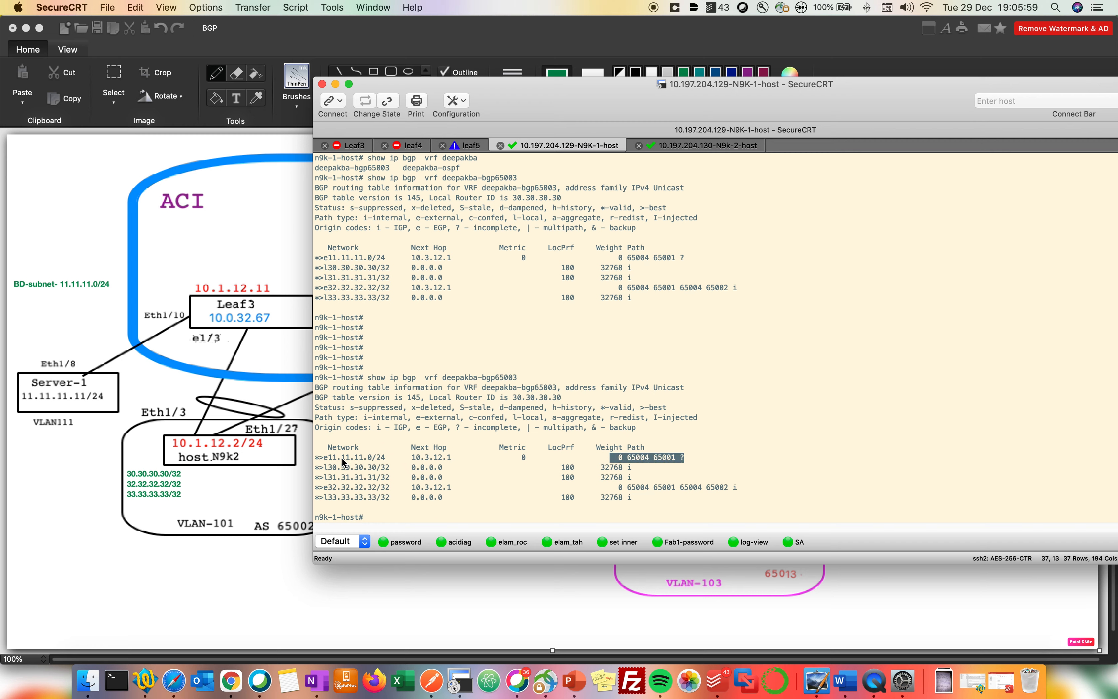
{"action": "left_click_drag", "start_coordinate": [343, 462], "coordinate": [647, 458]}
{"action": "double_click", "coordinate": [524, 458]}
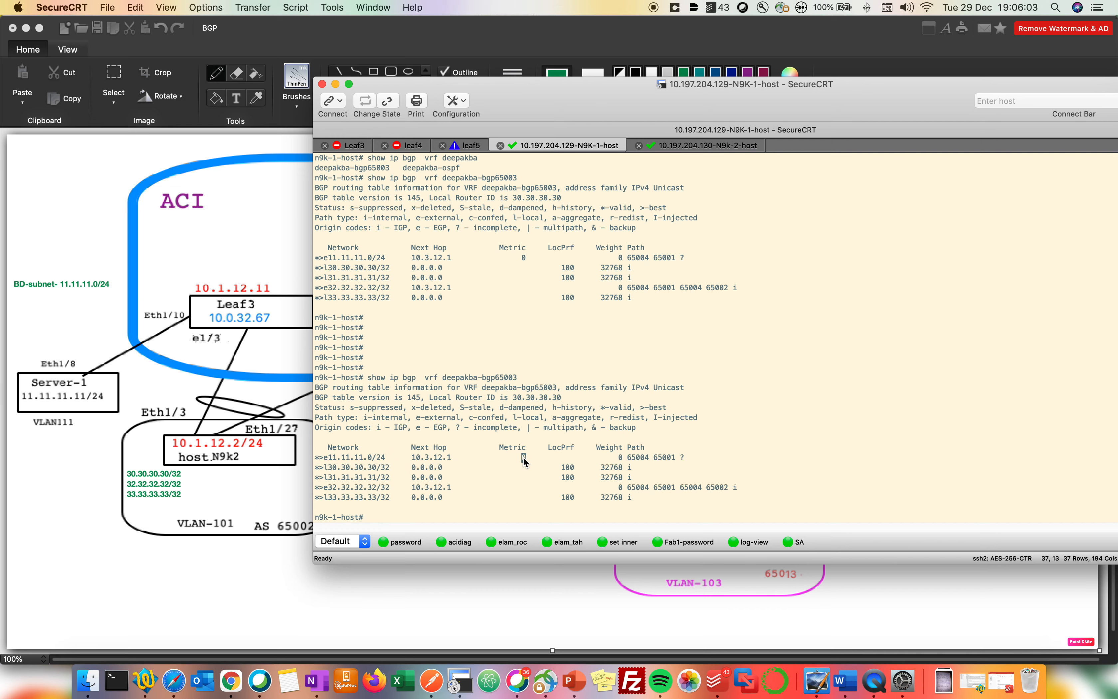
{"action": "left_click", "coordinate": [524, 589]}
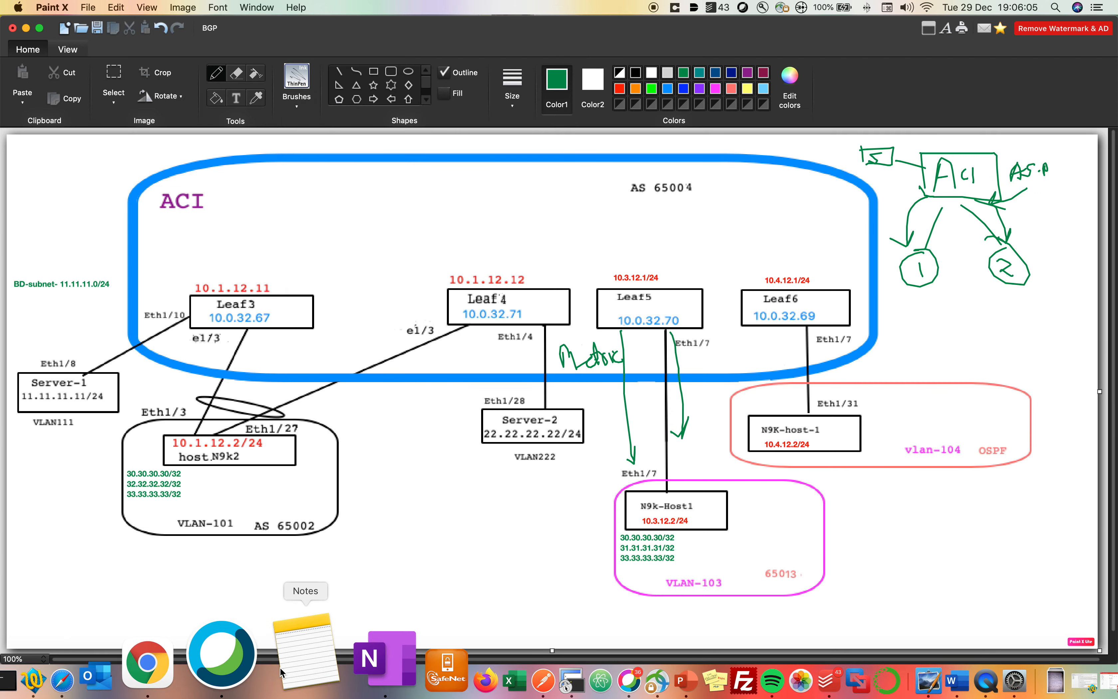
Step: Switch to APIC in Chrome and review the subnets and route control profiles of the BGP-L5 external EPG
{"action": "left_click", "coordinate": [231, 670]}
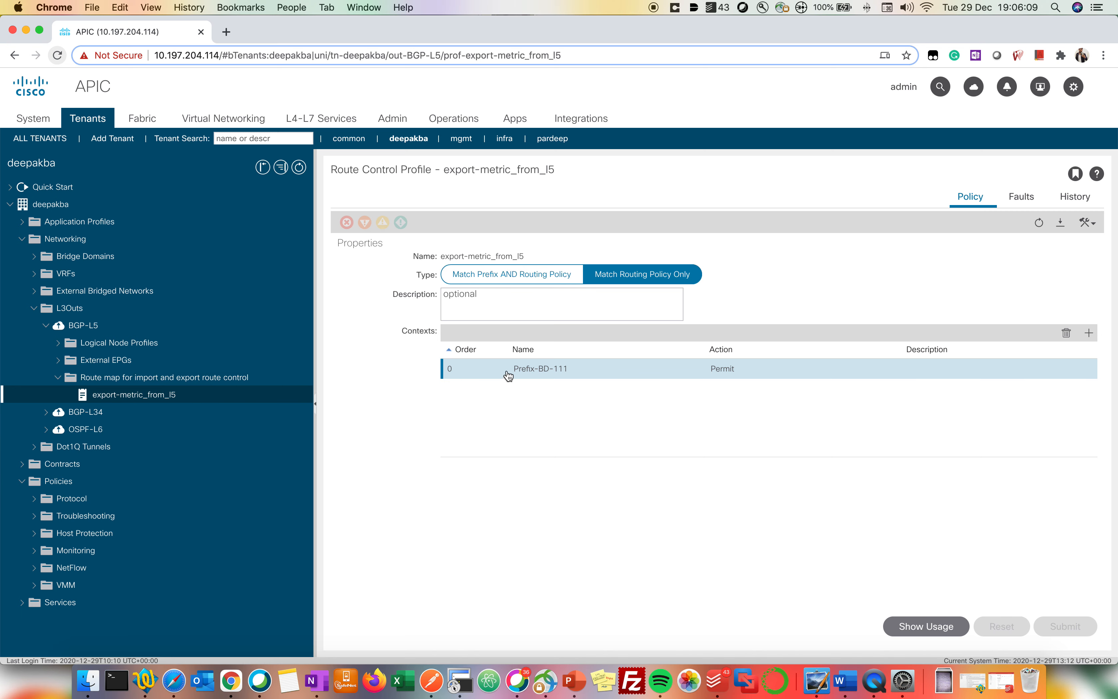
{"action": "left_click", "coordinate": [62, 361]}
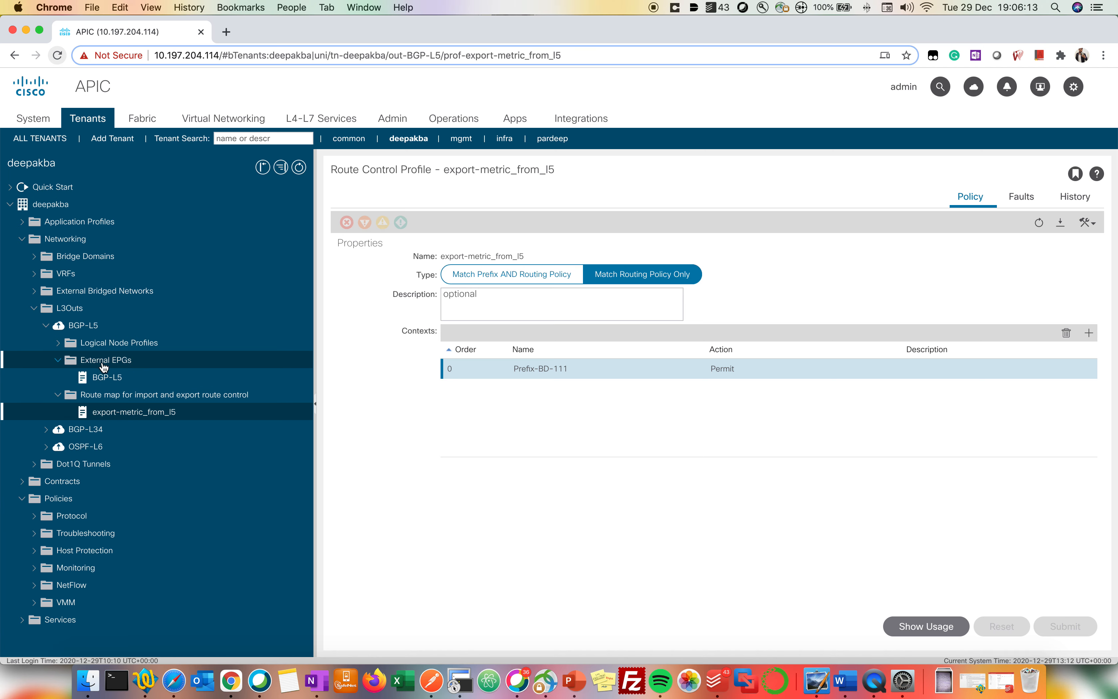
{"action": "left_click", "coordinate": [106, 378]}
{"action": "scroll", "coordinate": [614, 429], "scroll_direction": "down", "scroll_amount": 5}
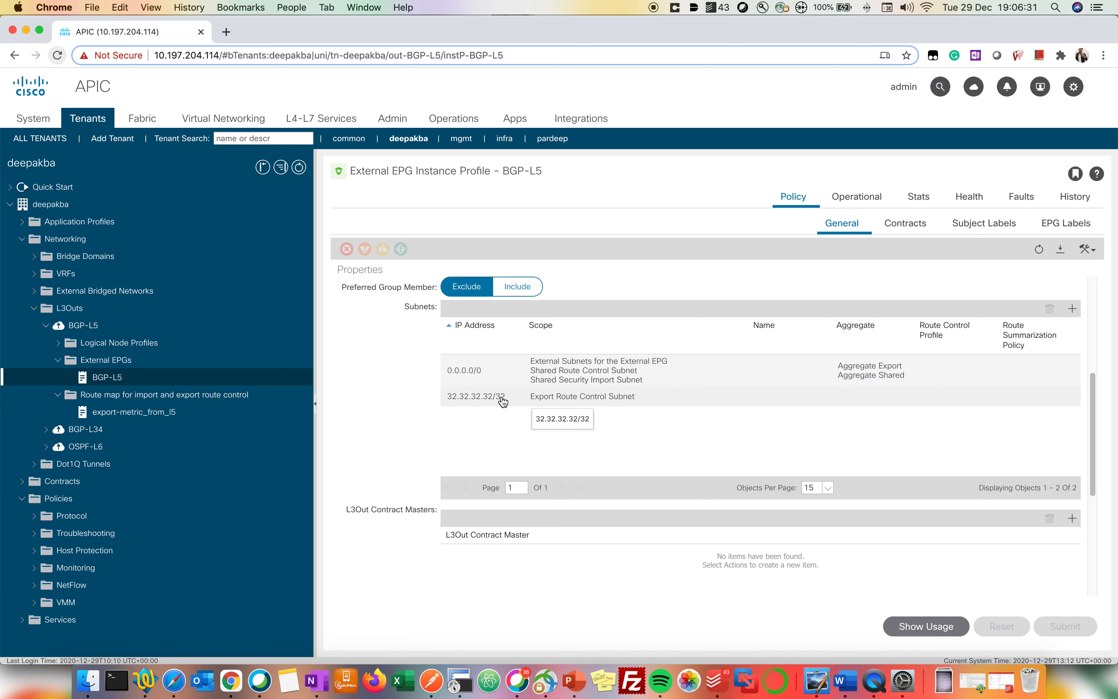
{"action": "scroll", "coordinate": [645, 502], "scroll_direction": "down", "scroll_amount": 5}
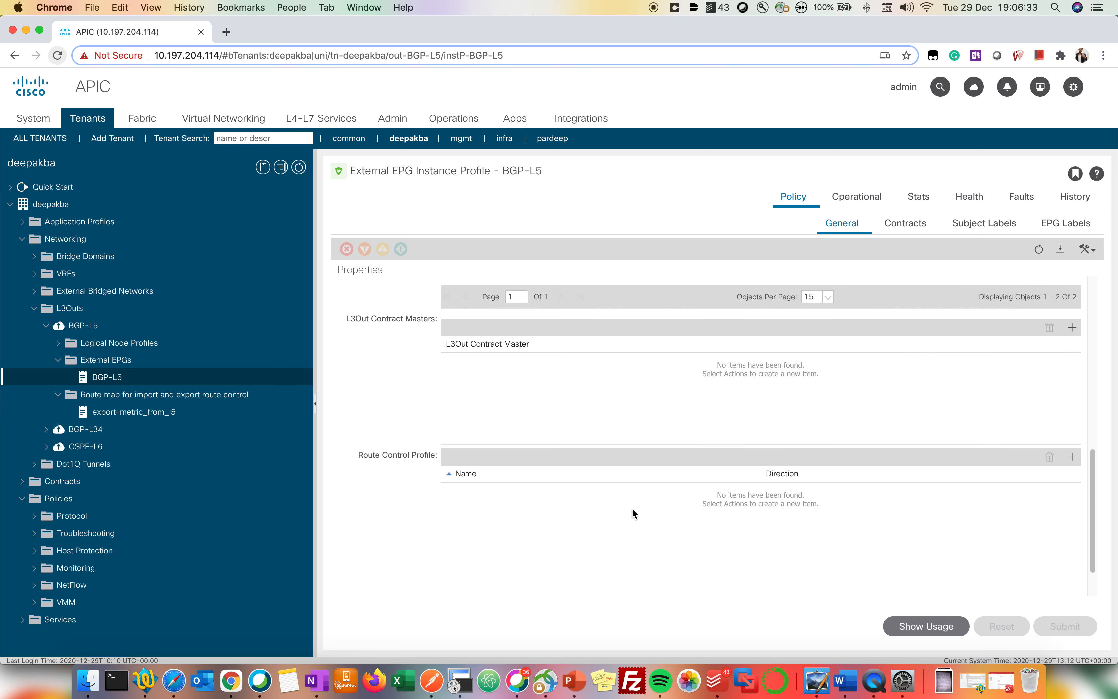
{"action": "scroll", "coordinate": [596, 509], "scroll_direction": "down", "scroll_amount": 2}
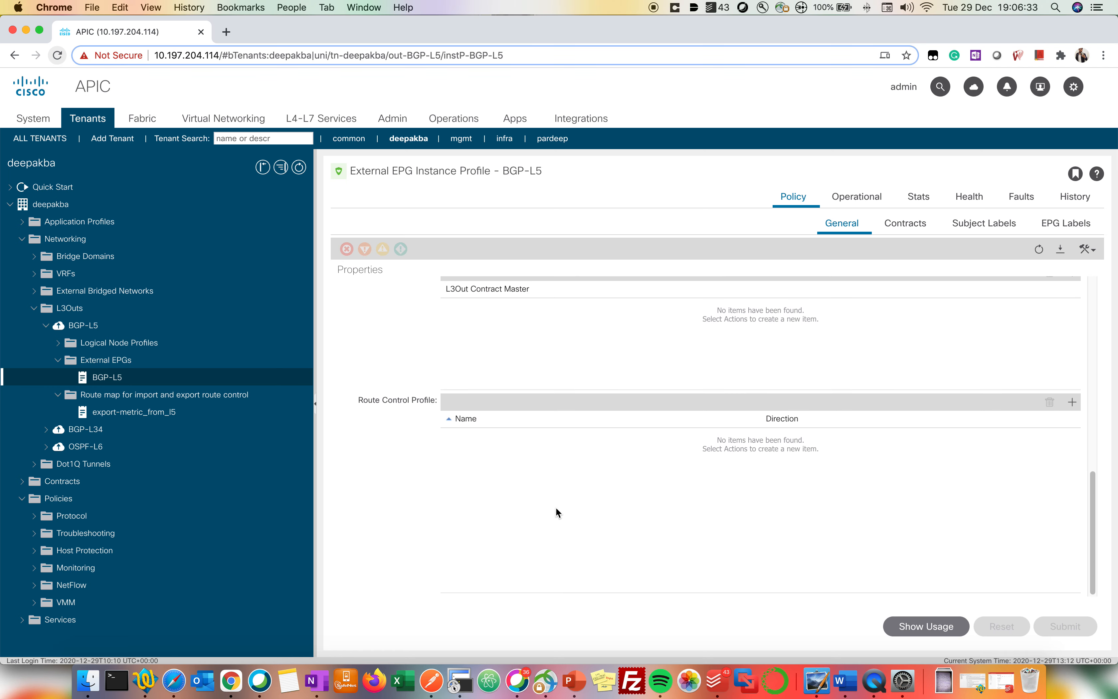
Step: Add export-metric_from_l5 as a route control profile on the BGP-L5 external EPG with direction Route Export Policy
{"action": "left_click", "coordinate": [134, 416]}
{"action": "left_click", "coordinate": [136, 382]}
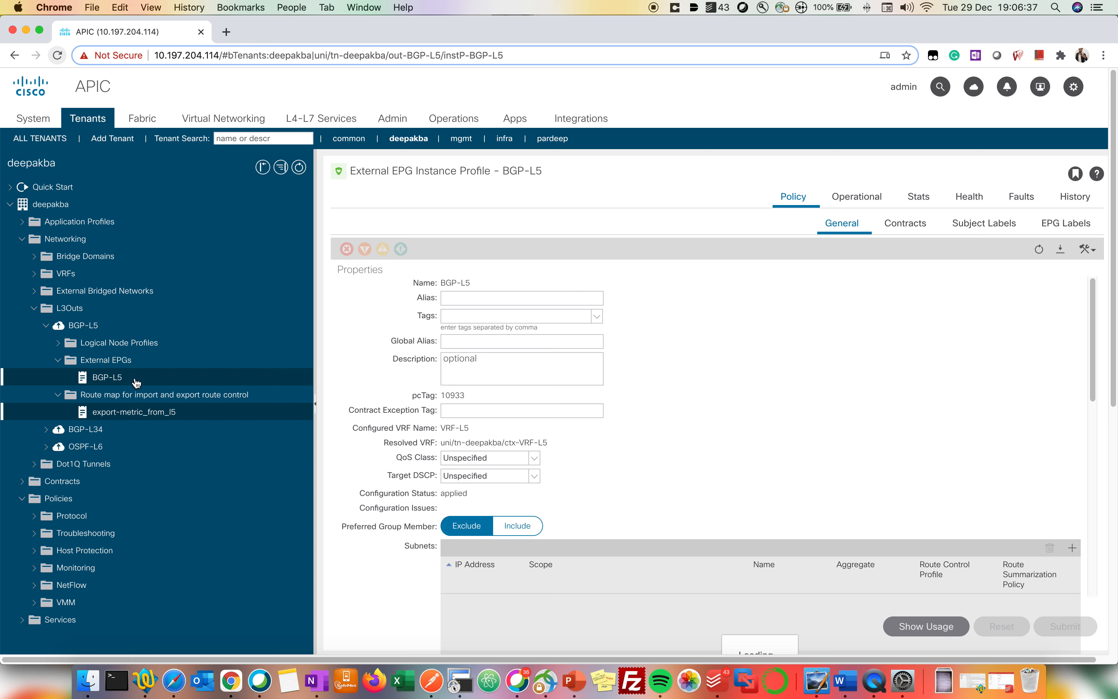
{"action": "scroll", "coordinate": [669, 432], "scroll_direction": "down", "scroll_amount": 10}
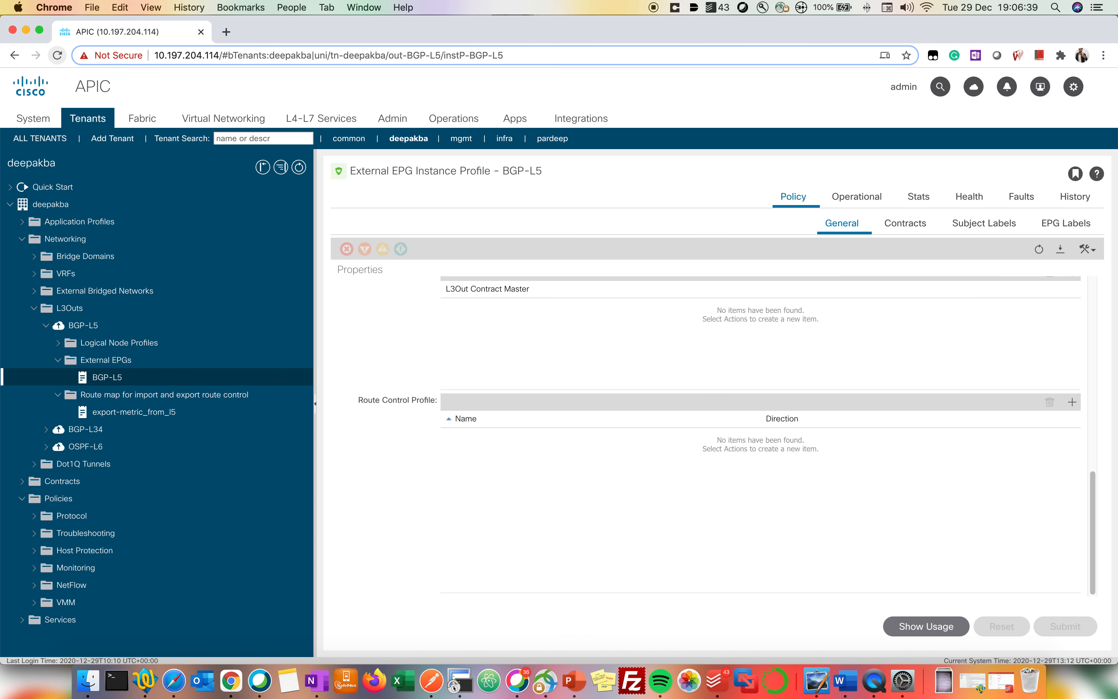
{"action": "left_click", "coordinate": [1071, 403]}
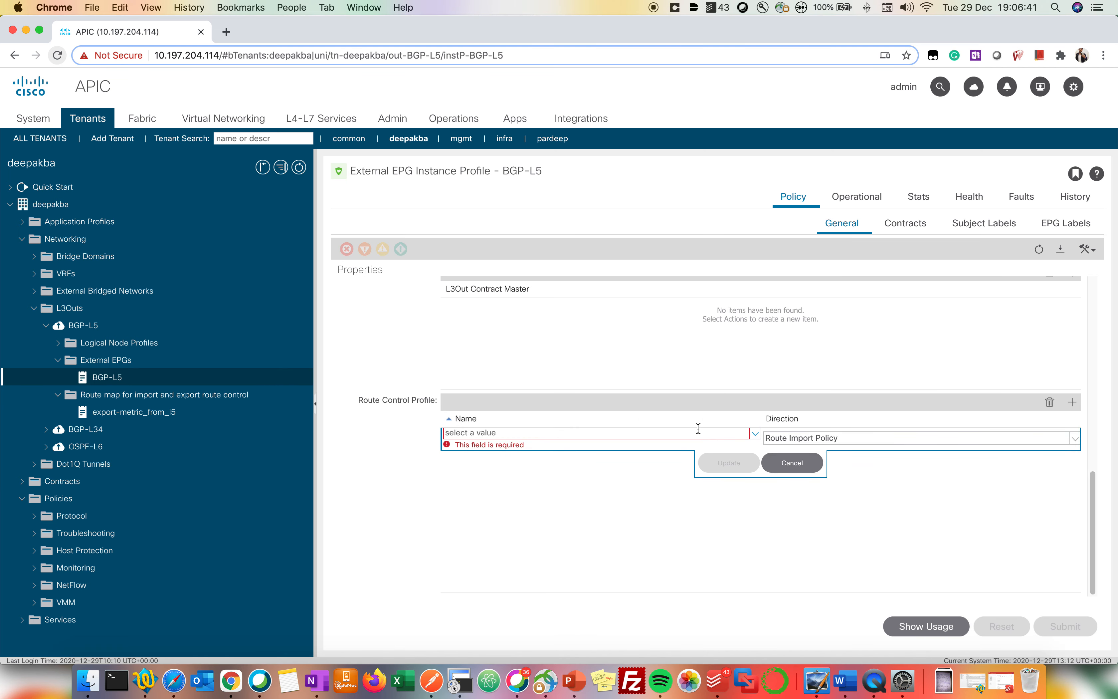
{"action": "left_click", "coordinate": [755, 433]}
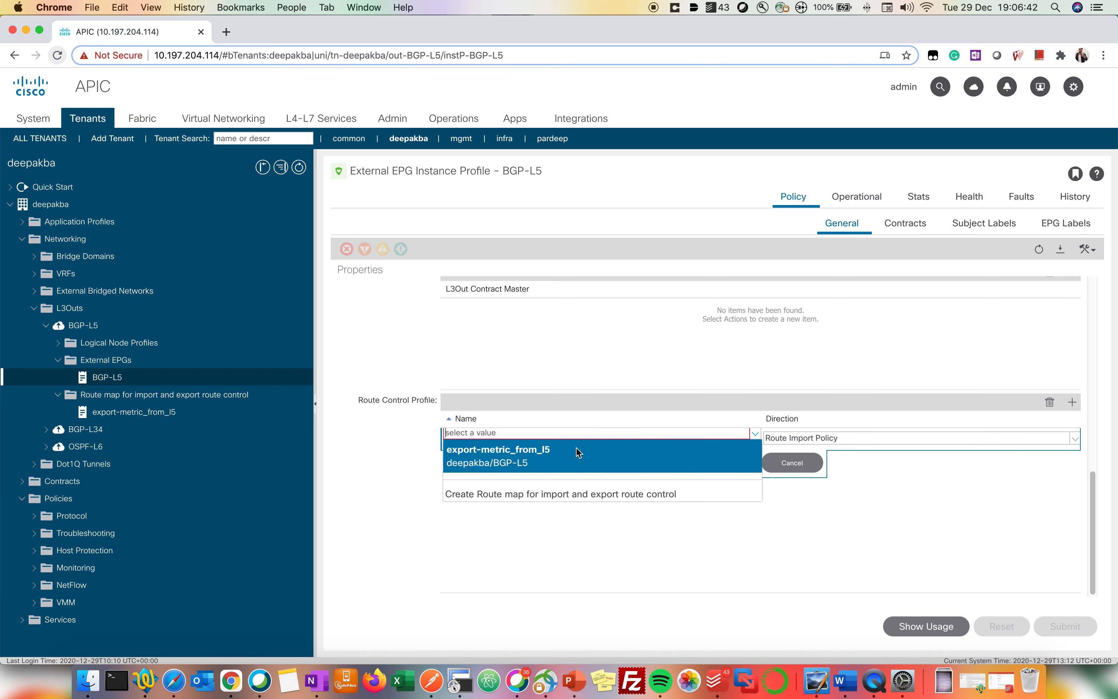
{"action": "left_click", "coordinate": [534, 463]}
{"action": "left_click", "coordinate": [806, 443]}
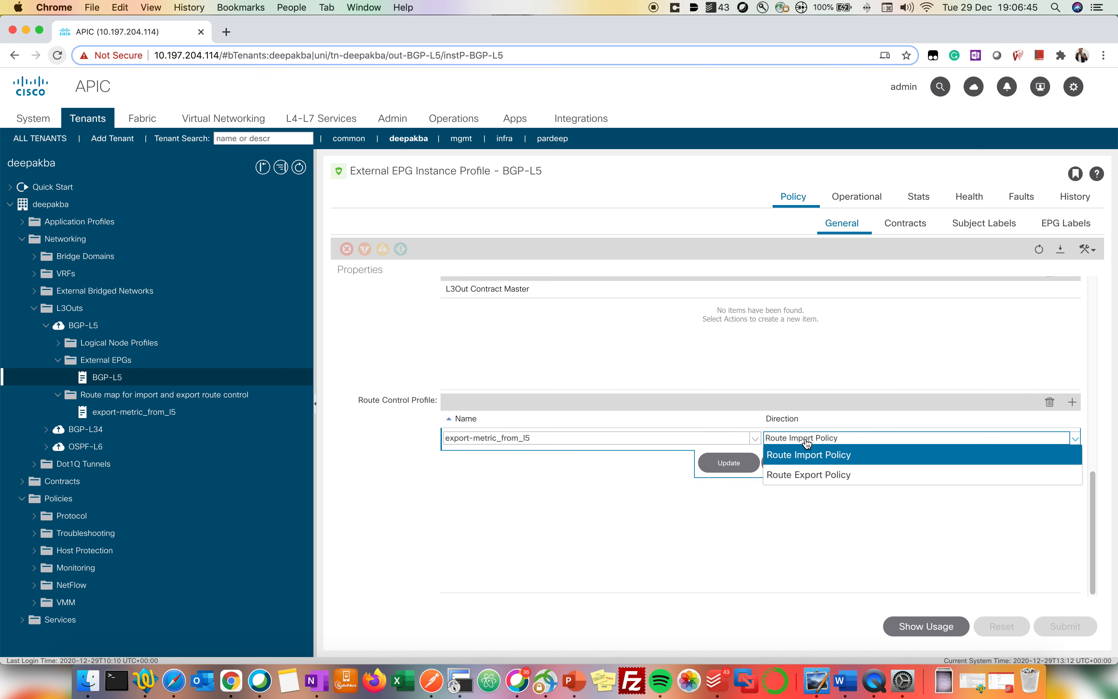
{"action": "left_click", "coordinate": [813, 474]}
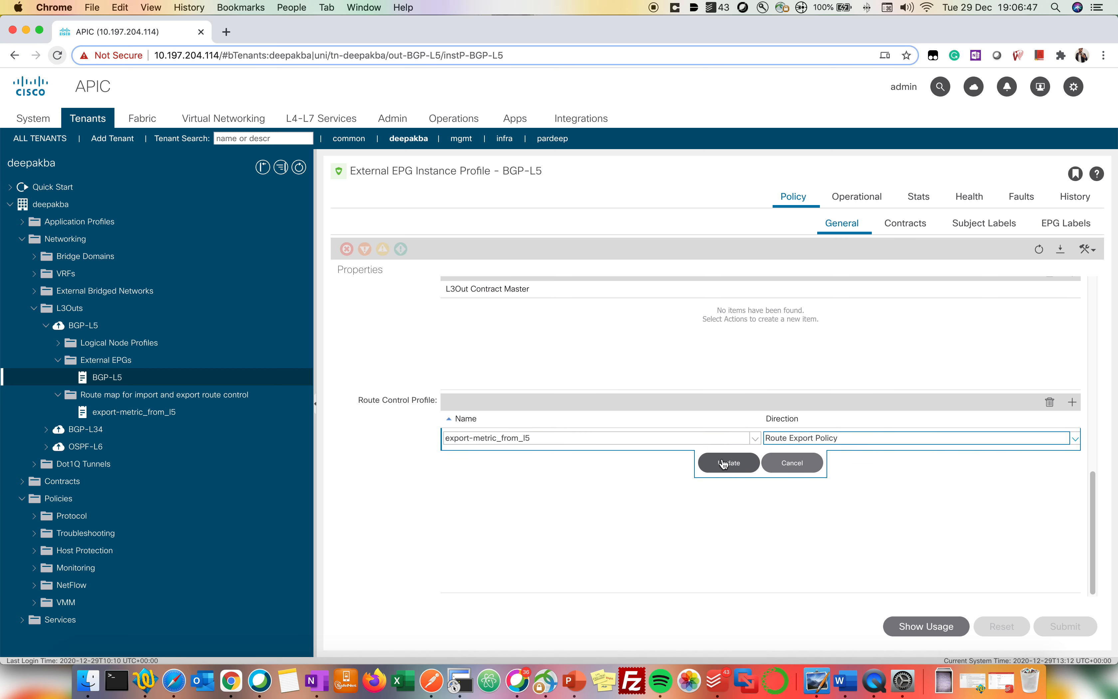
{"action": "left_click", "coordinate": [734, 463]}
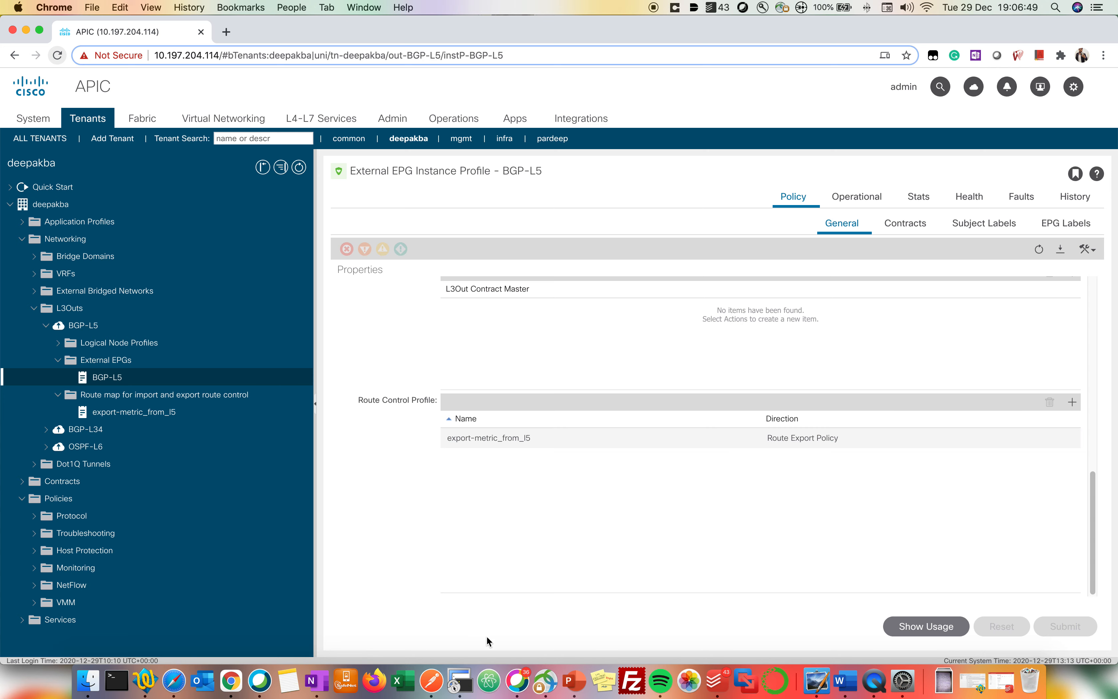
Step: Rerun show ip bgp vrf deepakba-bgp65003 on N9K-1-host in SecureCRT and inspect the 11.11.11.0/24 metric after applying the route map
{"action": "left_click", "coordinate": [460, 679]}
{"action": "key", "text": "Up"}
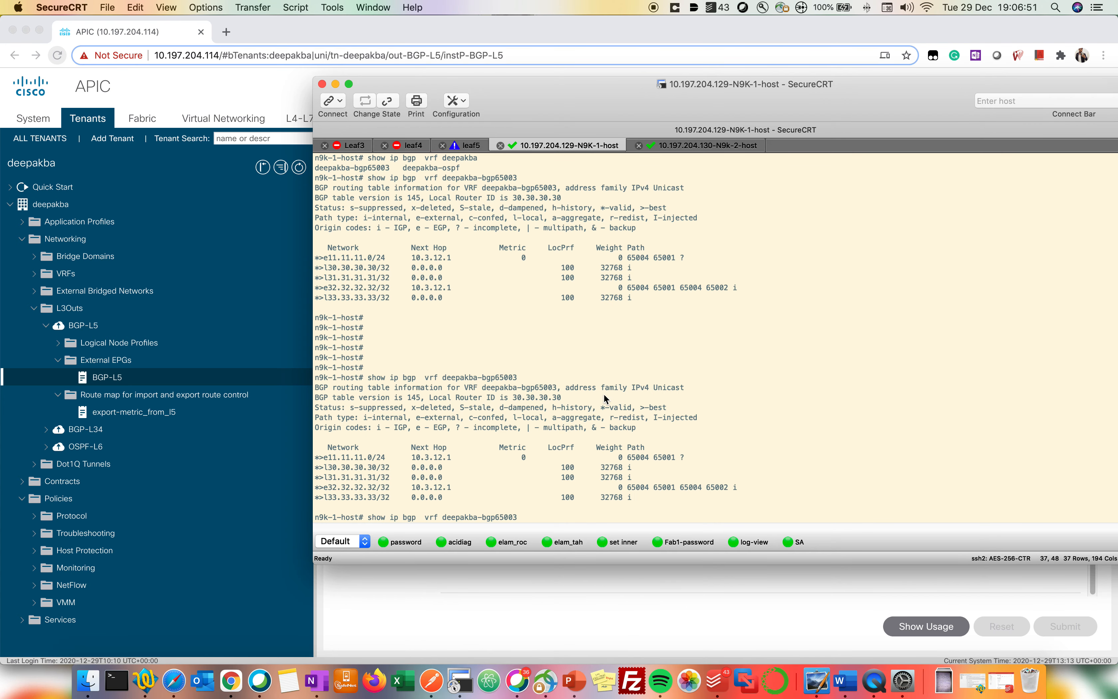
{"action": "key", "text": "Return"}
{"action": "left_click_drag", "start_coordinate": [518, 467], "coordinate": [519, 472]}
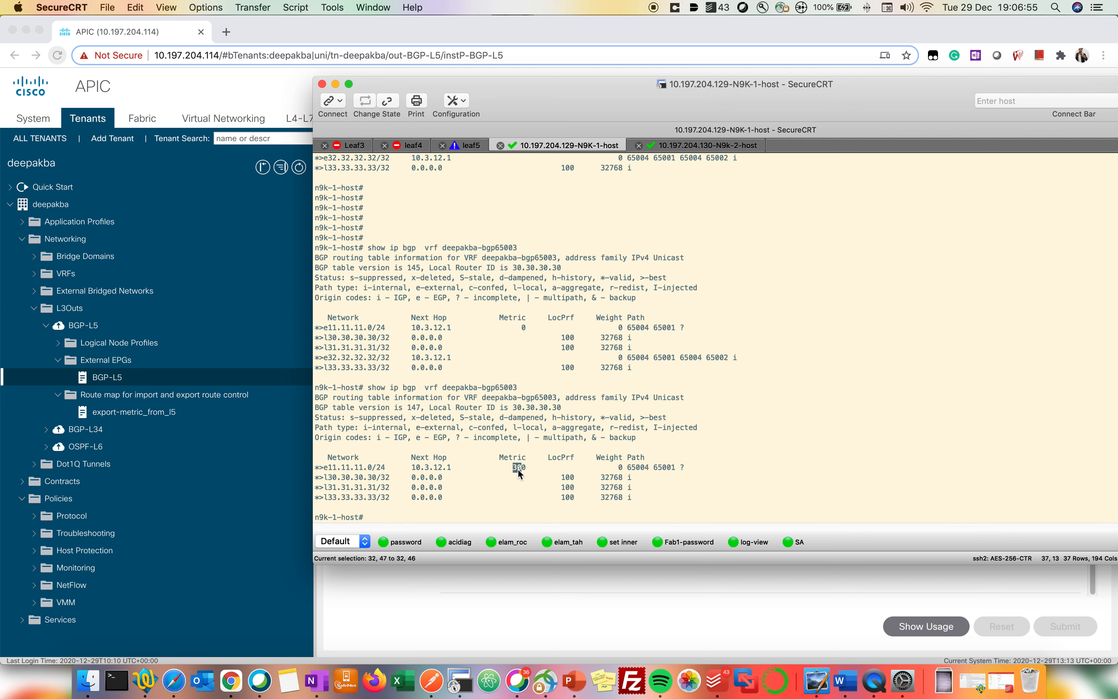
{"action": "triple_click", "coordinate": [502, 467]}
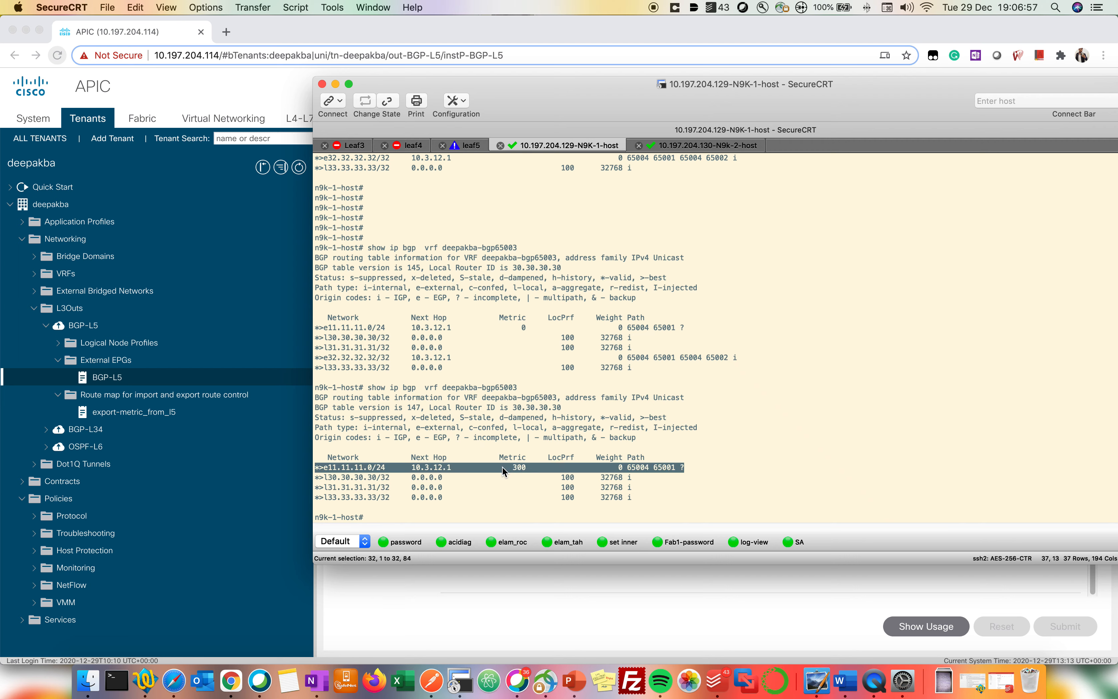
{"action": "double_click", "coordinate": [521, 466]}
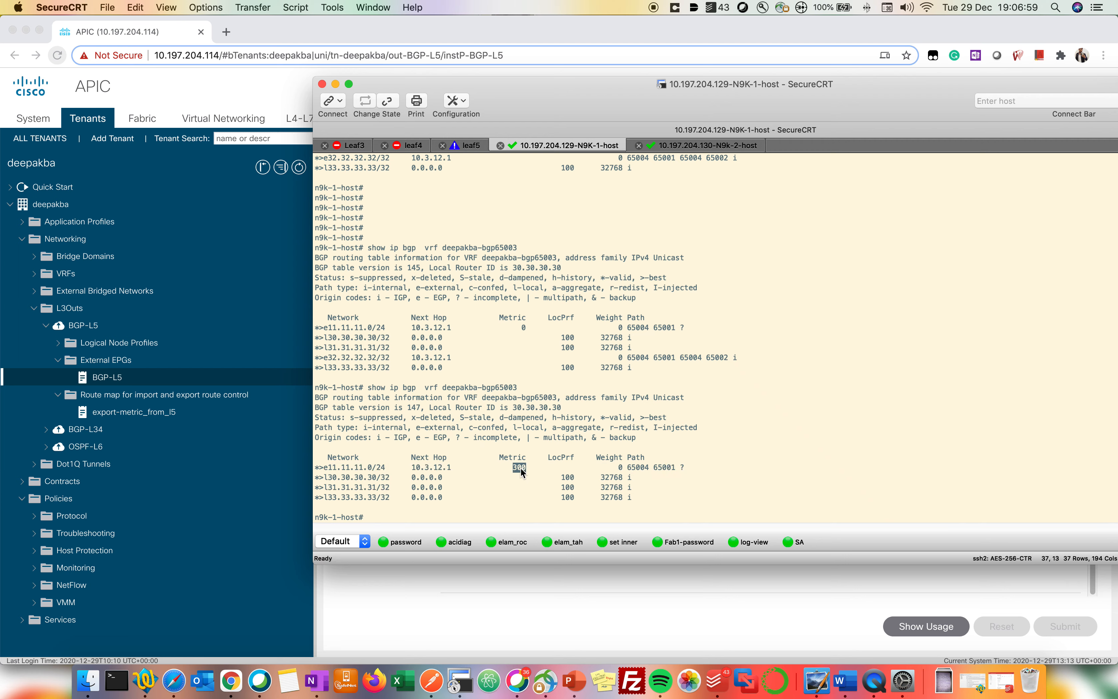
{"action": "left_click", "coordinate": [520, 470]}
Step: Compare the two latest BGP tables for the 32.32.32.32/32 route, and return to APIC
{"action": "left_click_drag", "start_coordinate": [331, 355], "coordinate": [707, 360]}
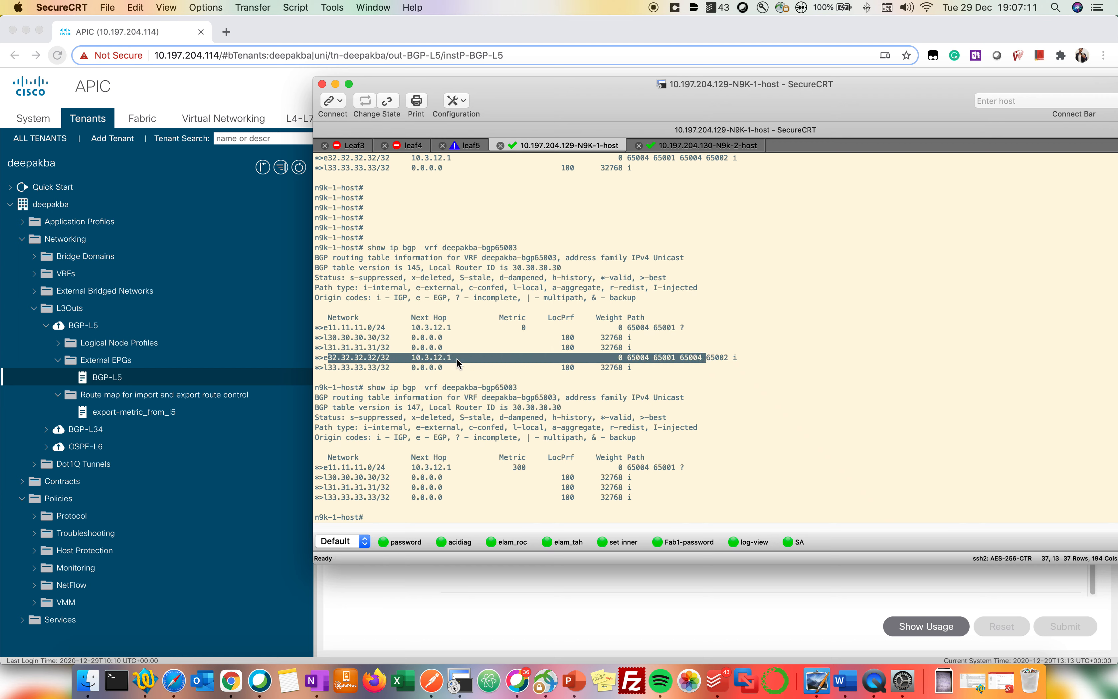
{"action": "left_click_drag", "start_coordinate": [458, 361], "coordinate": [423, 365]}
{"action": "left_click_drag", "start_coordinate": [407, 468], "coordinate": [453, 518]}
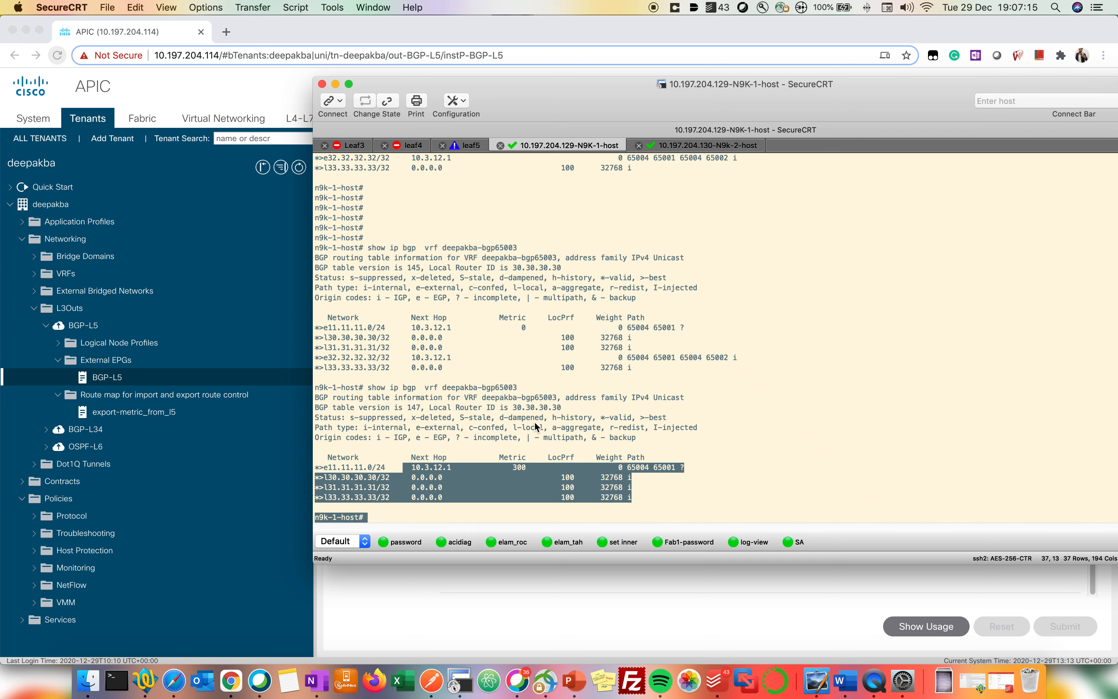
{"action": "left_click", "coordinate": [453, 497]}
{"action": "left_click_drag", "start_coordinate": [413, 468], "coordinate": [515, 480]}
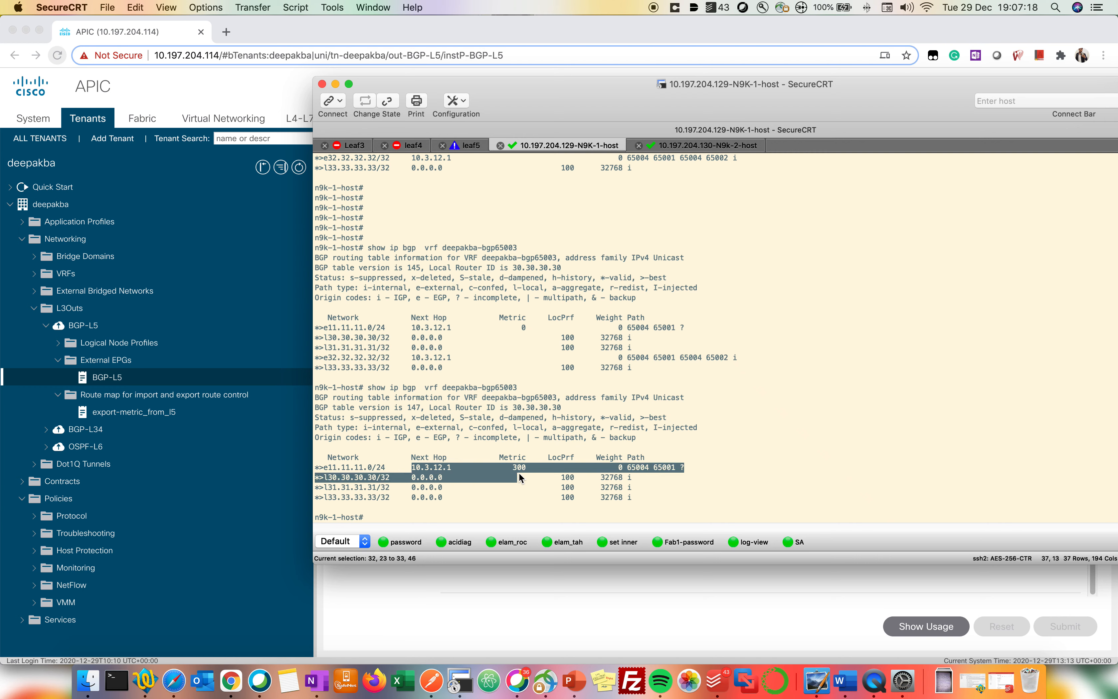
{"action": "left_click", "coordinate": [393, 355]}
{"action": "left_click_drag", "start_coordinate": [348, 358], "coordinate": [520, 387]}
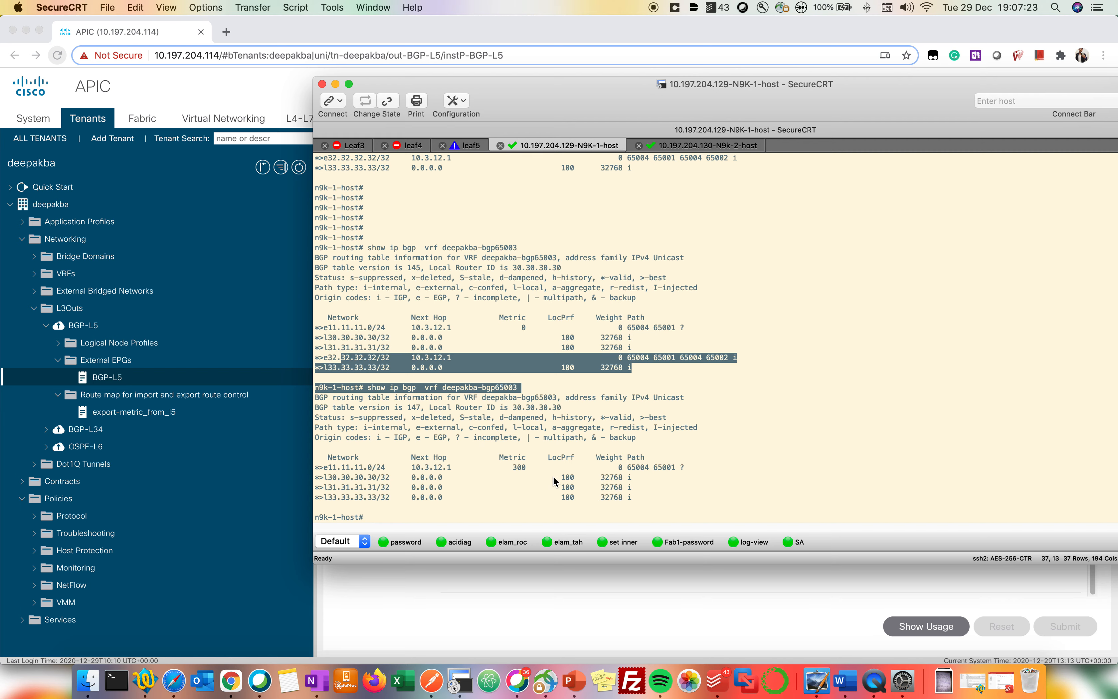
{"action": "left_click", "coordinate": [495, 611]}
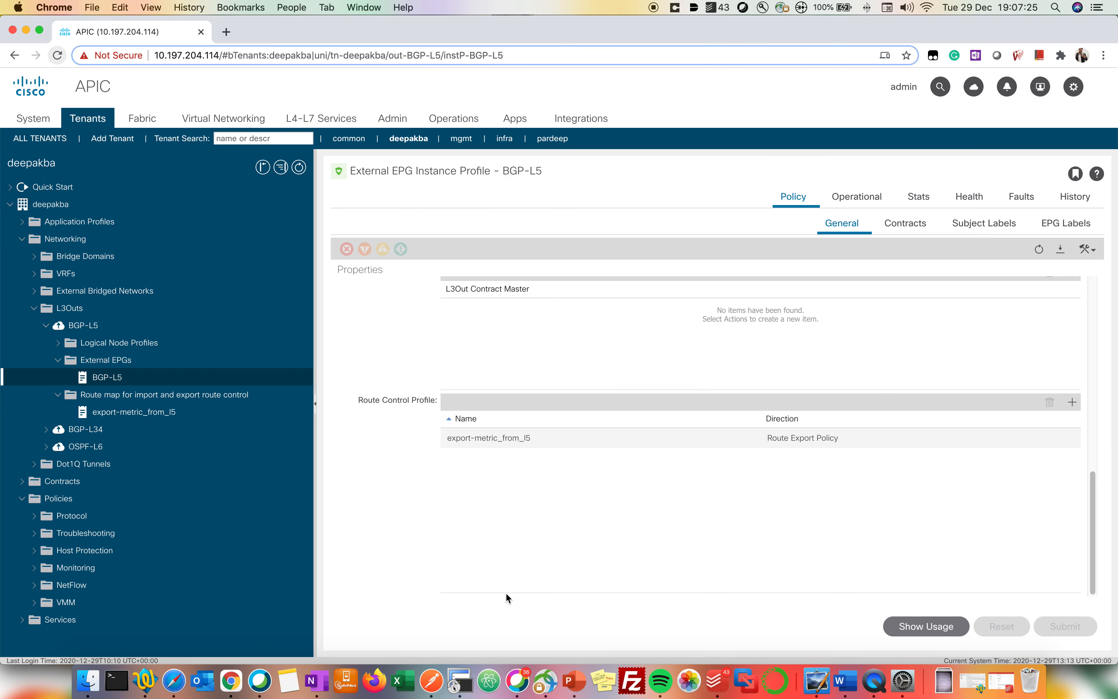
Step: Add a permit context named match_all with the match_all match rule to the BGP-L5 route map export-metric_from_l5
{"action": "left_click", "coordinate": [169, 413]}
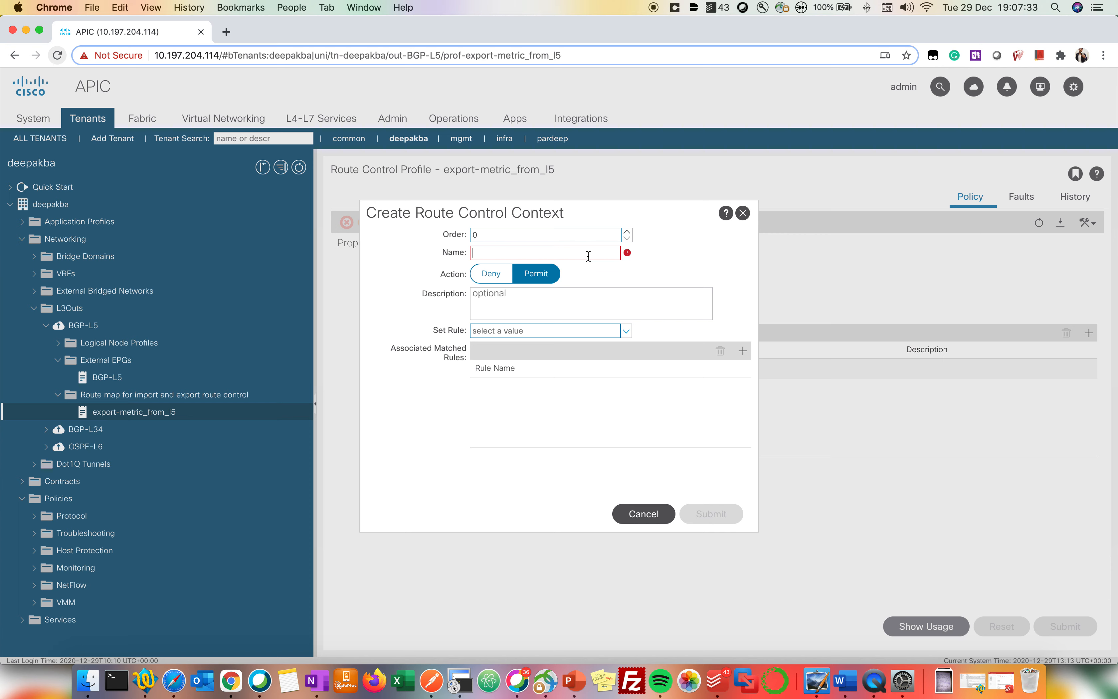
{"action": "type", "text": "match_all"}
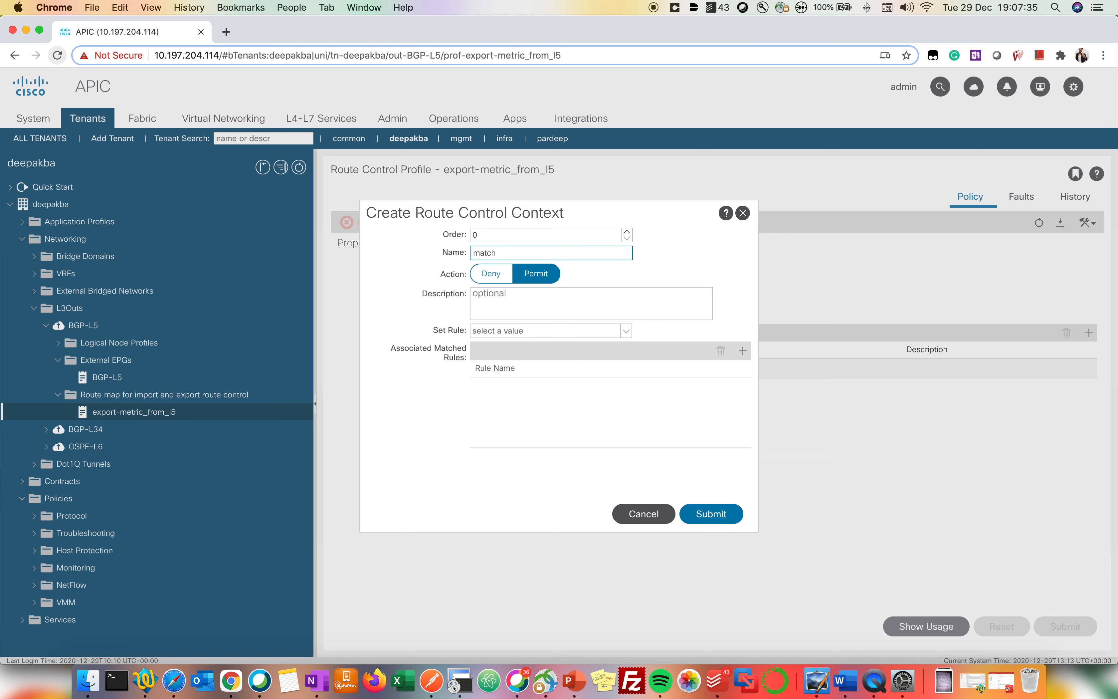
{"action": "left_click", "coordinate": [627, 331]}
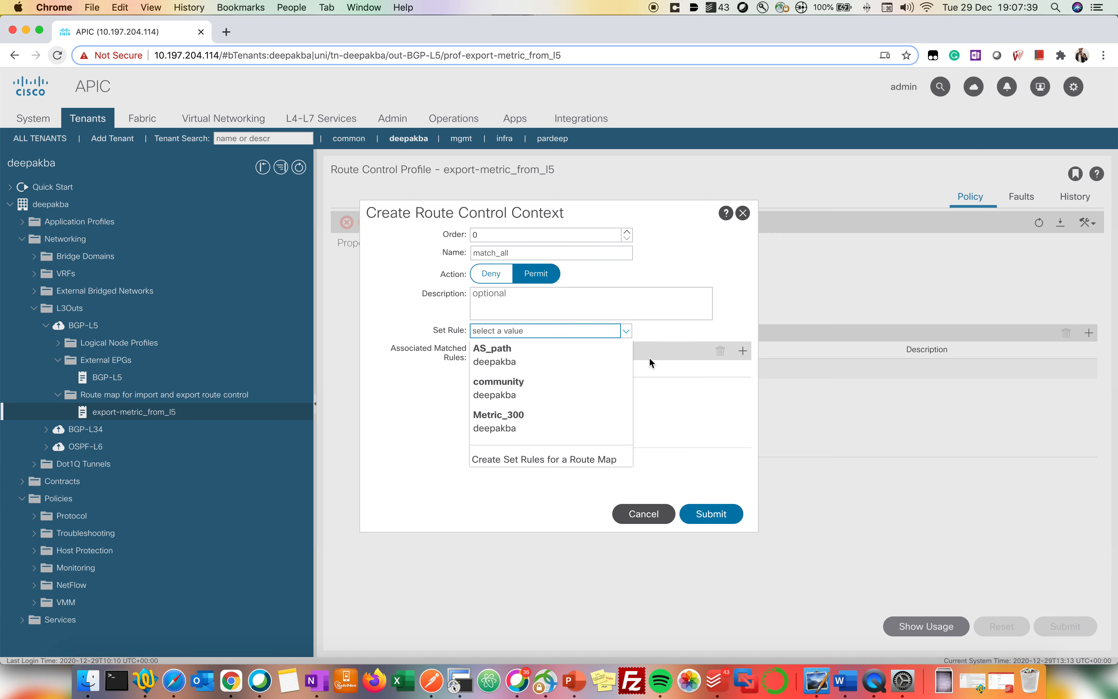
{"action": "left_click", "coordinate": [672, 383]}
{"action": "left_click", "coordinate": [740, 353]}
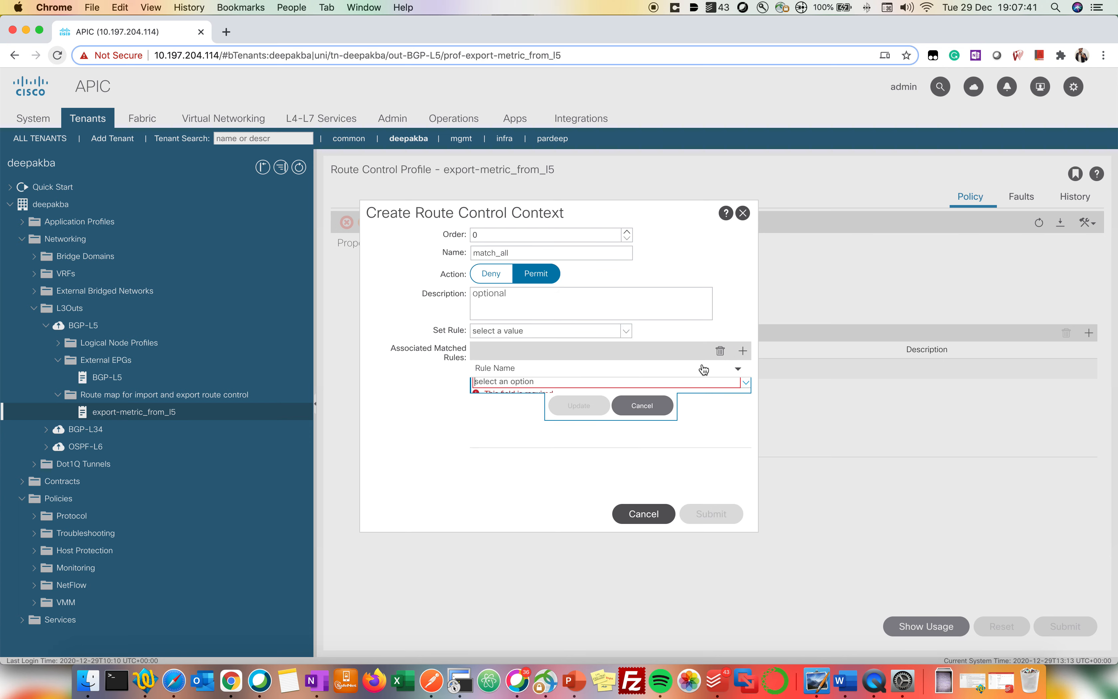
{"action": "left_click", "coordinate": [675, 384]}
{"action": "left_click", "coordinate": [567, 436]}
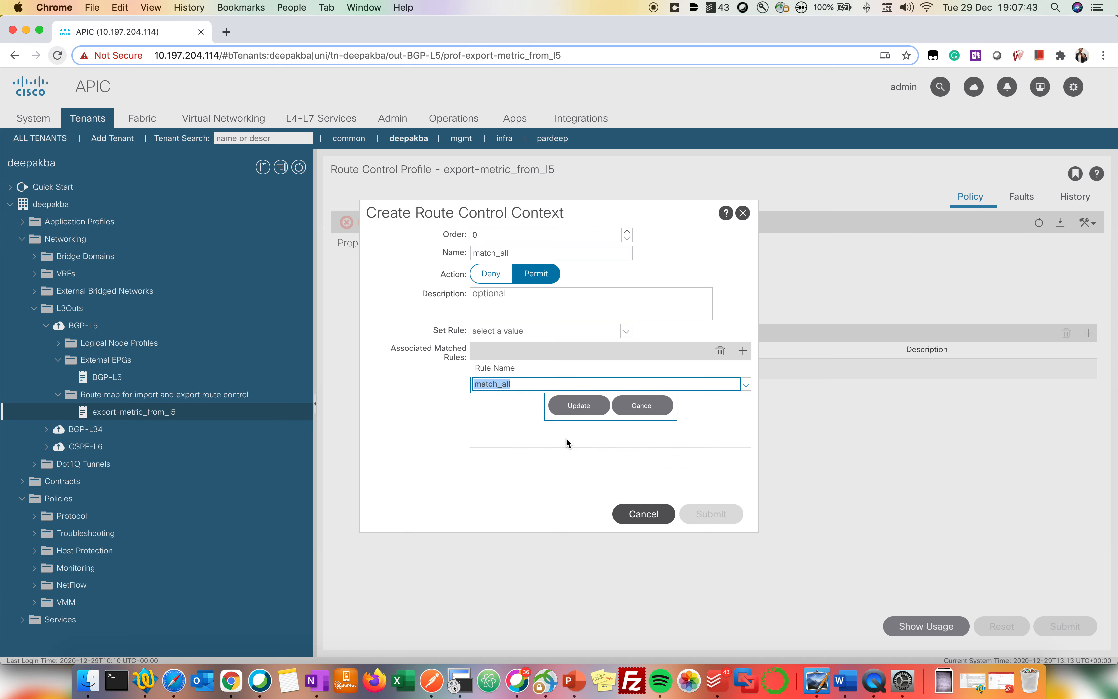
{"action": "left_click", "coordinate": [592, 409]}
{"action": "left_click", "coordinate": [693, 508]}
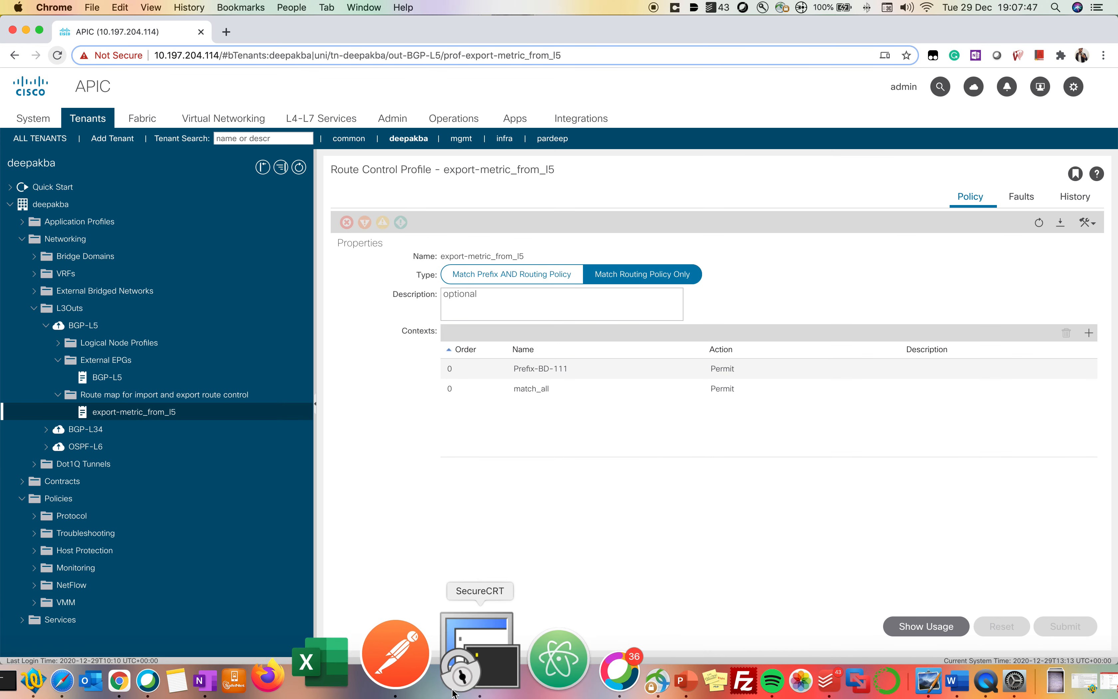
Step: Rerun show ip bgp vrf deepakba-bgp65003 on N9K-1-host in SecureCRT and inspect the 32.32.32.32/32, 3.3.3.3/32, 4.4.4.4/32 and 10.1.12.0/24 routes
{"action": "left_click", "coordinate": [464, 680]}
{"action": "left_click", "coordinate": [564, 411]}
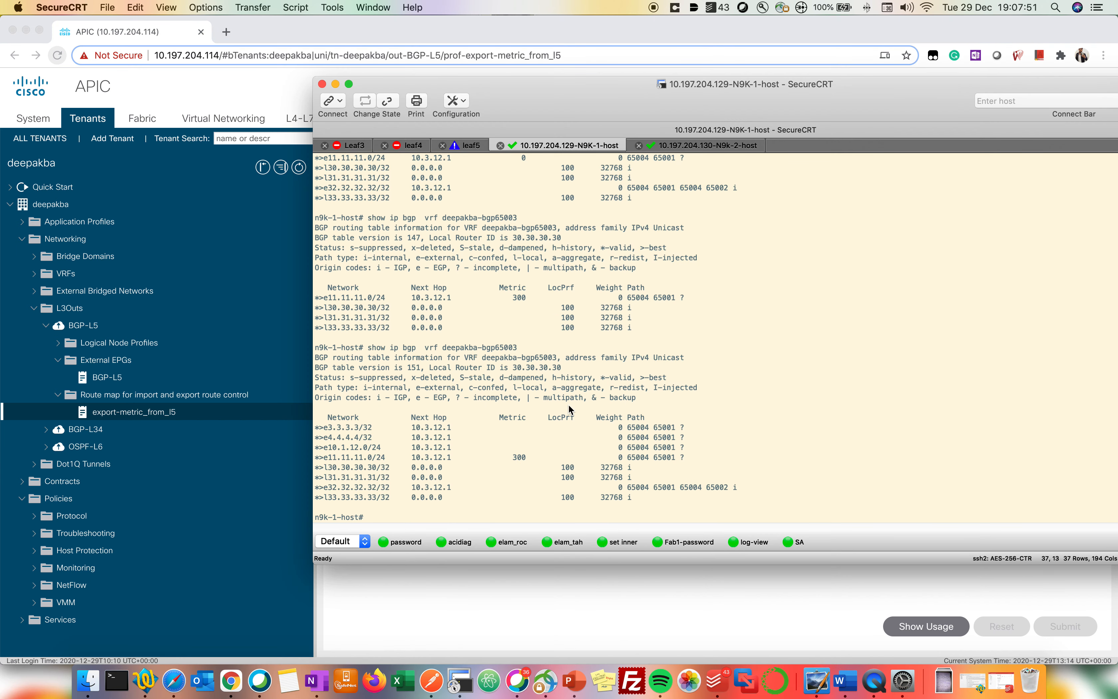
{"action": "left_click_drag", "start_coordinate": [739, 488], "coordinate": [402, 490]}
{"action": "left_click_drag", "start_coordinate": [434, 495], "coordinate": [438, 494]}
{"action": "left_click", "coordinate": [373, 494]}
{"action": "left_click_drag", "start_coordinate": [334, 489], "coordinate": [742, 492]}
{"action": "left_click", "coordinate": [663, 459]}
{"action": "left_click_drag", "start_coordinate": [351, 429], "coordinate": [668, 447]}
{"action": "left_click", "coordinate": [363, 438]}
{"action": "left_click_drag", "start_coordinate": [348, 428], "coordinate": [382, 447]}
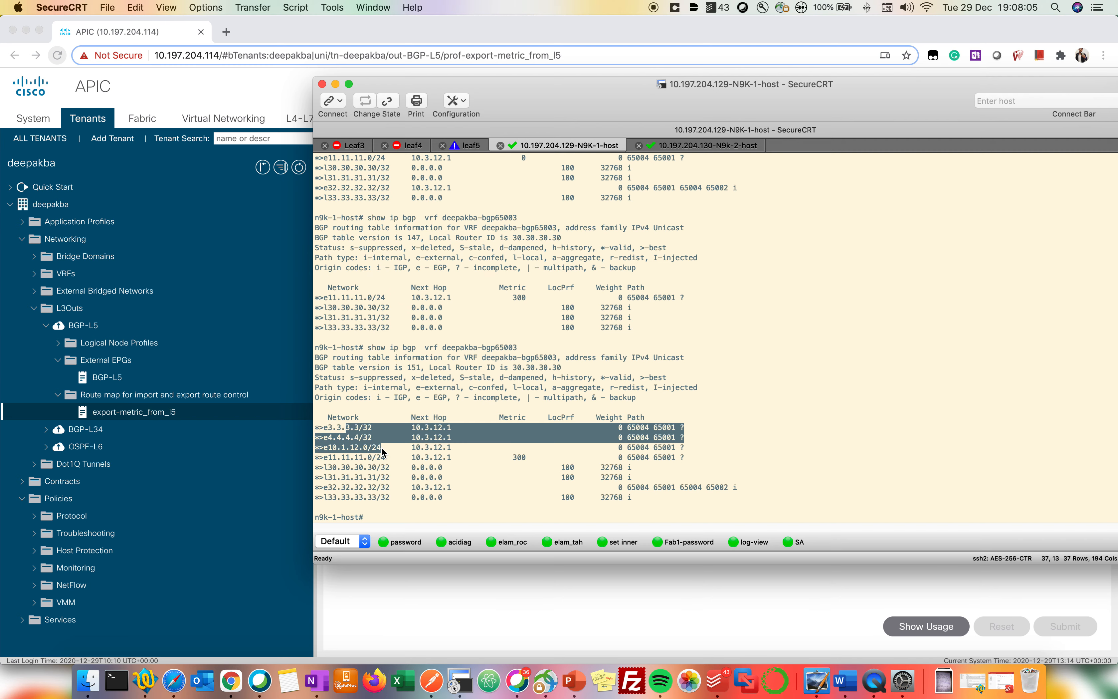
Step: Switch to APIC and examine the match_all context, including the match prefix of its match_all rule
{"action": "left_click", "coordinate": [454, 571]}
{"action": "left_click", "coordinate": [527, 394]}
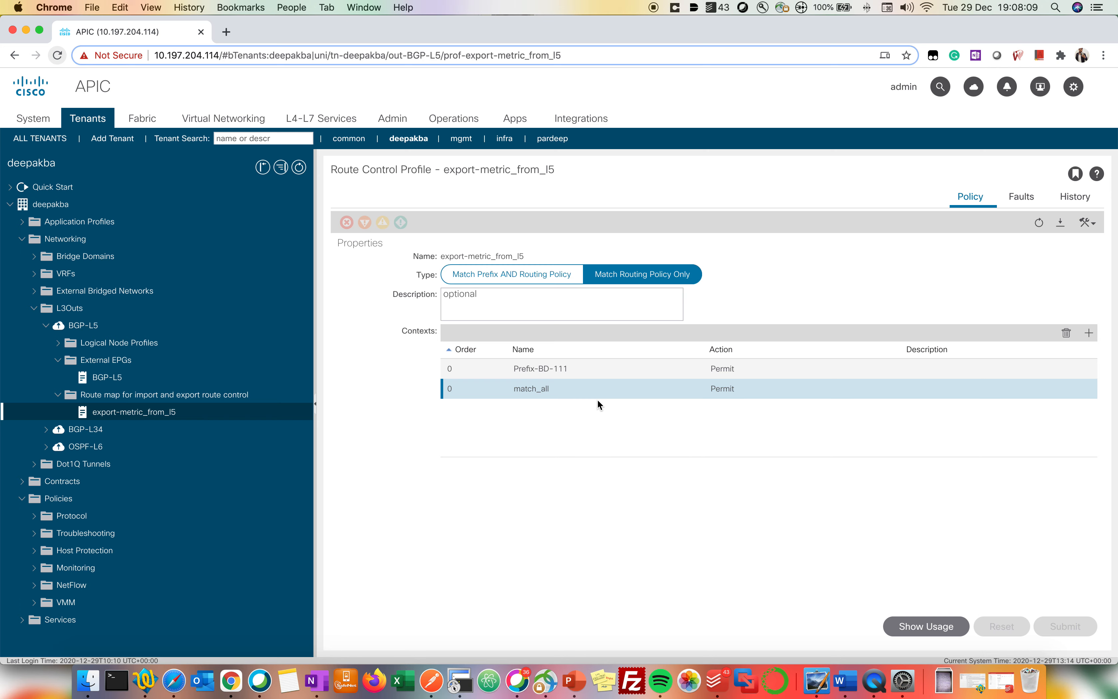
{"action": "double_click", "coordinate": [740, 392]}
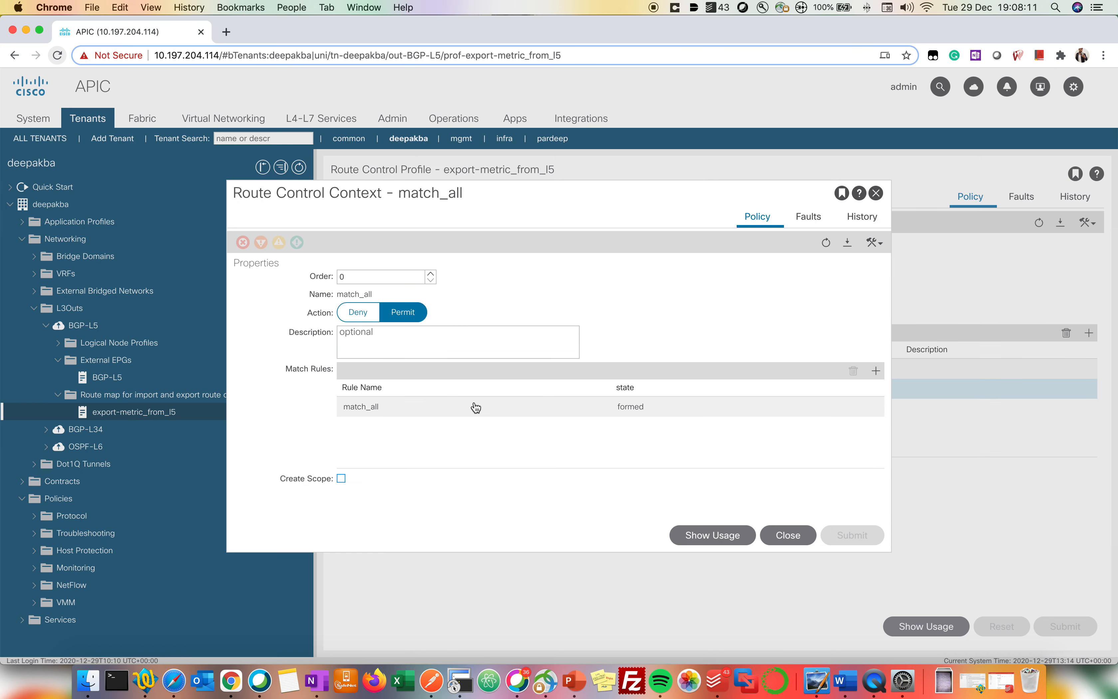
{"action": "left_click", "coordinate": [423, 412]}
{"action": "double_click", "coordinate": [424, 412]}
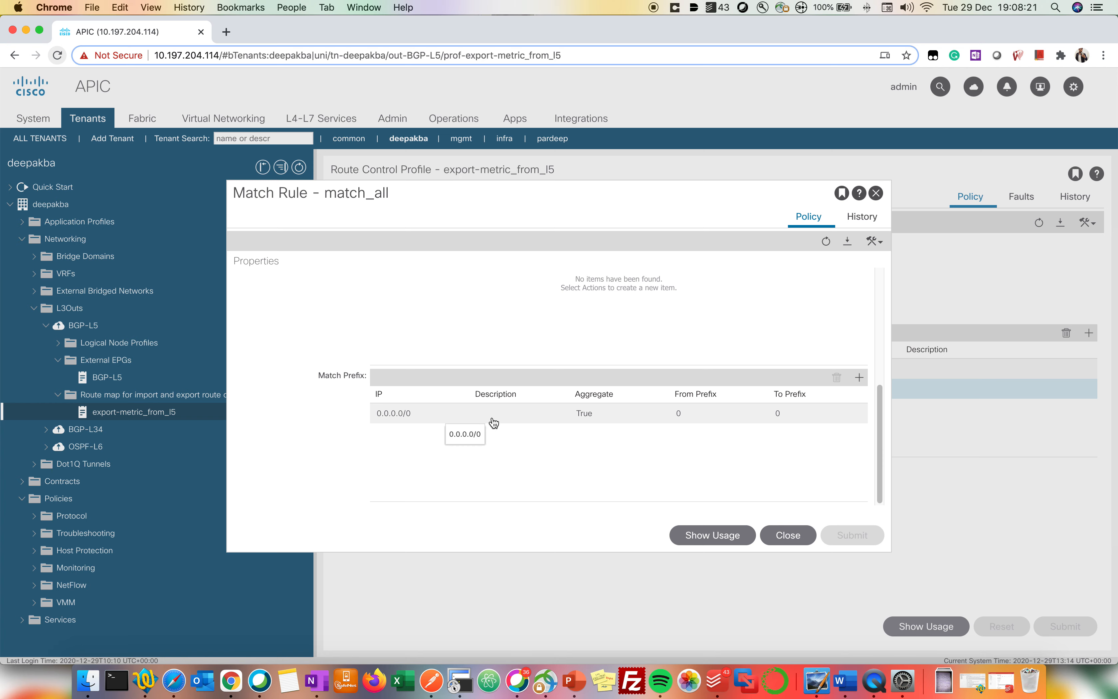
{"action": "left_click", "coordinate": [778, 534]}
{"action": "left_click", "coordinate": [781, 534]}
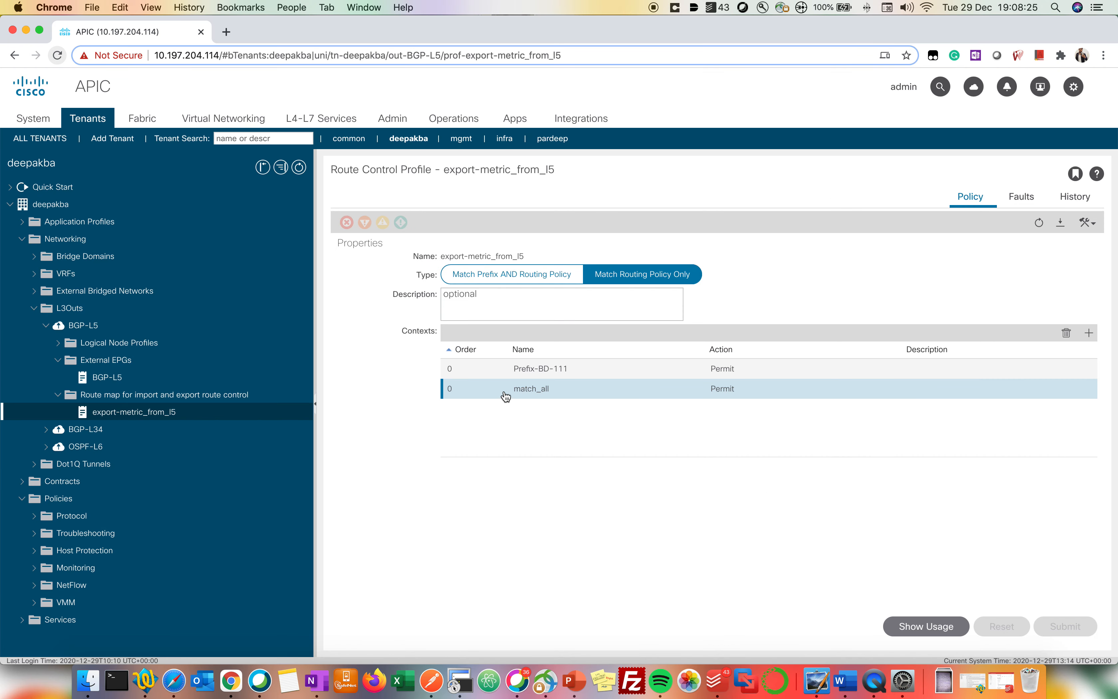
Step: Delete the match_all context from the export-metric_from_l5 route control profile
{"action": "left_click", "coordinate": [1066, 333]}
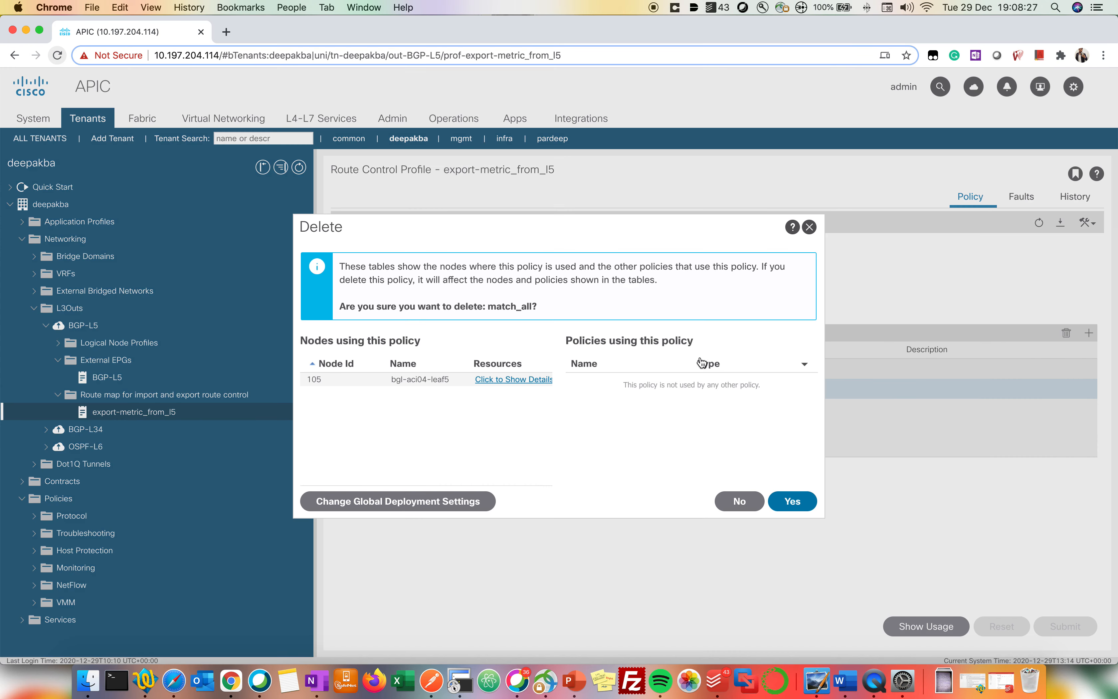
{"action": "left_click", "coordinate": [785, 502]}
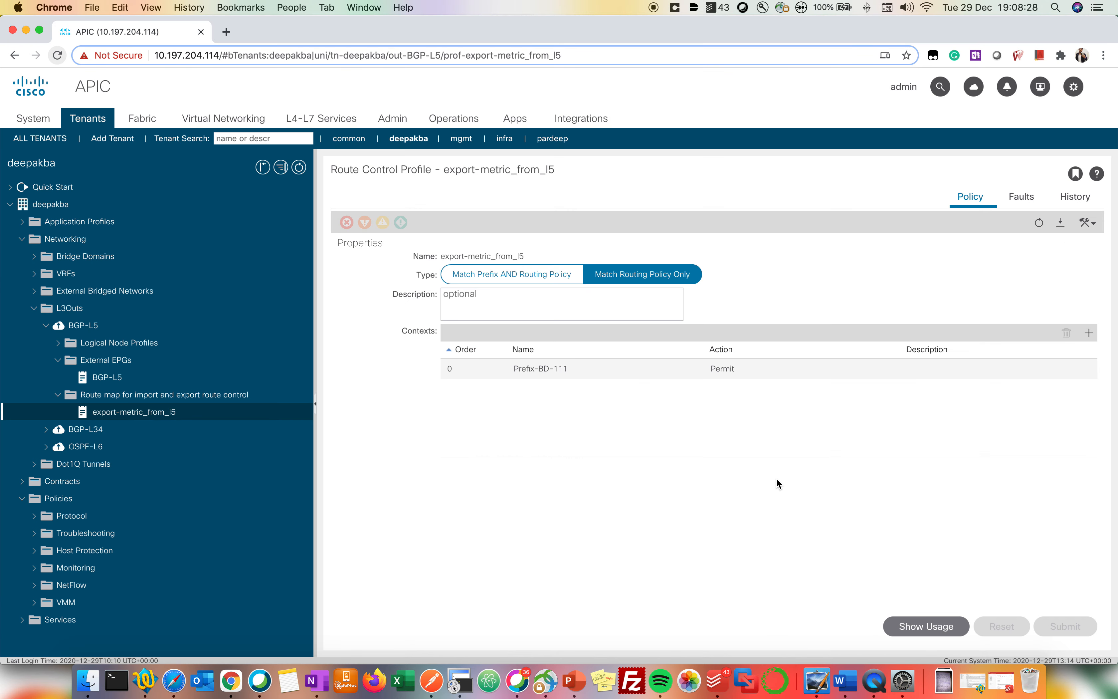
{"action": "left_click", "coordinate": [1089, 333]}
{"action": "left_click", "coordinate": [649, 521]}
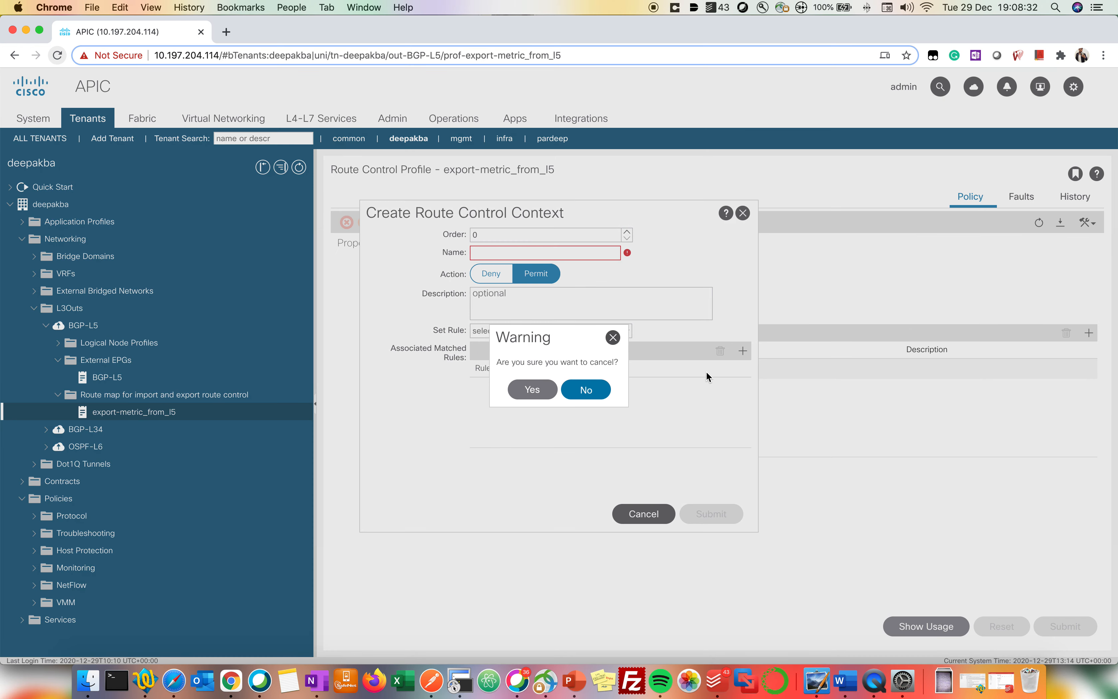
{"action": "left_click", "coordinate": [569, 391]}
Step: Add the prefix_32 match rule to the Prefix-BD-111 context of export-metric_from_l5
{"action": "double_click", "coordinate": [574, 375]}
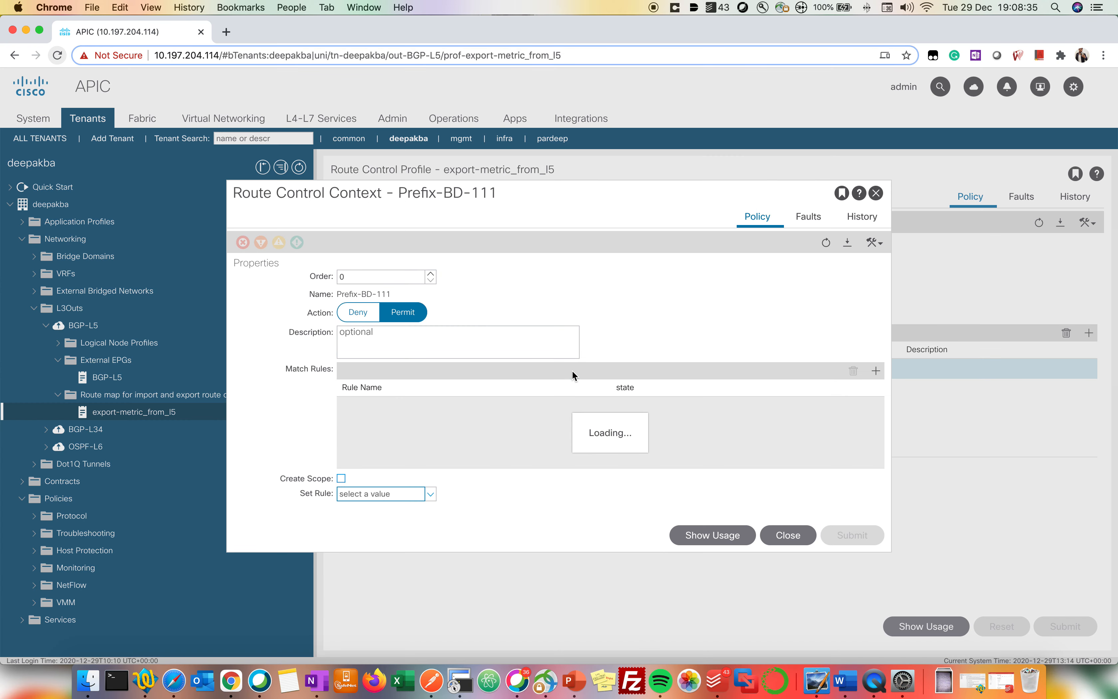
{"action": "left_click", "coordinate": [875, 372]}
{"action": "left_click", "coordinate": [605, 423]}
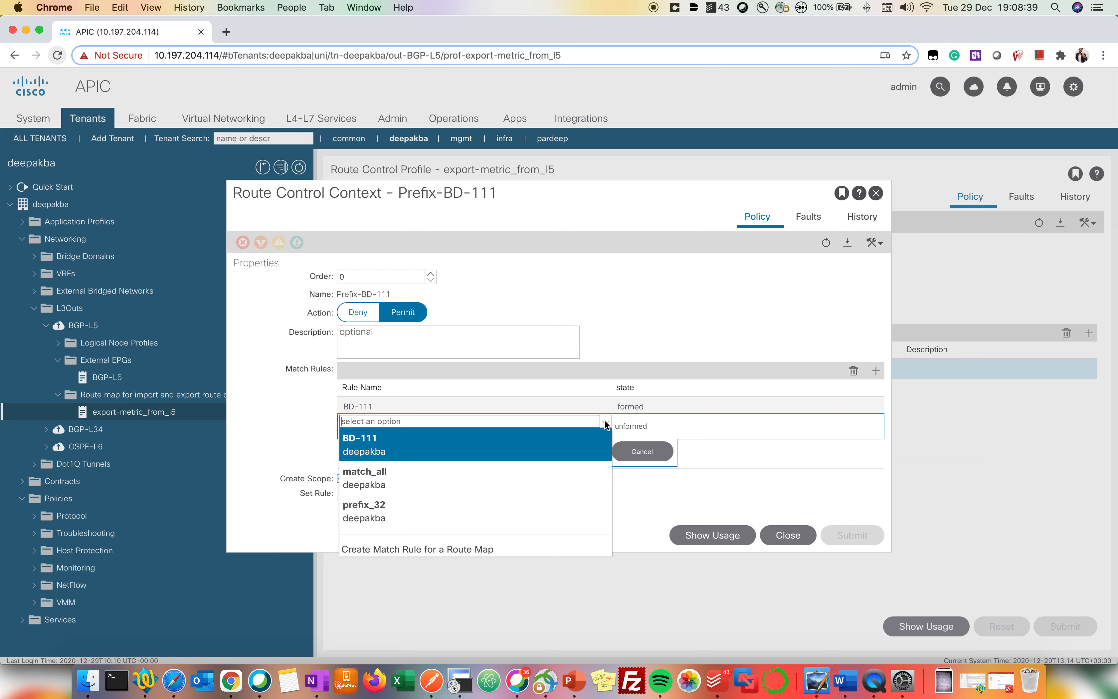
{"action": "left_click", "coordinate": [452, 509]}
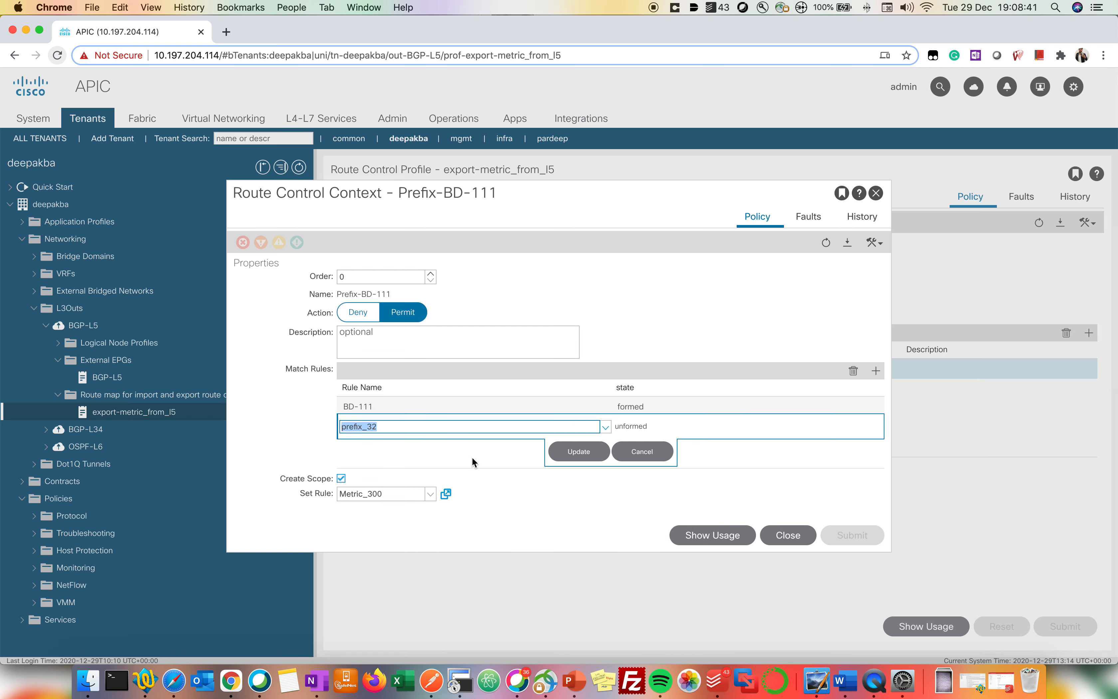
{"action": "left_click", "coordinate": [586, 452]}
Step: Review the match prefix settings of the prefix_32 rule in the Prefix-BD-111 context
{"action": "double_click", "coordinate": [543, 429]}
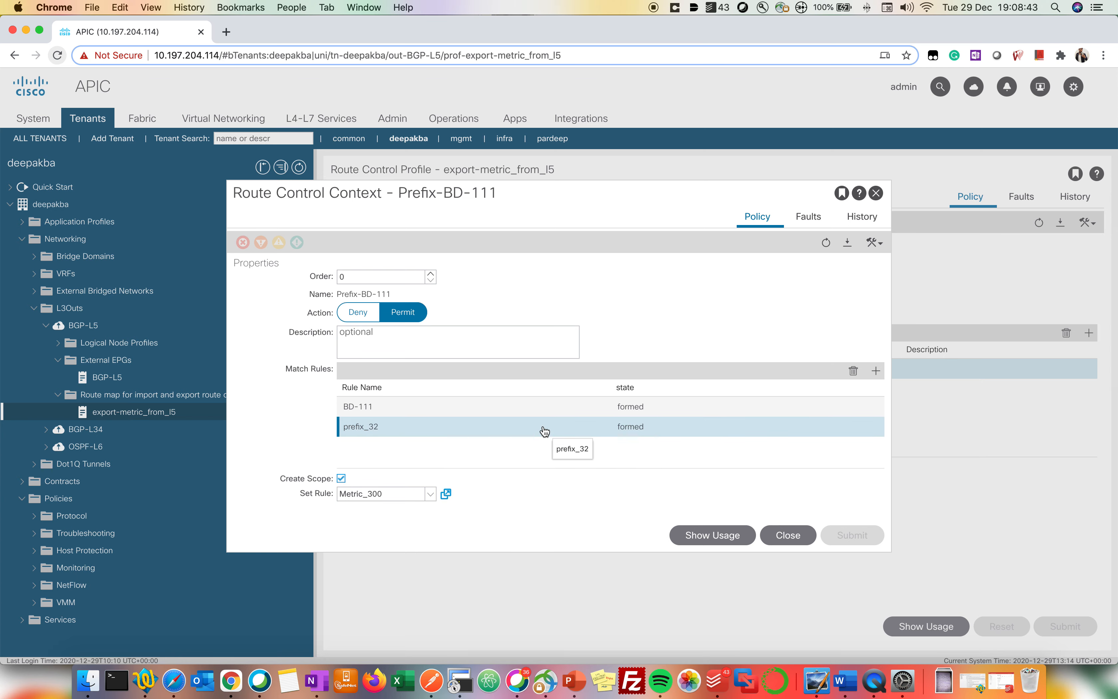
{"action": "scroll", "coordinate": [537, 425], "scroll_direction": "down", "scroll_amount": 5}
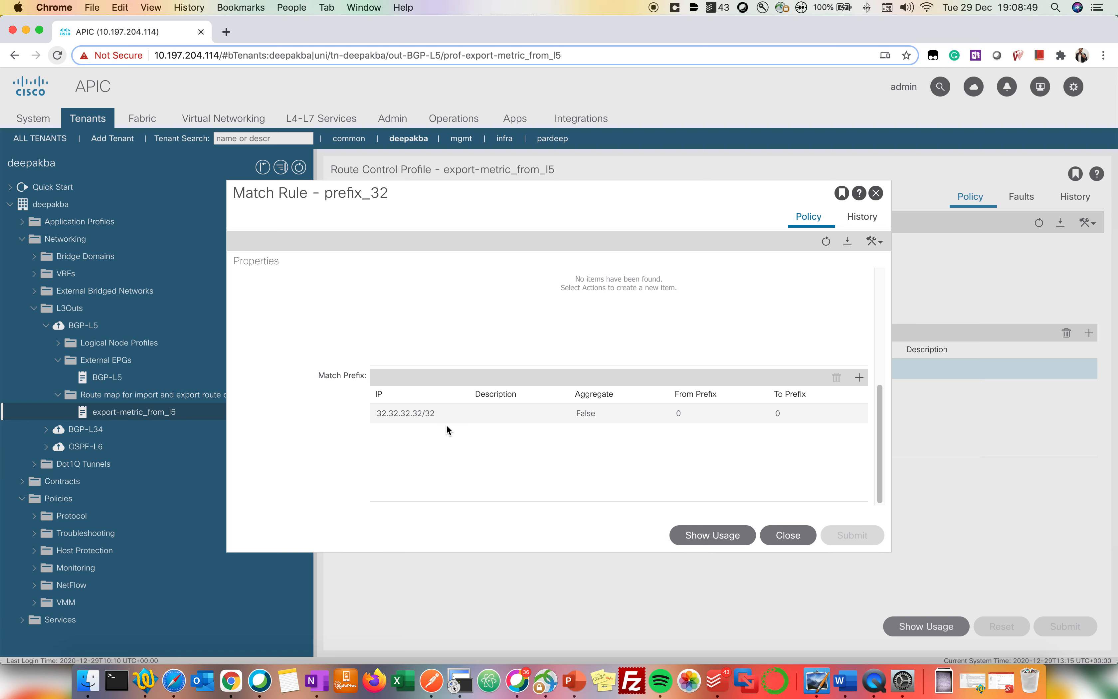
{"action": "left_click", "coordinate": [783, 535]}
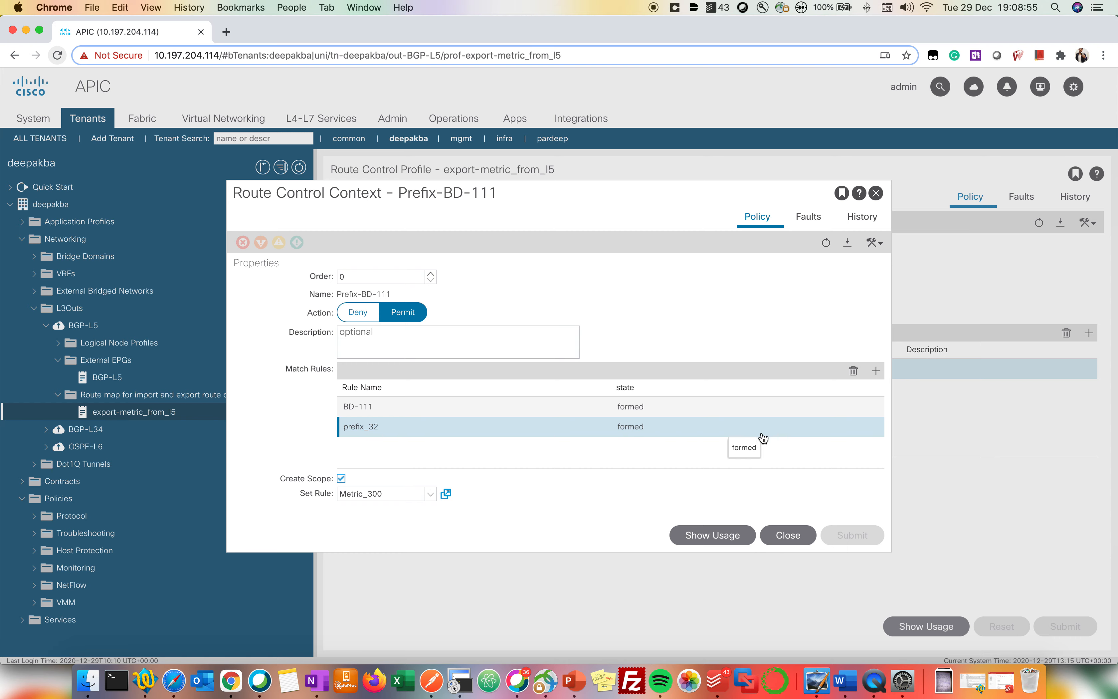
Step: Switch to Paint X, mark BD-subnet 11.11.11.0/24 and 32.32.32.32/32 on the BGP diagram, and draw a path from host N9k2 over Leaf5 to N9k-Host1
{"action": "left_click", "coordinate": [816, 680]}
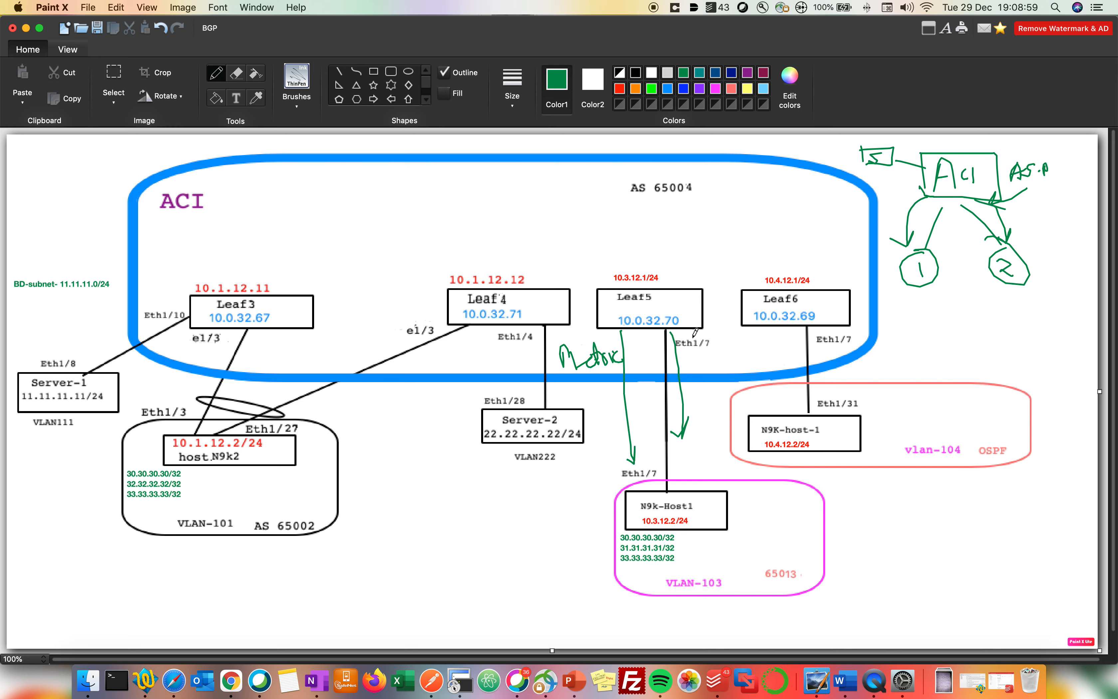
{"action": "left_click_drag", "start_coordinate": [54, 299], "coordinate": [137, 296]}
{"action": "left_click_drag", "start_coordinate": [182, 484], "coordinate": [204, 483]}
{"action": "mouse_move", "coordinate": [334, 434]}
{"action": "left_mouse_down"}
{"action": "mouse_move", "coordinate": [610, 239]}
{"action": "mouse_move", "coordinate": [674, 467]}
{"action": "left_mouse_up"}
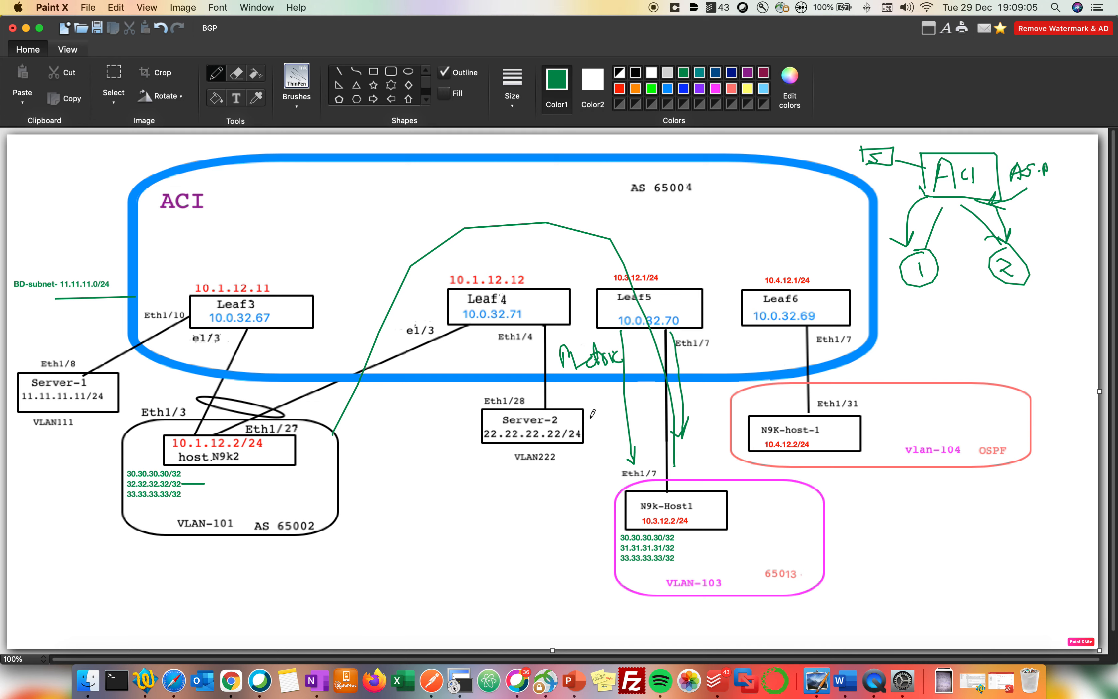
Step: Rerun show ip bgp vrf deepakba-bgp65003 on N9K-1-host in SecureCRT and check the metric of 32.32.32.32/32
{"action": "left_click", "coordinate": [460, 679]}
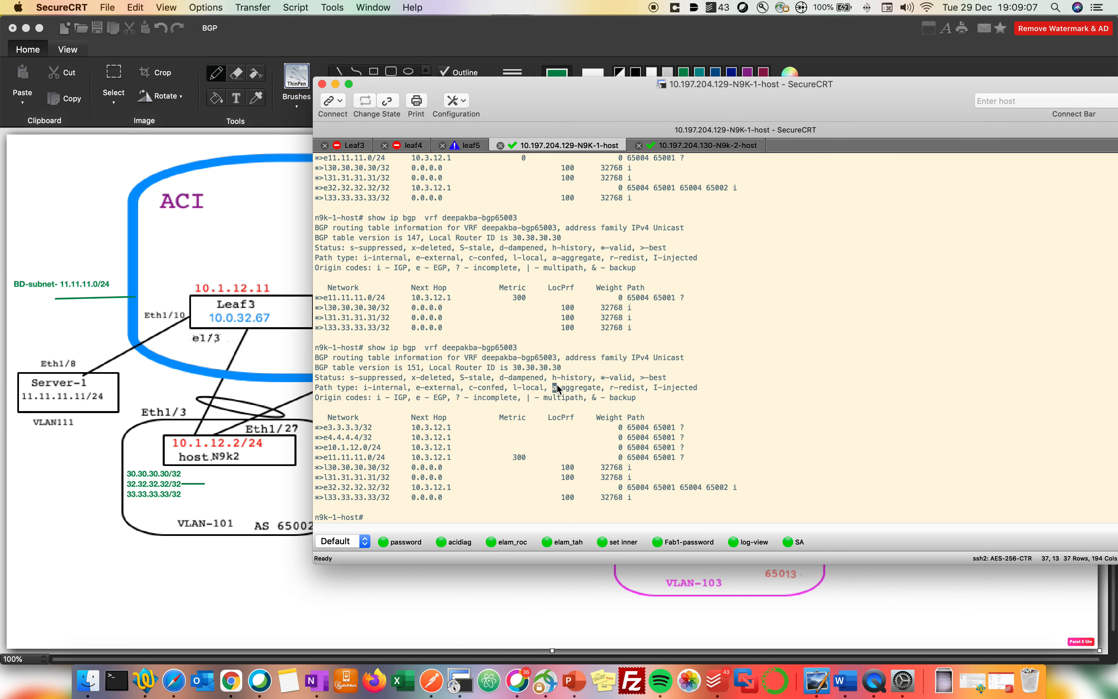
{"action": "key", "text": "Up"}
{"action": "key", "text": "Return"}
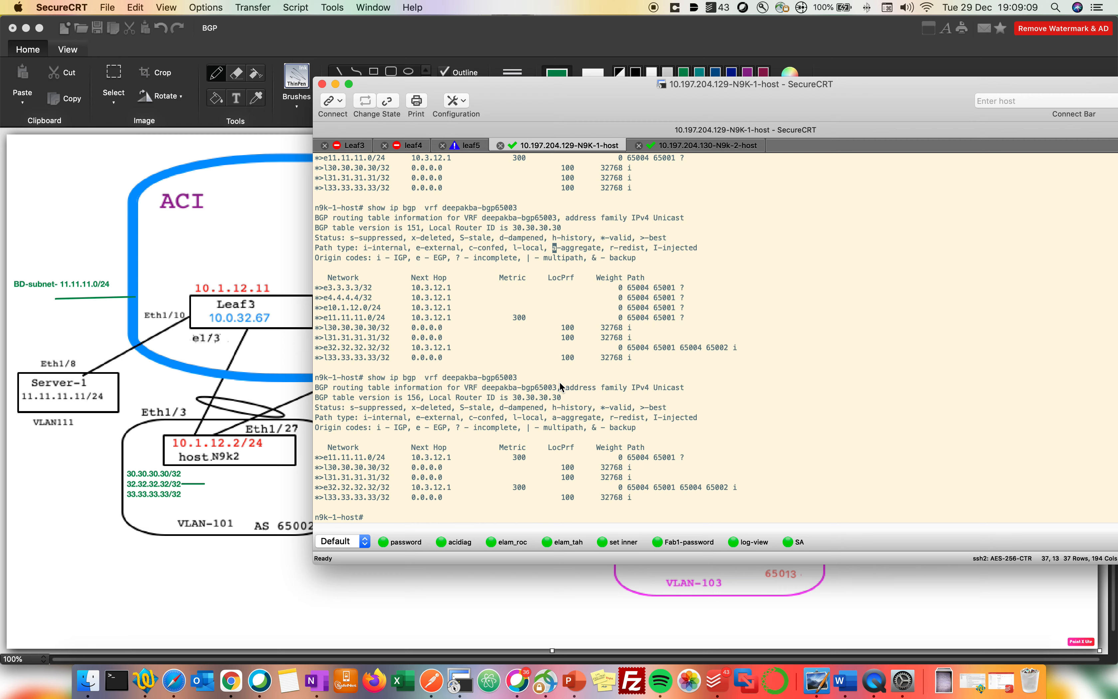
{"action": "left_click_drag", "start_coordinate": [527, 488], "coordinate": [503, 487]}
Step: Switch to APIC and review the match rules and set rule of Prefix-BD-111 and the route map's type options
{"action": "left_click", "coordinate": [231, 680]}
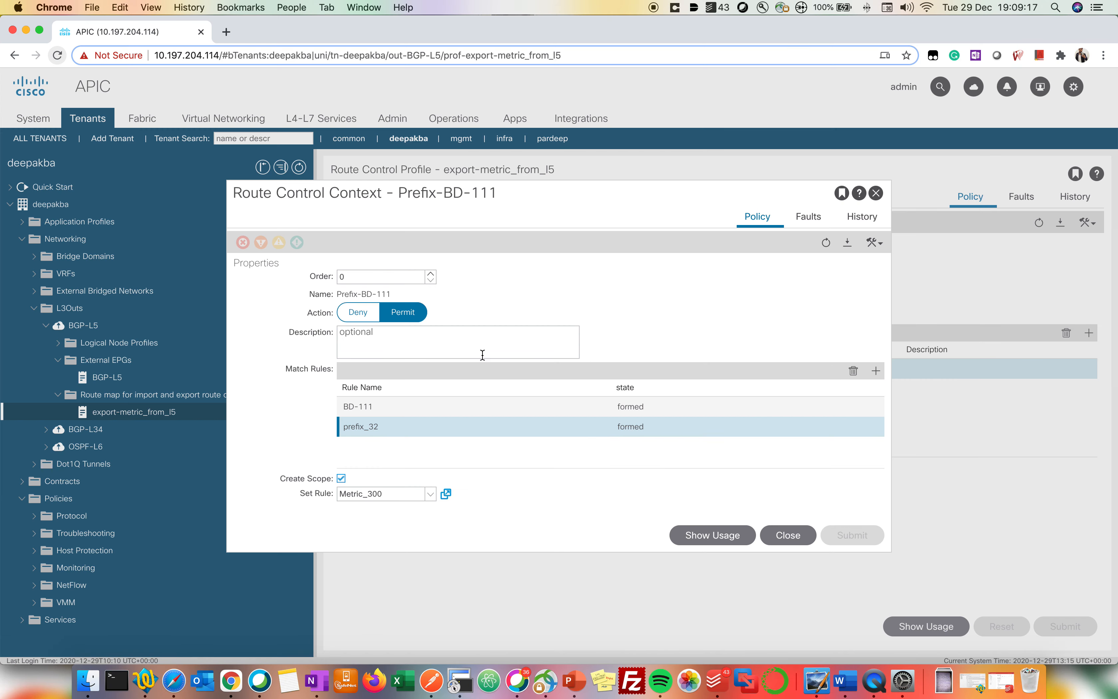
{"action": "left_click", "coordinate": [788, 535]}
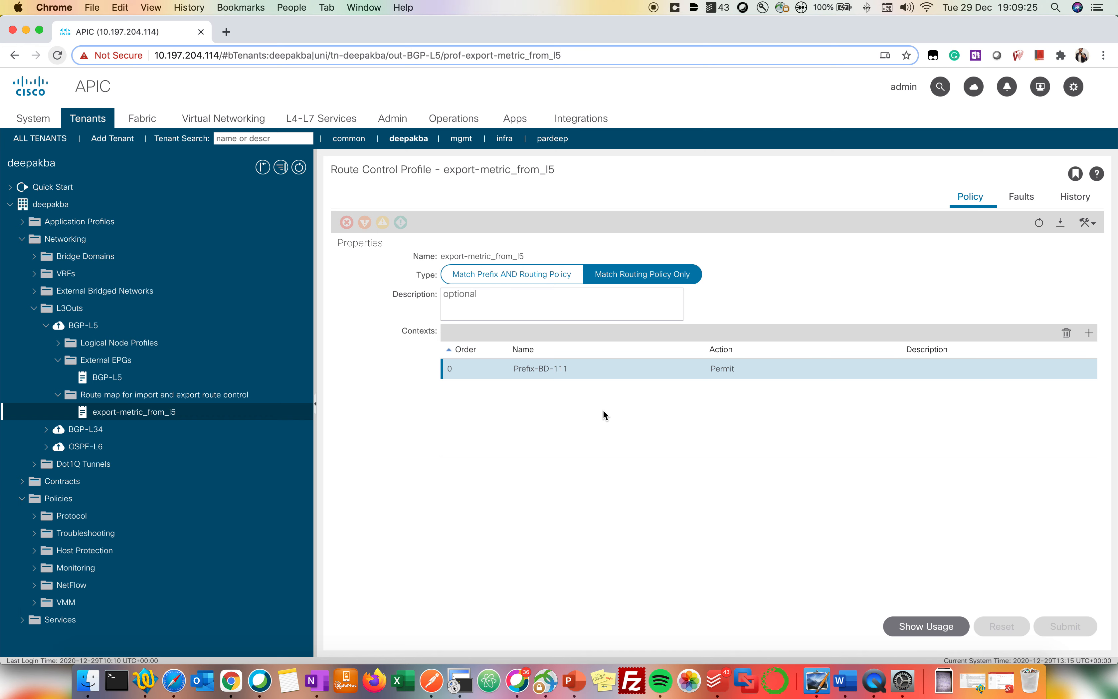
{"action": "double_click", "coordinate": [583, 377]}
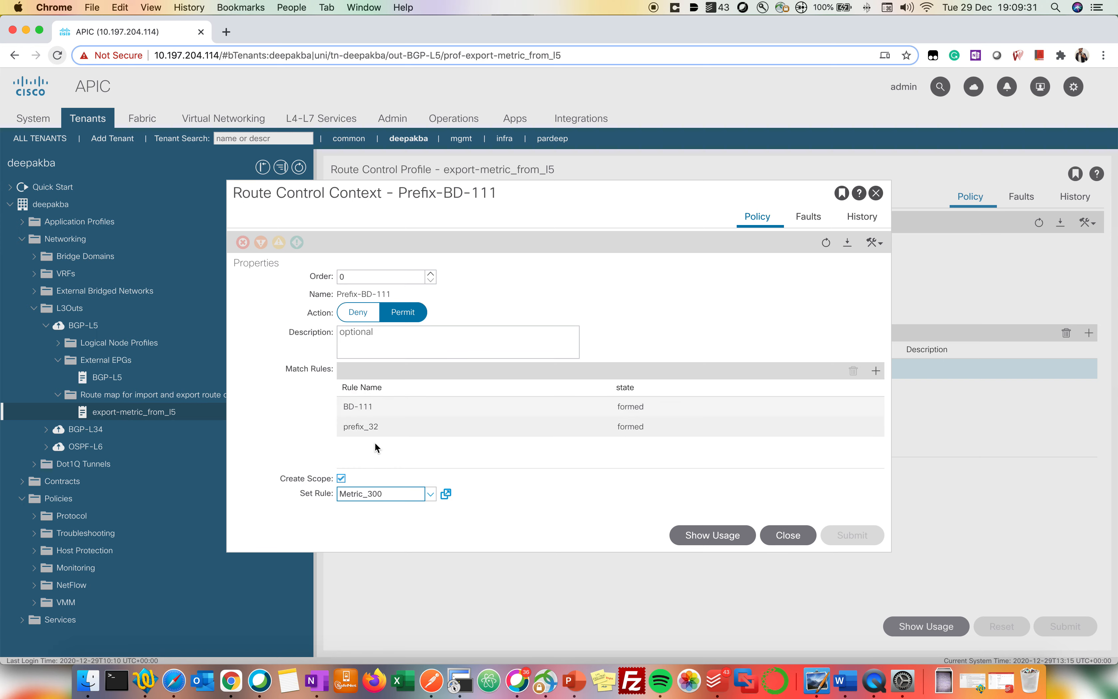
{"action": "left_click", "coordinate": [782, 534]}
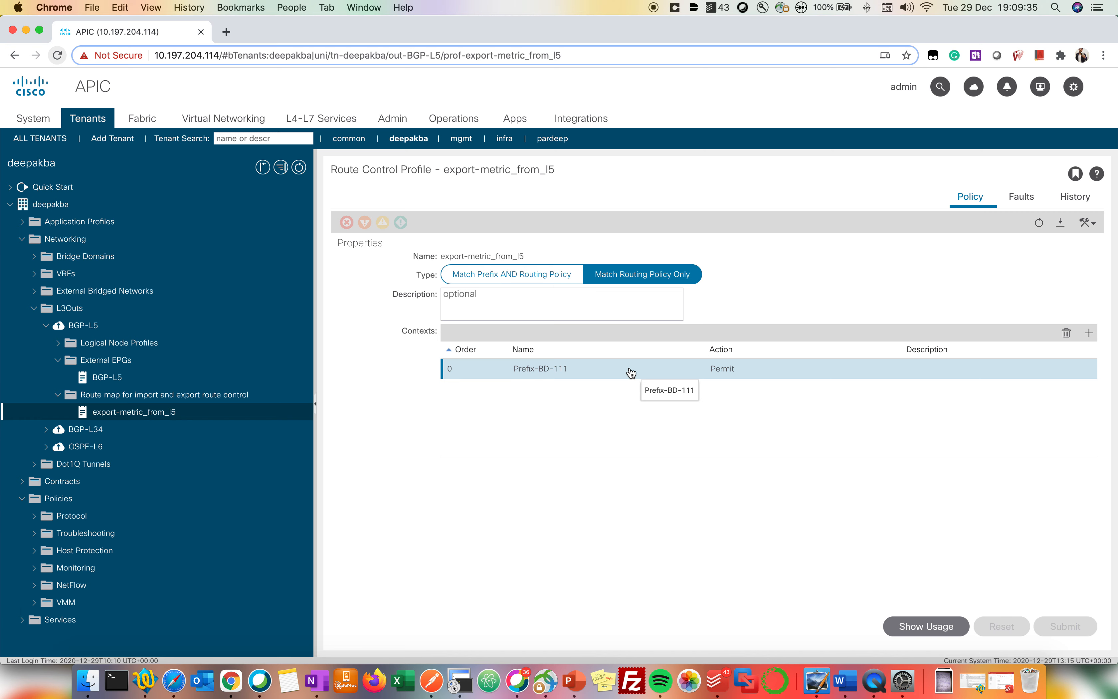
{"action": "left_click", "coordinate": [516, 278]}
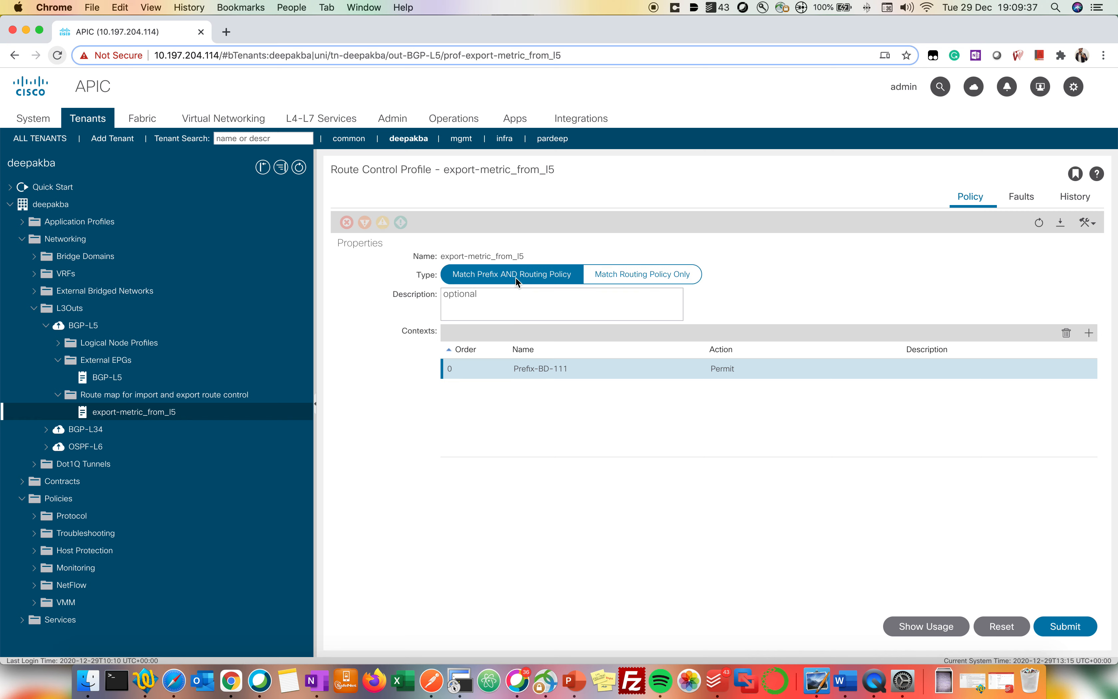
{"action": "left_click", "coordinate": [631, 274]}
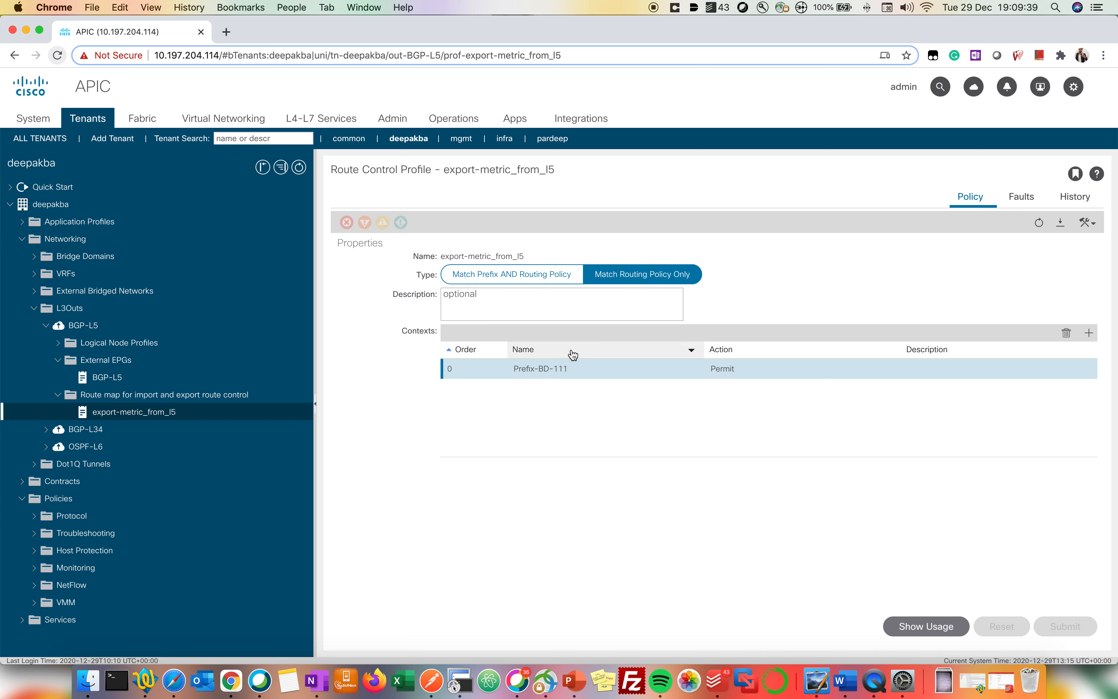
Step: Delete the Prefix-BD-111 context and the export-metric_from_l5 route map from the BGP-L5 L3Out
{"action": "left_click", "coordinate": [1066, 333]}
{"action": "left_click", "coordinate": [791, 431]}
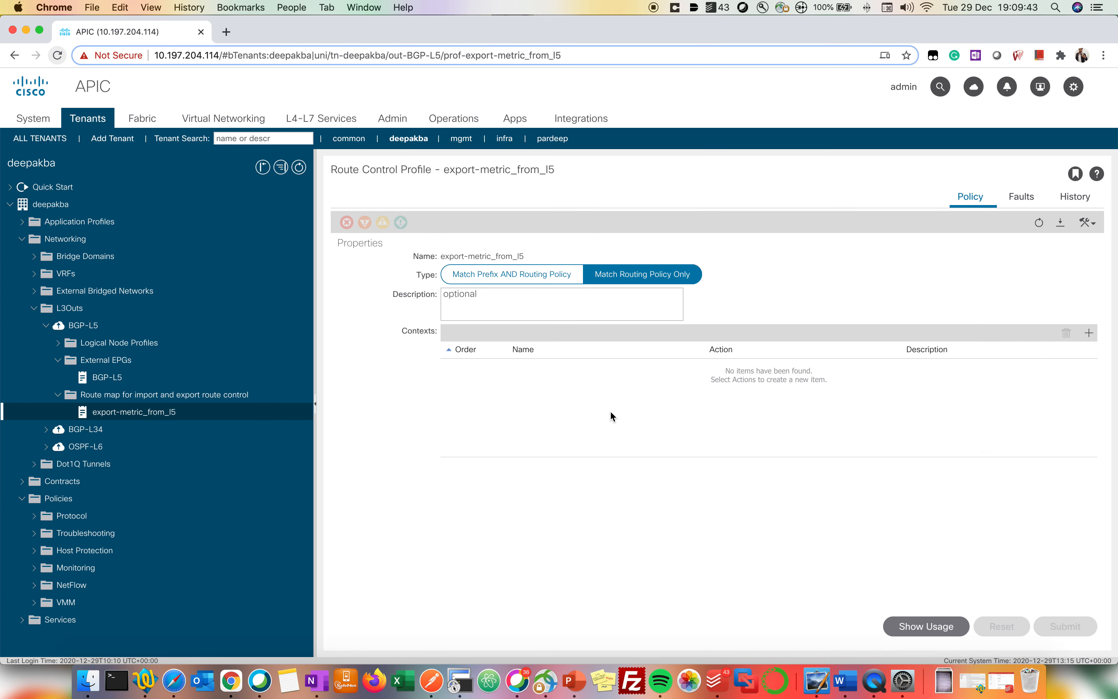
{"action": "right_click", "coordinate": [133, 413]}
{"action": "left_click", "coordinate": [148, 423]}
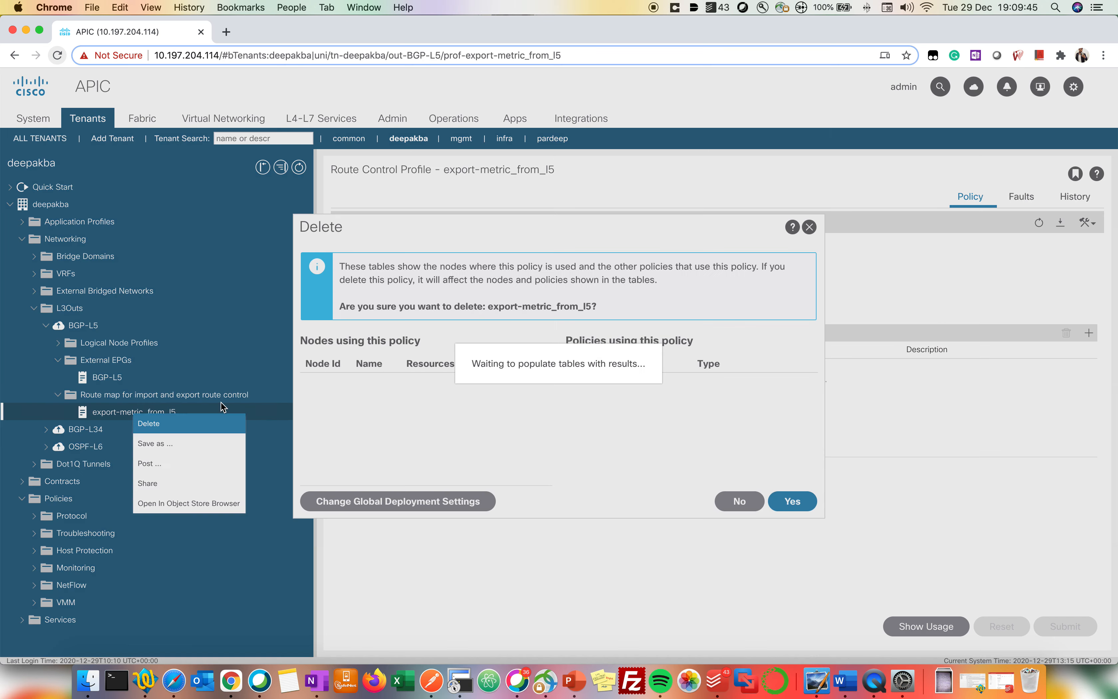
{"action": "left_click", "coordinate": [792, 430]}
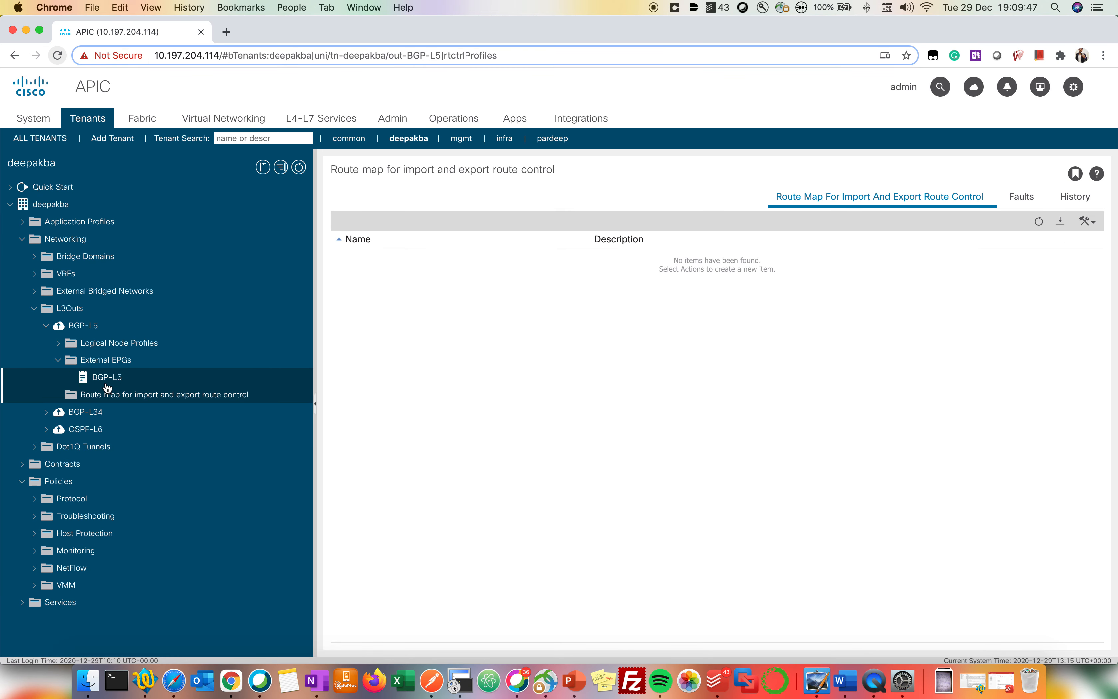
Step: Delete the export-metric_from_l5 route control profile from the BGP-L5 external EPG
{"action": "left_click", "coordinate": [106, 380]}
{"action": "scroll", "coordinate": [676, 445], "scroll_direction": "down", "scroll_amount": 5}
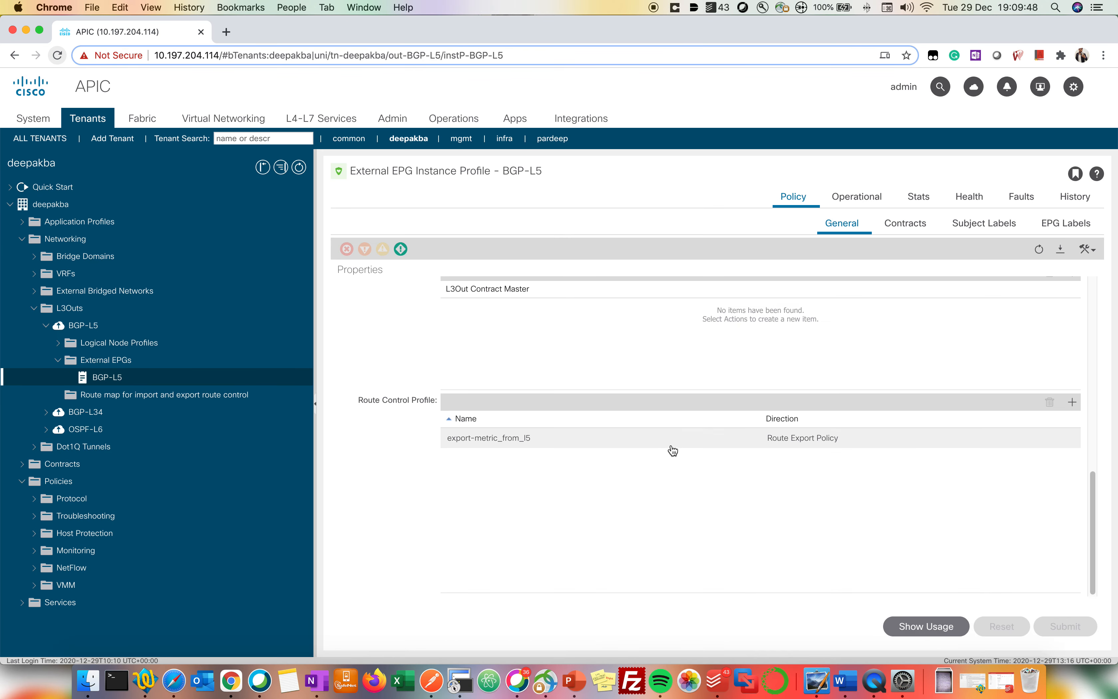
{"action": "left_click", "coordinate": [610, 441]}
{"action": "left_click", "coordinate": [1050, 403]}
{"action": "left_click", "coordinate": [802, 499]}
Step: Start a new import and export route map under the BGP-L5 L3Out named Export_prefix_l5, keeping type Match Prefix AND Routing Policy
{"action": "left_click", "coordinate": [174, 396]}
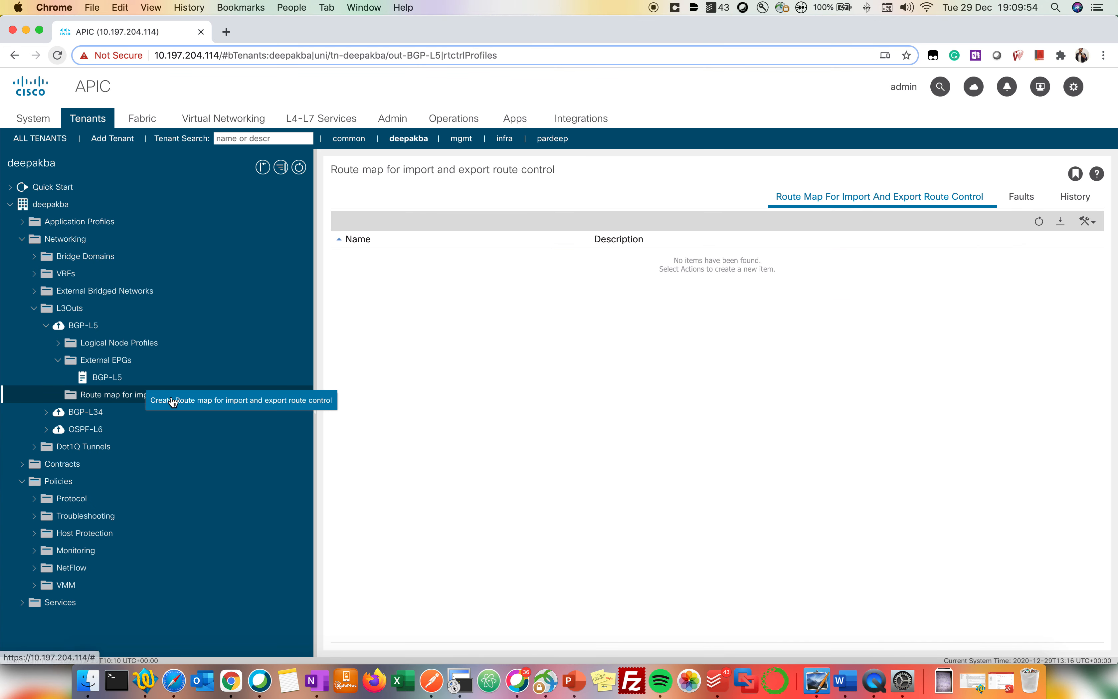
{"action": "left_click", "coordinate": [174, 400]}
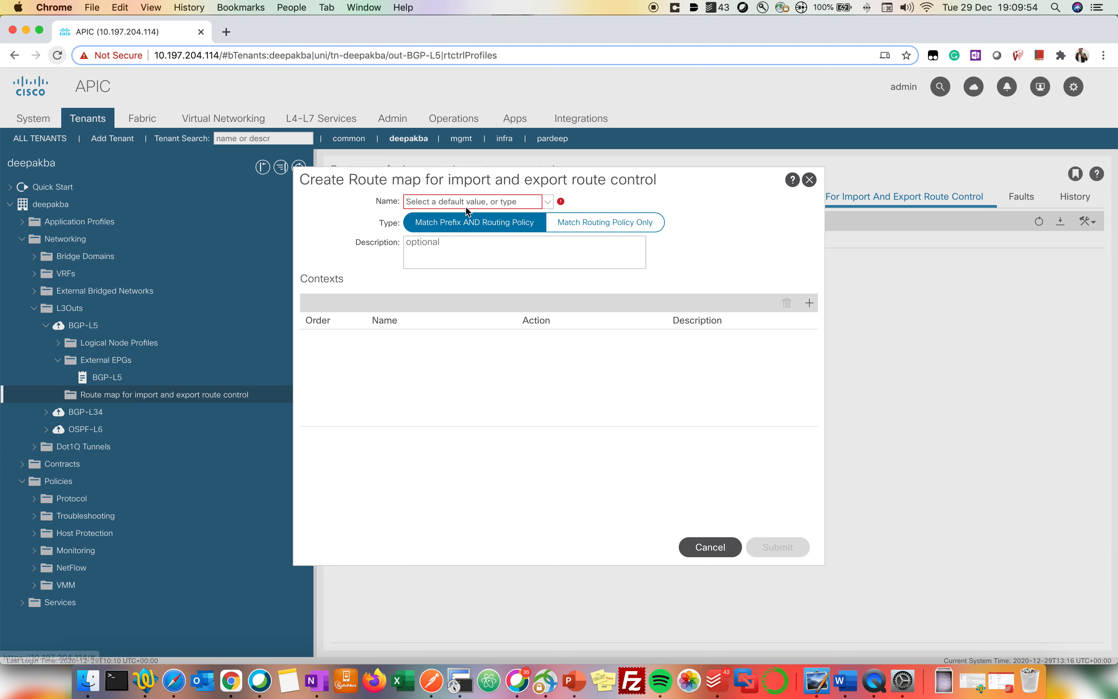
{"action": "left_click", "coordinate": [484, 202]}
{"action": "type", "text": "Export_pre"}
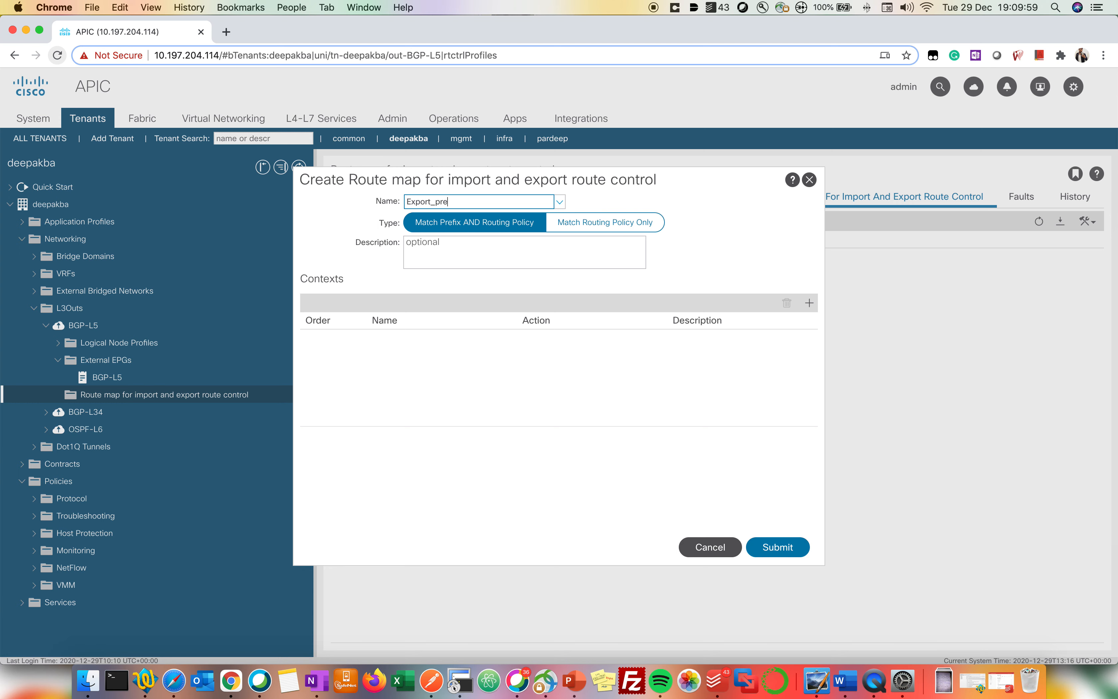
{"action": "type", "text": "fix_l5"}
Step: Add permit context Set_metric_300 with order 0, set rule Metric_300 and no match rule, and submit the route map
{"action": "left_click", "coordinate": [809, 304]}
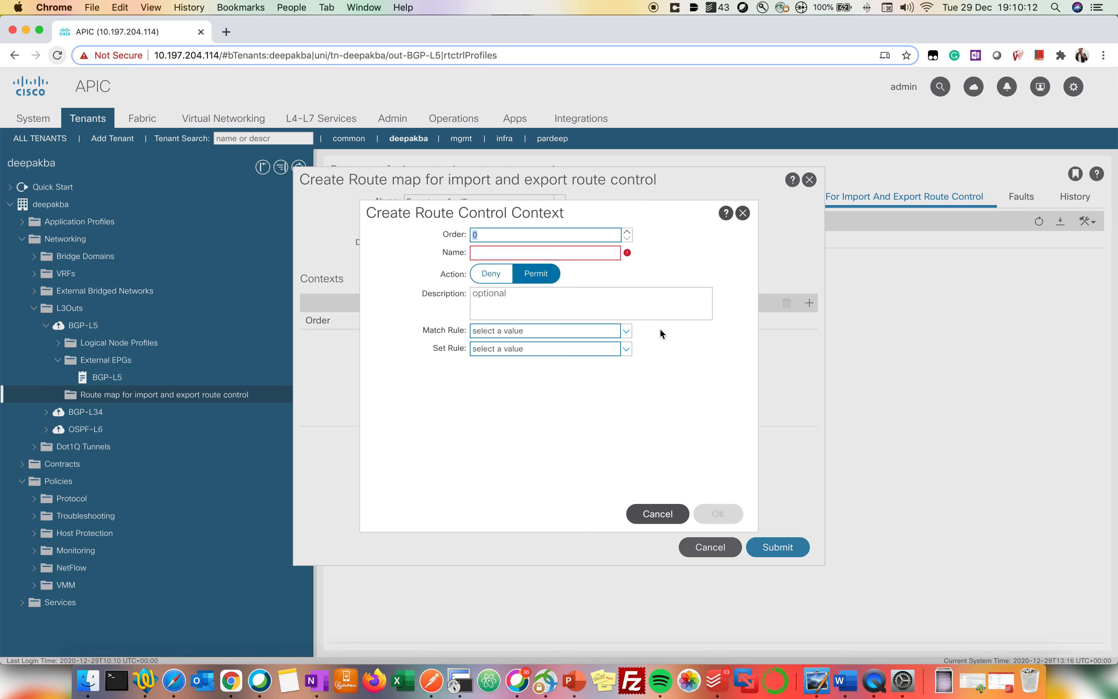
{"action": "left_click", "coordinate": [502, 253]}
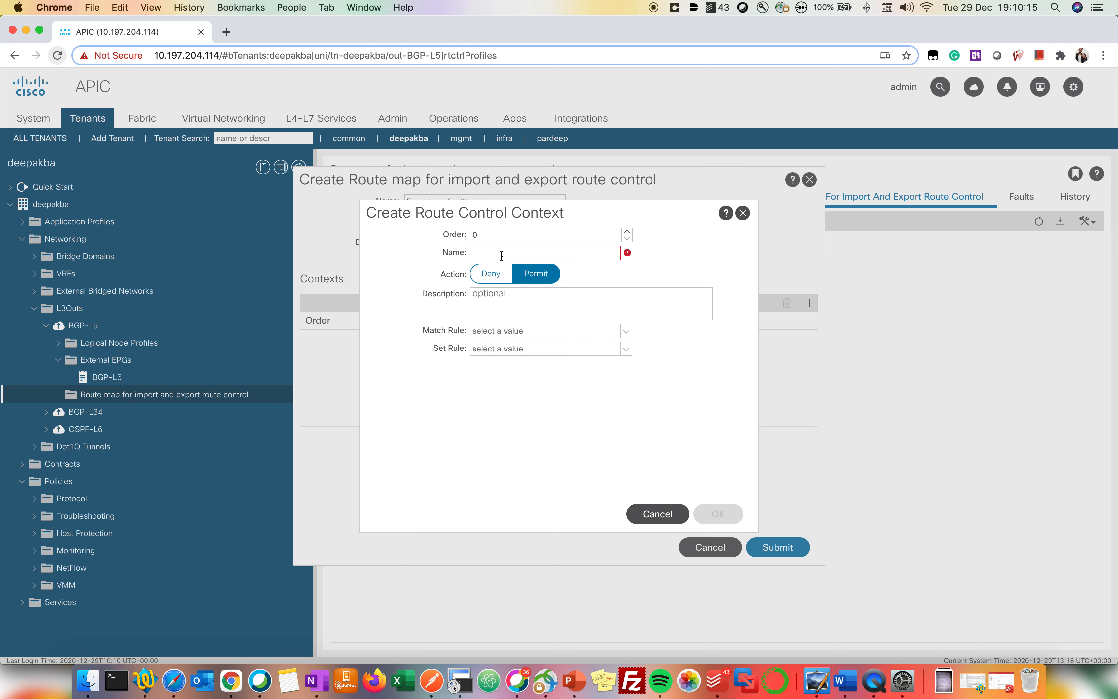
{"action": "type", "text": "Set_metric_300"}
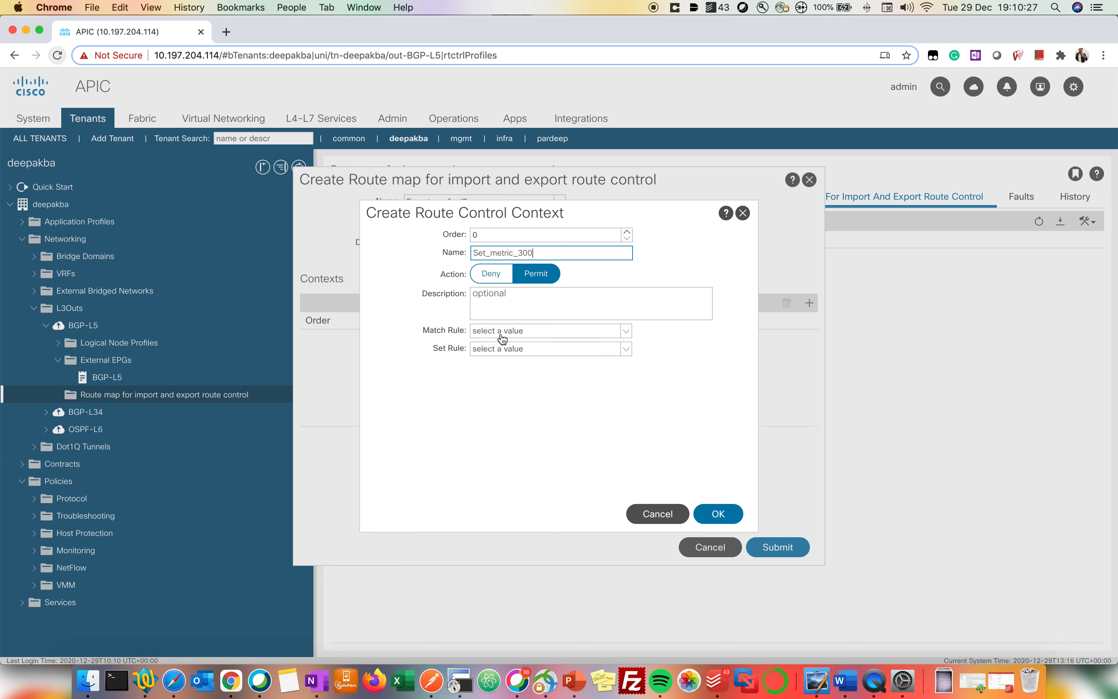
{"action": "left_click", "coordinate": [538, 347]}
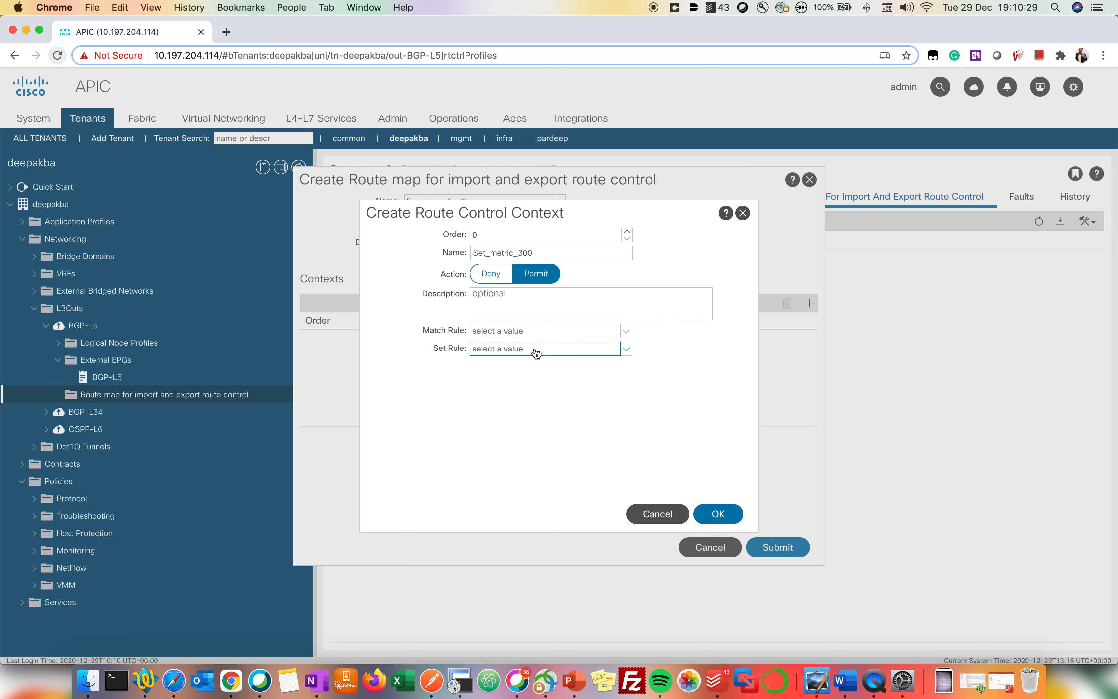
{"action": "left_click", "coordinate": [522, 430]}
{"action": "left_click", "coordinate": [625, 350]}
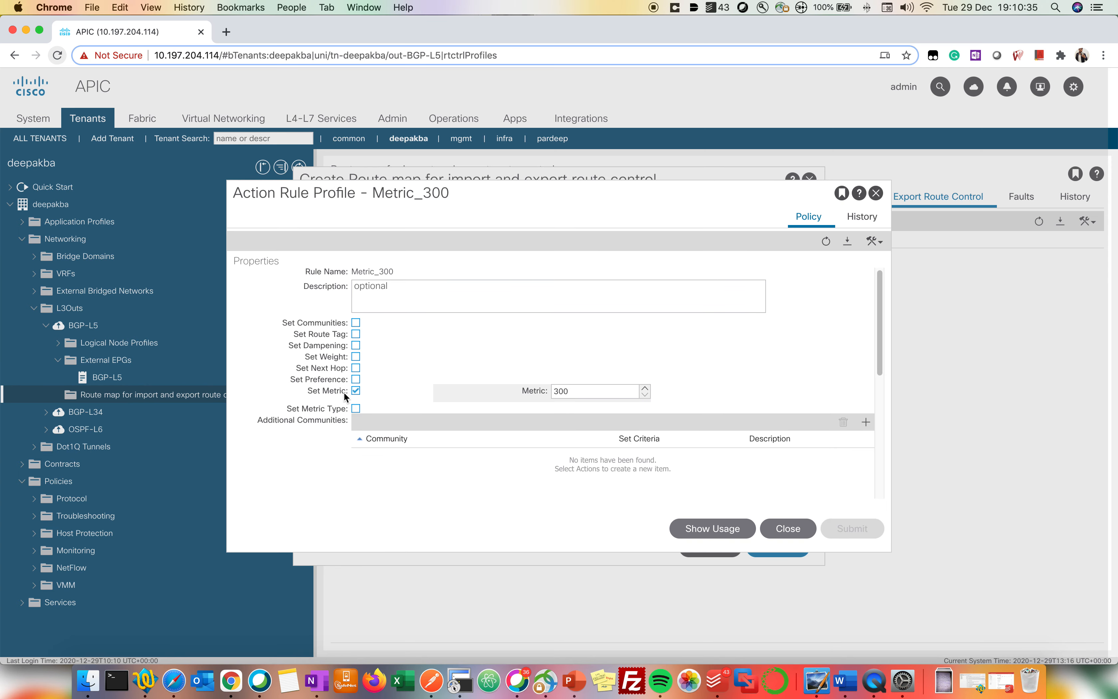
{"action": "scroll", "coordinate": [598, 416], "scroll_direction": "down", "scroll_amount": 5}
{"action": "left_click", "coordinate": [788, 529]}
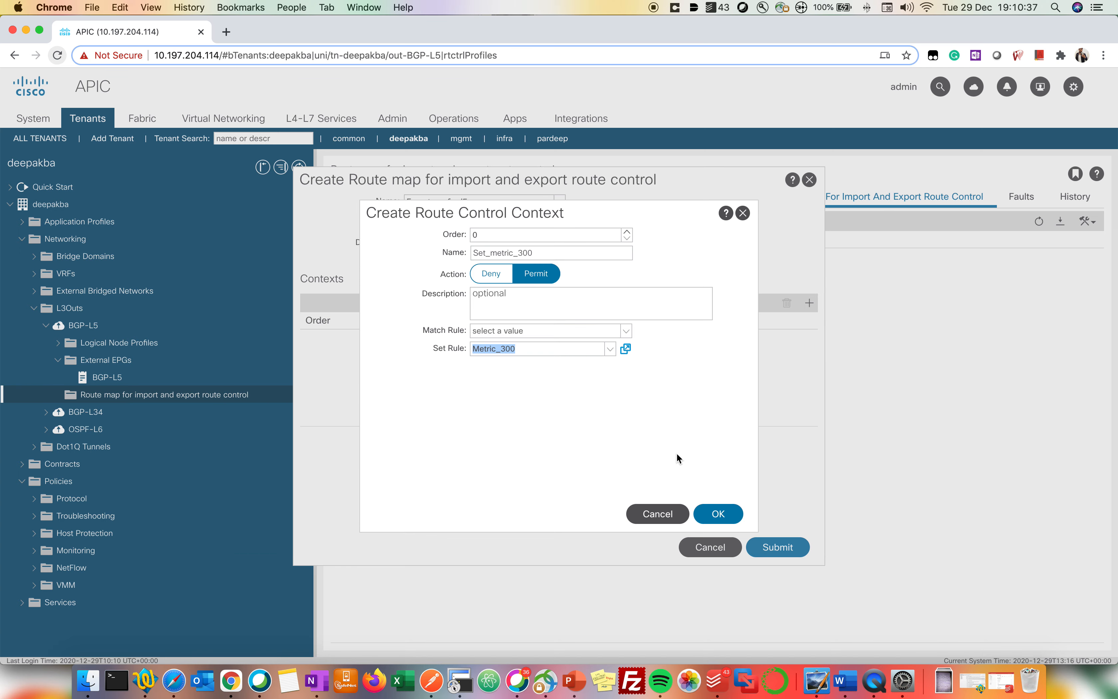
{"action": "left_click", "coordinate": [718, 514]}
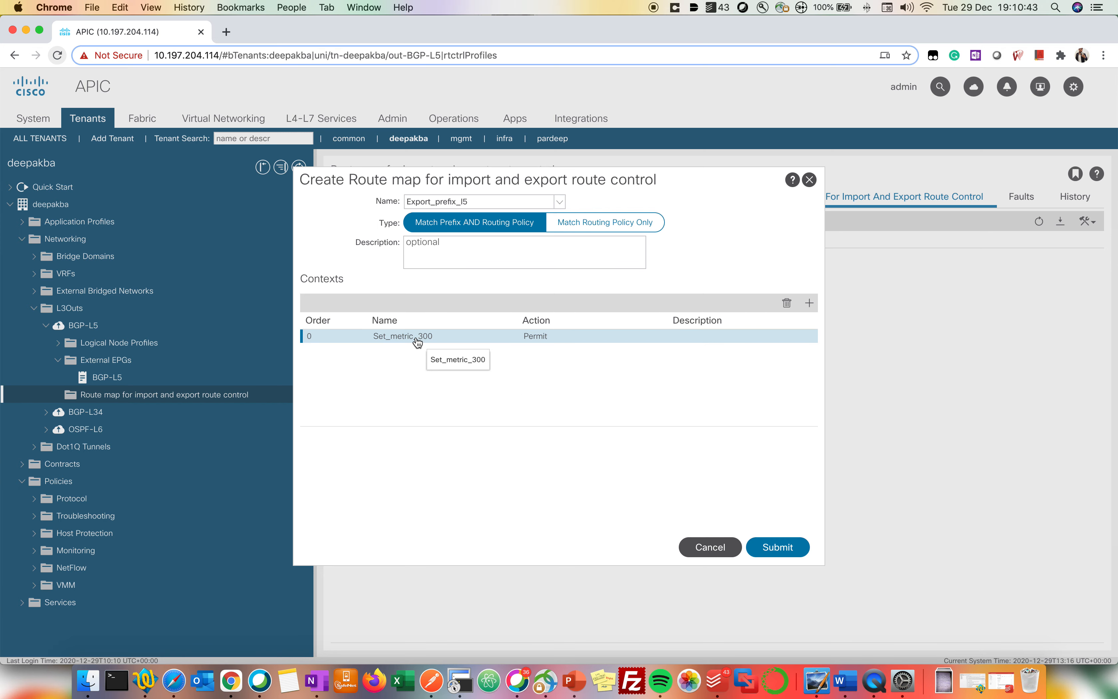
{"action": "left_click", "coordinate": [778, 547]}
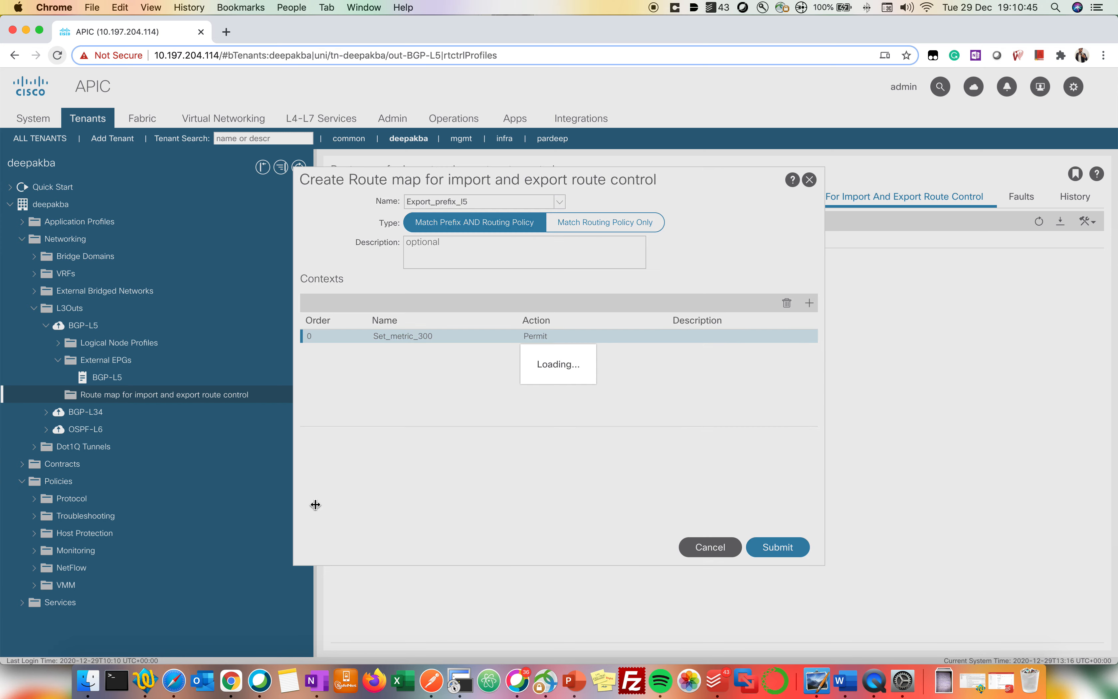
Step: Review the match rules and set rule of the Set_metric_300 context in Export_prefix_l5
{"action": "left_click", "coordinate": [139, 412]}
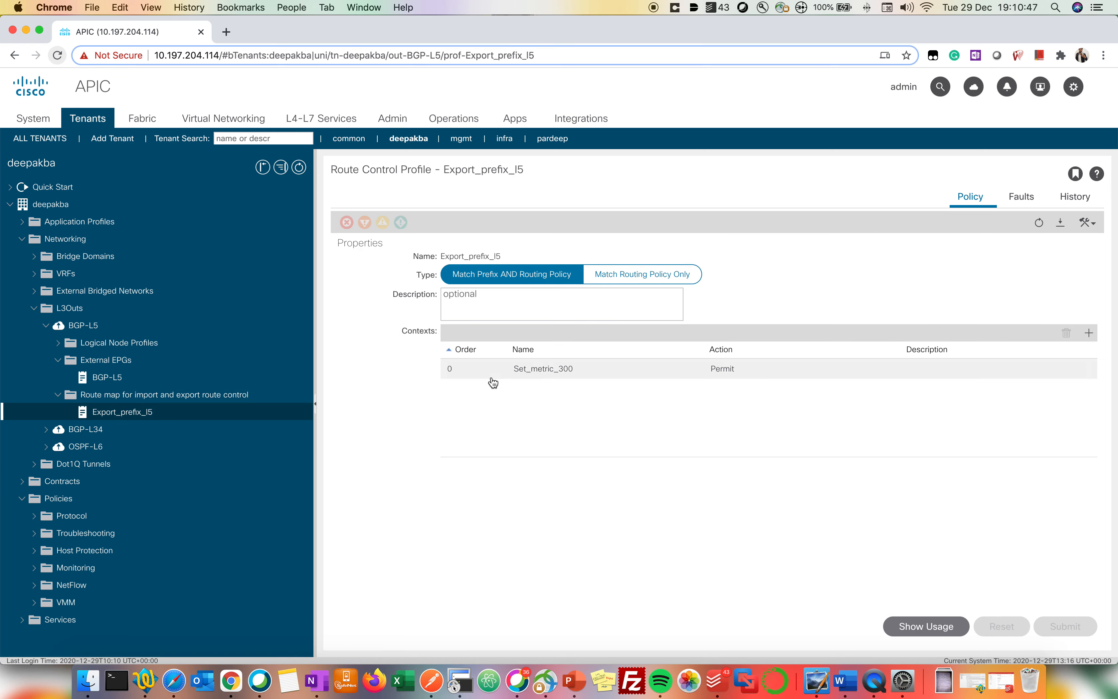
{"action": "double_click", "coordinate": [546, 370]}
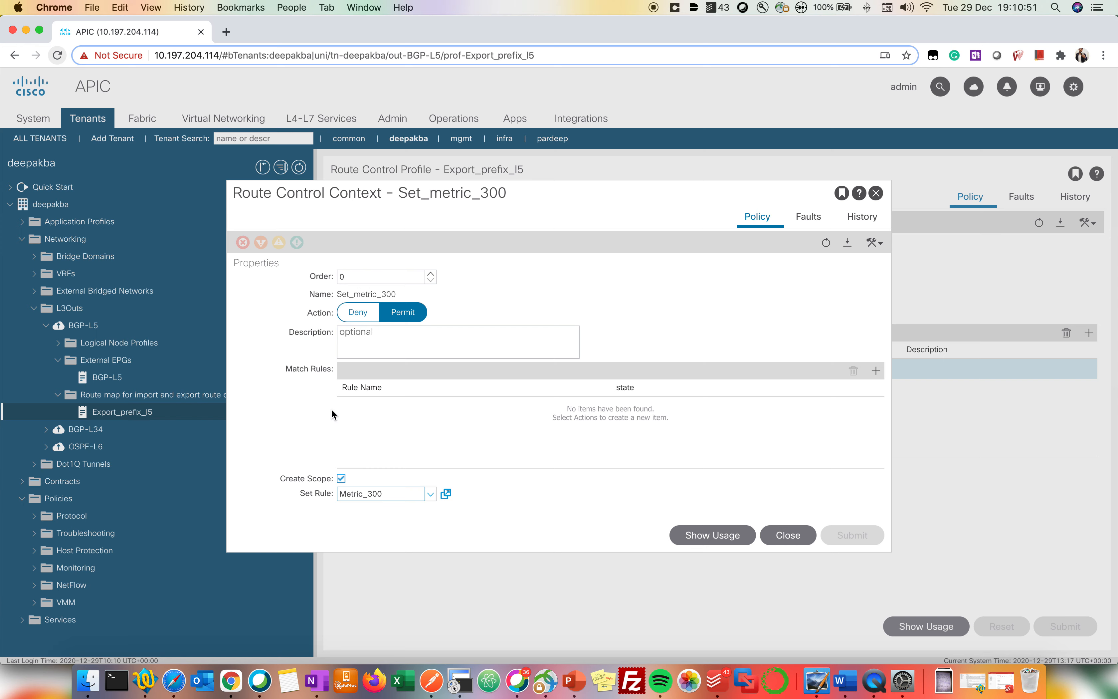
{"action": "left_click", "coordinate": [789, 536]}
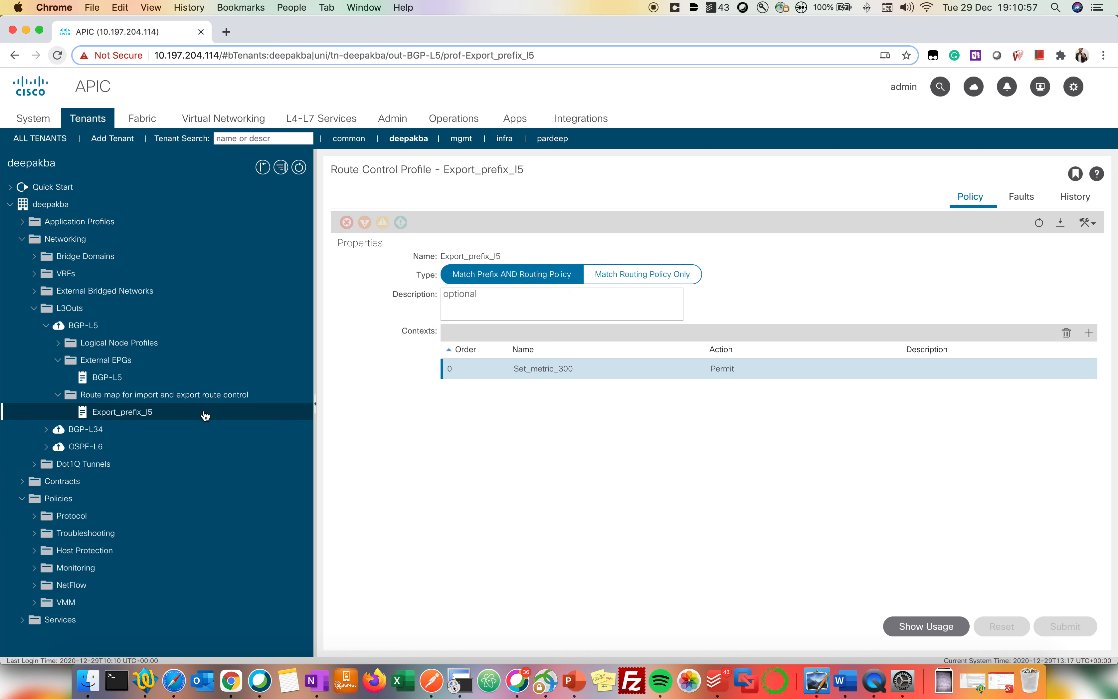
Step: Attach Export_prefix_l5 to the BGP-L5 external EPG as a route control profile with direction Route Export Policy
{"action": "left_click", "coordinate": [144, 376]}
{"action": "scroll", "coordinate": [650, 505], "scroll_direction": "down", "scroll_amount": 5}
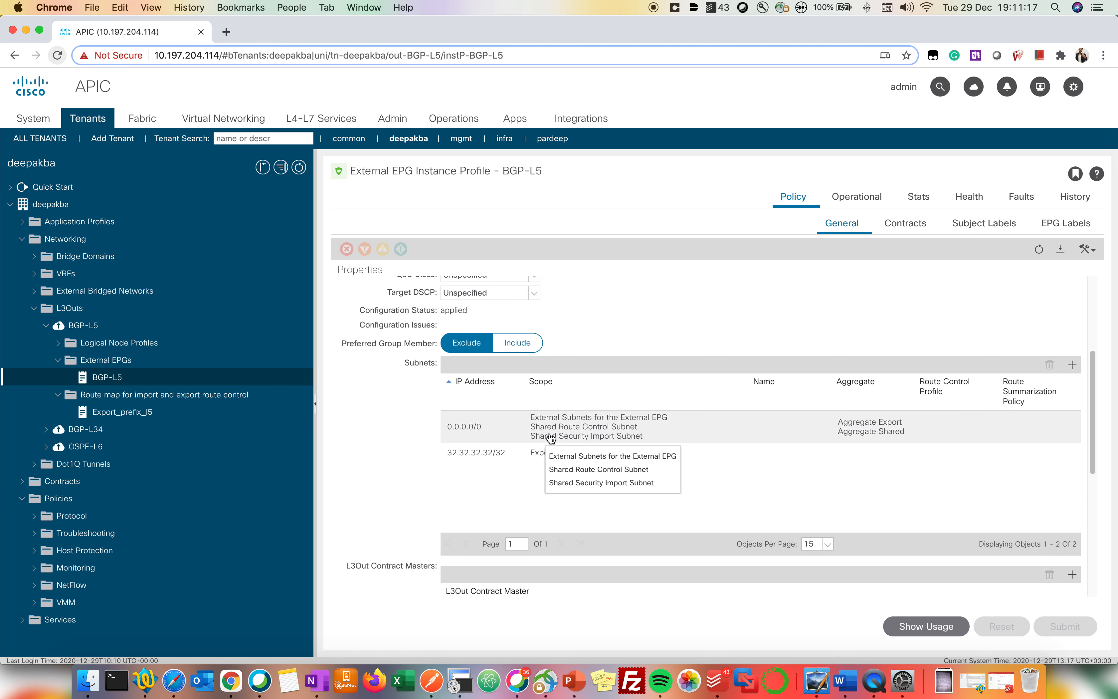
{"action": "scroll", "coordinate": [619, 487], "scroll_direction": "down", "scroll_amount": 2}
{"action": "scroll", "coordinate": [619, 484], "scroll_direction": "down", "scroll_amount": 8}
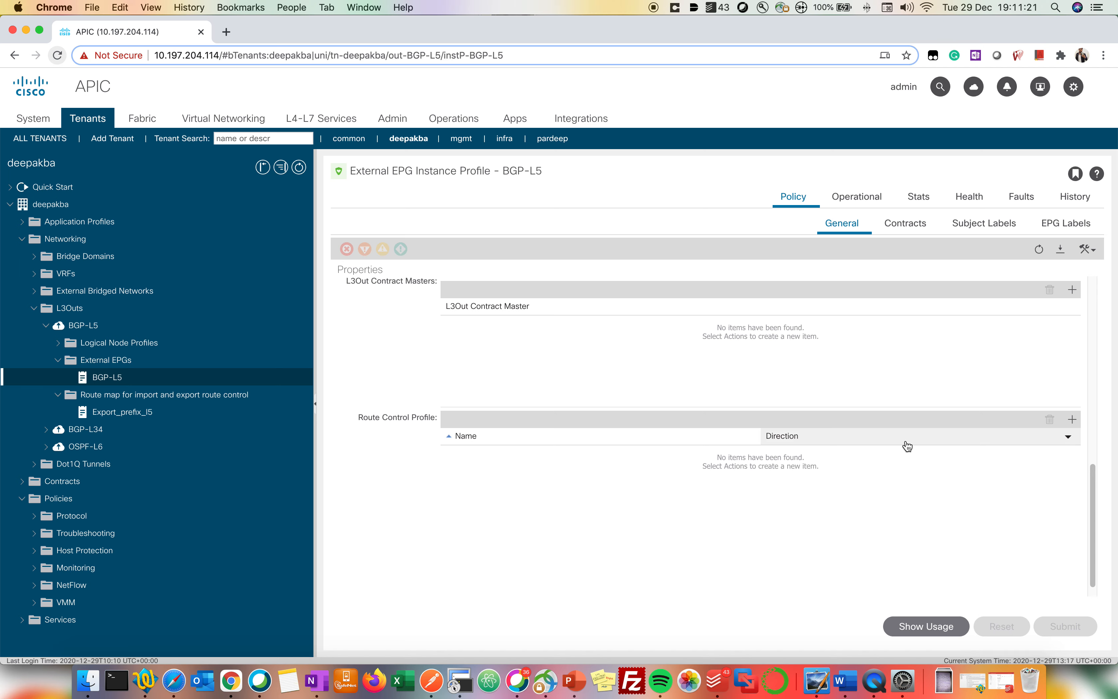
{"action": "left_click", "coordinate": [1071, 419]}
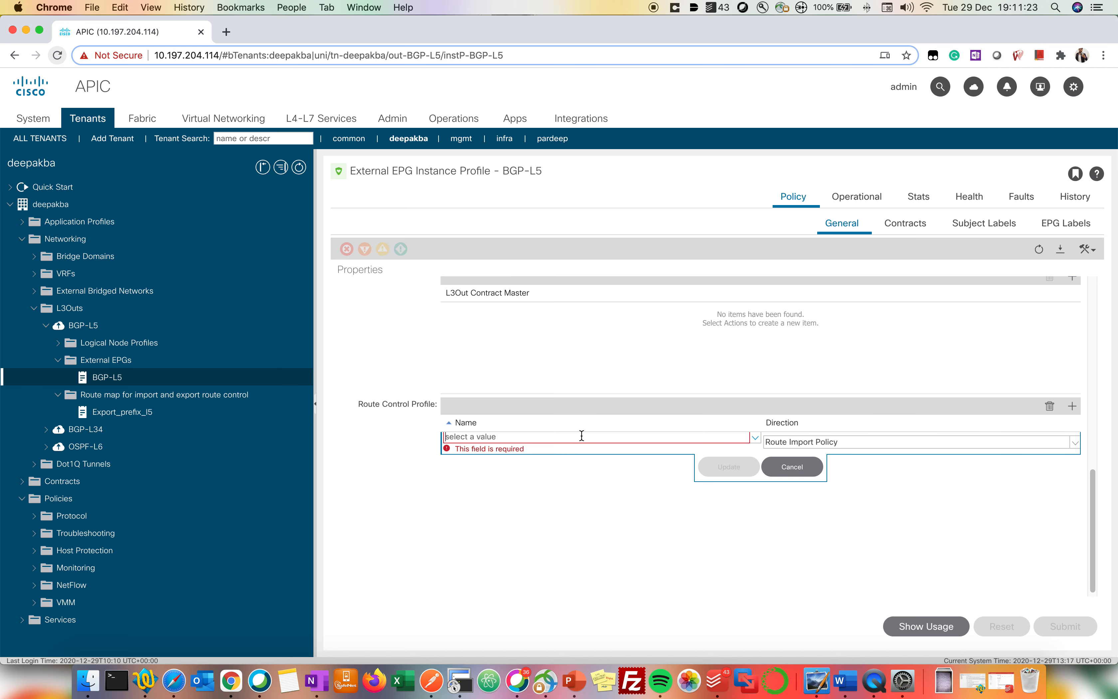
{"action": "left_click", "coordinate": [755, 437]}
{"action": "left_click", "coordinate": [583, 456]}
{"action": "left_click", "coordinate": [874, 449]}
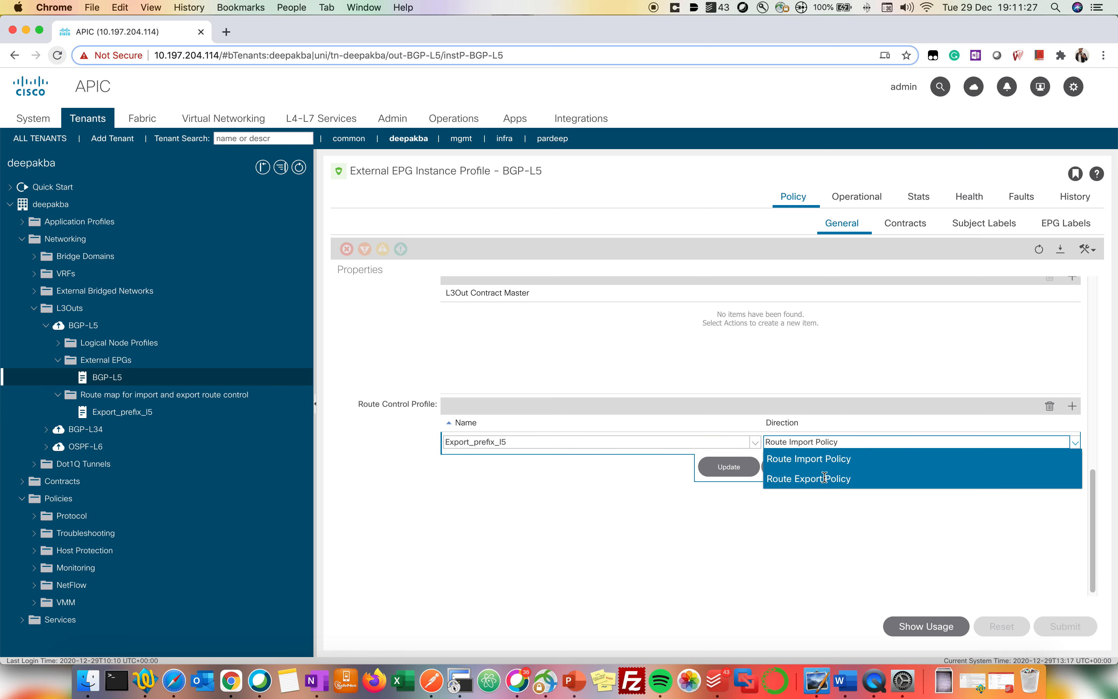
{"action": "left_click", "coordinate": [816, 479]}
{"action": "left_click", "coordinate": [732, 468]}
Step: Review the route control settings of subnet 32.32.32.32/32 and the route control profile list on the BGP-L5 external EPG
{"action": "scroll", "coordinate": [633, 485], "scroll_direction": "up", "scroll_amount": 10}
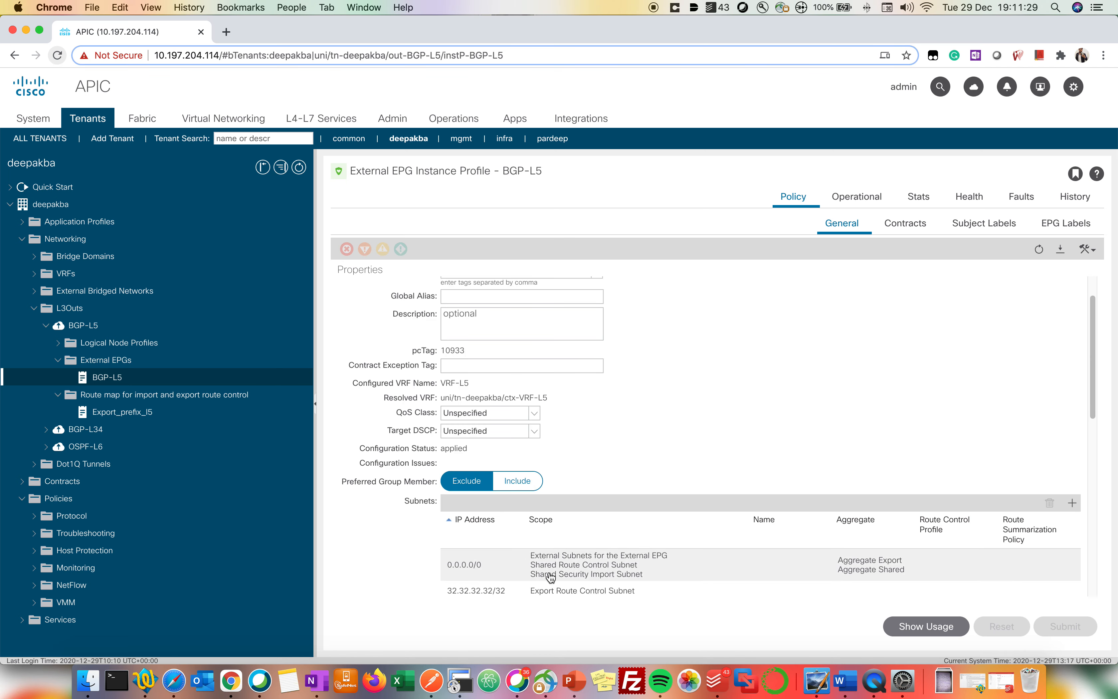
{"action": "scroll", "coordinate": [522, 580], "scroll_direction": "down", "scroll_amount": 1}
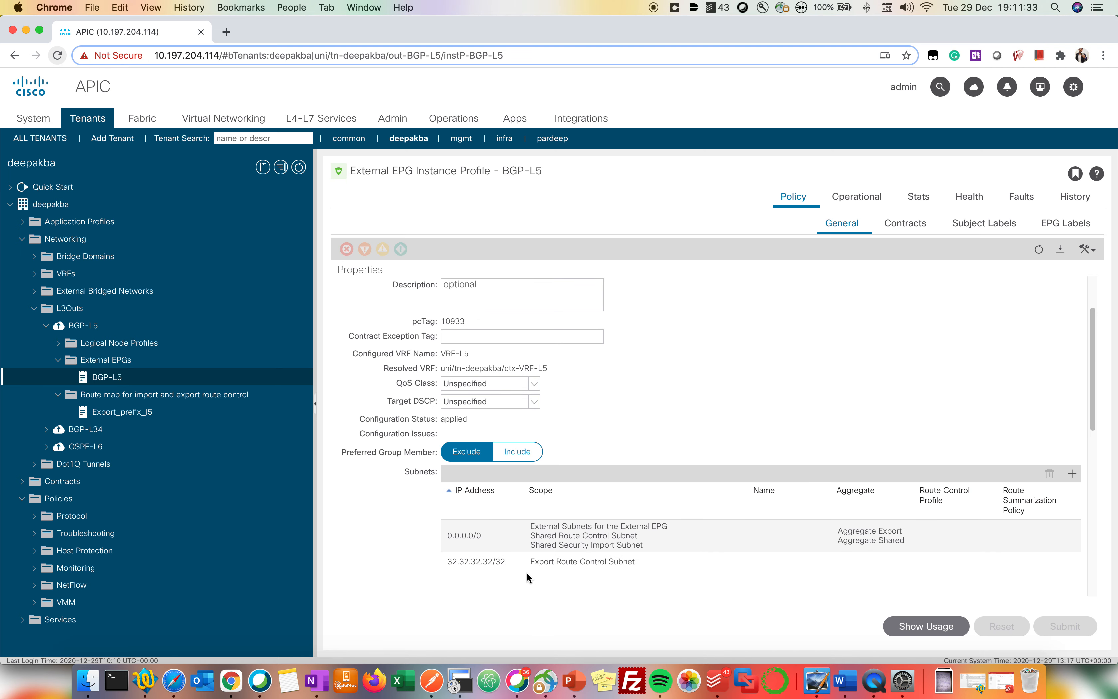
{"action": "left_click", "coordinate": [547, 570]}
{"action": "scroll", "coordinate": [549, 566], "scroll_direction": "down", "scroll_amount": 2}
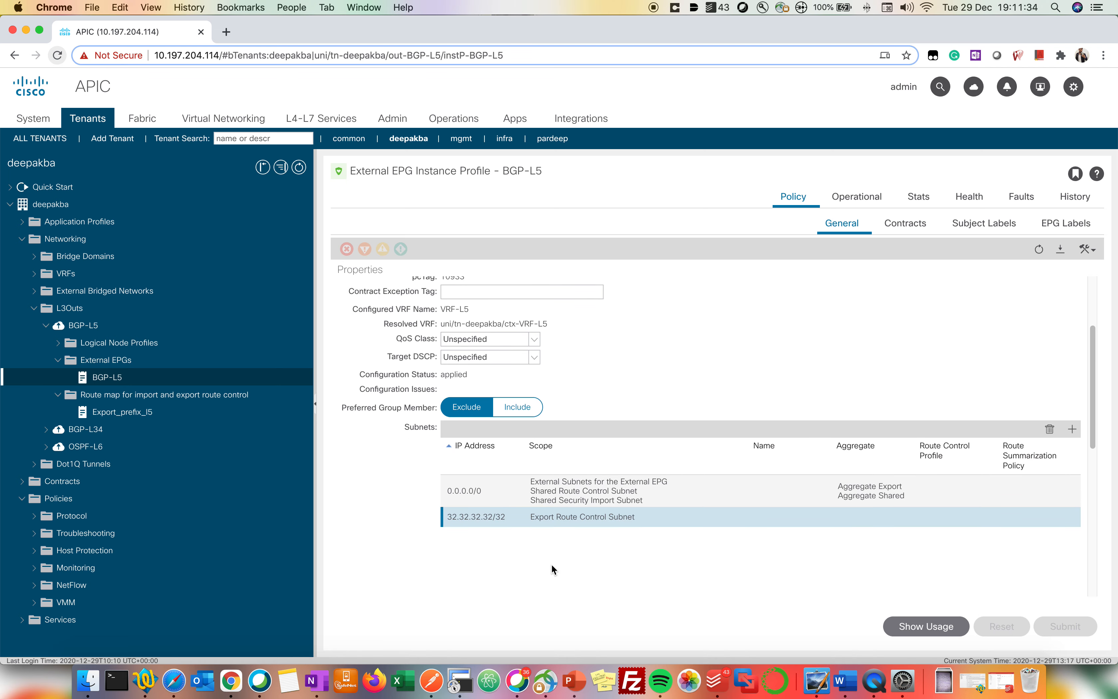
{"action": "double_click", "coordinate": [581, 519]}
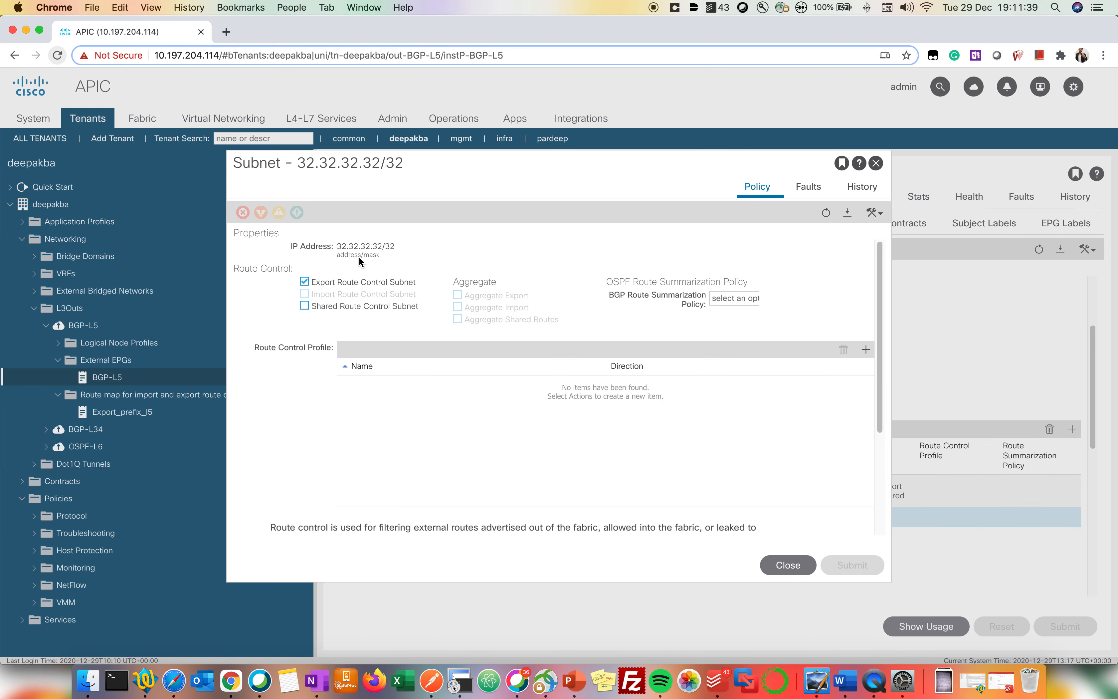
{"action": "left_click", "coordinate": [787, 566]}
{"action": "scroll", "coordinate": [621, 580], "scroll_direction": "down", "scroll_amount": 5}
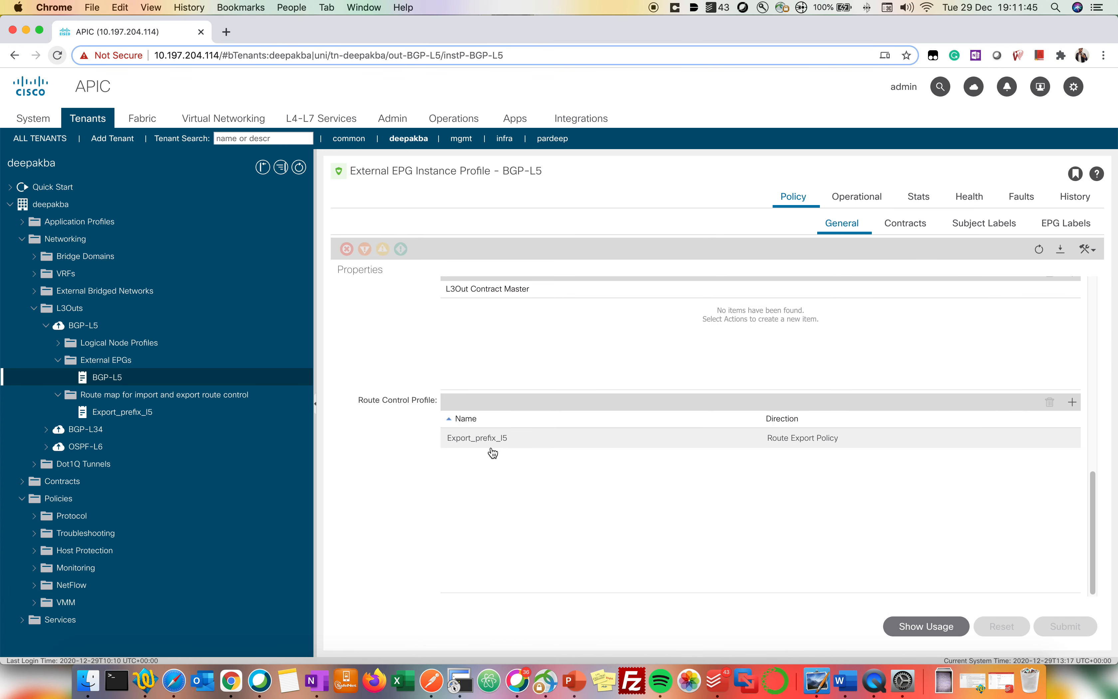
Step: Switch to SecureCRT, rerun show ip bgp vrf deepakba-bgp65003 on N9K-1-host twice and check the metric of 32.32.32.32/32
{"action": "left_click", "coordinate": [460, 680]}
{"action": "key", "text": "Return"}
{"action": "key", "text": "Return"}
{"action": "key", "text": "Return"}
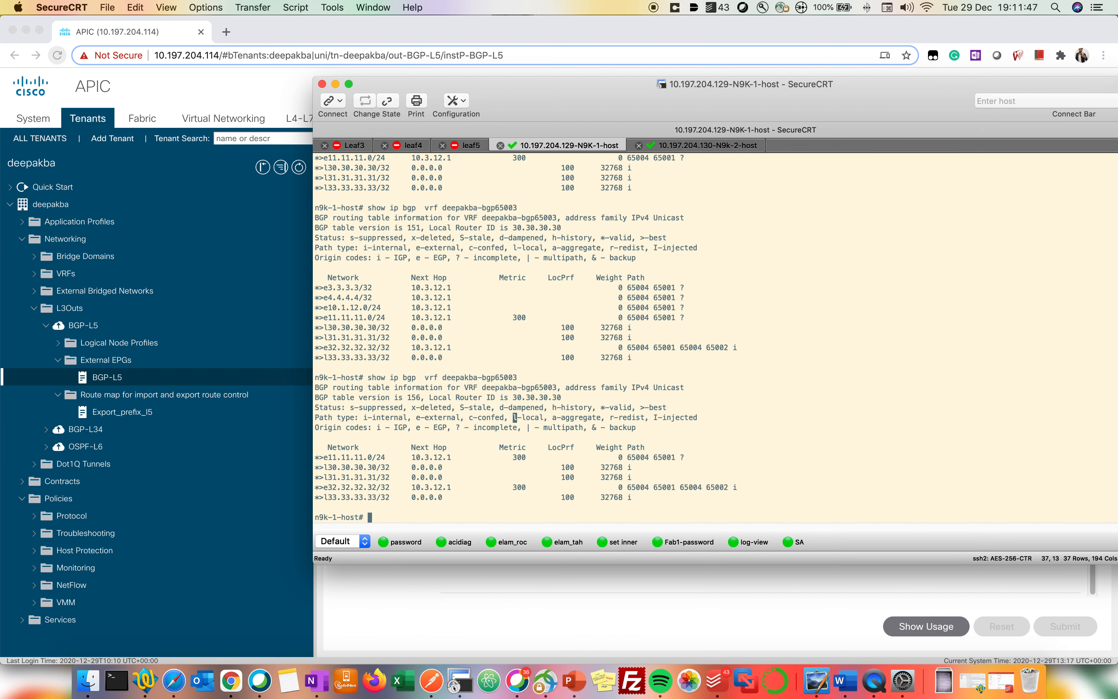
{"action": "key", "text": "Up"}
{"action": "key", "text": "Return"}
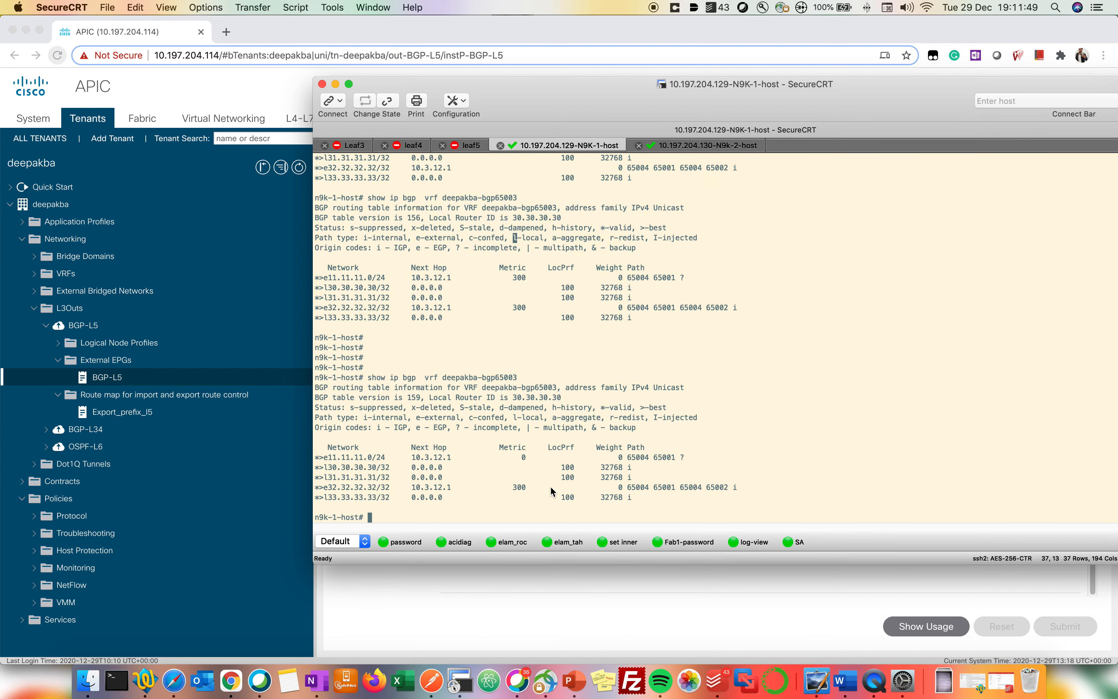
{"action": "left_click_drag", "start_coordinate": [664, 487], "coordinate": [511, 489]}
{"action": "left_click", "coordinate": [729, 503]}
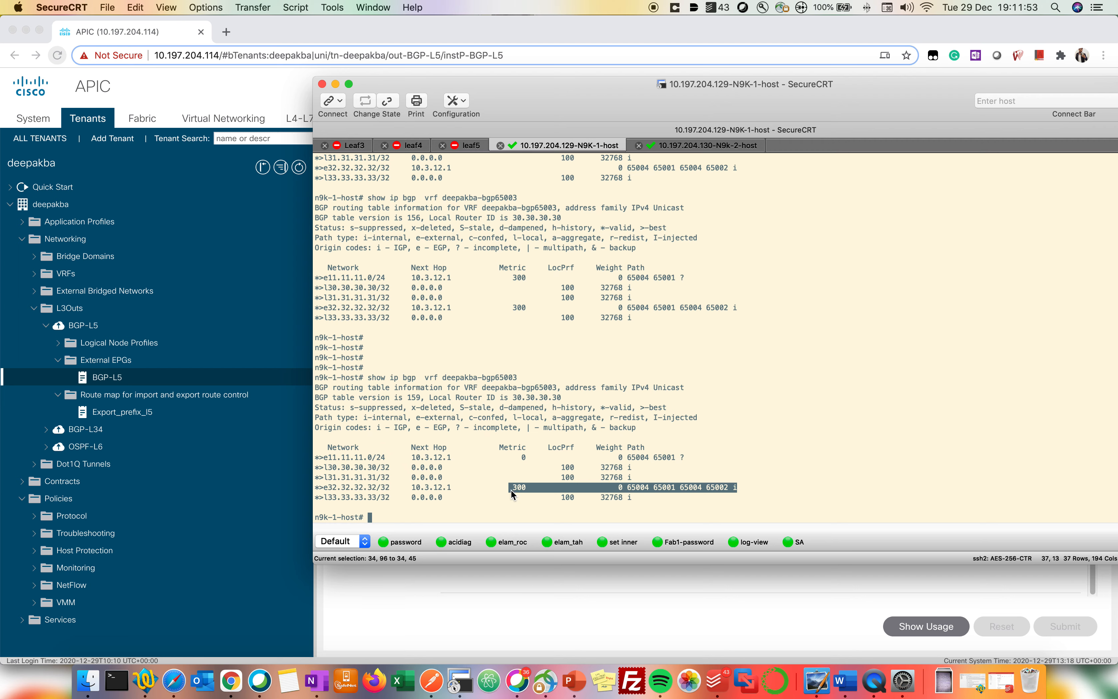
{"action": "left_click", "coordinate": [503, 490]}
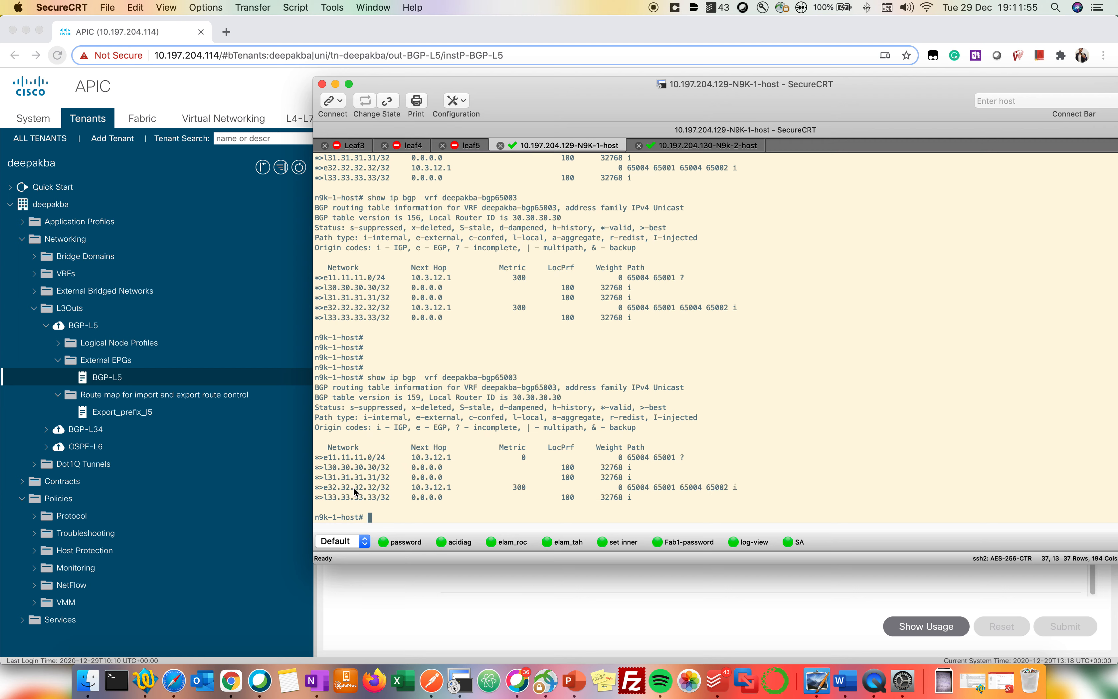
{"action": "left_click_drag", "start_coordinate": [359, 491], "coordinate": [650, 490]}
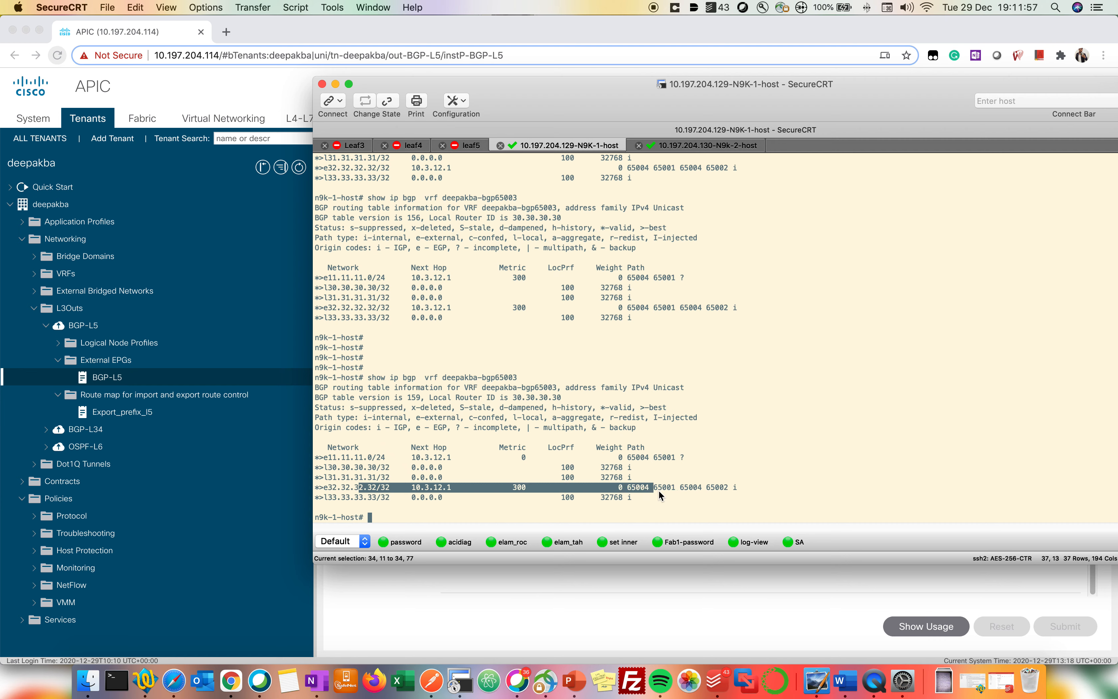
{"action": "left_click", "coordinate": [683, 491]}
{"action": "key", "text": "Up"}
{"action": "key", "text": "Return"}
{"action": "key", "text": "Up"}
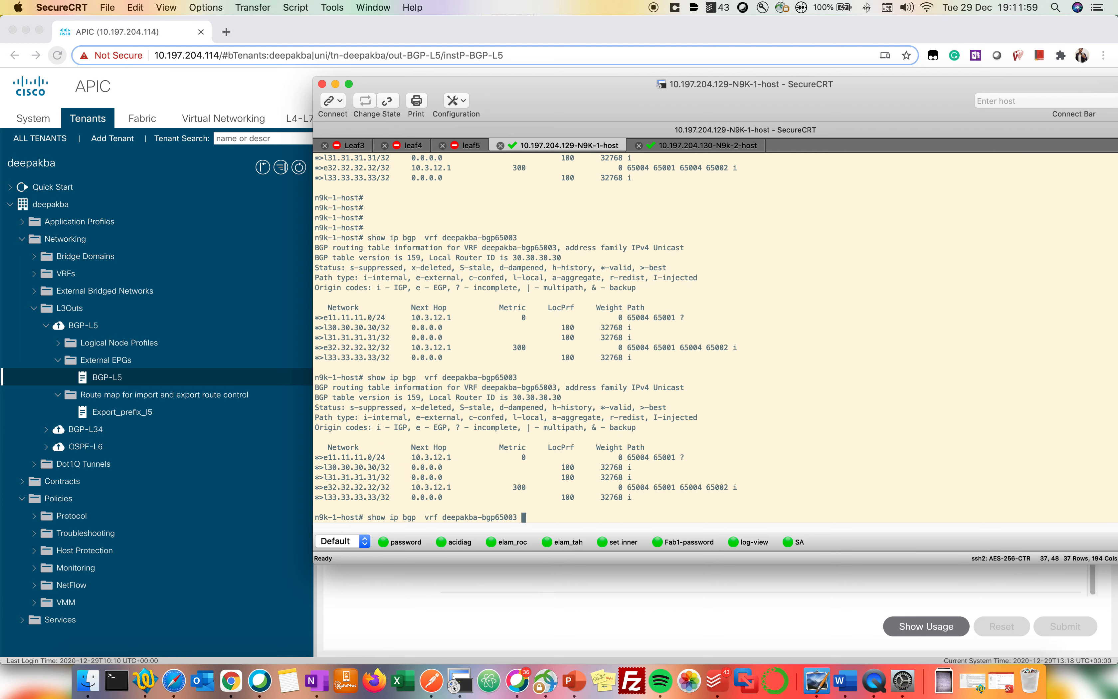
{"action": "key", "text": "BackSpace"}
{"action": "key", "text": "BackSpace"}
{"action": "key", "text": "BackSpace"}
{"action": "key", "text": "BackSpace"}
{"action": "key", "text": "BackSpace"}
{"action": "key", "text": "BackSpace"}
{"action": "key", "text": "BackSpace"}
{"action": "key", "text": "BackSpace"}
{"action": "key", "text": "BackSpace"}
{"action": "key", "text": "BackSpace"}
{"action": "key", "text": "BackSpace"}
{"action": "key", "text": "BackSpace"}
{"action": "key", "text": "BackSpace"}
{"action": "key", "text": "BackSpace"}
{"action": "key", "text": "BackSpace"}
{"action": "key", "text": "BackSpace"}
{"action": "key", "text": "BackSpace"}
{"action": "key", "text": "BackSpace"}
{"action": "key", "text": "BackSpace"}
{"action": "key", "text": "BackSpace"}
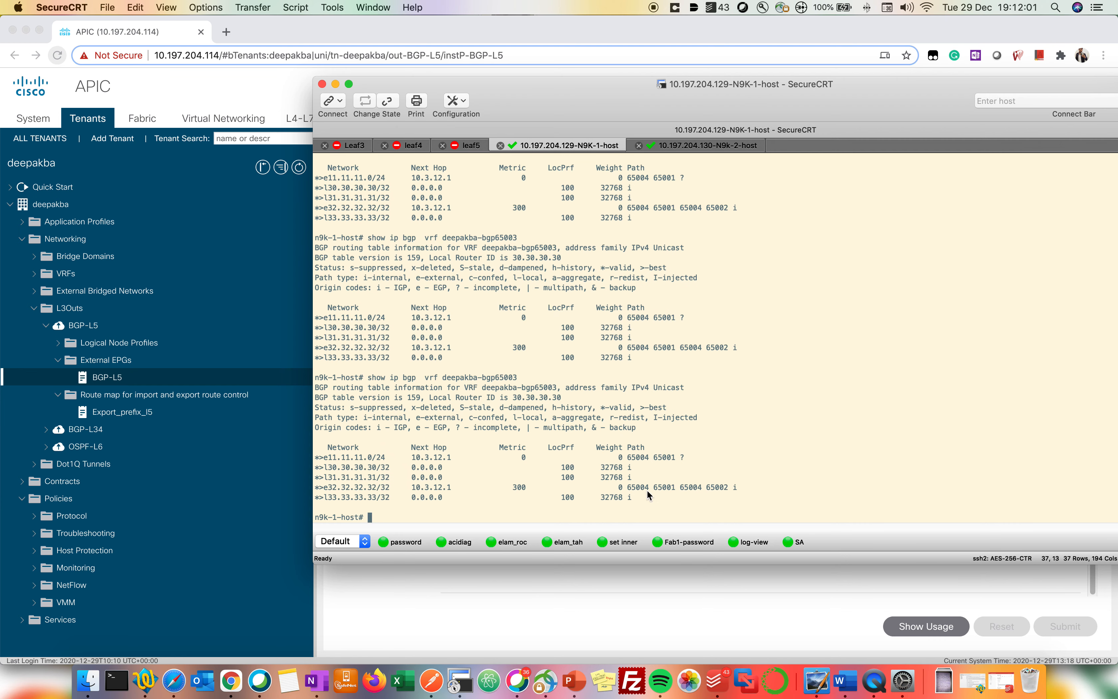
Step: Compare the metrics of 11.11.11.0/24 and 32.32.32.32/32 in the BGP table, and switch back to APIC
{"action": "left_click_drag", "start_coordinate": [330, 459], "coordinate": [591, 457]}
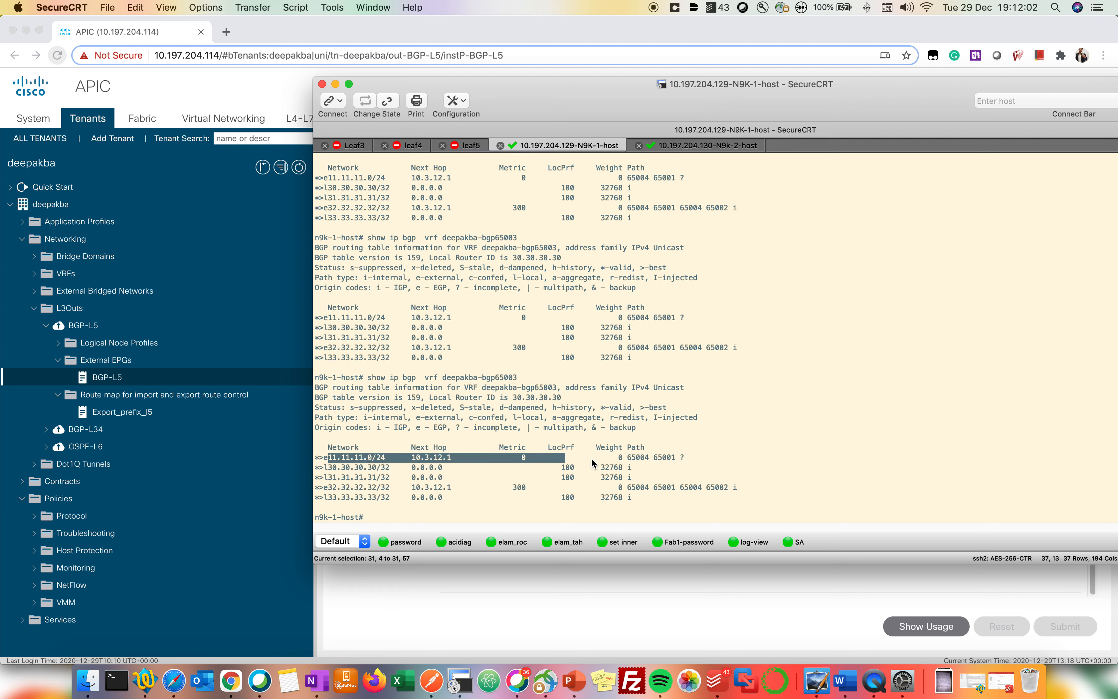
{"action": "left_click", "coordinate": [654, 458]}
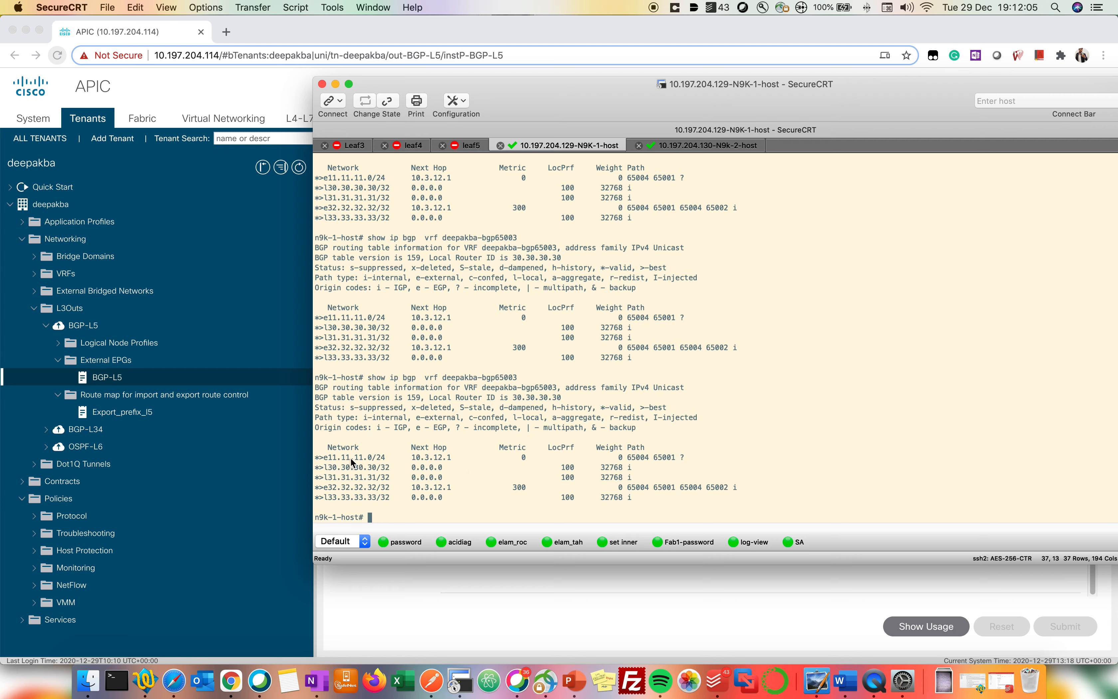
{"action": "left_click_drag", "start_coordinate": [350, 457], "coordinate": [445, 457]}
{"action": "left_click_drag", "start_coordinate": [513, 486], "coordinate": [640, 493]}
{"action": "left_click", "coordinate": [641, 494]}
{"action": "key", "text": "Return"}
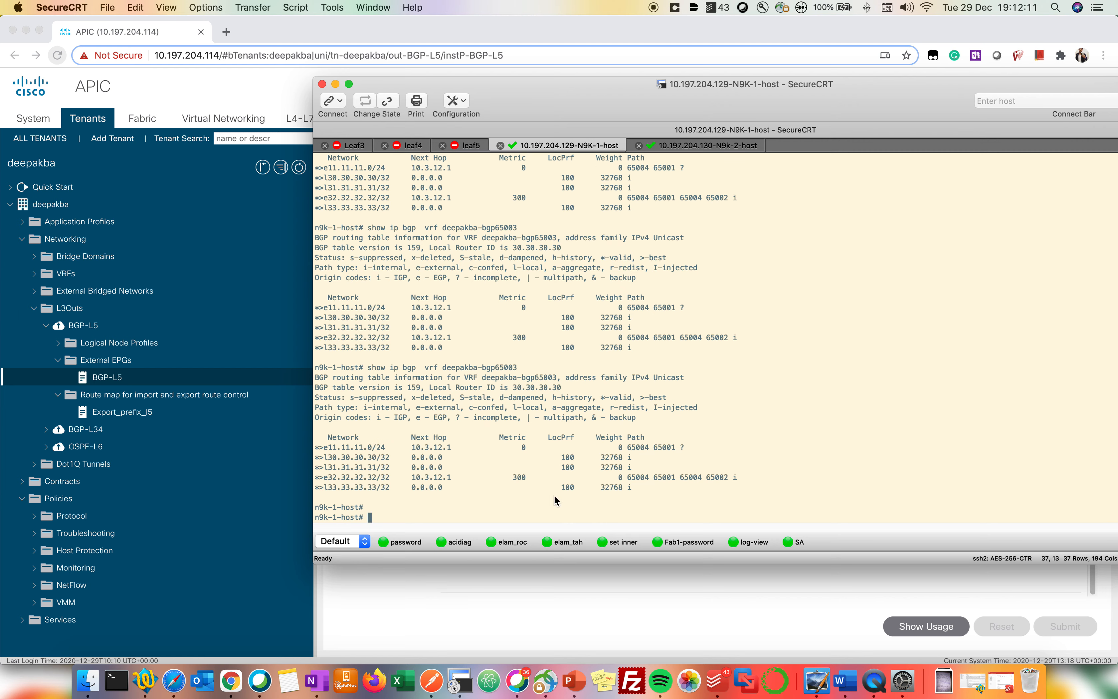
{"action": "left_click", "coordinate": [395, 629]}
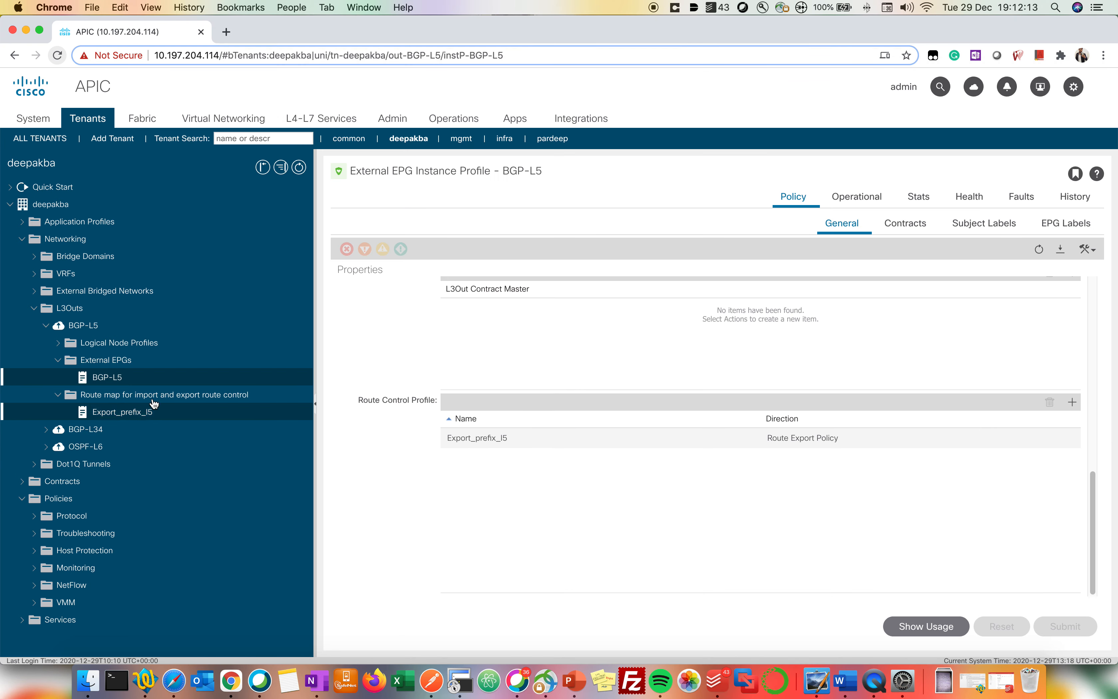
Step: On subnet 11.11.11.1/24 of bridge domain BD-server-vlan111, set L3 Out for Route Profile to BGP-L5 and Route Profile to Export_prefix_l5, and submit
{"action": "left_click", "coordinate": [34, 257]}
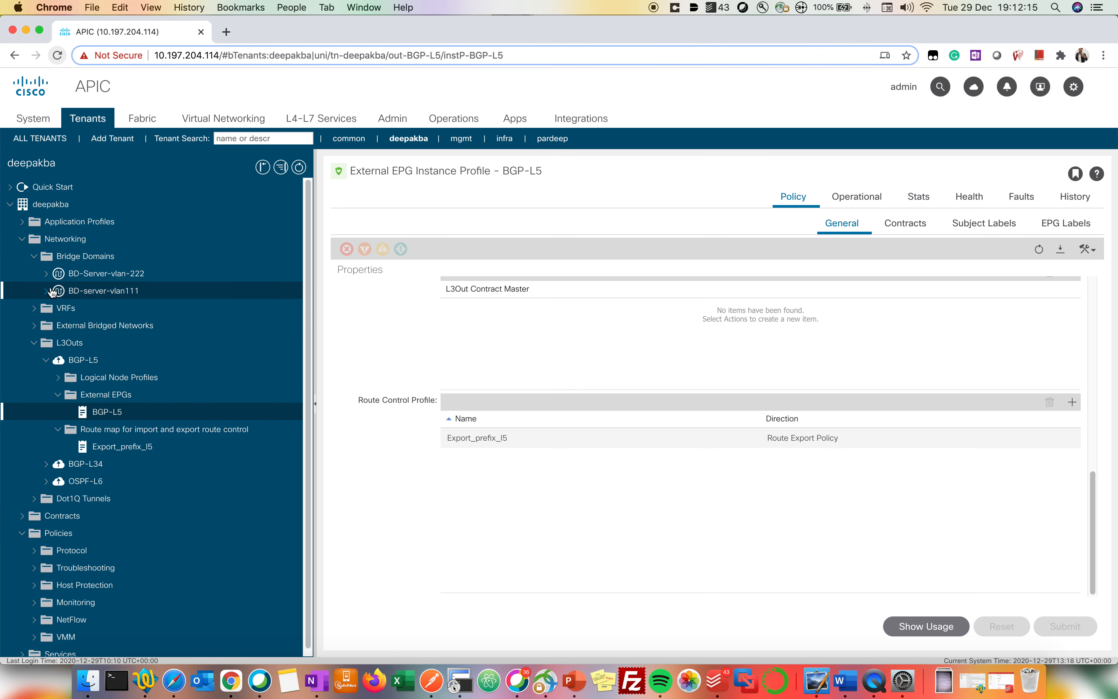
{"action": "left_click", "coordinate": [46, 291]}
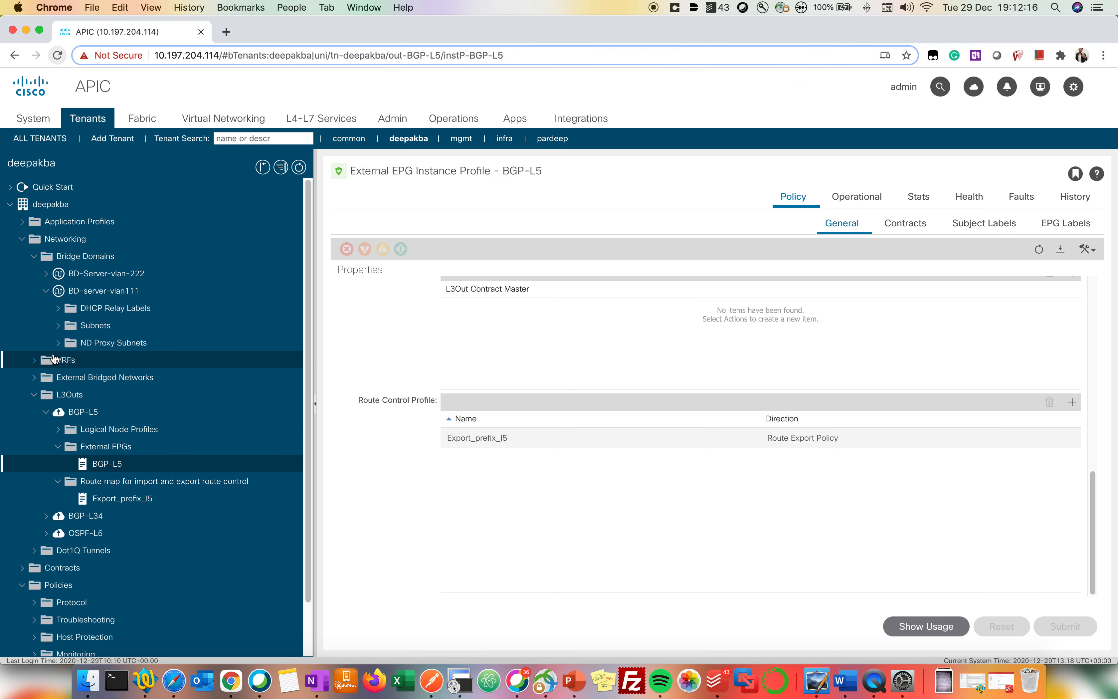
{"action": "left_click", "coordinate": [59, 325]}
{"action": "left_click", "coordinate": [106, 343]}
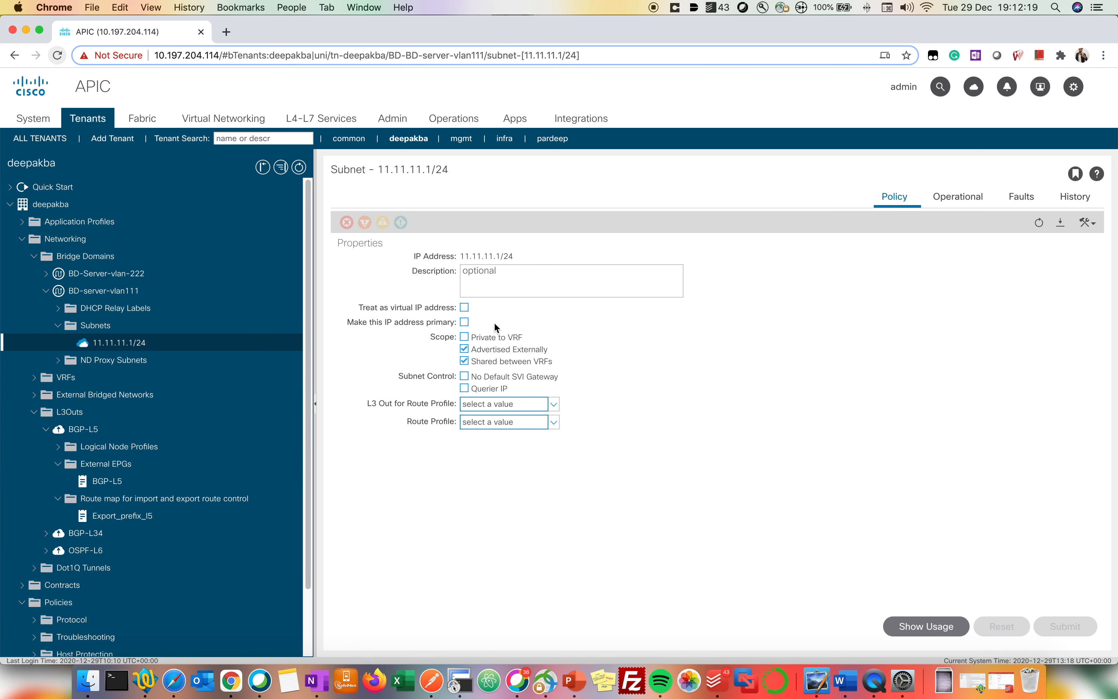
{"action": "left_click", "coordinate": [555, 405]}
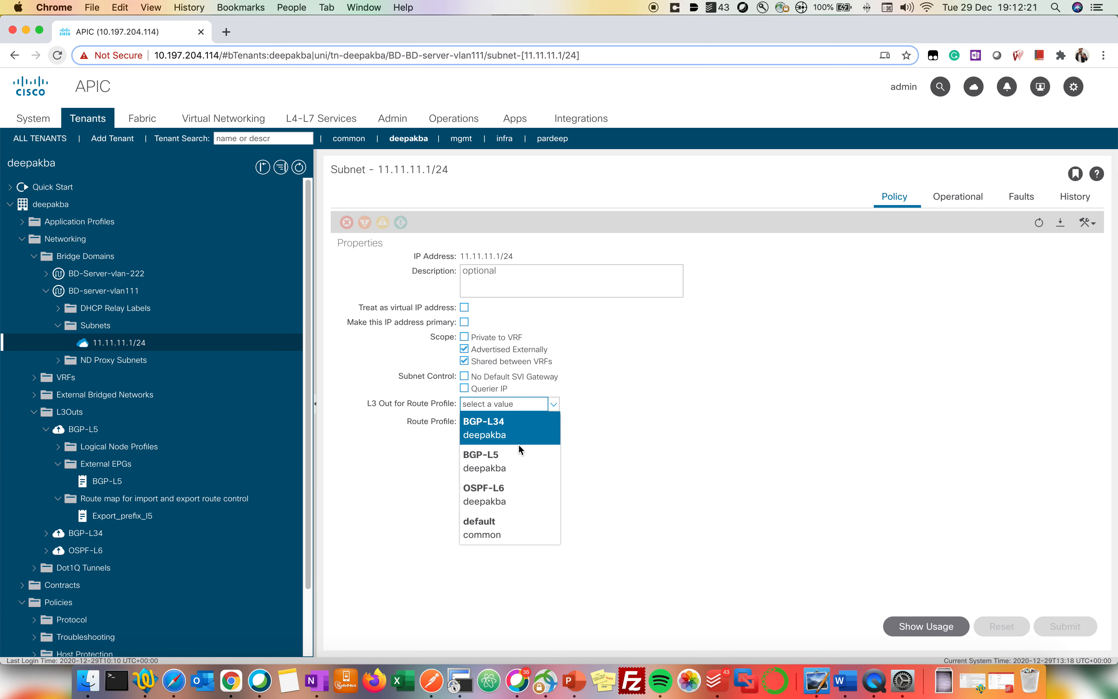
{"action": "left_click", "coordinate": [540, 453]}
{"action": "left_click", "coordinate": [555, 421]}
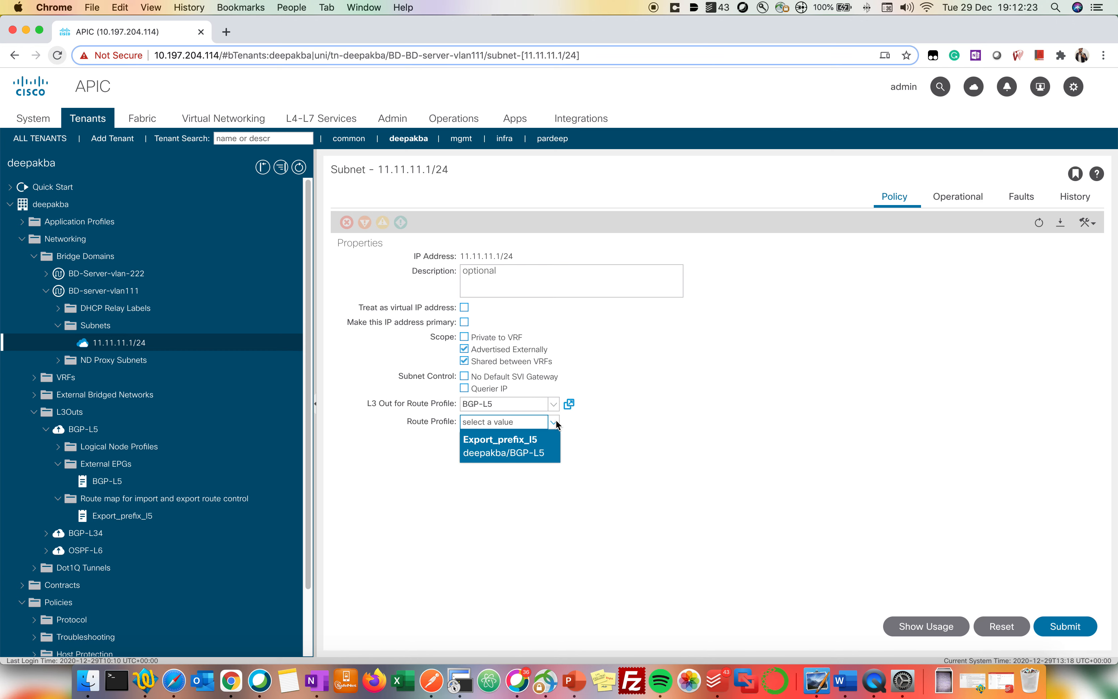
{"action": "left_click", "coordinate": [534, 439]}
{"action": "left_click", "coordinate": [1066, 627]}
{"action": "left_click", "coordinate": [755, 498]}
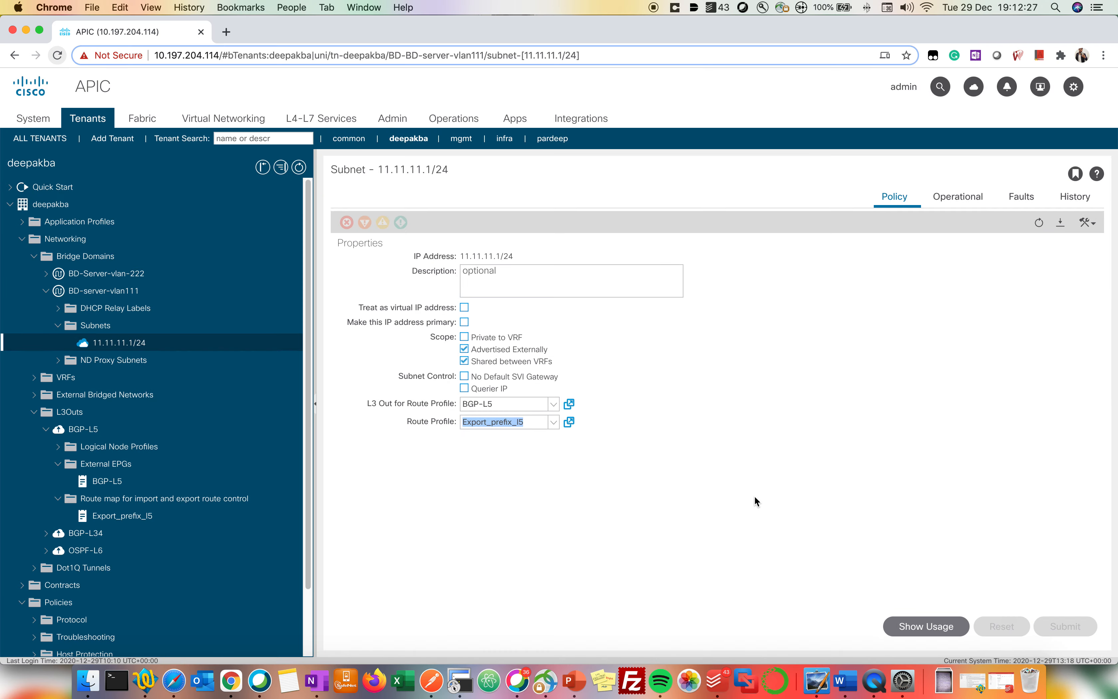
Step: Switch to SecureCRT and rerun show ip bgp vrf deepakba-bgp65003 on N9K-1-host several times
{"action": "left_click", "coordinate": [460, 680]}
{"action": "left_click_drag", "start_coordinate": [566, 476], "coordinate": [567, 487]}
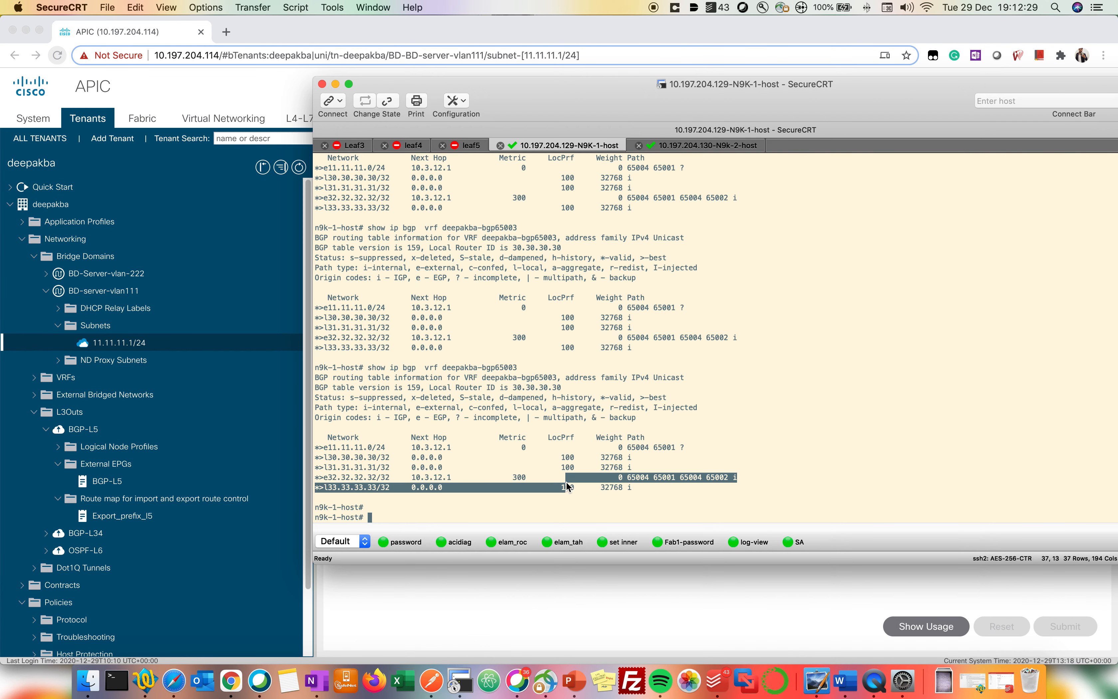
{"action": "key", "text": "Up"}
{"action": "key", "text": "Return"}
{"action": "key", "text": "Up"}
{"action": "key", "text": "Return"}
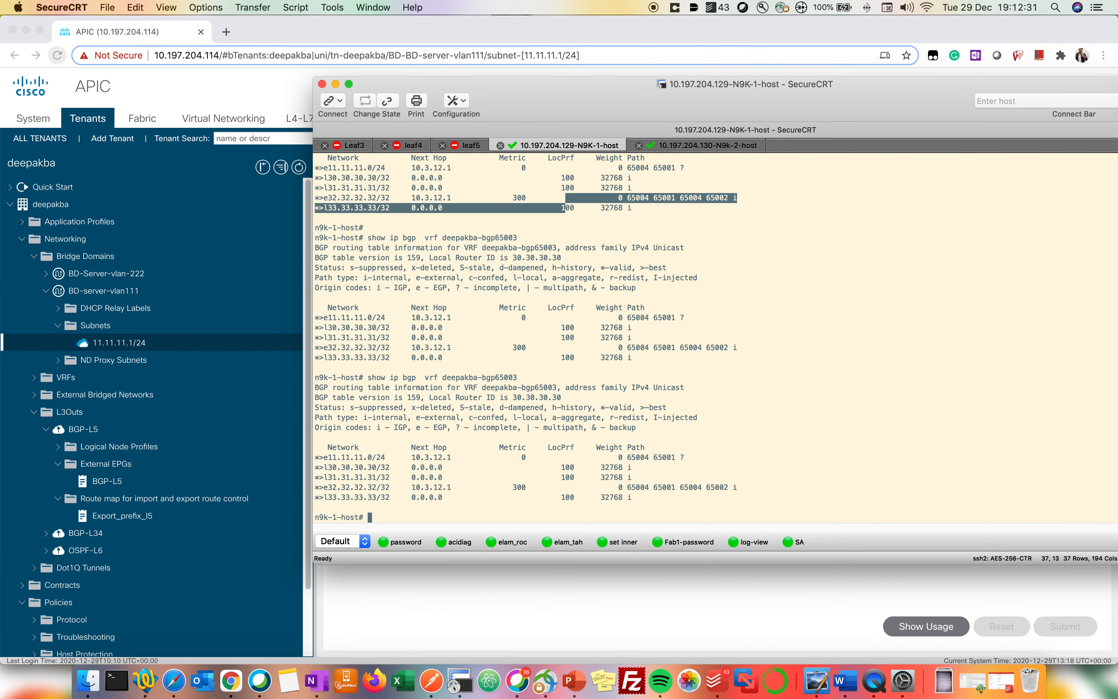
{"action": "key", "text": "Up"}
{"action": "key", "text": "Return"}
{"action": "key", "text": "Up"}
{"action": "key", "text": "Return"}
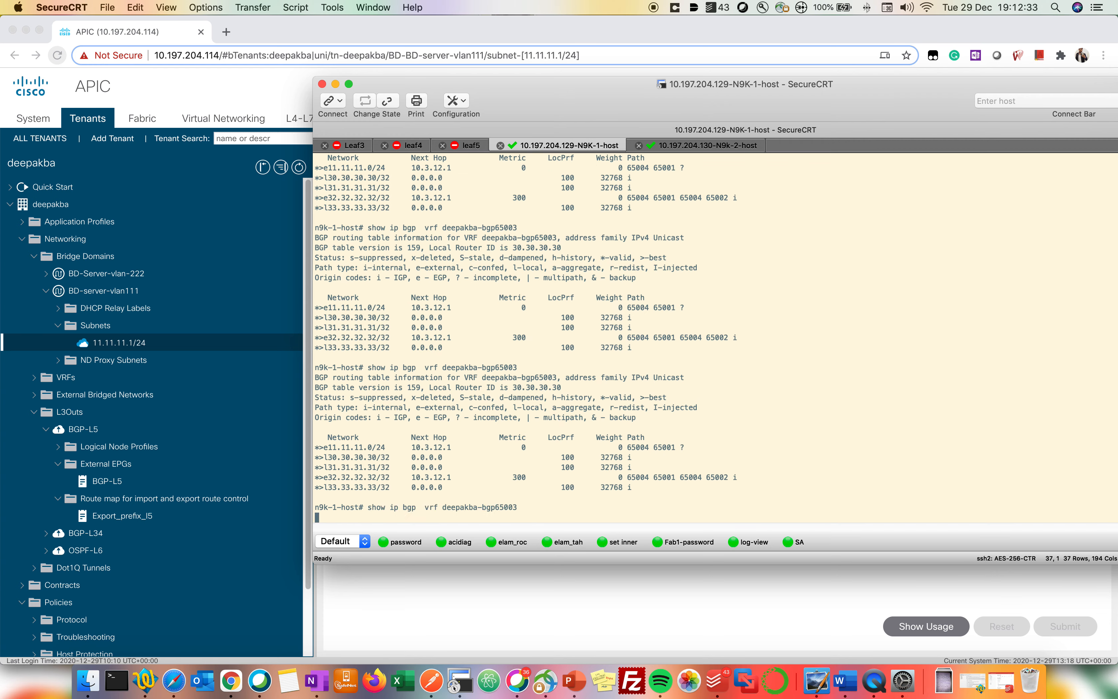
{"action": "key", "text": "Up"}
{"action": "key", "text": "Return"}
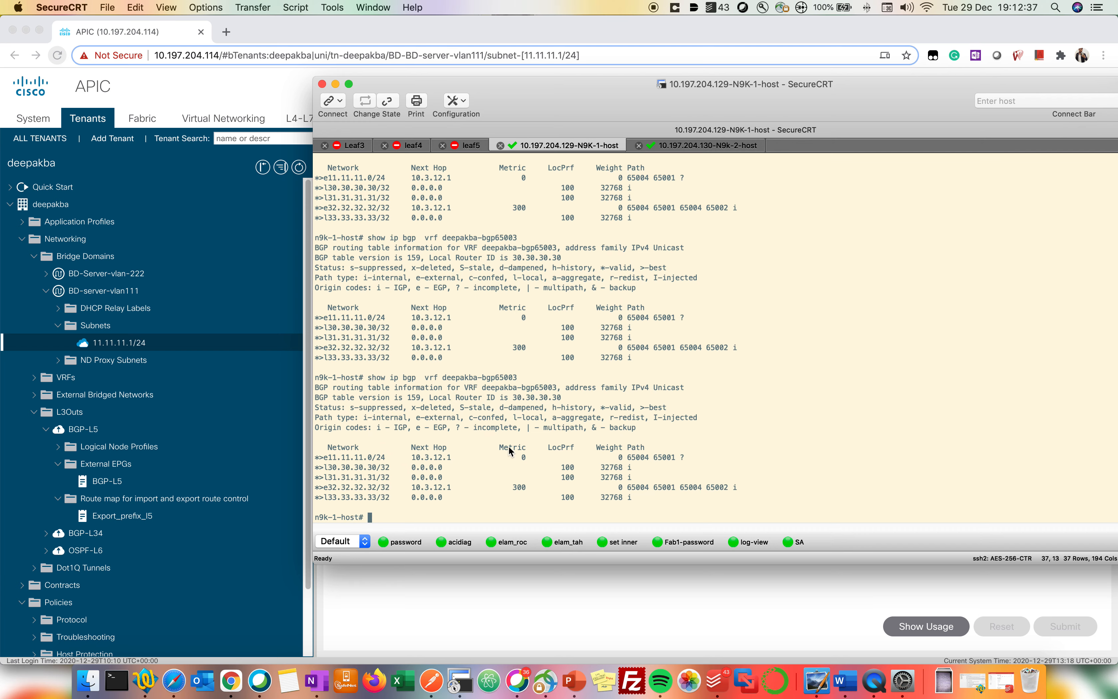
Step: Check the metrics of routes 11.11.11.0/24 and 32.32.32.32/32 in the latest BGP table output
{"action": "left_click_drag", "start_coordinate": [376, 289], "coordinate": [418, 464]}
{"action": "left_click", "coordinate": [419, 472]}
{"action": "left_click_drag", "start_coordinate": [530, 456], "coordinate": [509, 457]}
{"action": "left_click_drag", "start_coordinate": [332, 457], "coordinate": [420, 457]}
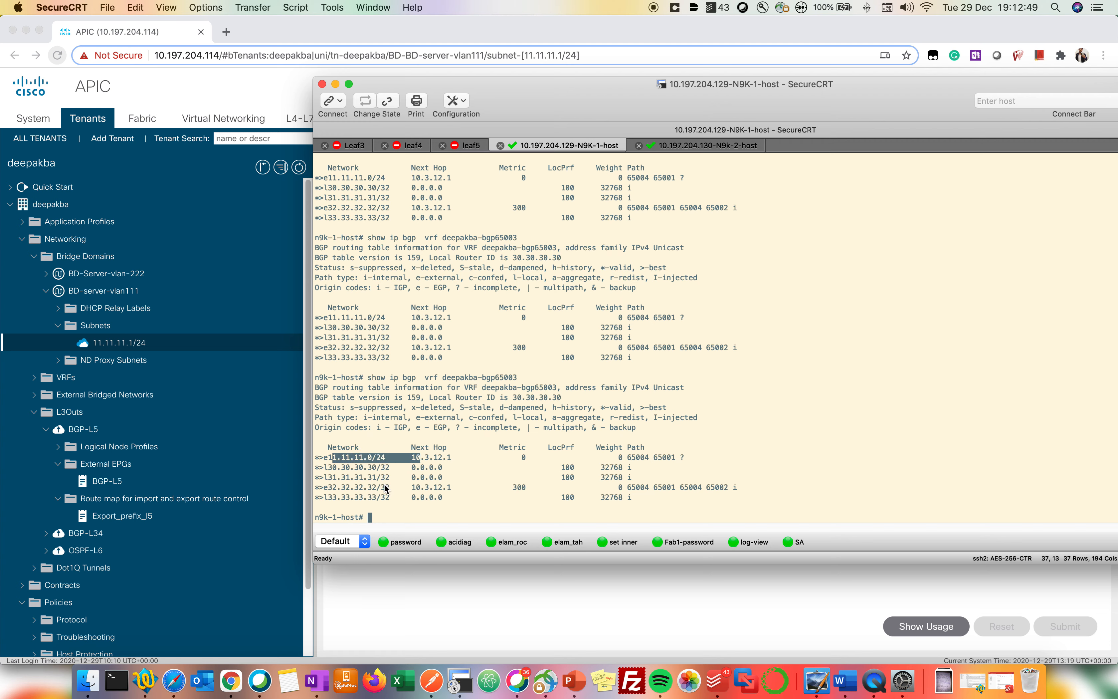
{"action": "left_click_drag", "start_coordinate": [333, 487], "coordinate": [517, 492]}
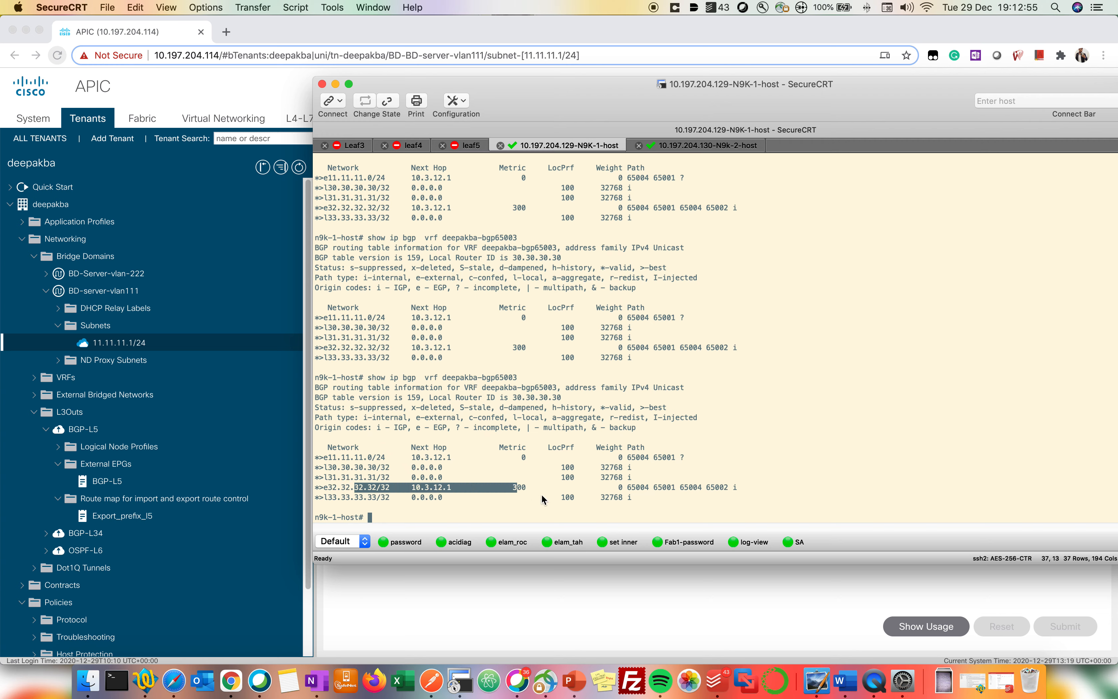
Step: Switch to APIC and add match rule BD-111 to the Set_metric_300 context of route map Export_prefix_l5
{"action": "left_click", "coordinate": [443, 596]}
{"action": "left_click", "coordinate": [144, 515]}
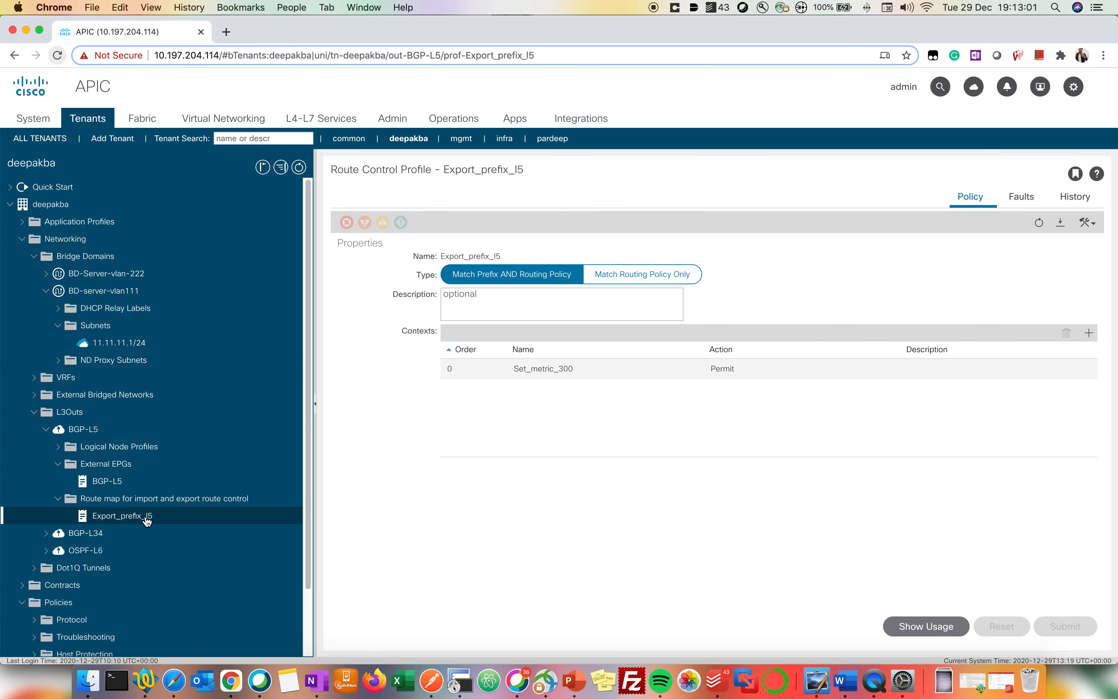
{"action": "double_click", "coordinate": [725, 372]}
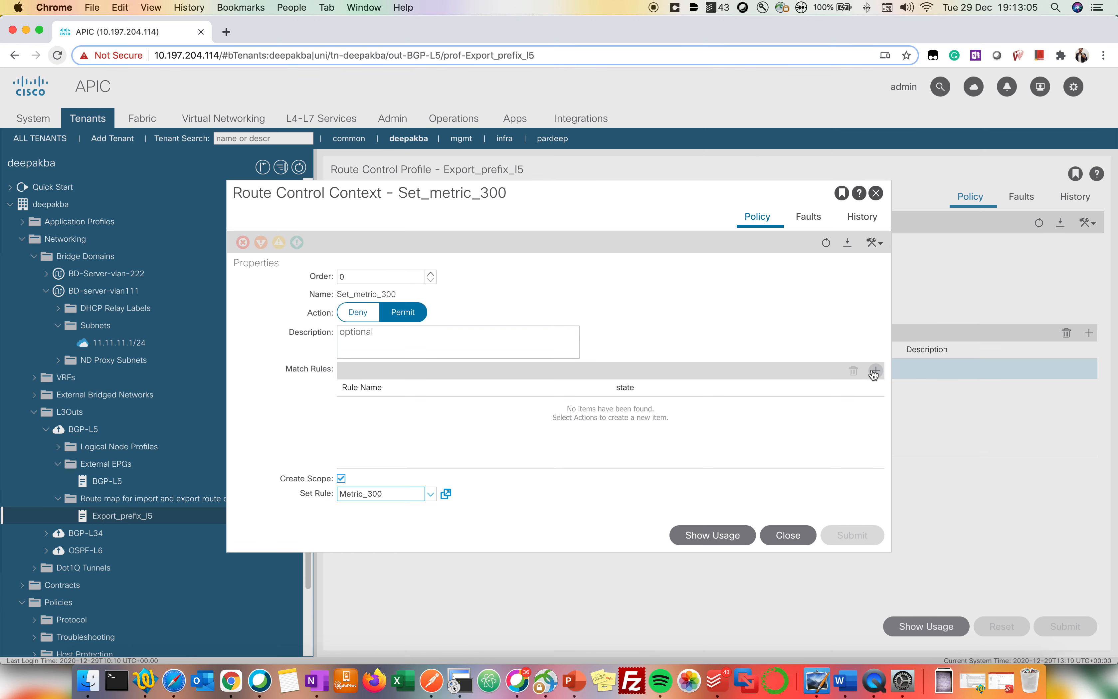
{"action": "left_click", "coordinate": [875, 371]}
{"action": "left_click", "coordinate": [605, 402]}
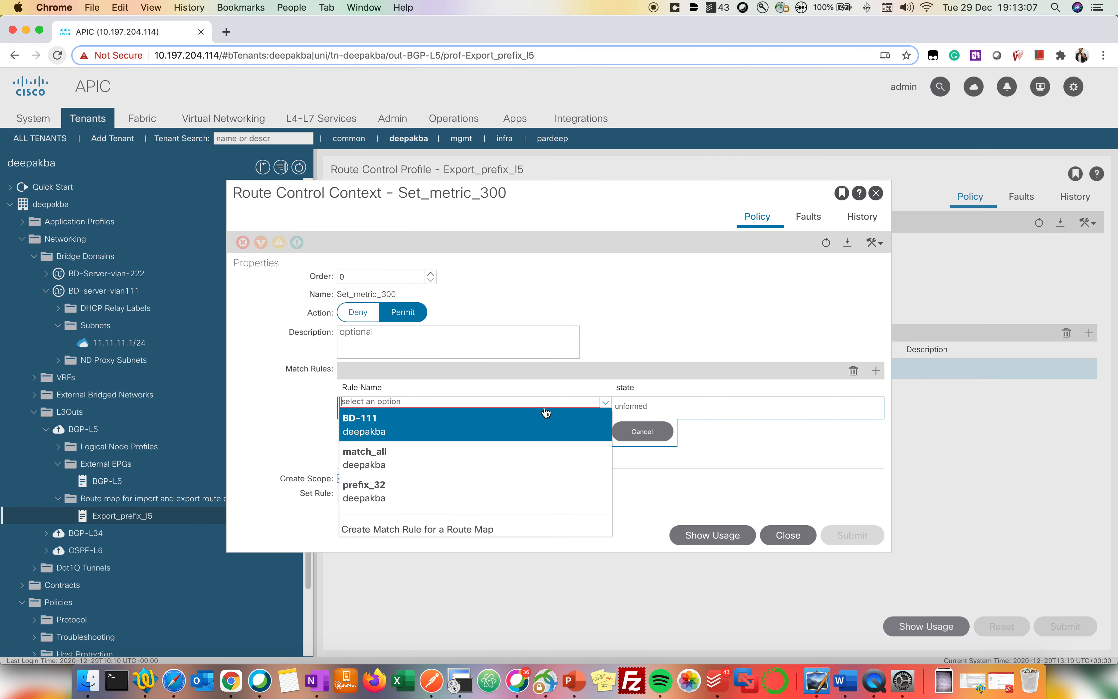
{"action": "left_click", "coordinate": [426, 431]}
{"action": "left_click", "coordinate": [579, 432]}
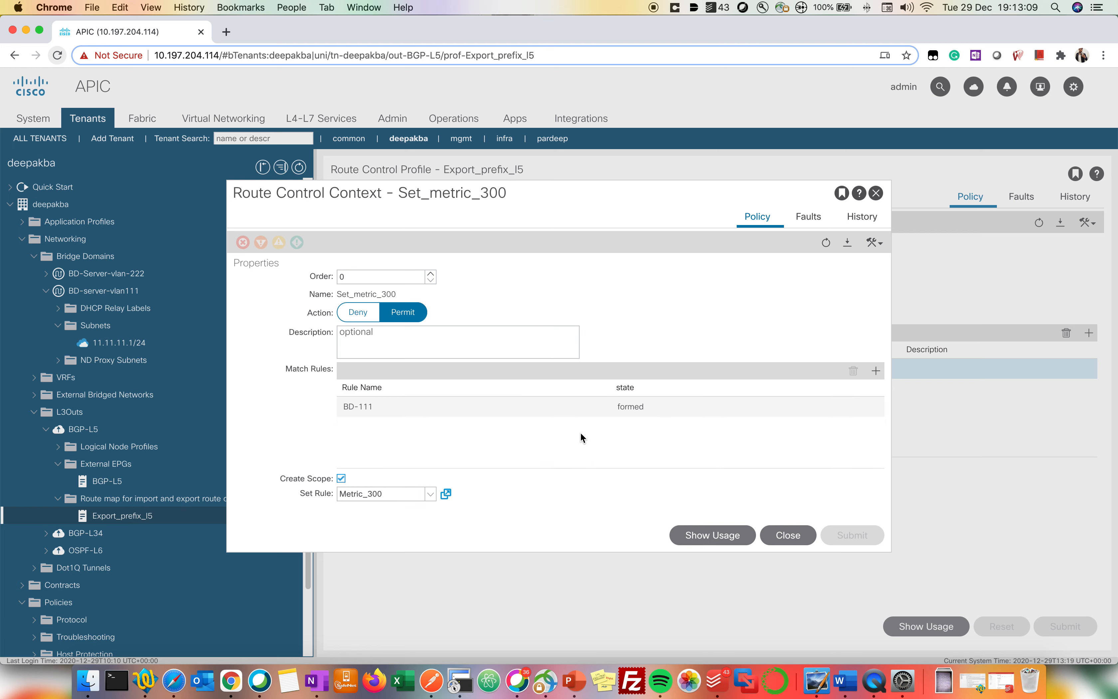
Step: Switch to SecureCRT, rerun the BGP table command on N9K-1-host, and compare the metrics of 11.11.11.0/24 and 32.32.32.32/32 with the previous output
{"action": "left_click", "coordinate": [460, 679]}
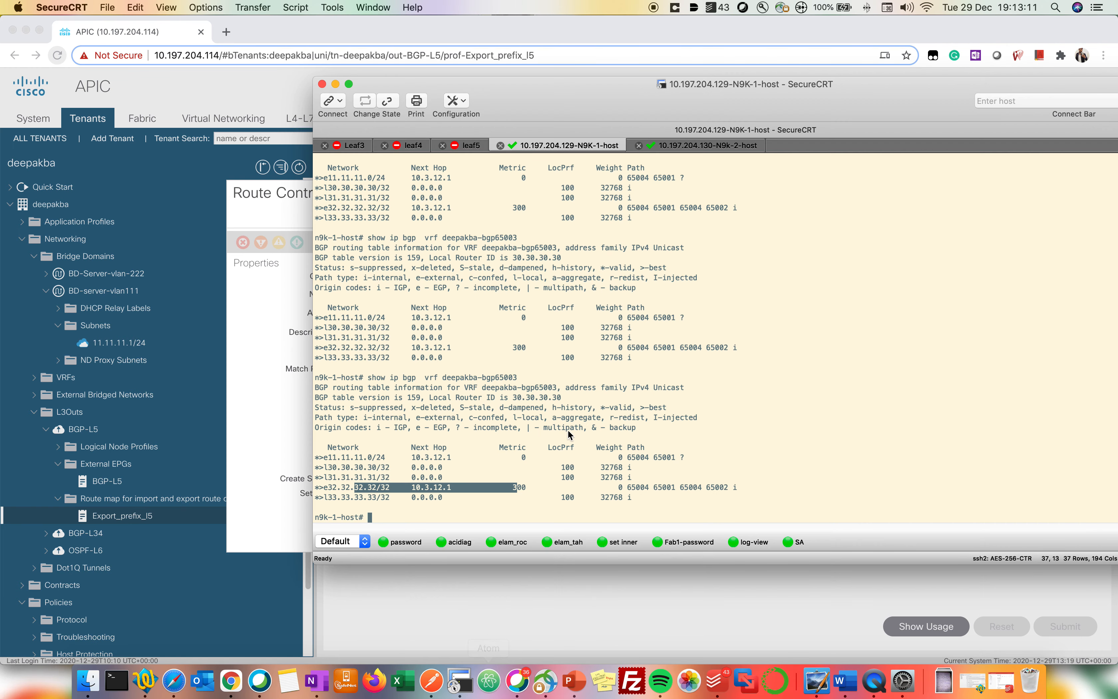
{"action": "key", "text": "Up"}
{"action": "key", "text": "Return"}
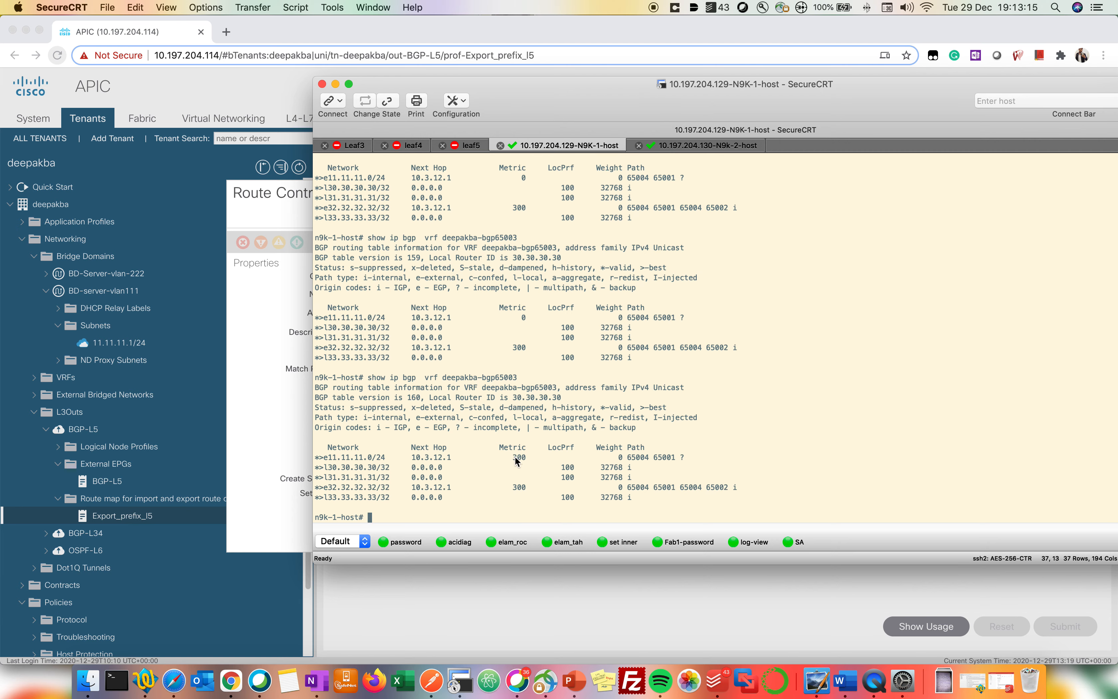
{"action": "double_click", "coordinate": [518, 457]}
{"action": "double_click", "coordinate": [519, 487]}
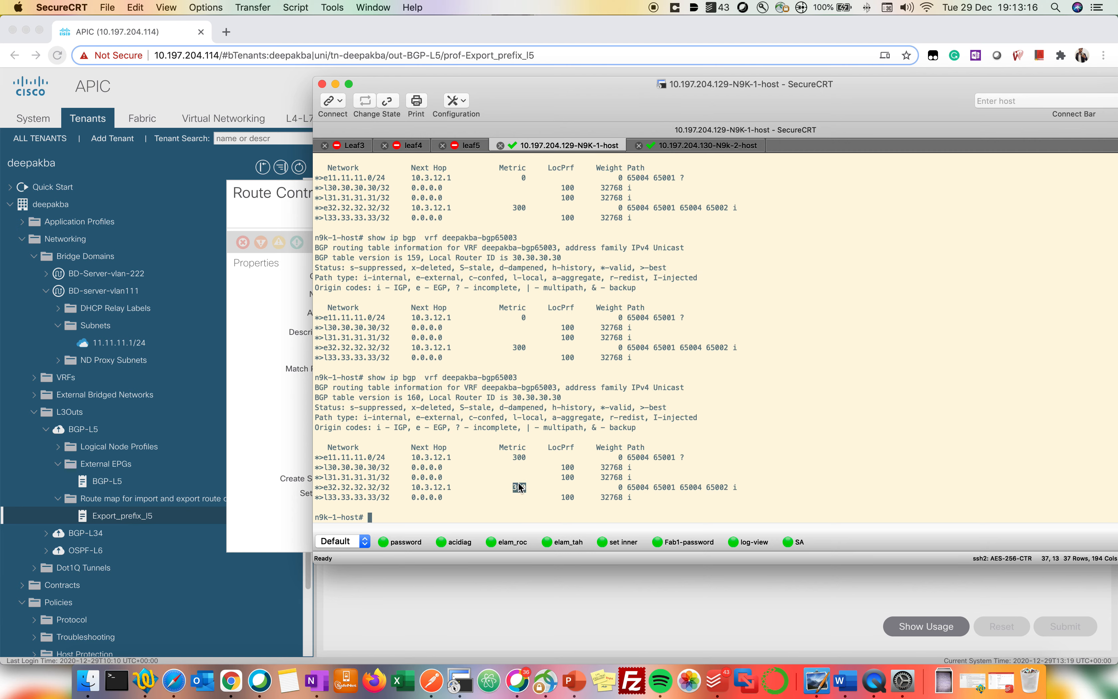
{"action": "double_click", "coordinate": [523, 317]}
{"action": "double_click", "coordinate": [515, 459]}
{"action": "double_click", "coordinate": [523, 487]}
Step: Rerun show ip bgp vrf deepakba-bgp65003 once more, and close the Set_metric_300 route control context in APIC
{"action": "left_click", "coordinate": [540, 463]}
{"action": "key", "text": "Return"}
{"action": "key", "text": "Return"}
{"action": "key", "text": "Up"}
{"action": "key", "text": "Return"}
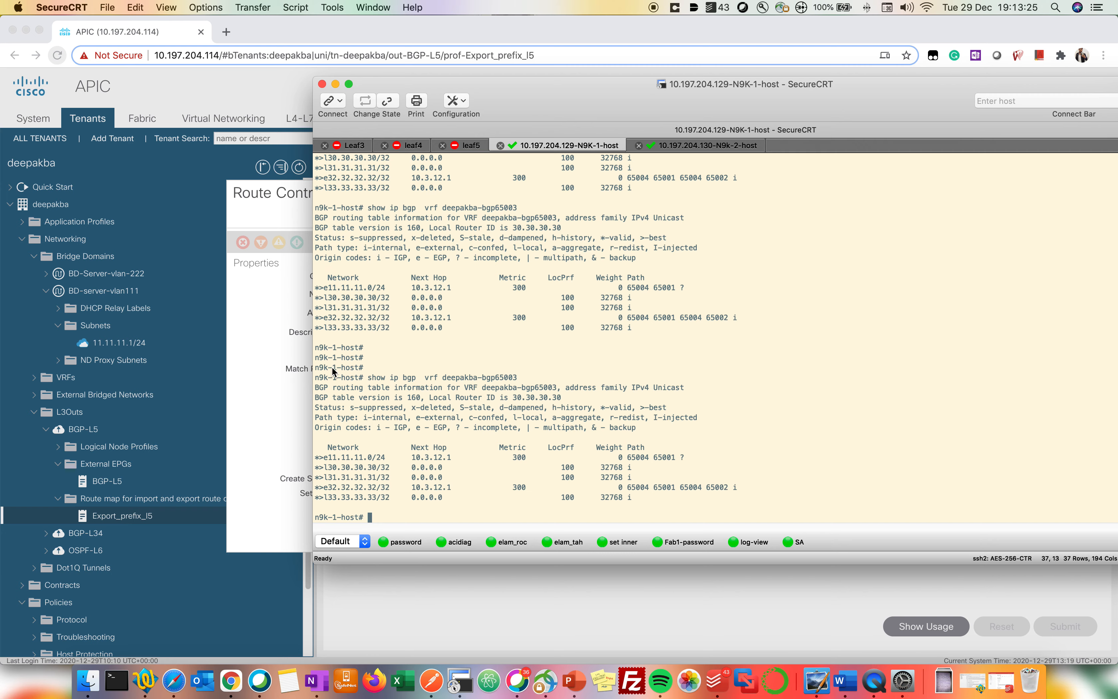
{"action": "left_click", "coordinate": [282, 415]}
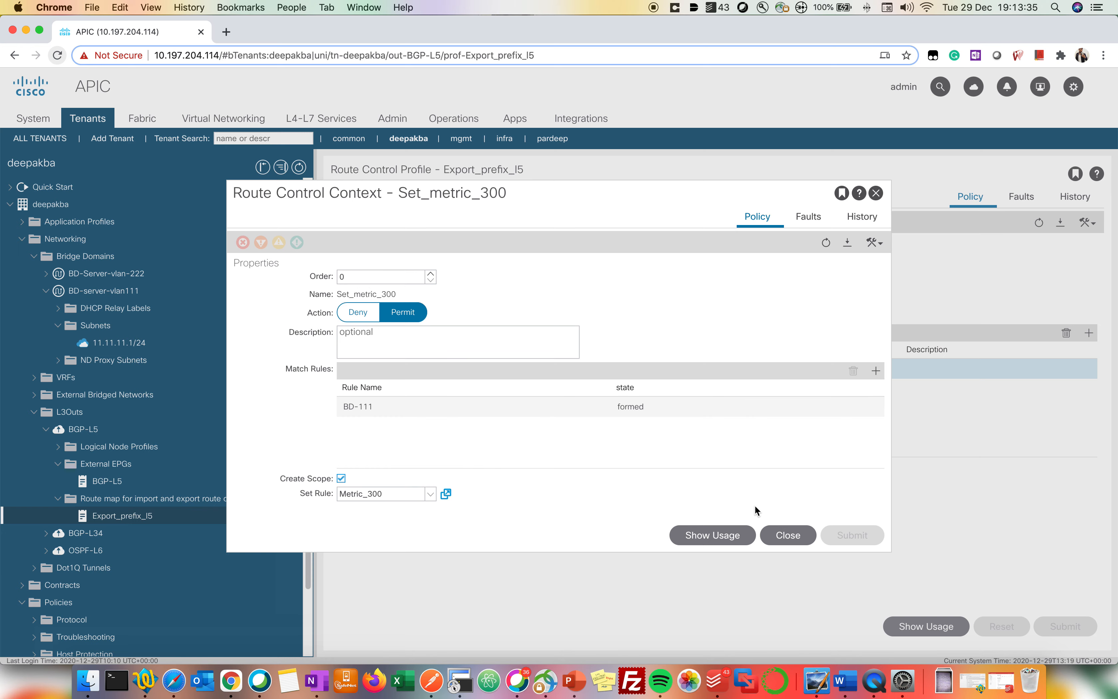
{"action": "left_click", "coordinate": [789, 535]}
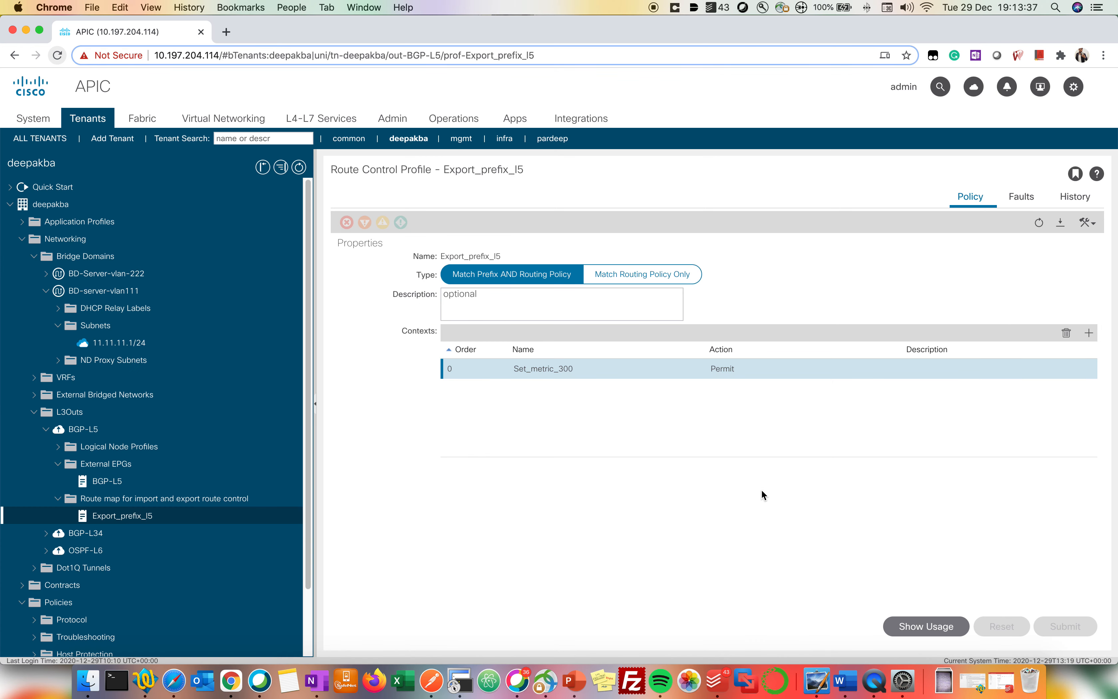
Step: Switch to SecureCRT, maximize its window, and reconnect the leaf5 session
{"action": "left_click", "coordinate": [460, 680]}
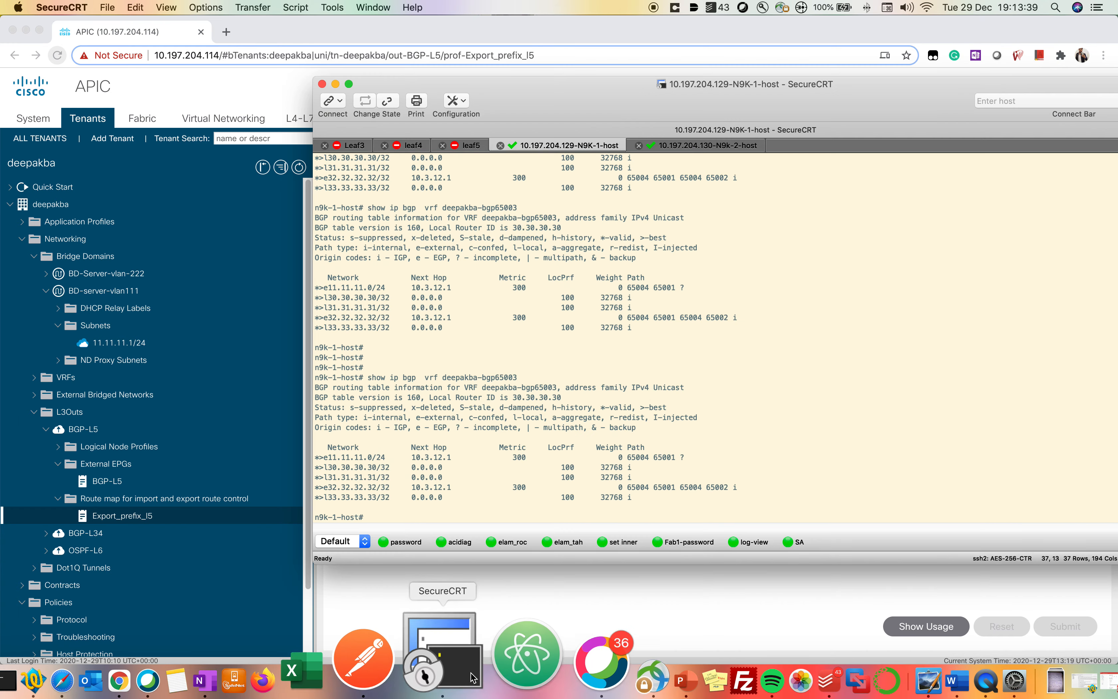
{"action": "double_click", "coordinate": [554, 91]}
{"action": "left_click", "coordinate": [152, 84]}
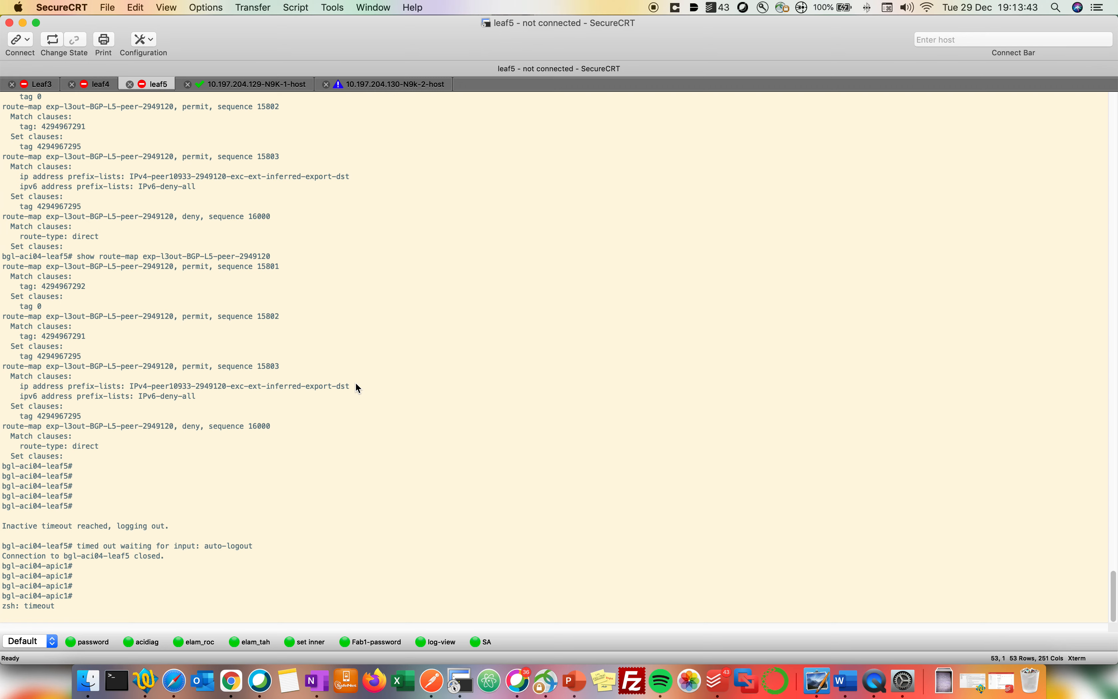
{"action": "key", "text": "Return"}
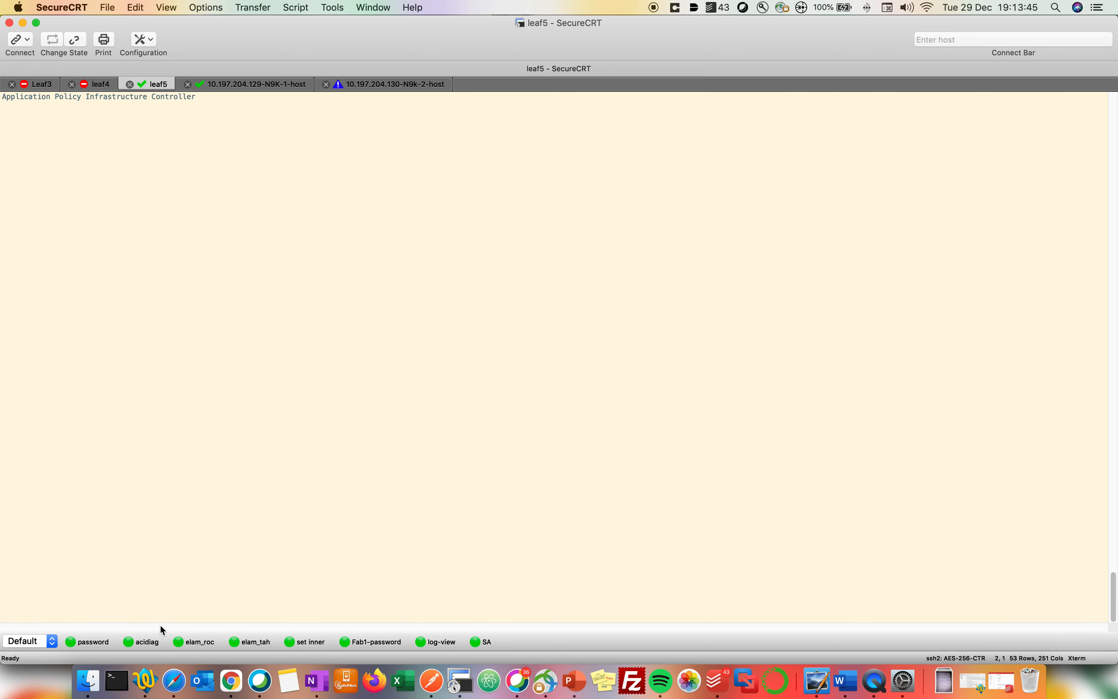
Step: List the fabric nodes with acidiag fnvread and attach to bgl-aci04-leaf5
{"action": "left_click", "coordinate": [146, 641]}
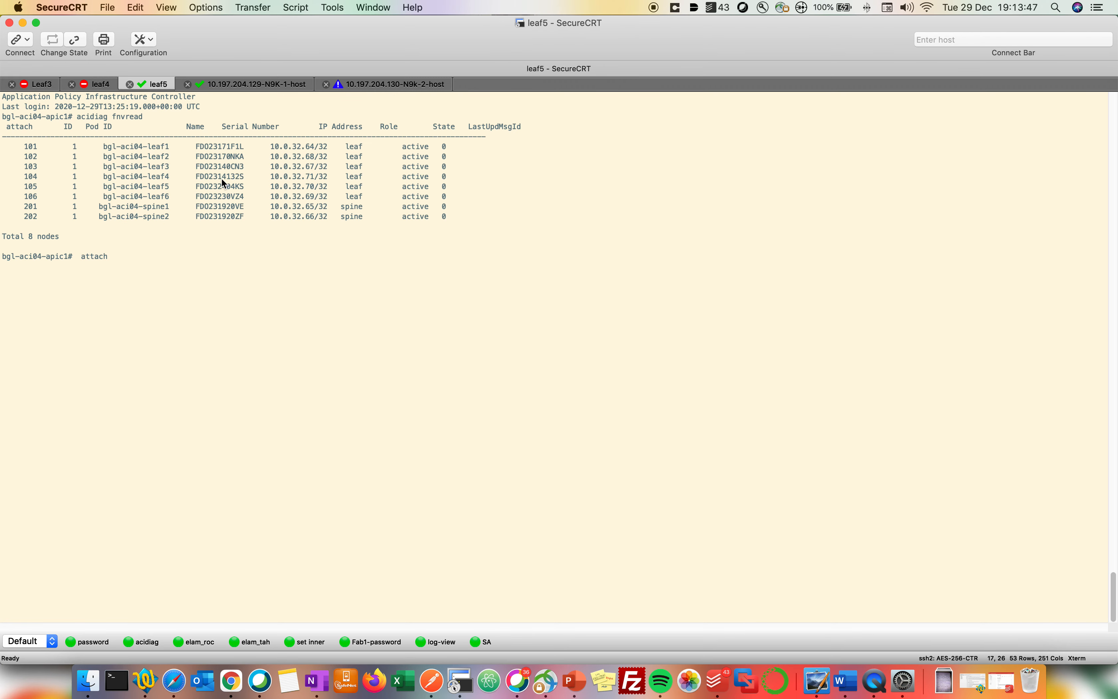
{"action": "left_click_drag", "start_coordinate": [170, 186], "coordinate": [105, 187]}
{"action": "type", "text": "bgl-aci04-leaf5"}
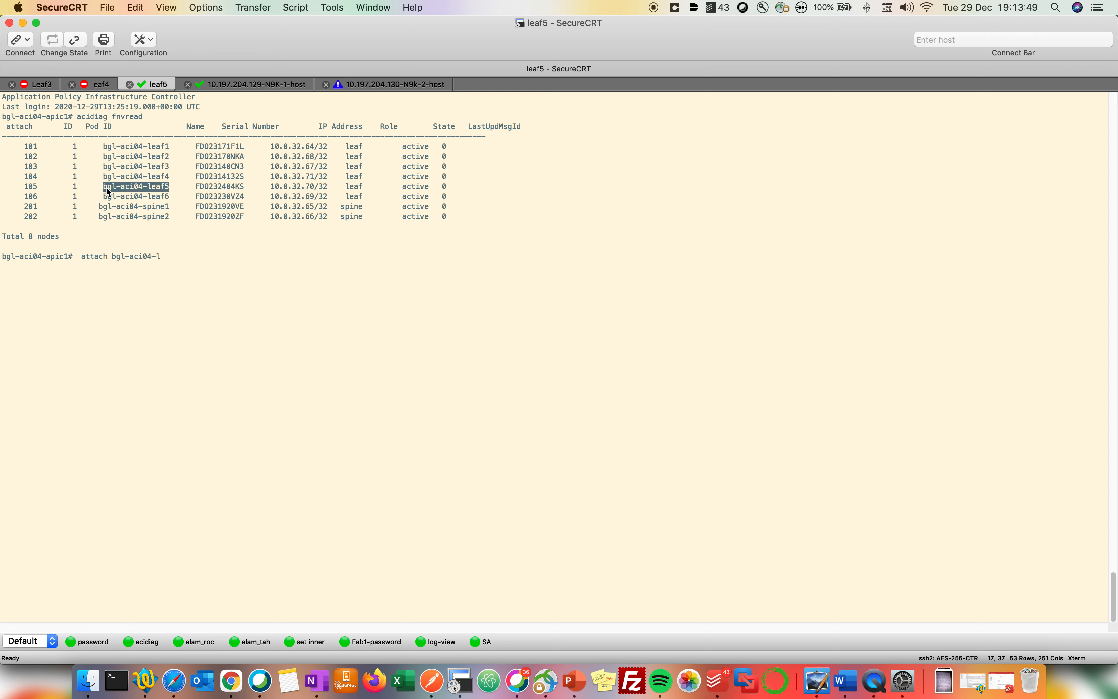
{"action": "key", "text": "Return"}
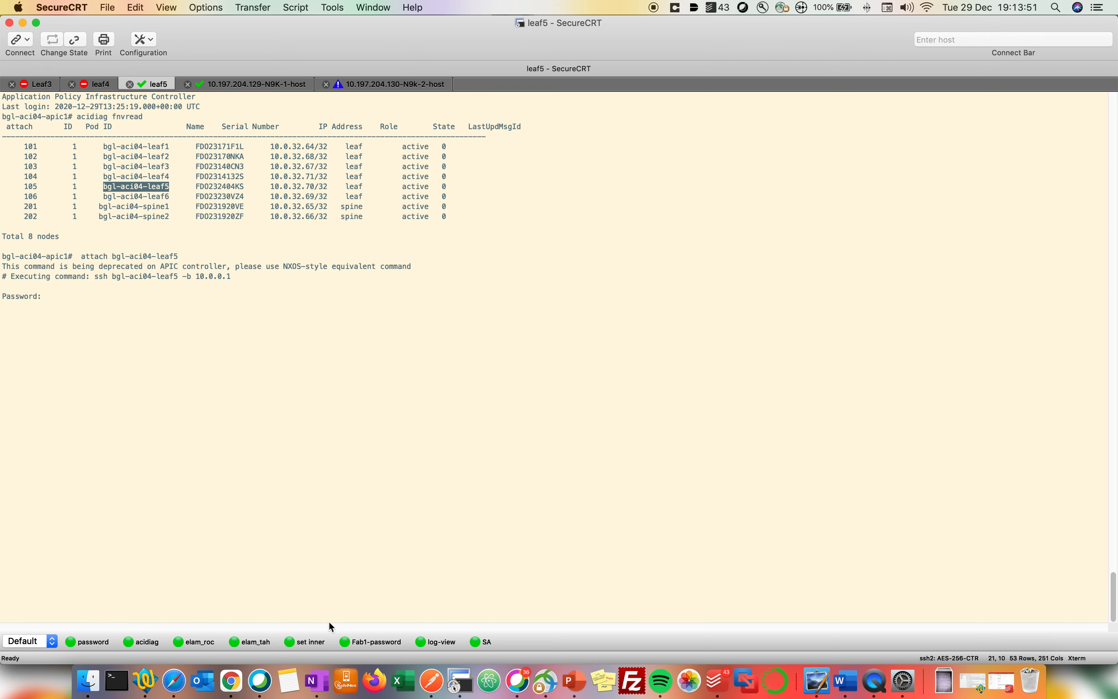
Step: Enter the login password for bgl-aci04-leaf5 to reach its command prompt
{"action": "left_click", "coordinate": [359, 638]}
{"action": "key", "text": "Return"}
{"action": "key", "text": "Return"}
{"action": "key", "text": "Return"}
{"action": "key", "text": "Return"}
{"action": "key", "text": "Return"}
{"action": "key", "text": "Return"}
{"action": "key", "text": "Return"}
{"action": "key", "text": "Return"}
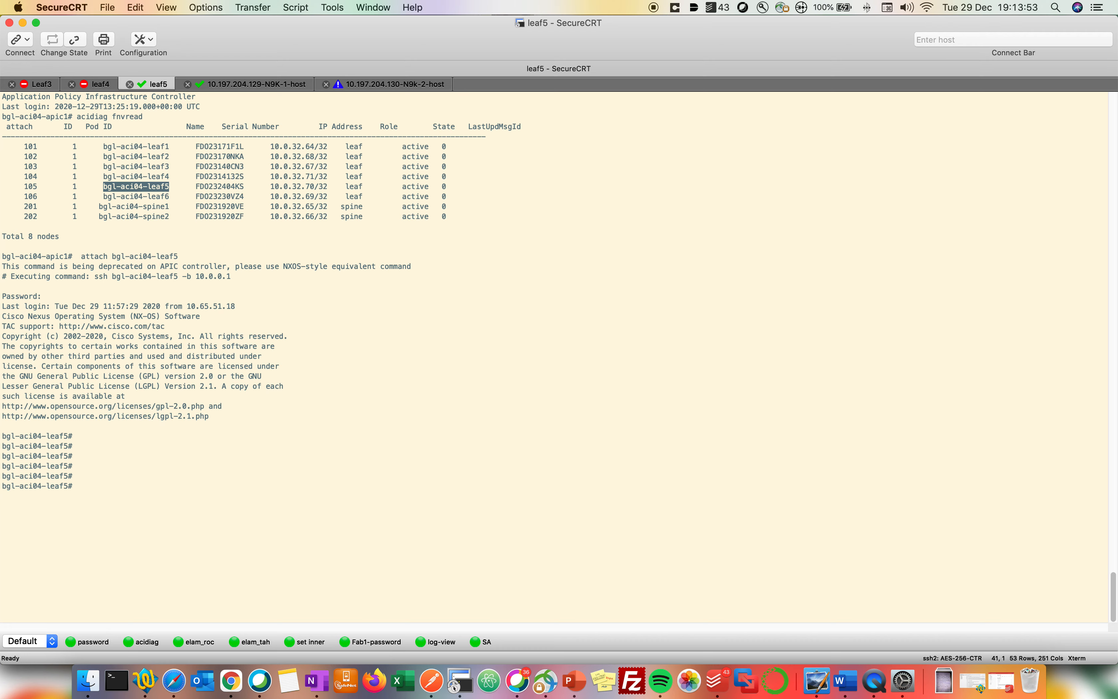
Step: Start the vsh shell on bgl-aci04-leaf5
{"action": "type", "text": "show"}
{"action": "key", "text": "BackSpace"}
{"action": "key", "text": "BackSpace"}
{"action": "key", "text": "BackSpace"}
{"action": "key", "text": "BackSpace"}
{"action": "type", "text": "vsh"}
{"action": "key", "text": "Return"}
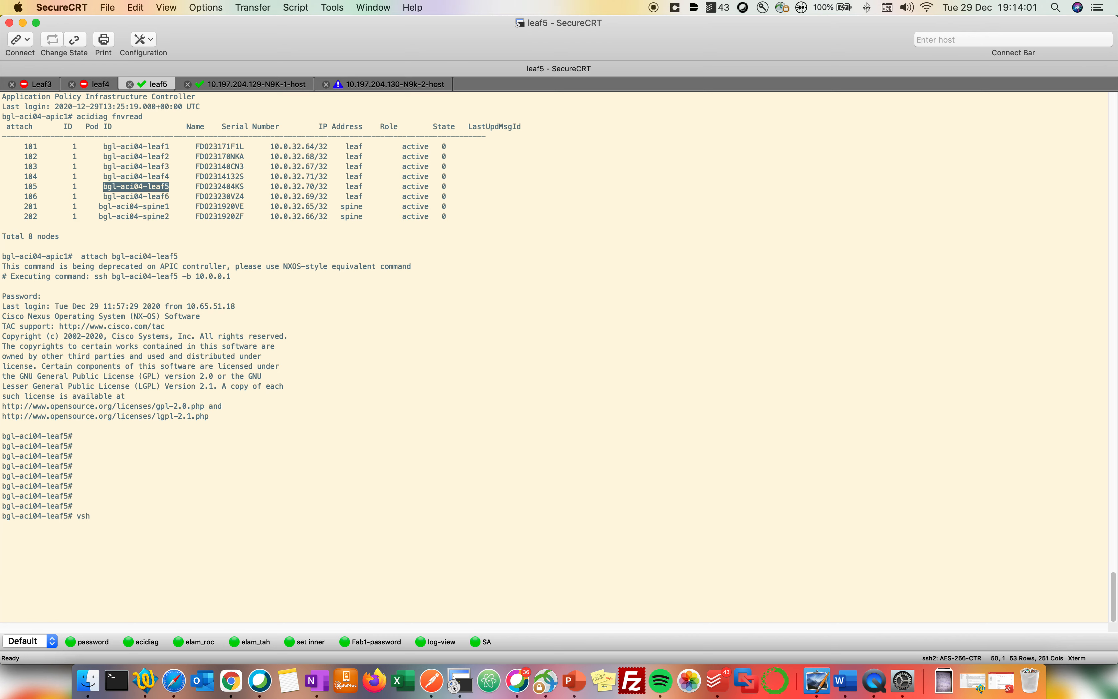
{"action": "key", "text": "Return"}
{"action": "key", "text": "Return"}
{"action": "key", "text": "Return"}
{"action": "key", "text": "Return"}
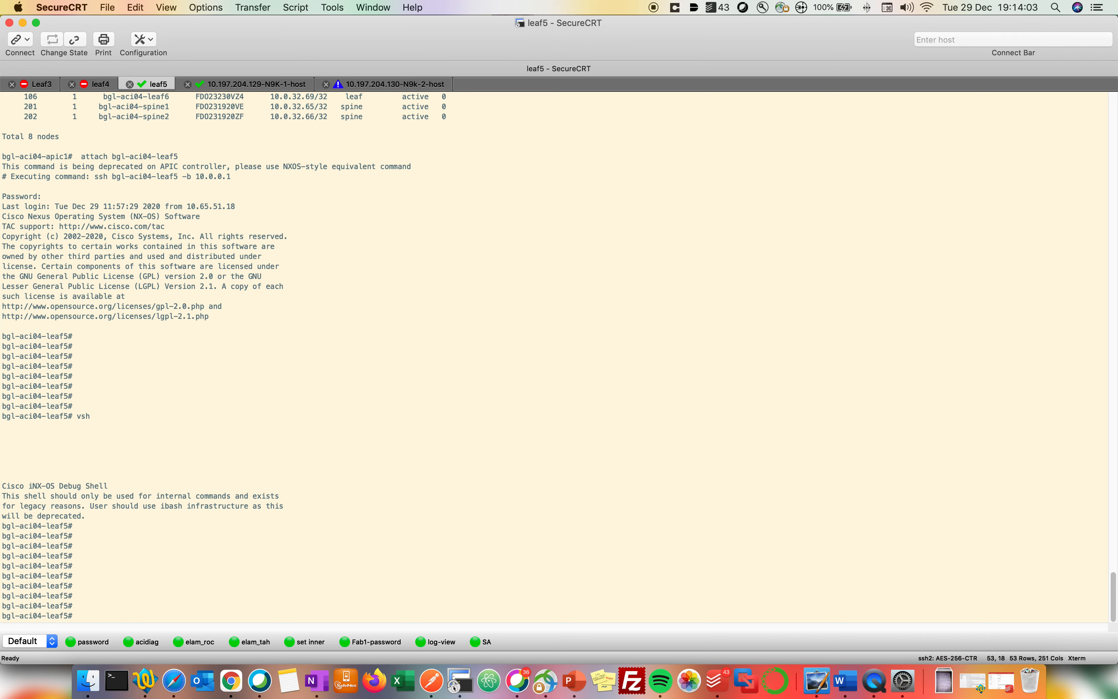
Step: Compose the command show bgp ipv4 unicast summary in the leaf5 shell, listing the available keywords along the way
{"action": "type", "text": "show"}
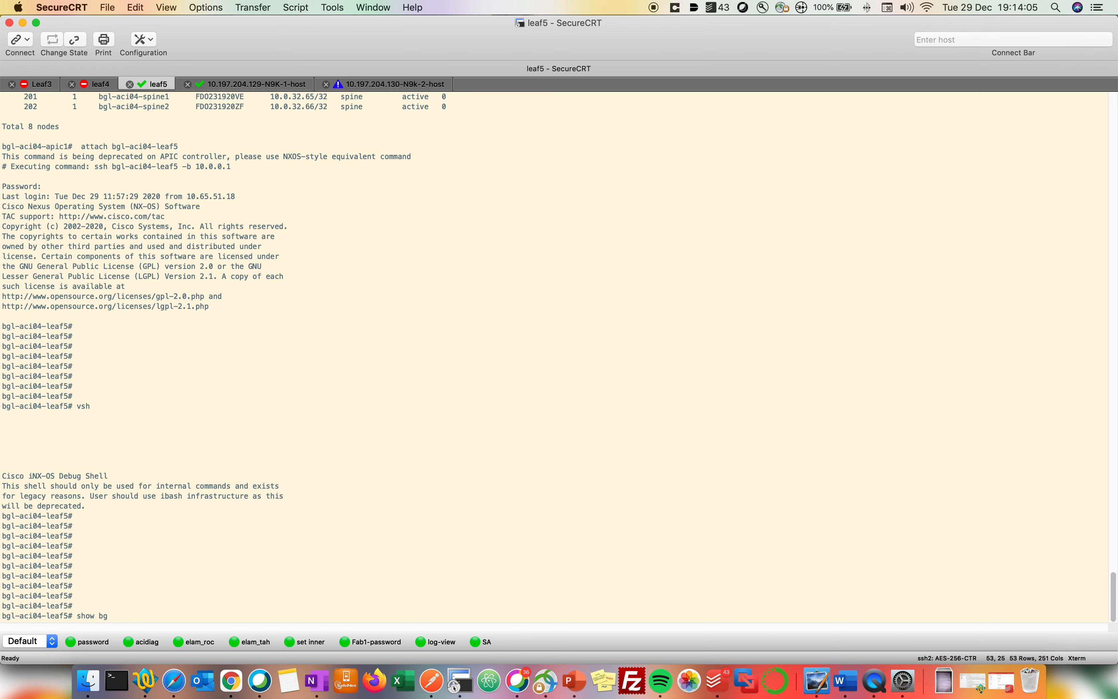
{"action": "type", "text": " bg"}
{"action": "key", "text": "Tab"}
{"action": "key", "text": "Tab"}
{"action": "type", "text": "ip"}
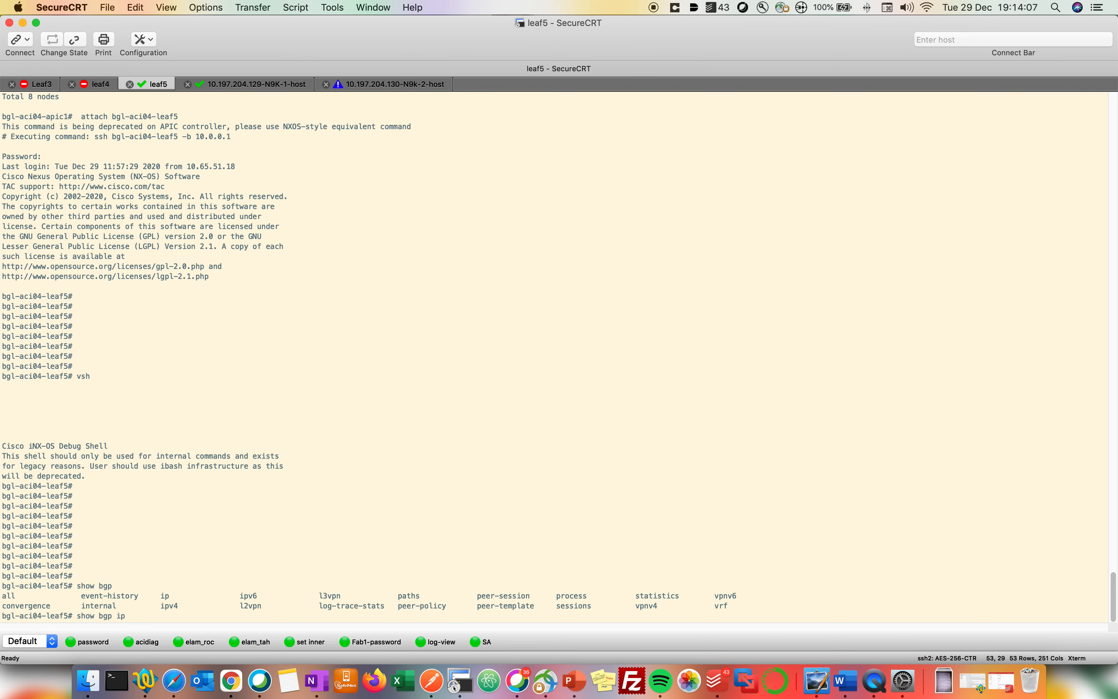
{"action": "type", "text": "v4 unicast  s"}
{"action": "key", "text": "Tab"}
{"action": "type", "text": "u"}
{"action": "key", "text": "Tab"}
{"action": "type", "text": "n"}
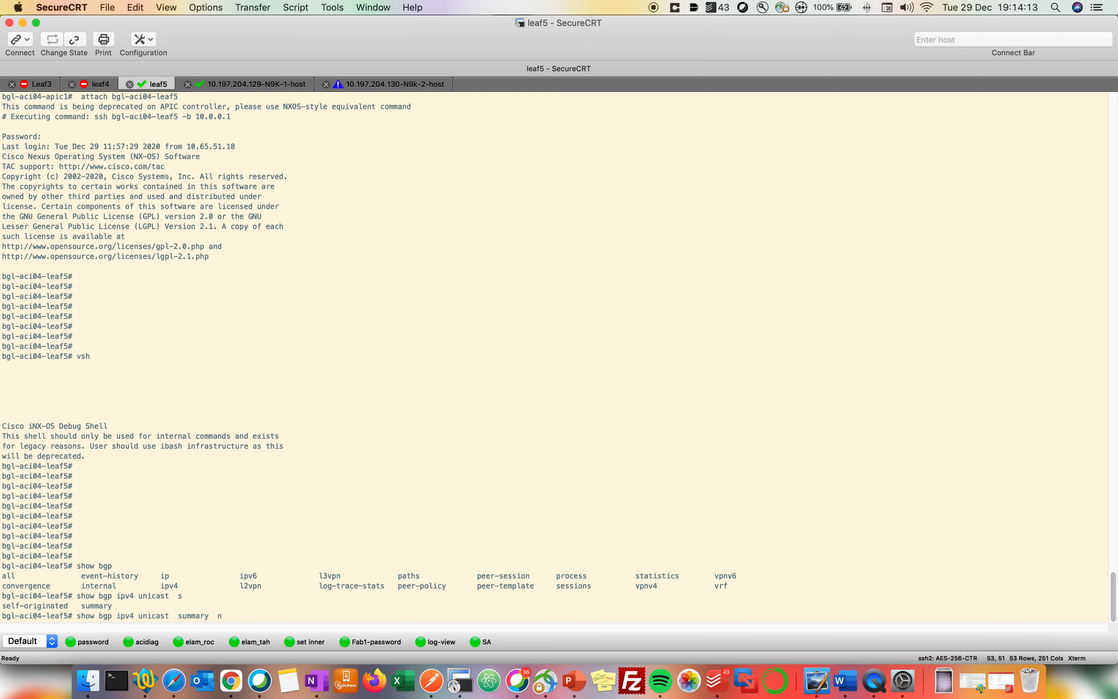
Step: Replace the summary keyword of the show bgp ipv4 unicast command with ne and list the matching keywords
{"action": "key", "text": "BackSpace"}
{"action": "key", "text": "BackSpace"}
{"action": "key", "text": "BackSpace"}
{"action": "key", "text": "BackSpace"}
{"action": "key", "text": "BackSpace"}
{"action": "key", "text": "BackSpace"}
{"action": "key", "text": "BackSpace"}
{"action": "key", "text": "BackSpace"}
{"action": "key", "text": "BackSpace"}
{"action": "key", "text": "BackSpace"}
{"action": "type", "text": "ne"}
{"action": "key", "text": "Tab"}
{"action": "key", "text": "Tab"}
{"action": "key", "text": "Tab"}
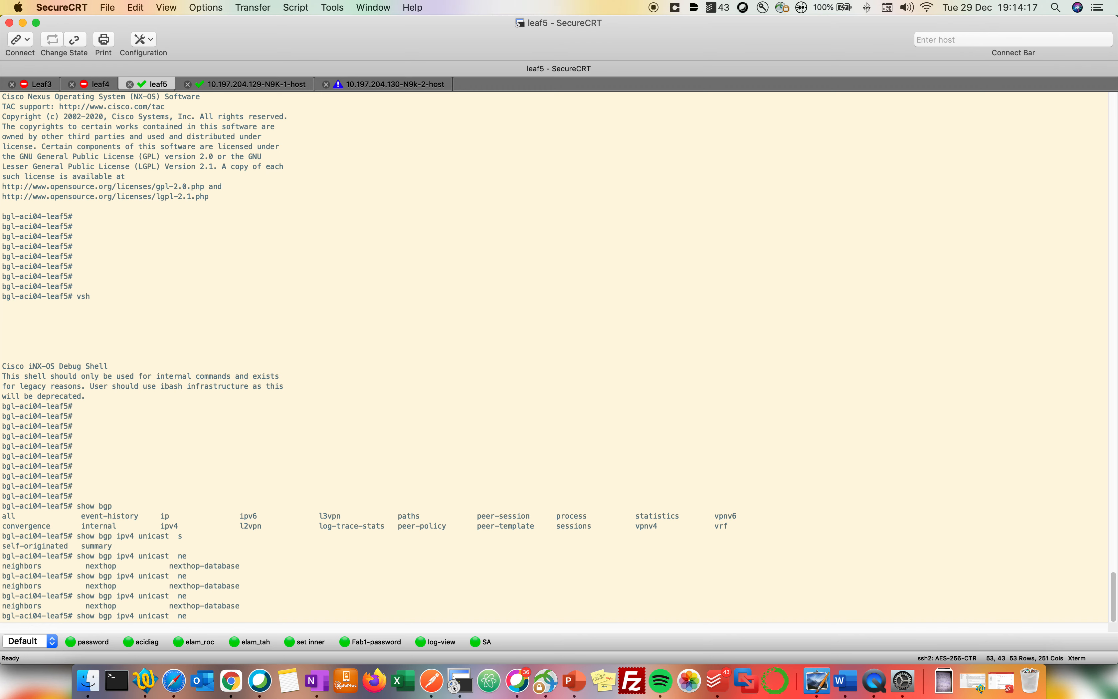
Step: Extend the command to neighbors 10.3.12.2, checking the N9k-Host1 address on the Paint X topology diagram before returning to SecureCRT
{"action": "type", "text": "i"}
{"action": "key", "text": "Tab"}
{"action": "type", "text": "10.3.12."}
{"action": "left_click", "coordinate": [816, 681]}
{"action": "mouse_move", "coordinate": [692, 514]}
{"action": "left_mouse_down"}
{"action": "mouse_move", "coordinate": [640, 518]}
{"action": "mouse_move", "coordinate": [689, 512]}
{"action": "left_mouse_up"}
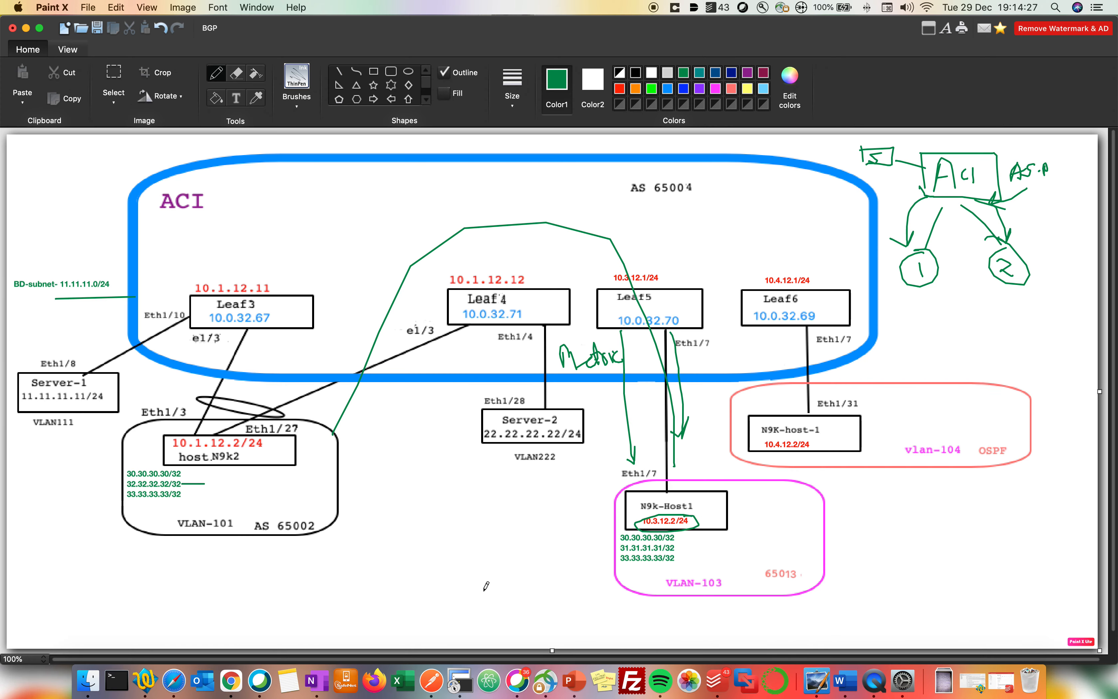
{"action": "left_click", "coordinate": [459, 686]}
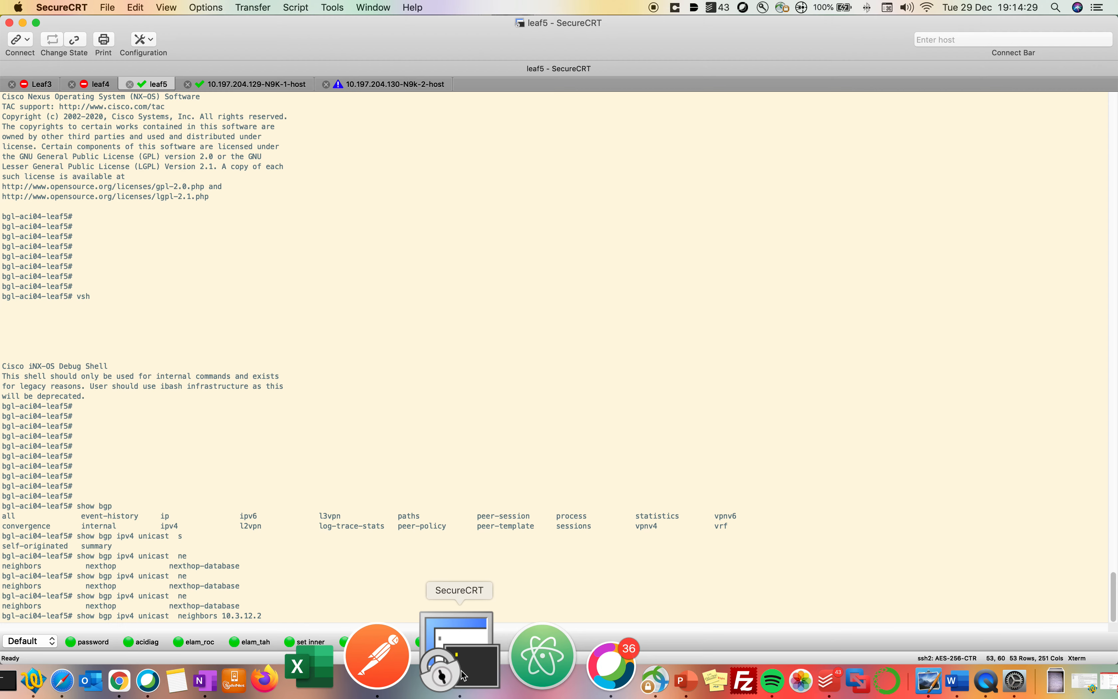
Step: Add the tenant VRF to the neighbor command, correct the VRF name, and display the details of BGP neighbor 10.3.12.2
{"action": "type", "text": "vrf deepakba"}
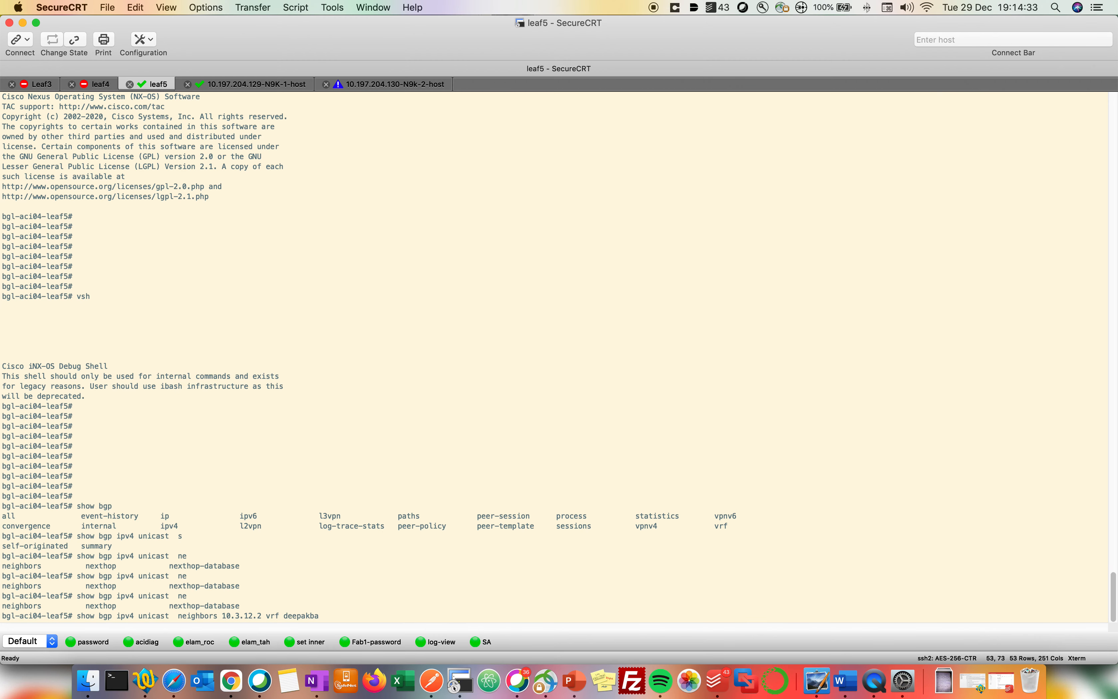
{"action": "type", "text": ":VRF-l5"}
{"action": "key", "text": "Return"}
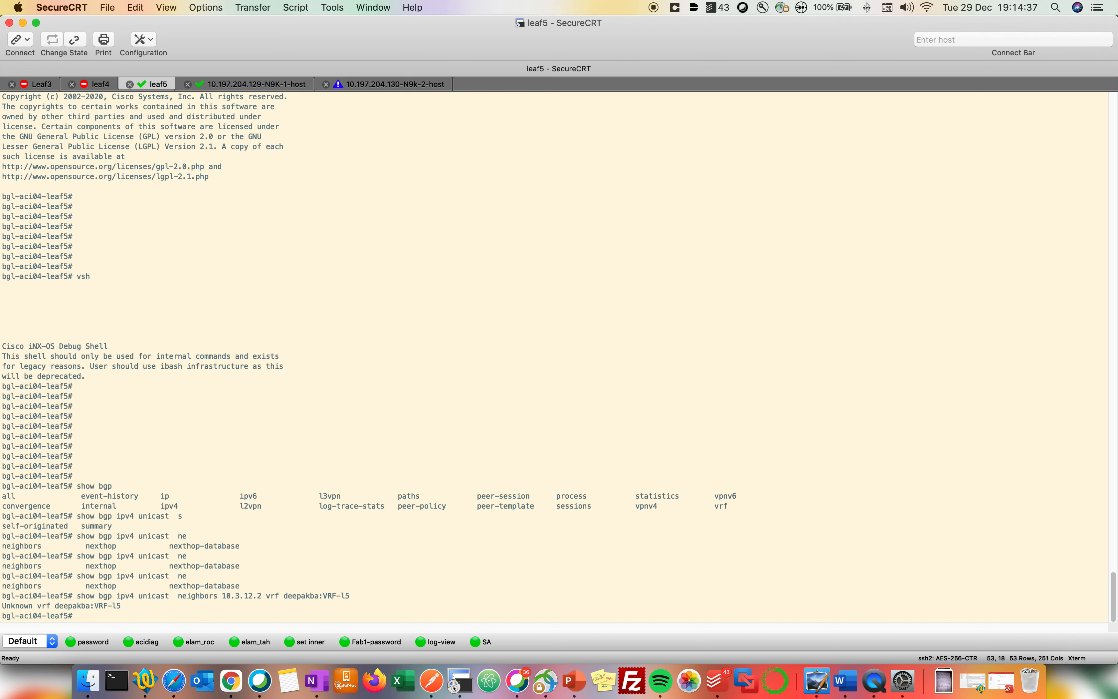
{"action": "key", "text": "Up"}
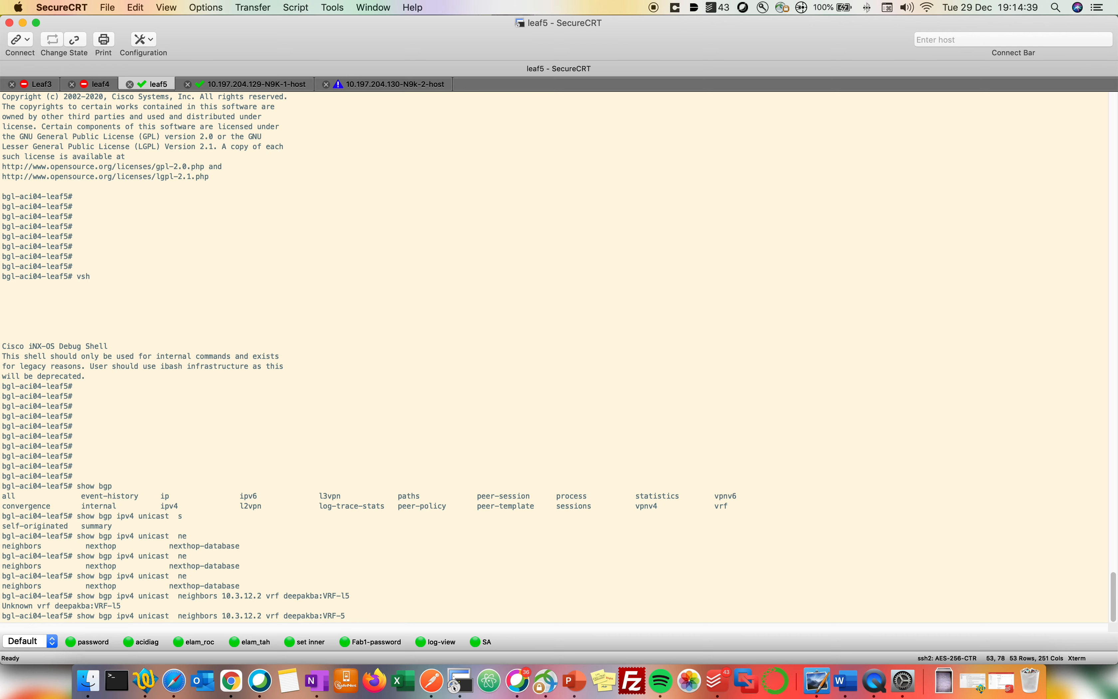
{"action": "key", "text": "Return"}
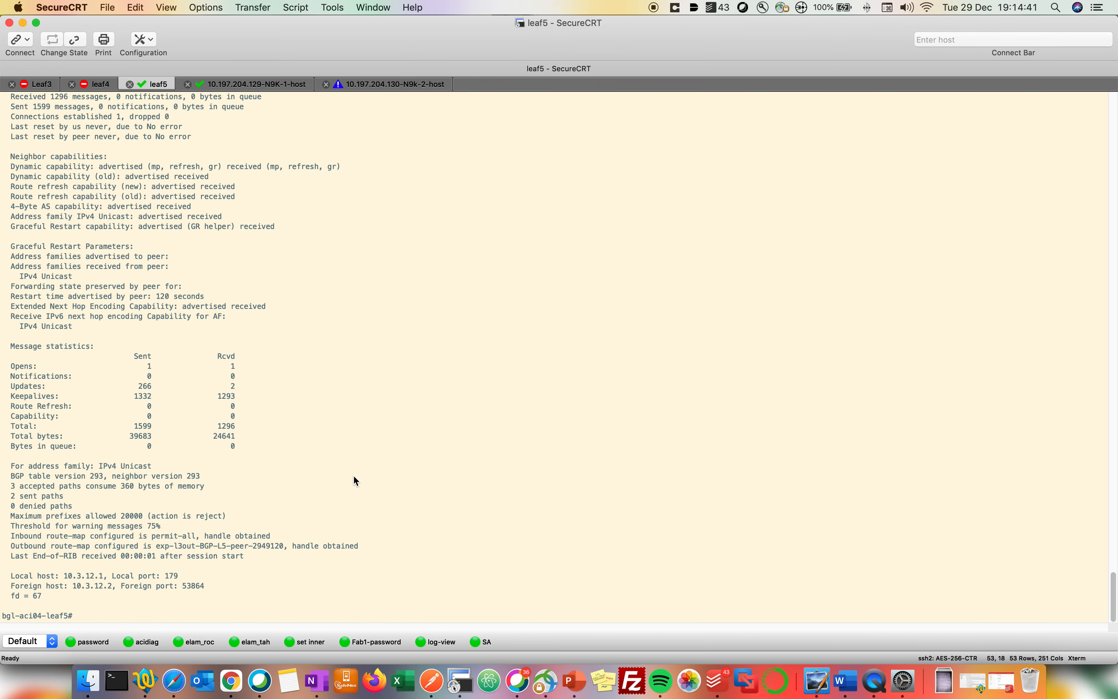
Step: Examine the inbound and outbound route-map lines of the neighbor output and copy the outbound route-map name
{"action": "left_click_drag", "start_coordinate": [21, 529], "coordinate": [154, 540]}
{"action": "left_click", "coordinate": [154, 542]}
{"action": "left_click_drag", "start_coordinate": [19, 547], "coordinate": [285, 551]}
{"action": "key", "text": "super+c"}
{"action": "left_click", "coordinate": [158, 550]}
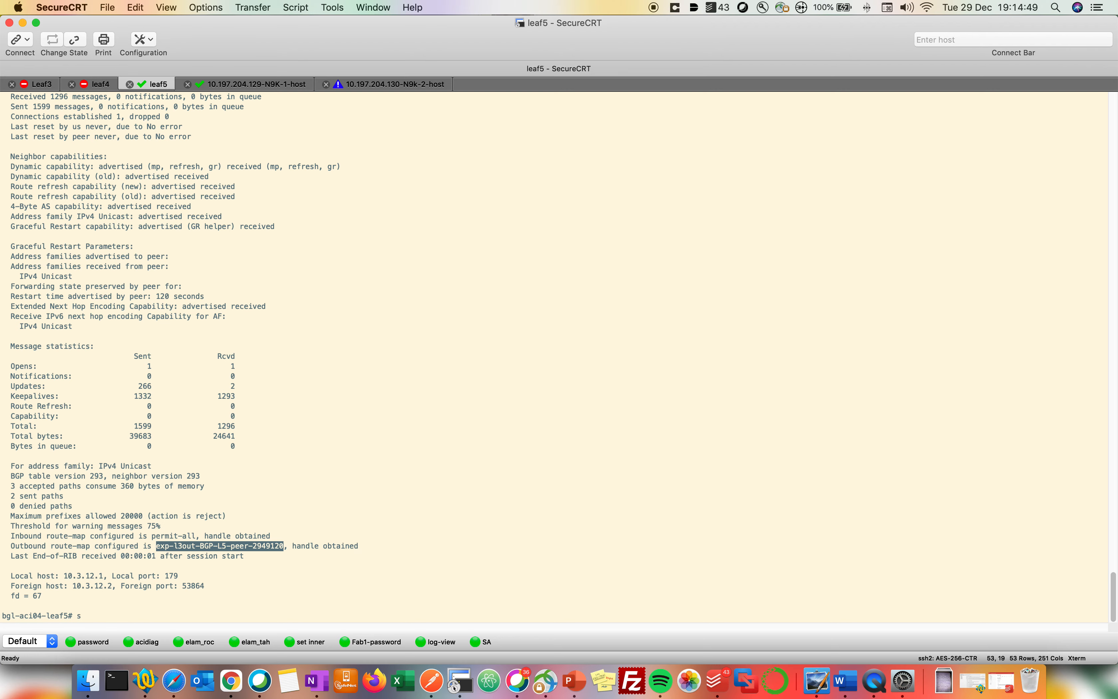
Step: Display the route map exp-l3out-BGP-L5-peer-2949120 with the show route-map command
{"action": "type", "text": "how ro"}
{"action": "key", "text": "Tab"}
{"action": "type", "text": "ut"}
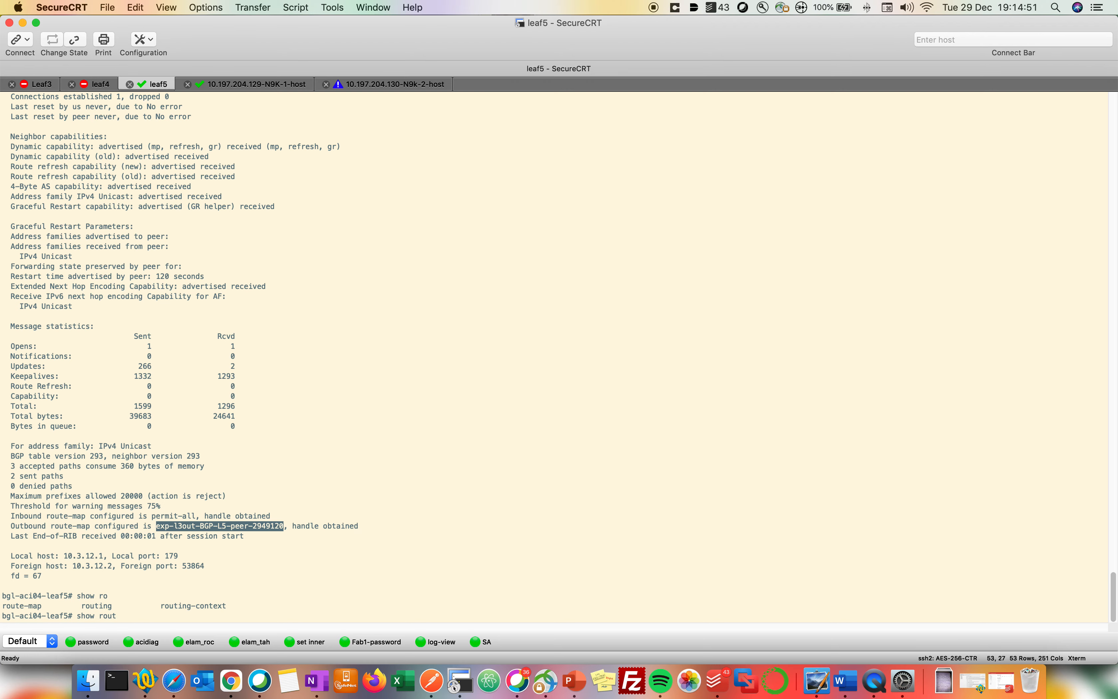
{"action": "type", "text": "e"}
{"action": "key", "text": "Tab"}
{"action": "key", "text": "super+v"}
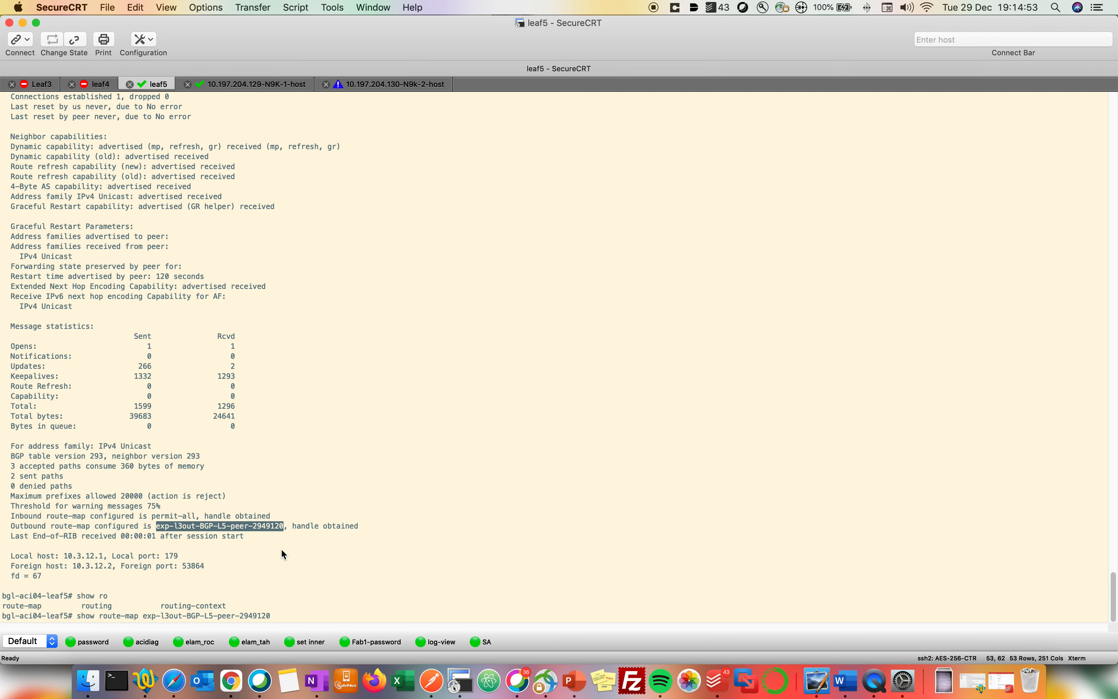
{"action": "key", "text": "Return"}
{"action": "left_click", "coordinate": [153, 578]}
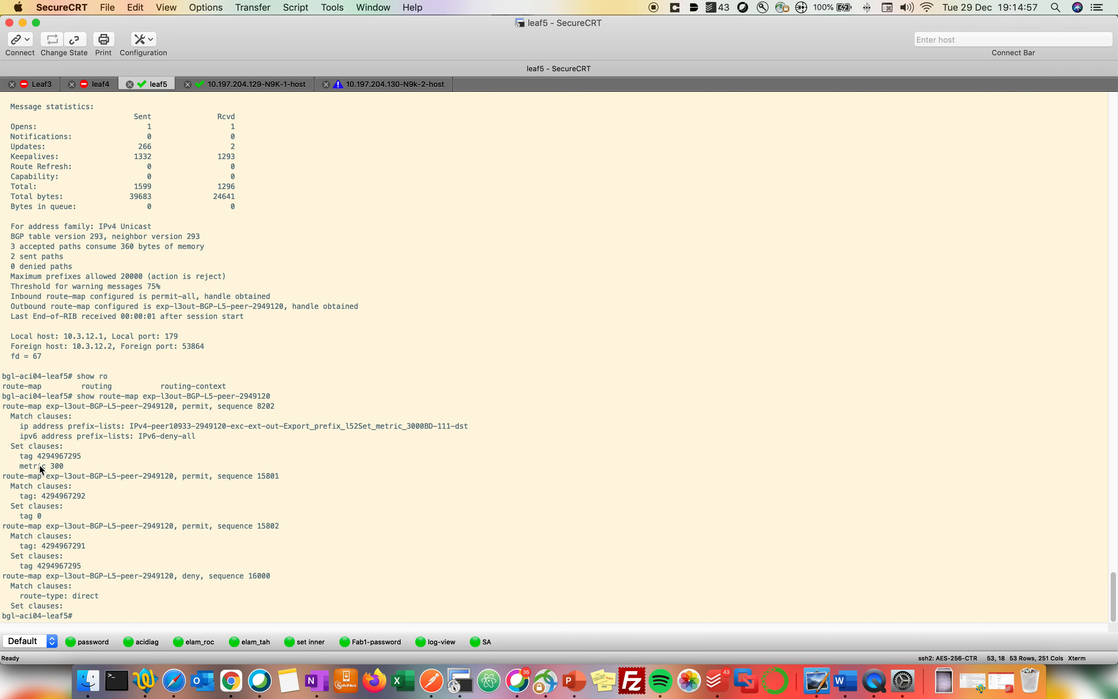
Step: Review the clauses of route-map sequence 8202, copy its IPv4 prefix-list name and display that list with show ip prefix-list
{"action": "left_click_drag", "start_coordinate": [25, 427], "coordinate": [173, 439]}
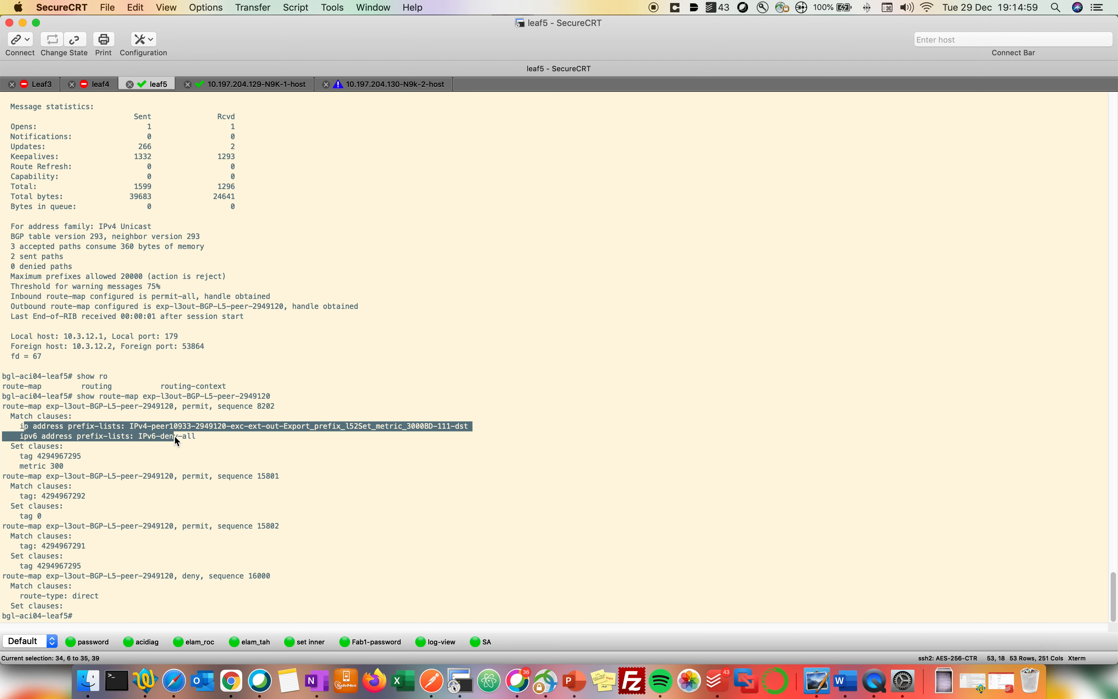
{"action": "left_click", "coordinate": [173, 440]}
{"action": "left_click_drag", "start_coordinate": [14, 446], "coordinate": [63, 467]}
{"action": "left_click_drag", "start_coordinate": [131, 428], "coordinate": [467, 427]}
{"action": "key", "text": "super+c"}
{"action": "type", "text": "show ip prefix-list"}
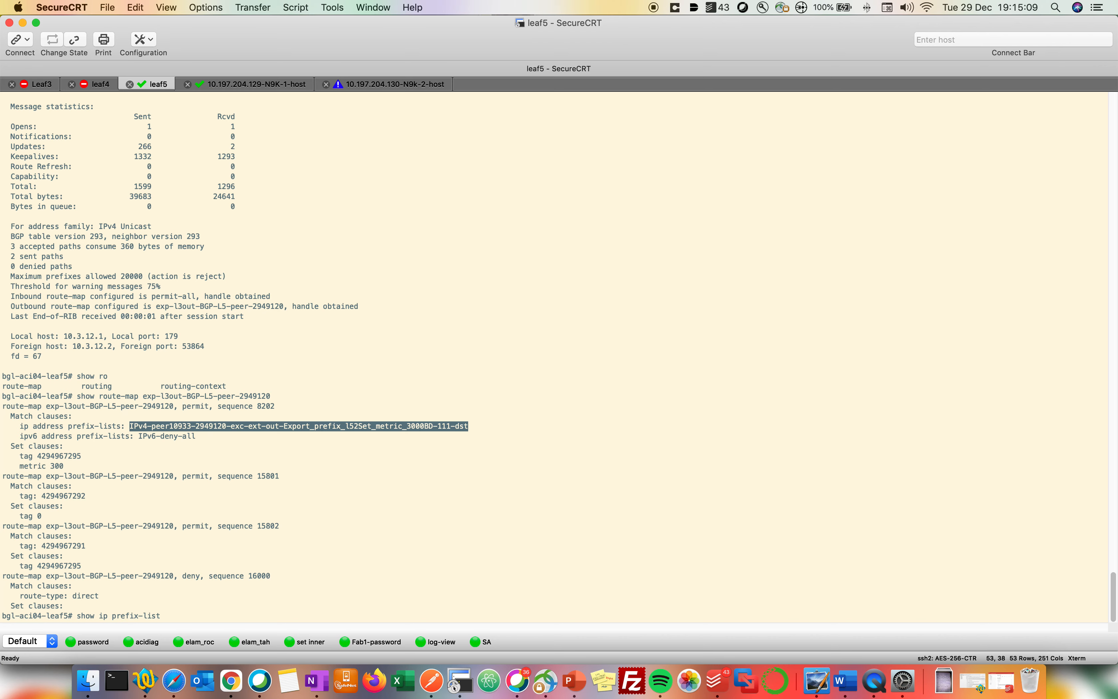
{"action": "key", "text": "super+v"}
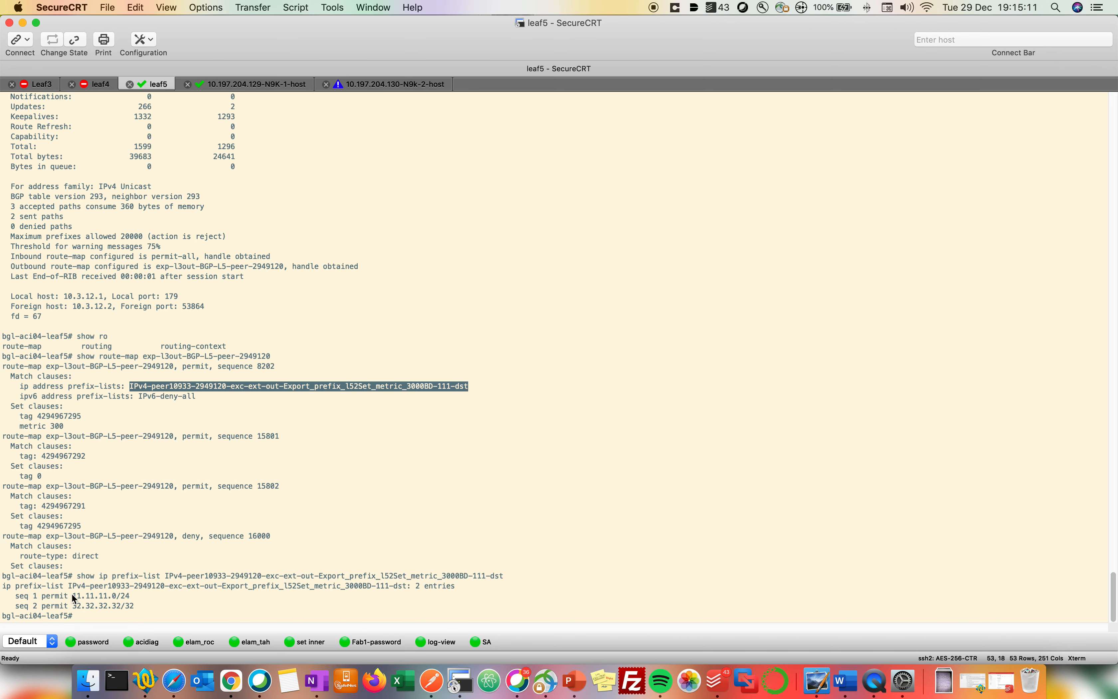
Step: Examine the metric set by sequence 8202 together with the prefixes permitted in its prefix list
{"action": "left_click_drag", "start_coordinate": [63, 425], "coordinate": [46, 426]}
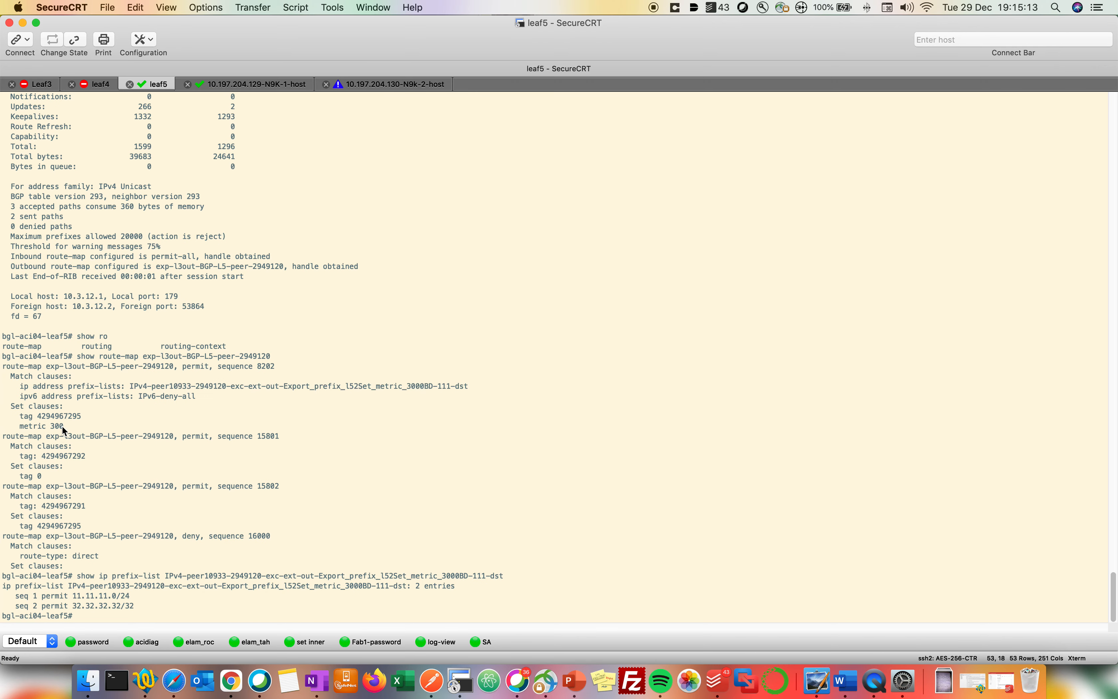
{"action": "left_click_drag", "start_coordinate": [74, 597], "coordinate": [139, 607]}
{"action": "left_click", "coordinate": [139, 606]}
{"action": "key", "text": "Return"}
{"action": "key", "text": "Return"}
{"action": "key", "text": "Return"}
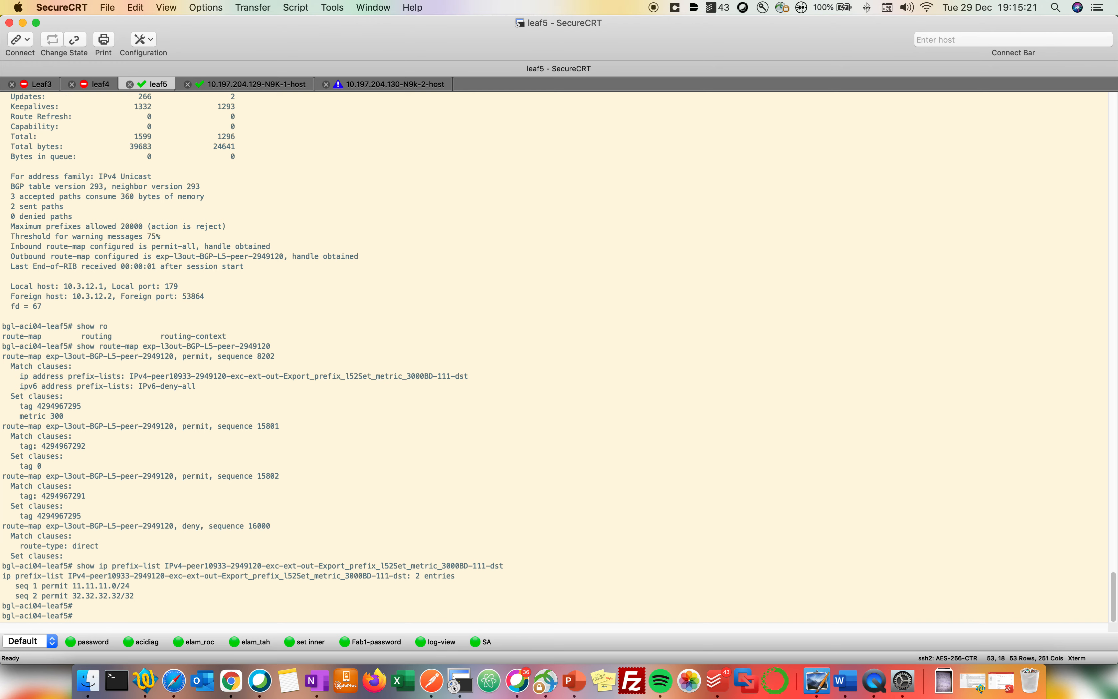
Step: In APIC in Chrome, delete match rule BD-111 from the Set_metric_300 context of Export_prefix_l5
{"action": "left_click", "coordinate": [237, 665]}
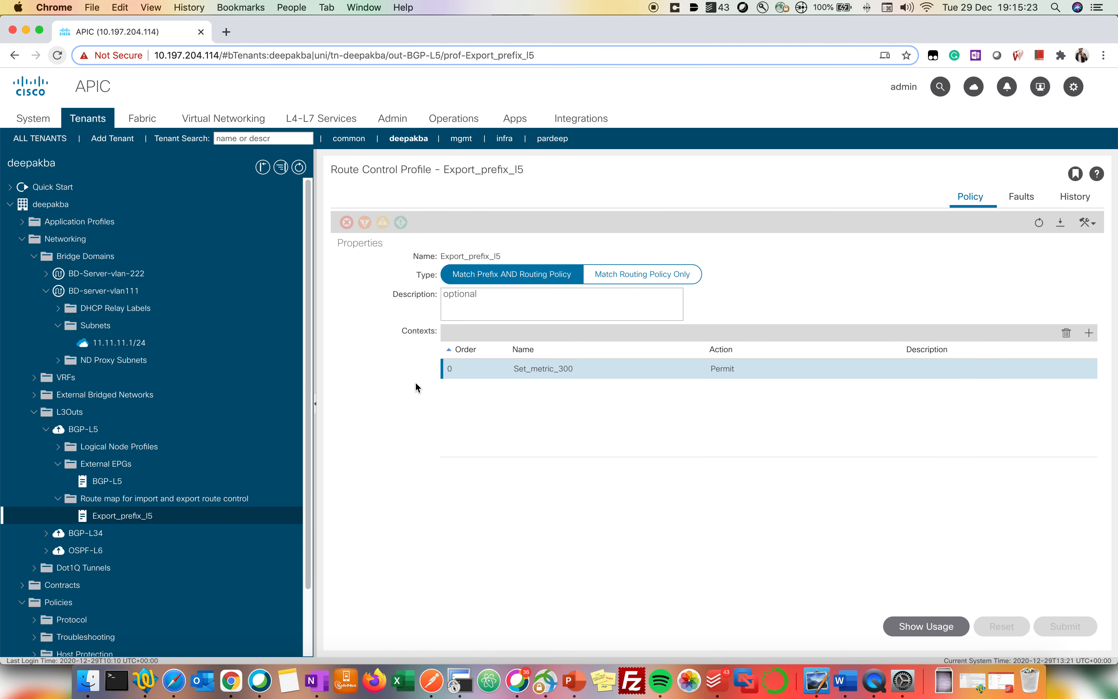
{"action": "double_click", "coordinate": [521, 374]}
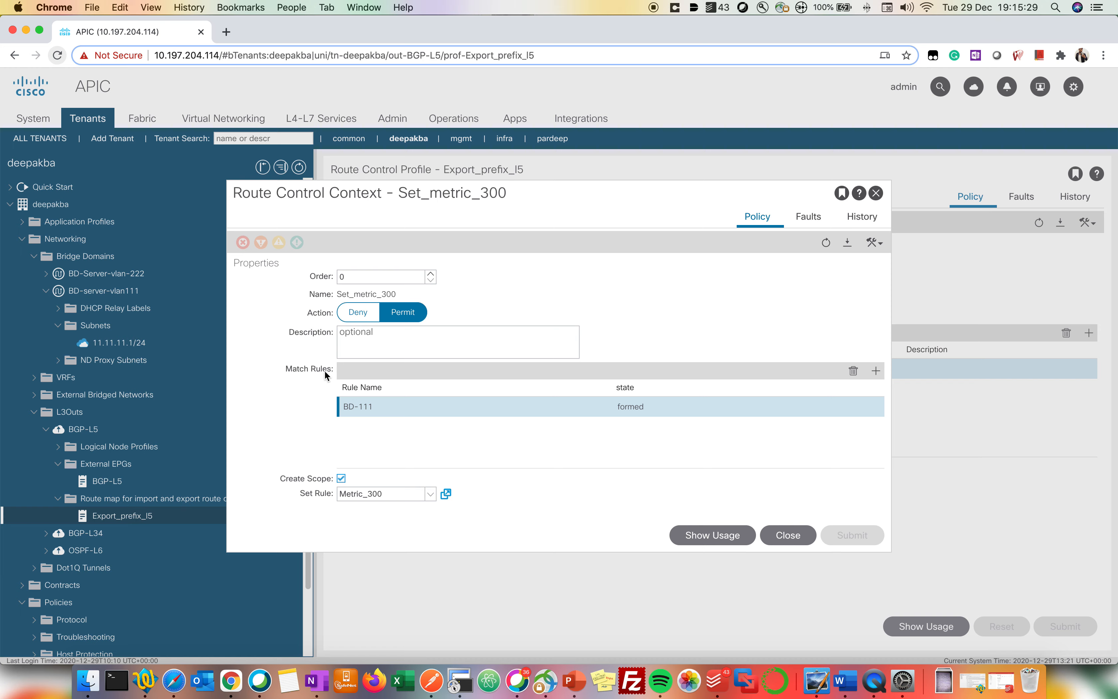
{"action": "left_click", "coordinate": [853, 370]}
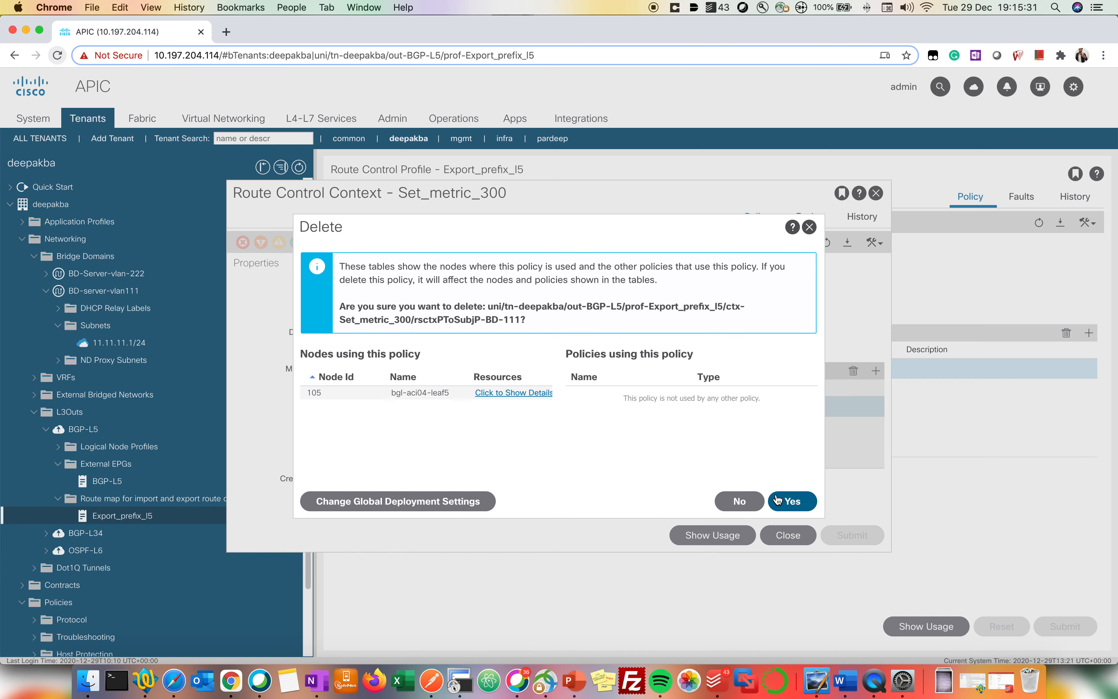
{"action": "left_click", "coordinate": [777, 500]}
{"action": "left_click", "coordinate": [788, 535]}
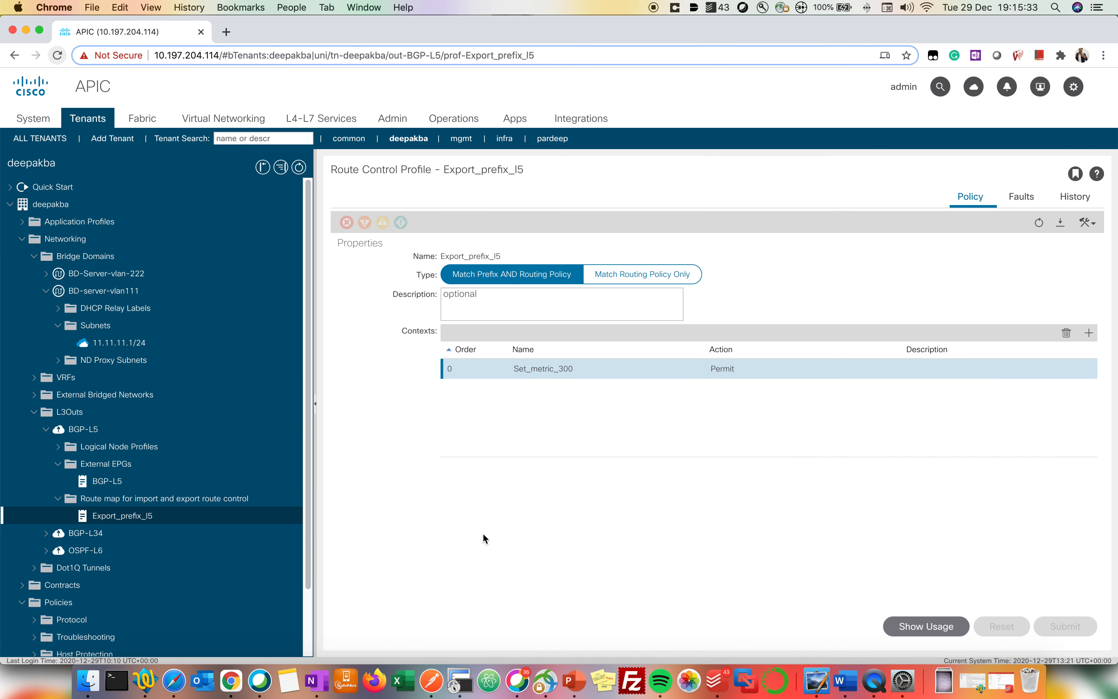
Step: Back in SecureCRT, rerun show ip prefix-list for the list ending in BD-111-dst several times on leaf5
{"action": "left_click", "coordinate": [460, 679]}
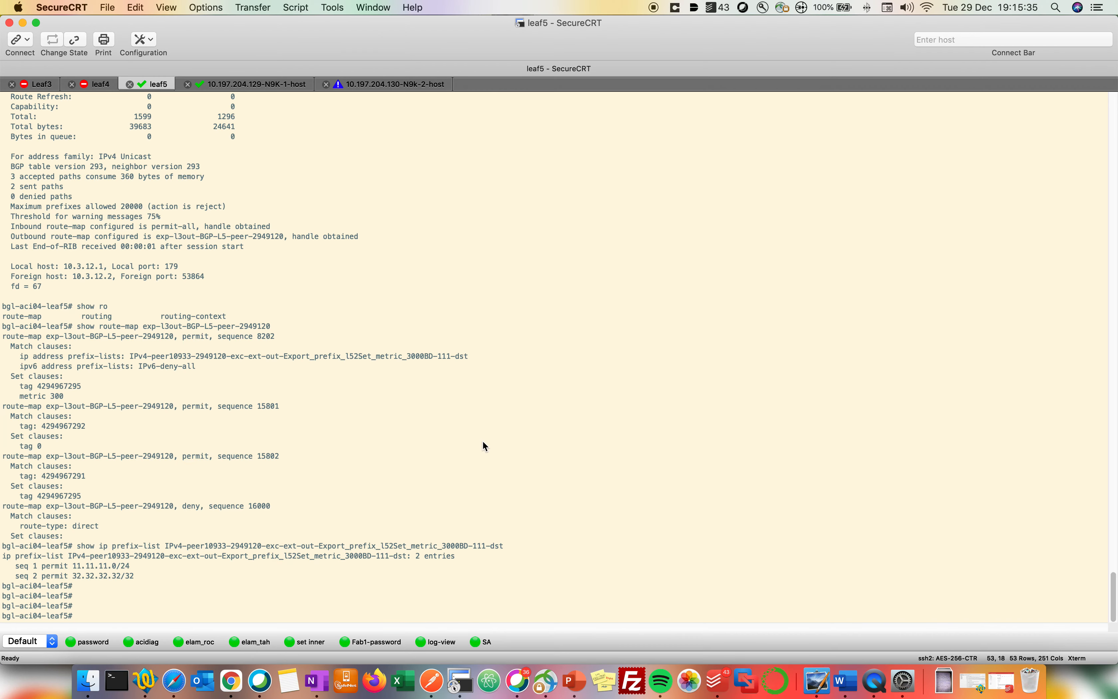
{"action": "key", "text": "Up"}
{"action": "key", "text": "Return"}
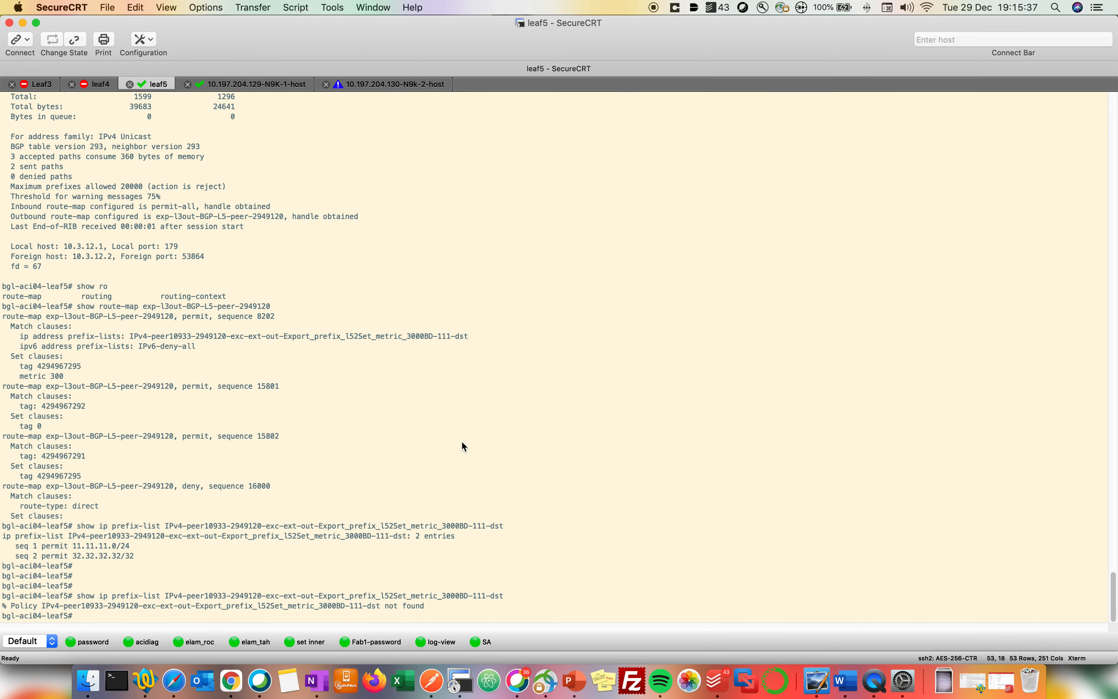
{"action": "key", "text": "Up"}
{"action": "key", "text": "Return"}
{"action": "key", "text": "Up"}
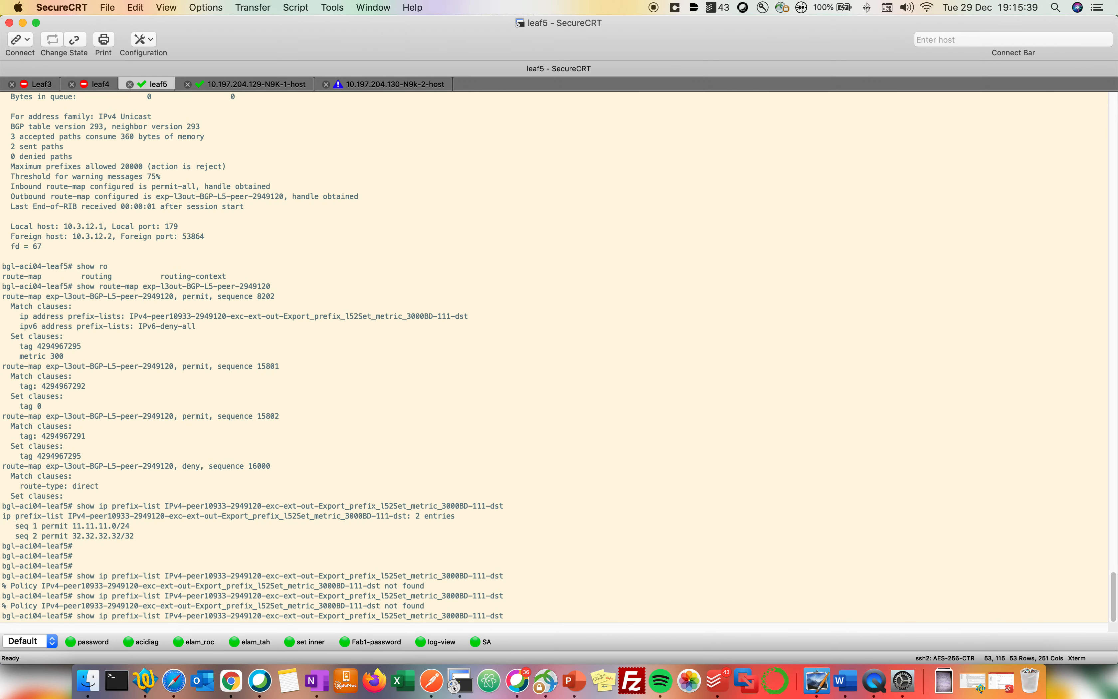
{"action": "key", "text": "Return"}
{"action": "key", "text": "Return"}
{"action": "key", "text": "Return"}
{"action": "key", "text": "Return"}
{"action": "key", "text": "Return"}
{"action": "key", "text": "Return"}
{"action": "key", "text": "Return"}
{"action": "key", "text": "Return"}
{"action": "key", "text": "Up"}
{"action": "key", "text": "Return"}
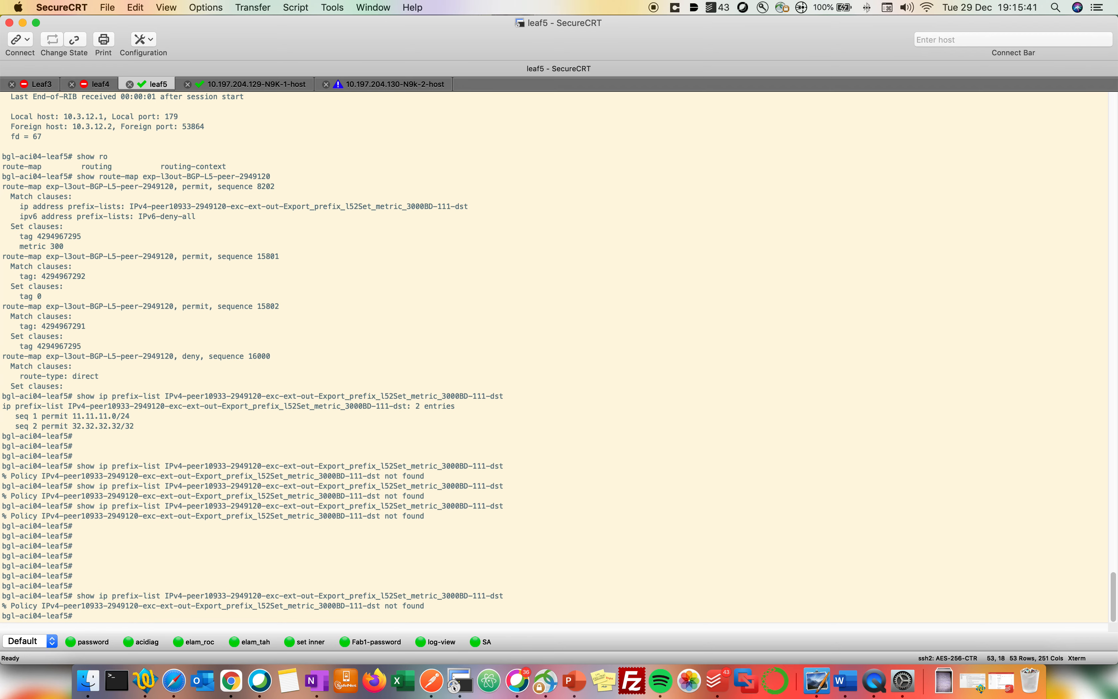
Step: Display the route map exp-l3out-BGP-L5-peer-2949120 again after the match rule deletion
{"action": "key", "text": "Up"}
{"action": "key", "text": "Up"}
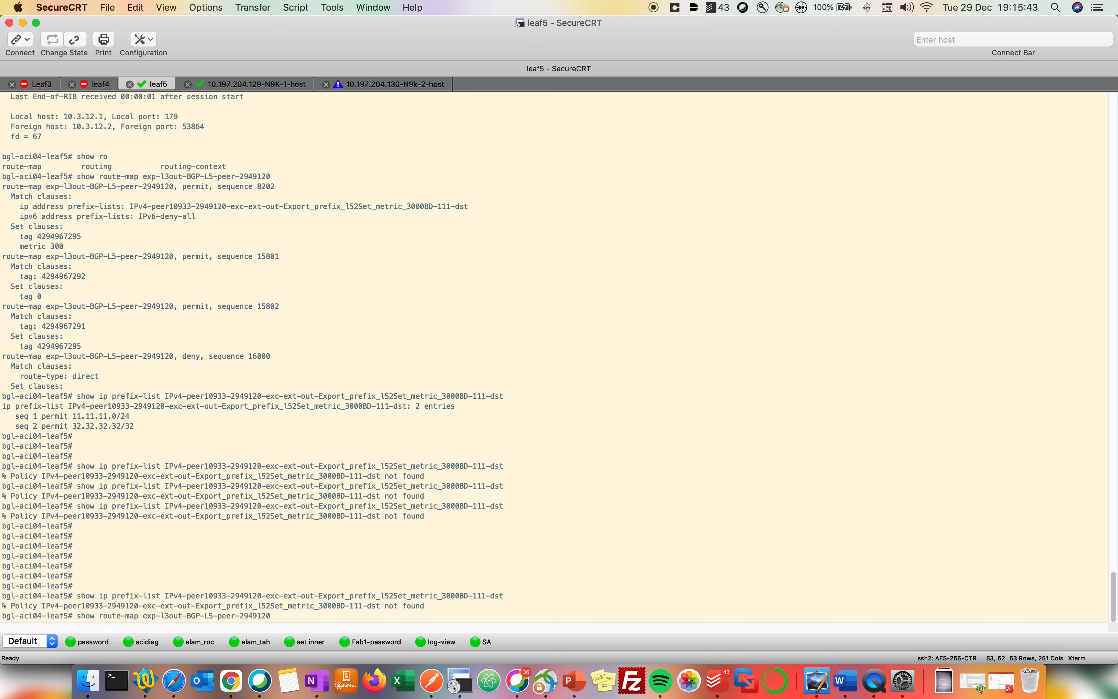
{"action": "key", "text": "Return"}
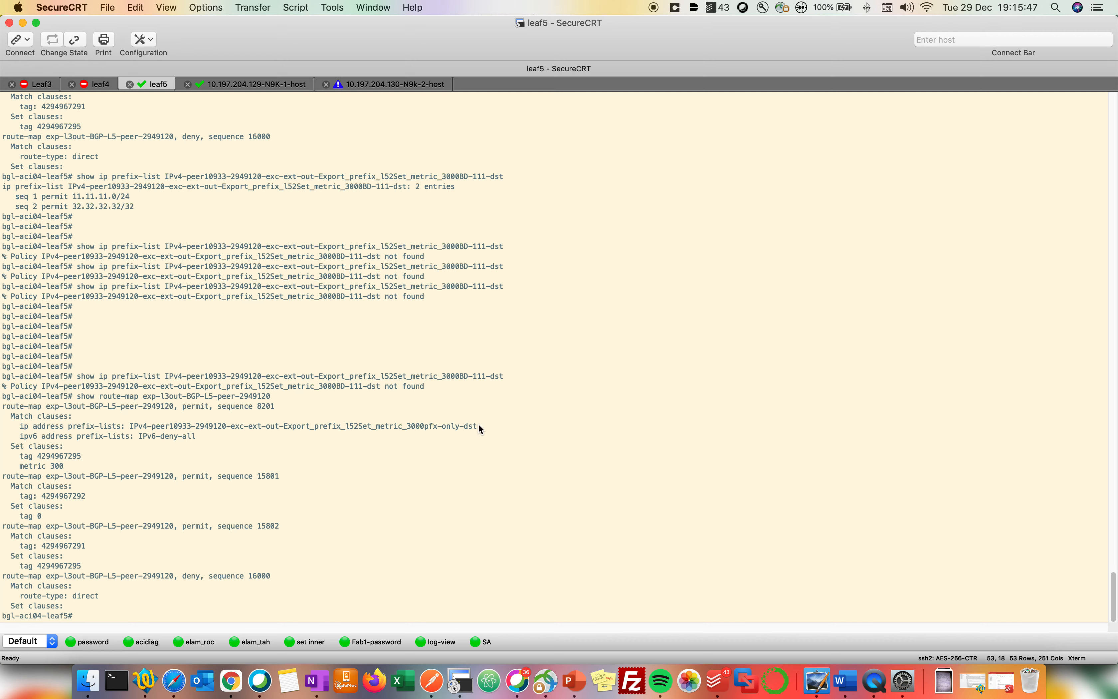
Step: Copy the IPv4 prefix-list name ending in pfx-only-dst, display that list, and compare its permitted prefix with the route map's metric
{"action": "left_click_drag", "start_coordinate": [478, 426], "coordinate": [130, 426]}
{"action": "key", "text": "super+c"}
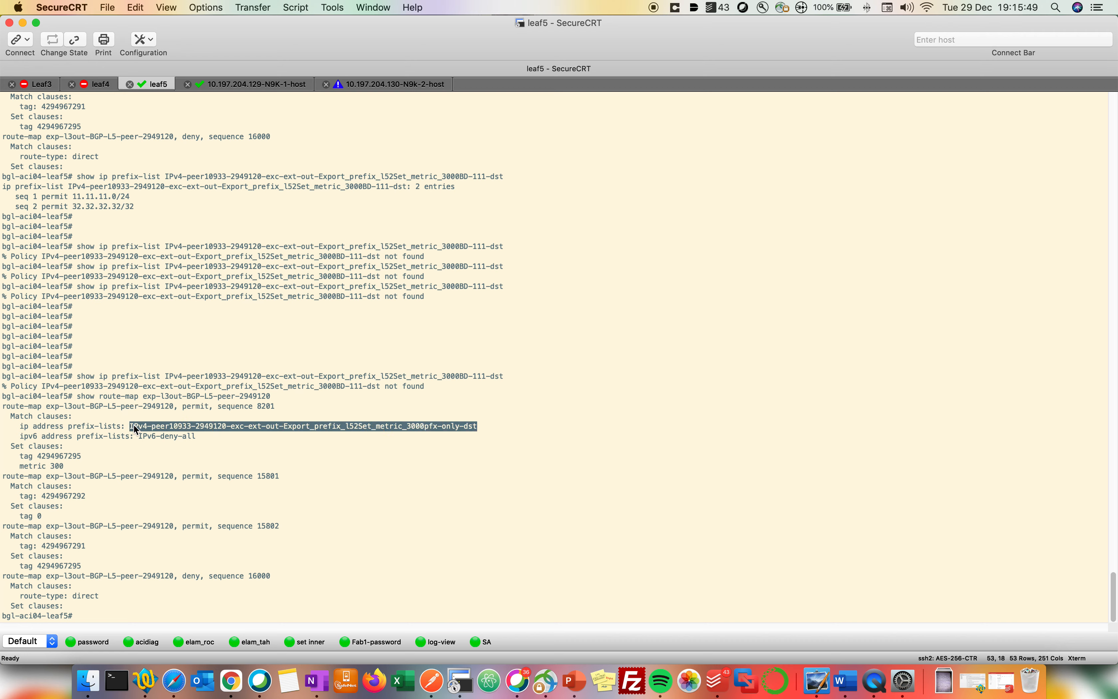
{"action": "type", "text": "show ip prefix-list"}
{"action": "key", "text": "super+v"}
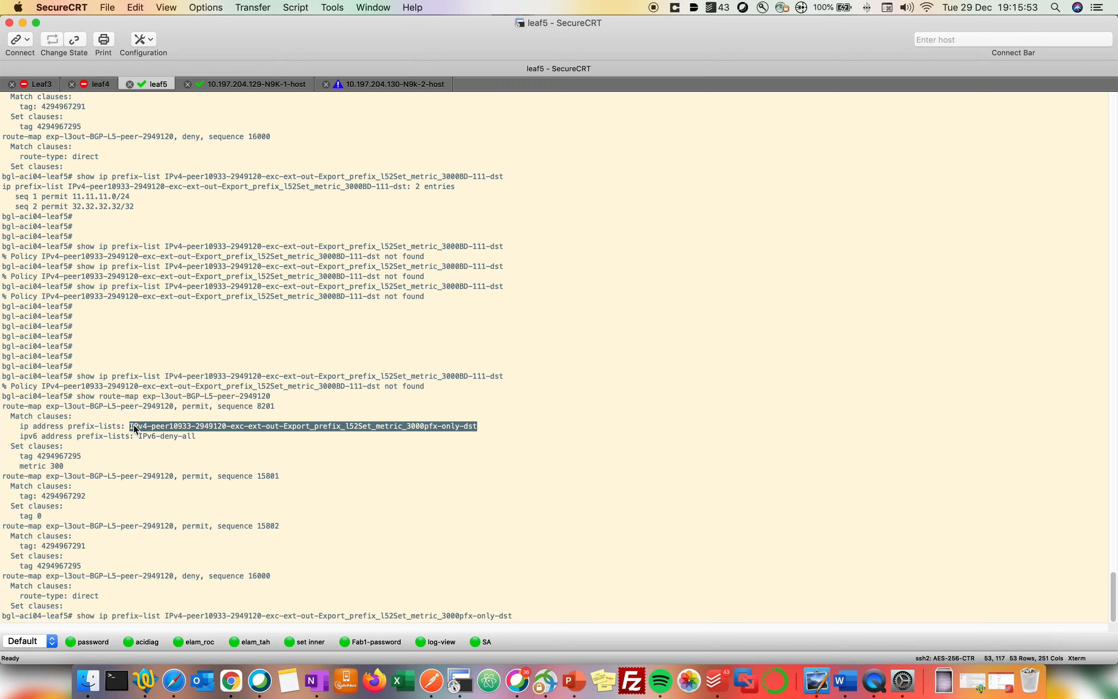
{"action": "key", "text": "Return"}
{"action": "left_click_drag", "start_coordinate": [76, 607], "coordinate": [124, 606]}
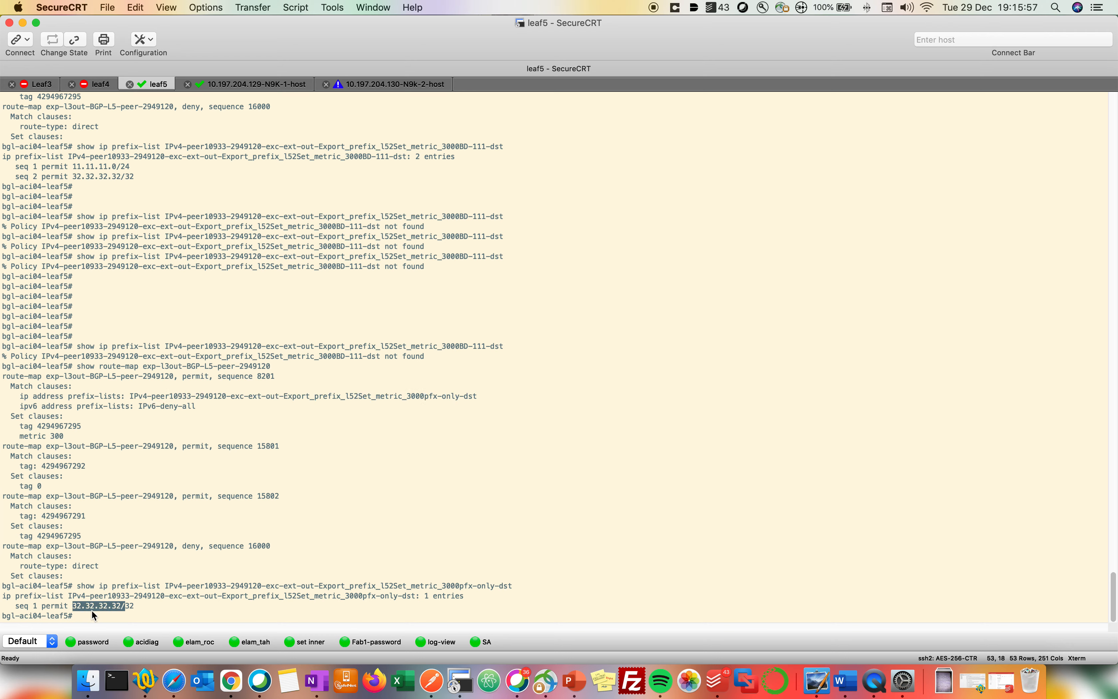
{"action": "left_click_drag", "start_coordinate": [50, 435], "coordinate": [63, 434]}
{"action": "left_click_drag", "start_coordinate": [83, 607], "coordinate": [126, 604]}
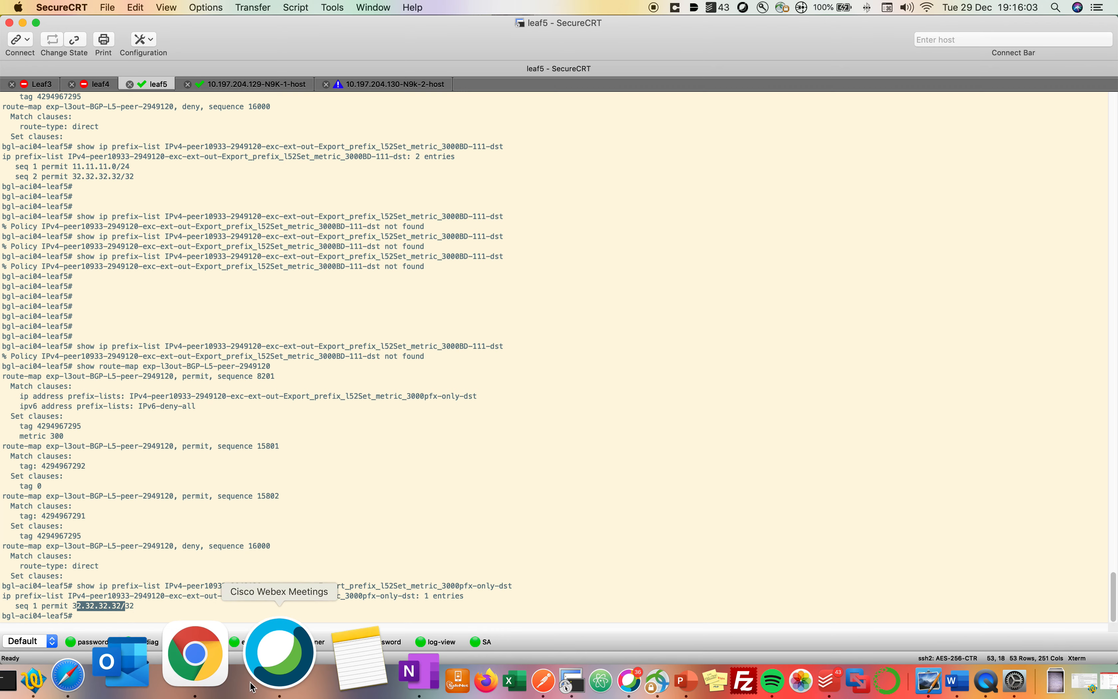
Step: In APIC in Chrome, select Match Routing Policy Only for Export_prefix_l5 without submitting, and review the Set_metric_300 context's match rules
{"action": "left_click", "coordinate": [231, 681]}
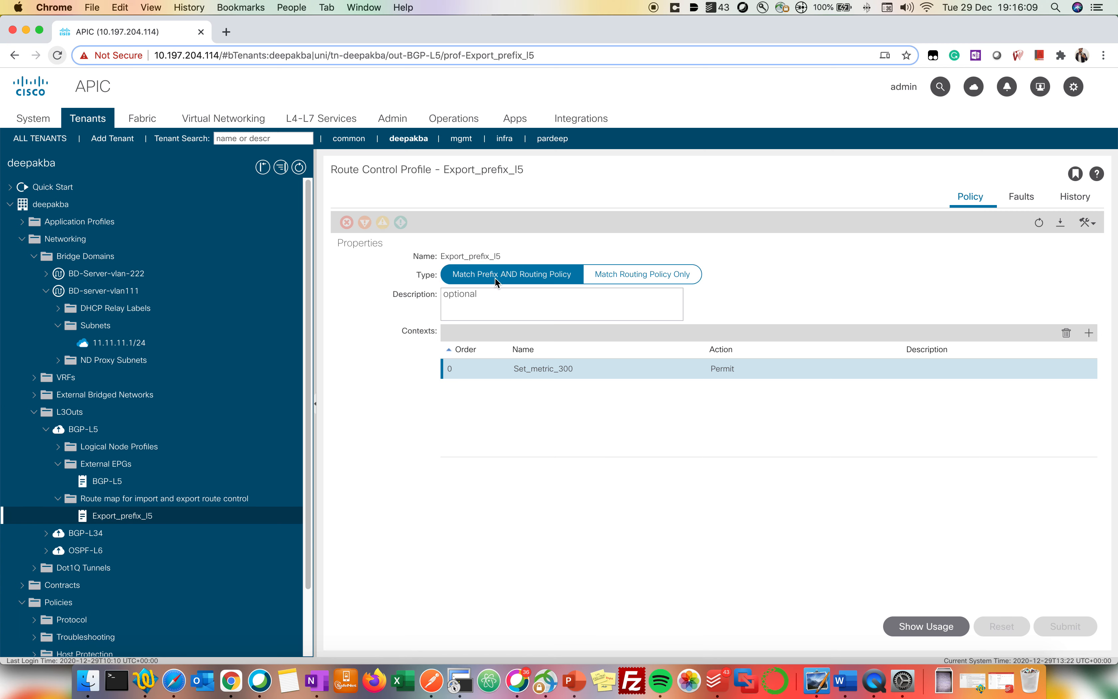
{"action": "left_click", "coordinate": [622, 277]}
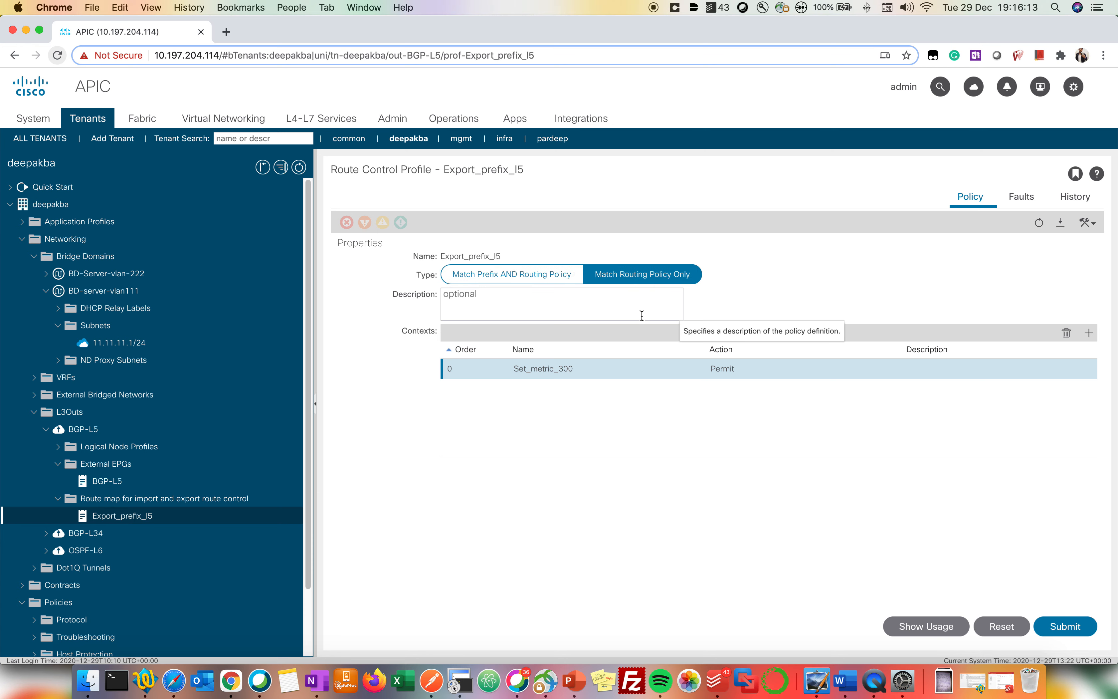
{"action": "double_click", "coordinate": [575, 365]}
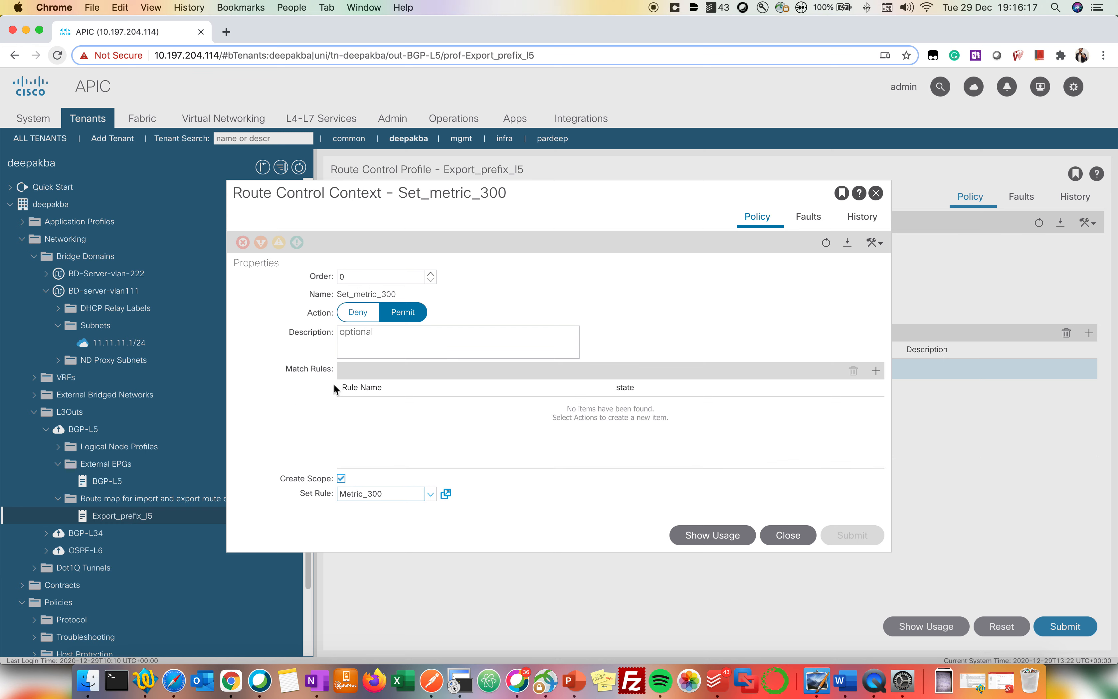
{"action": "left_click", "coordinate": [788, 535]}
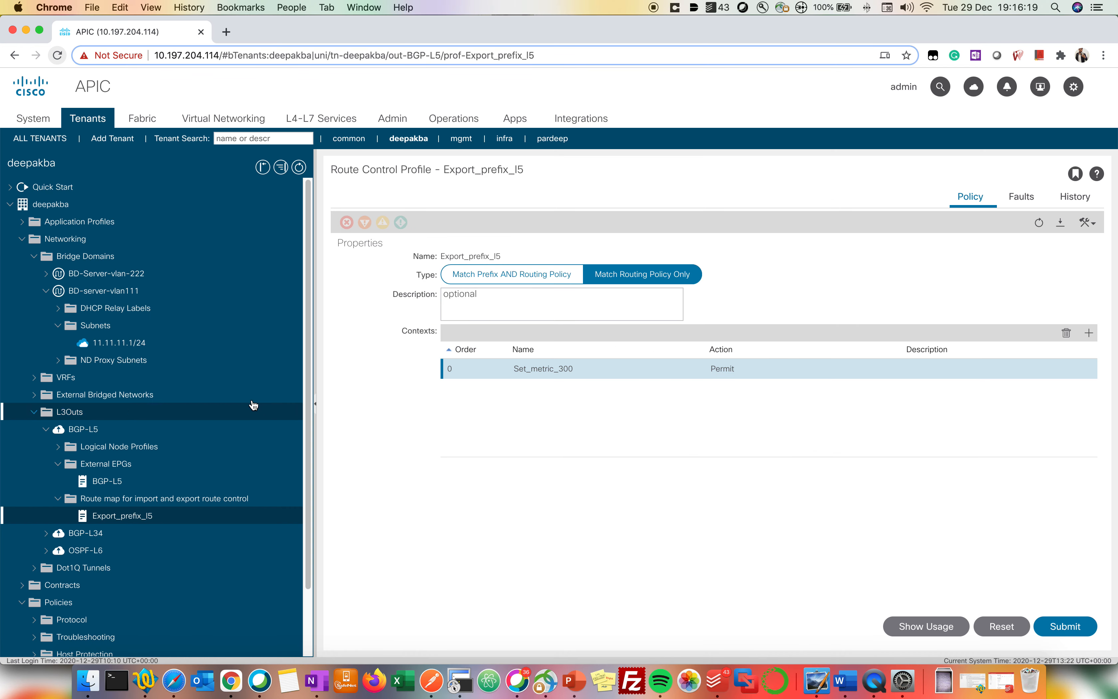
Step: Open the 11.11.11.1/24 subnet of BD-server-vlan111 to examine its L3Out and route profile settings
{"action": "left_click", "coordinate": [126, 342]}
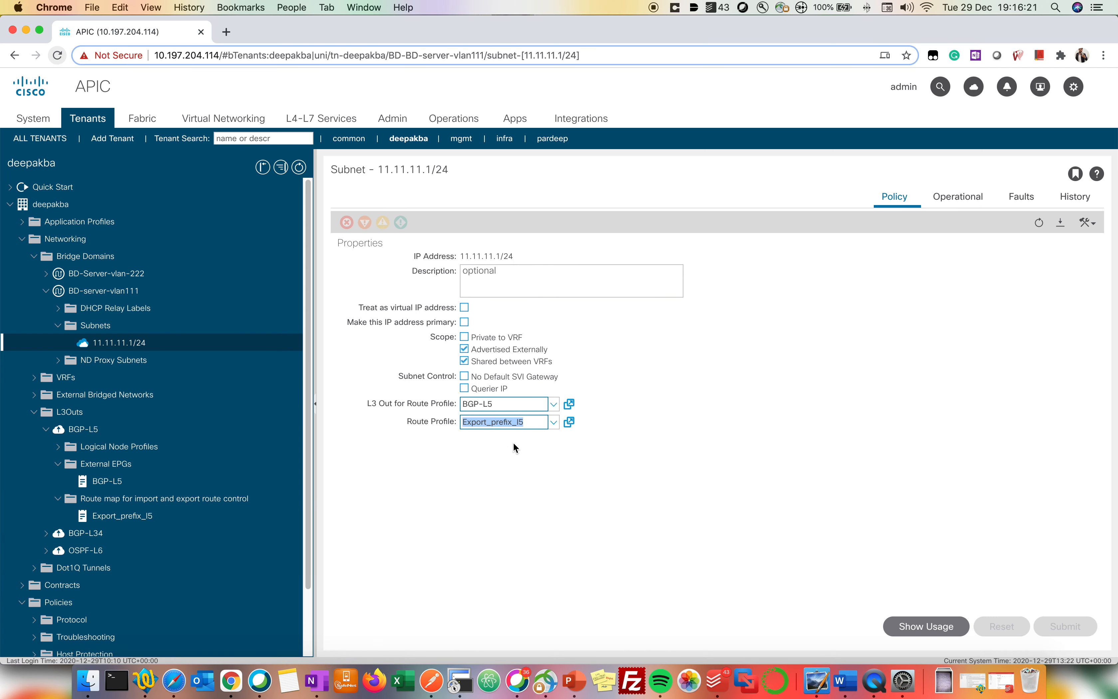
Step: View the APIC software version in the About information, and close it
{"action": "left_click", "coordinate": [595, 500]}
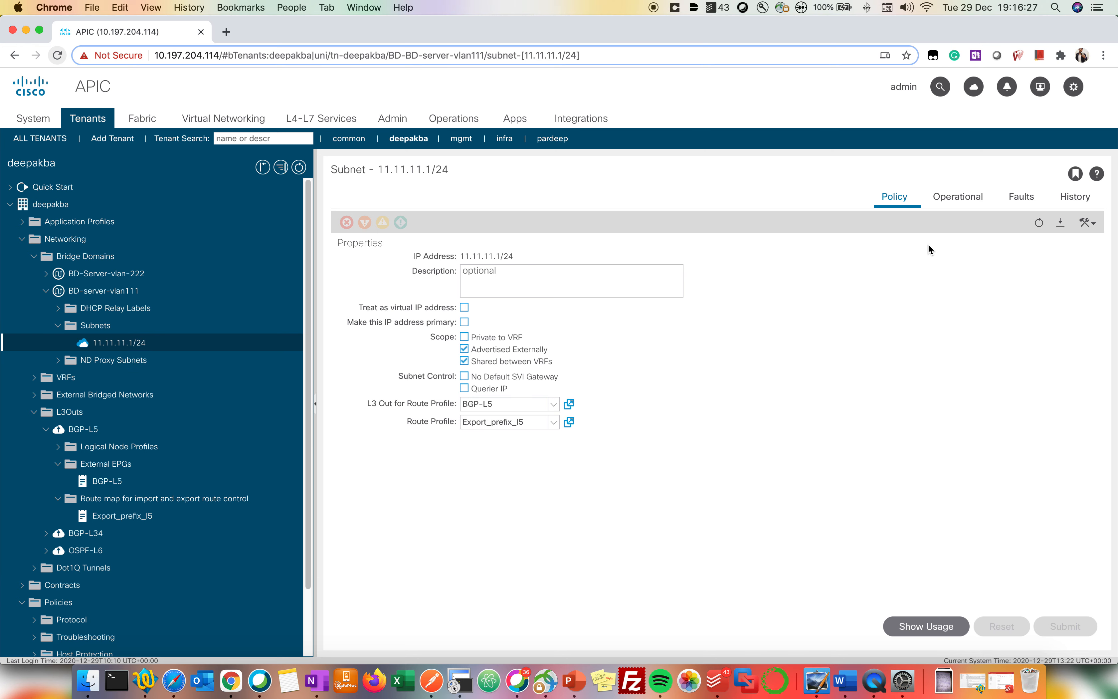
{"action": "left_click", "coordinate": [1073, 86]}
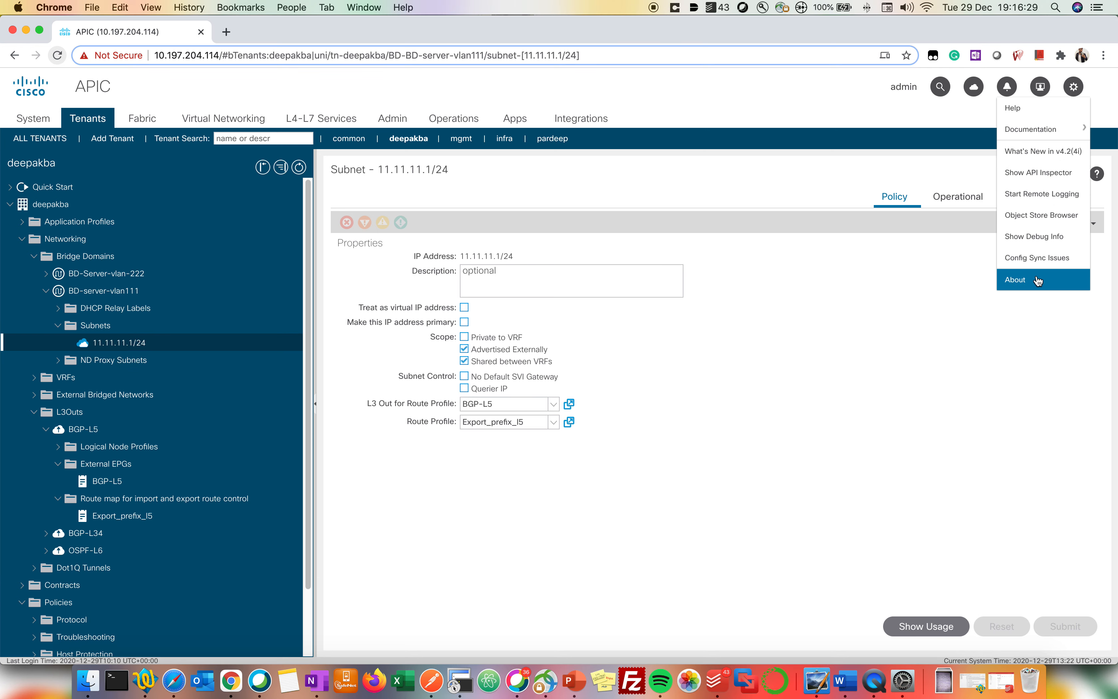
{"action": "left_click", "coordinate": [1038, 280]}
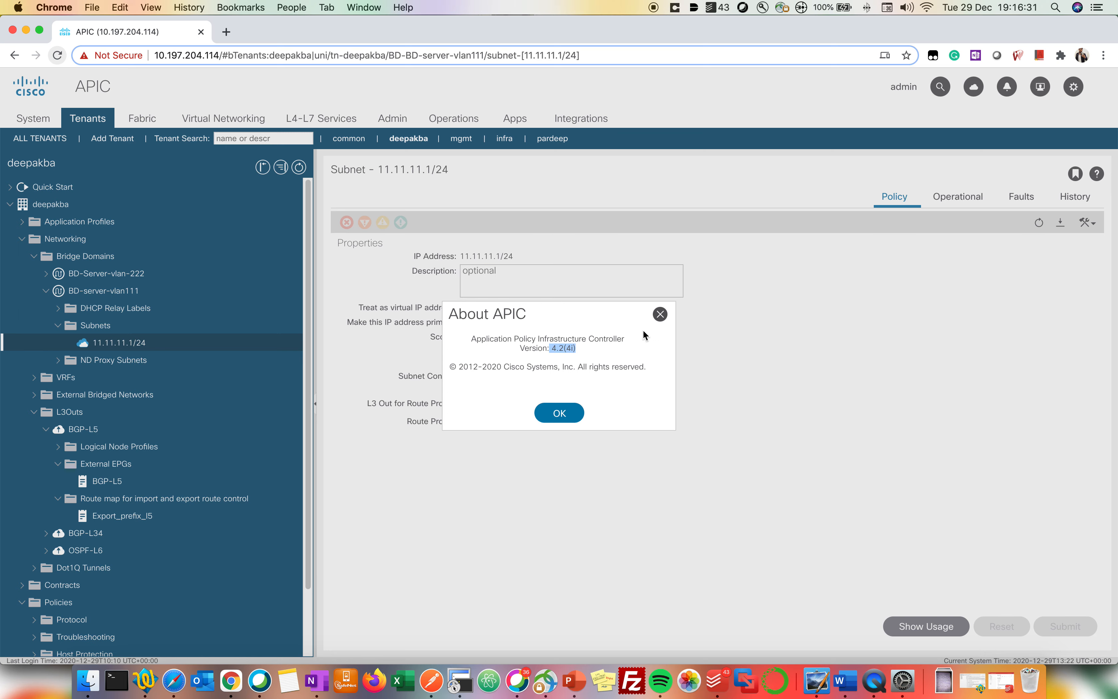
{"action": "left_click", "coordinate": [659, 314]}
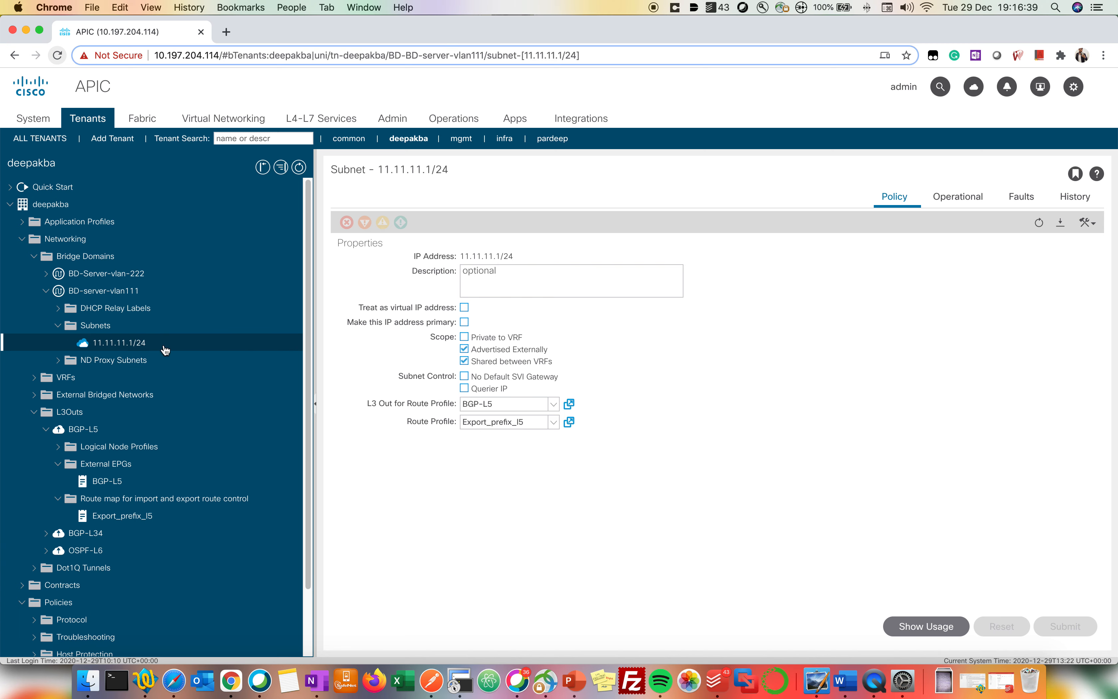
Step: Add match rule BD-111 to the Set_metric_300 context of route map Export_prefix_l5 under BGP-L5
{"action": "left_click", "coordinate": [123, 516]}
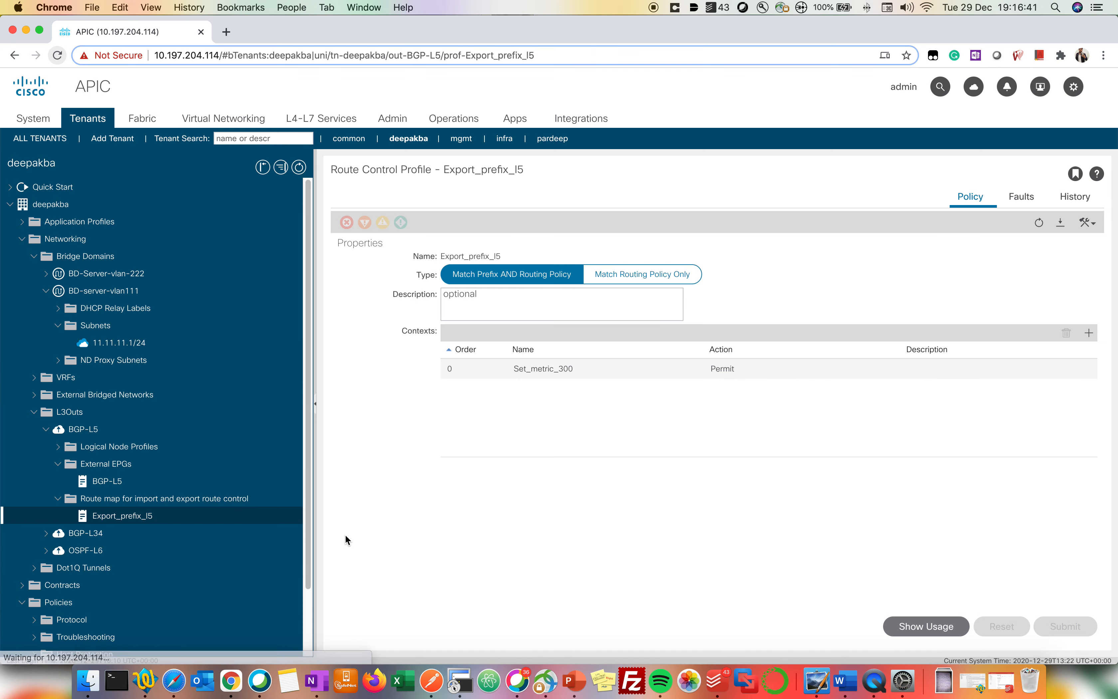
{"action": "double_click", "coordinate": [541, 373]}
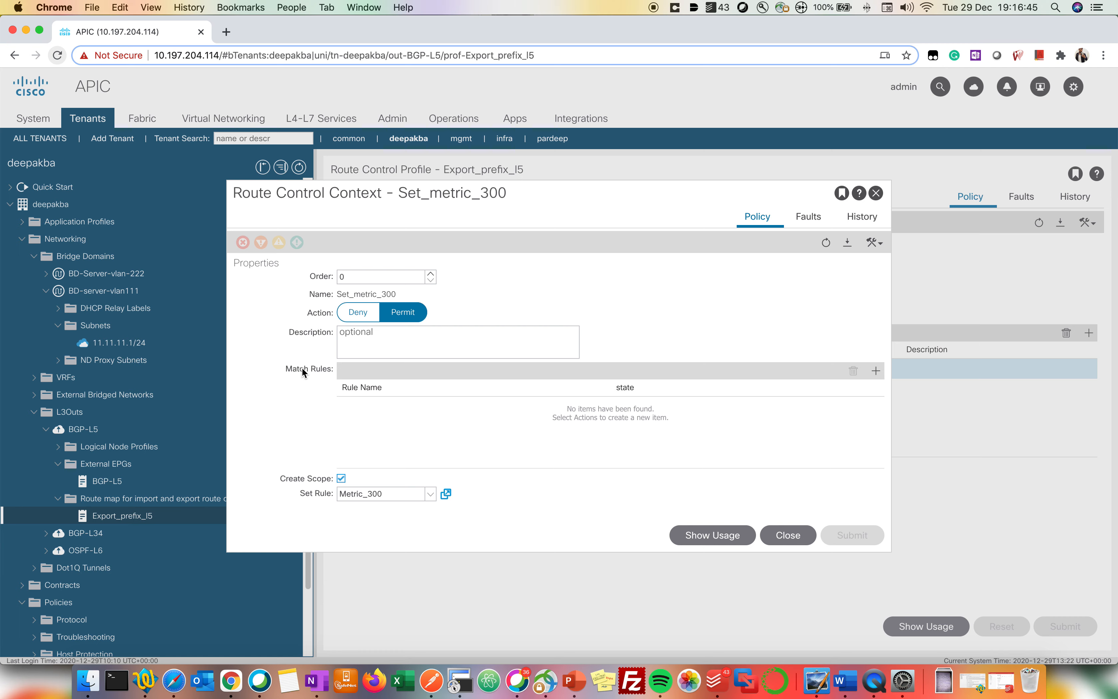
{"action": "left_click", "coordinate": [875, 371]}
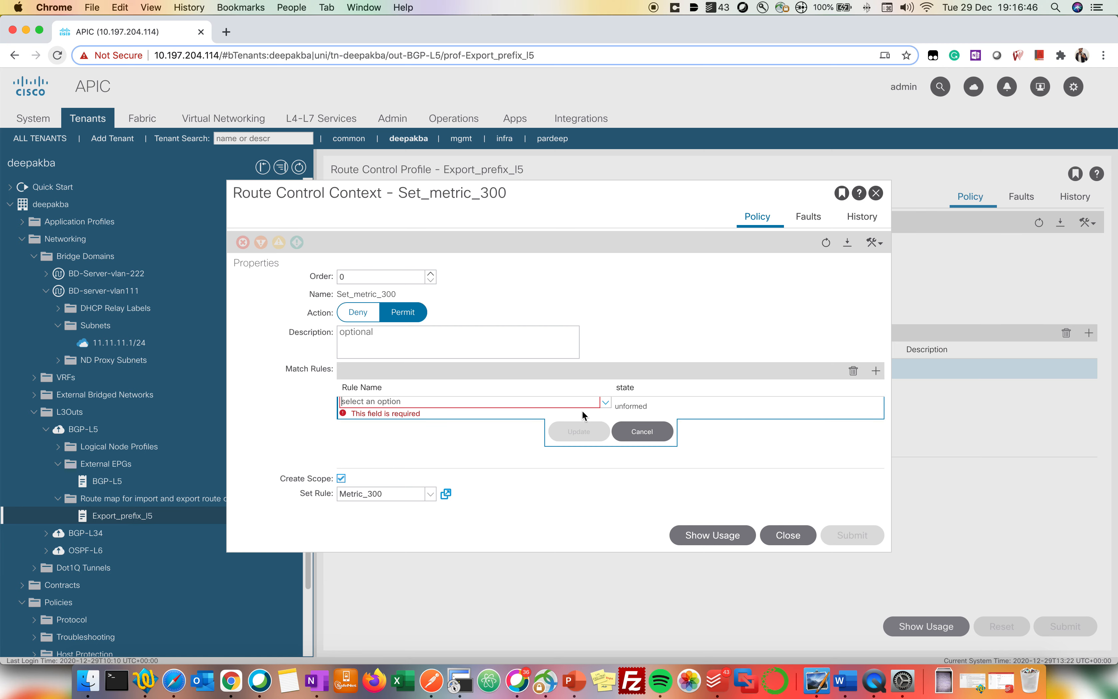
{"action": "left_click", "coordinate": [608, 402]}
{"action": "left_click", "coordinate": [411, 428]}
{"action": "left_click", "coordinate": [575, 431]}
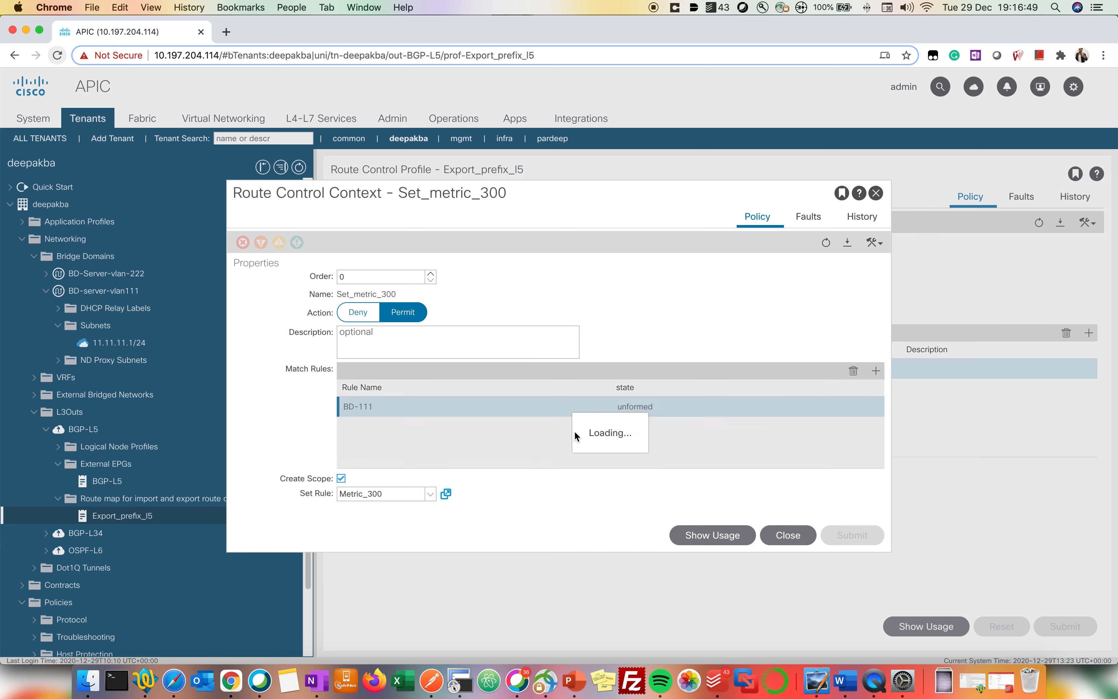
Step: In SecureCRT's N9K-1-host session, run show ip bgp vrf deepakba-bgp65003 twice to check the routes after adding the match rule
{"action": "left_click", "coordinate": [456, 682]}
{"action": "left_click", "coordinate": [251, 84]}
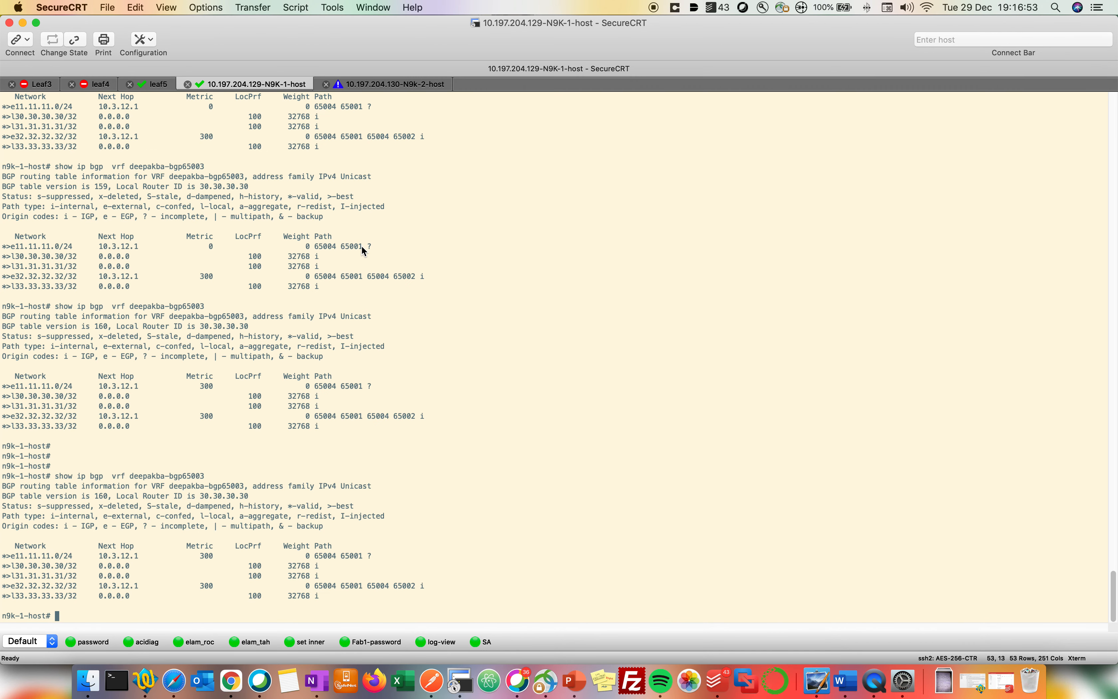
{"action": "key", "text": "Up"}
{"action": "key", "text": "Return"}
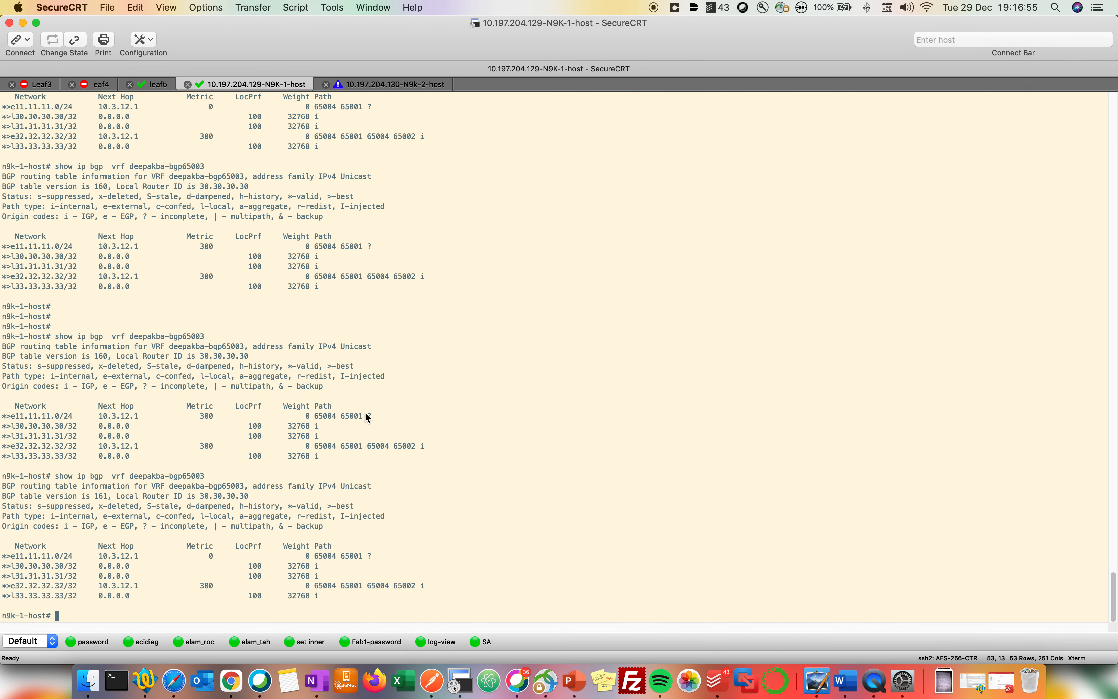
{"action": "key", "text": "Up"}
{"action": "key", "text": "Return"}
Step: Compare the metric of route 11.11.11.0/24 across the BGP outputs, and display the deepakba-bgp65003 BGP table once more
{"action": "key", "text": "Up"}
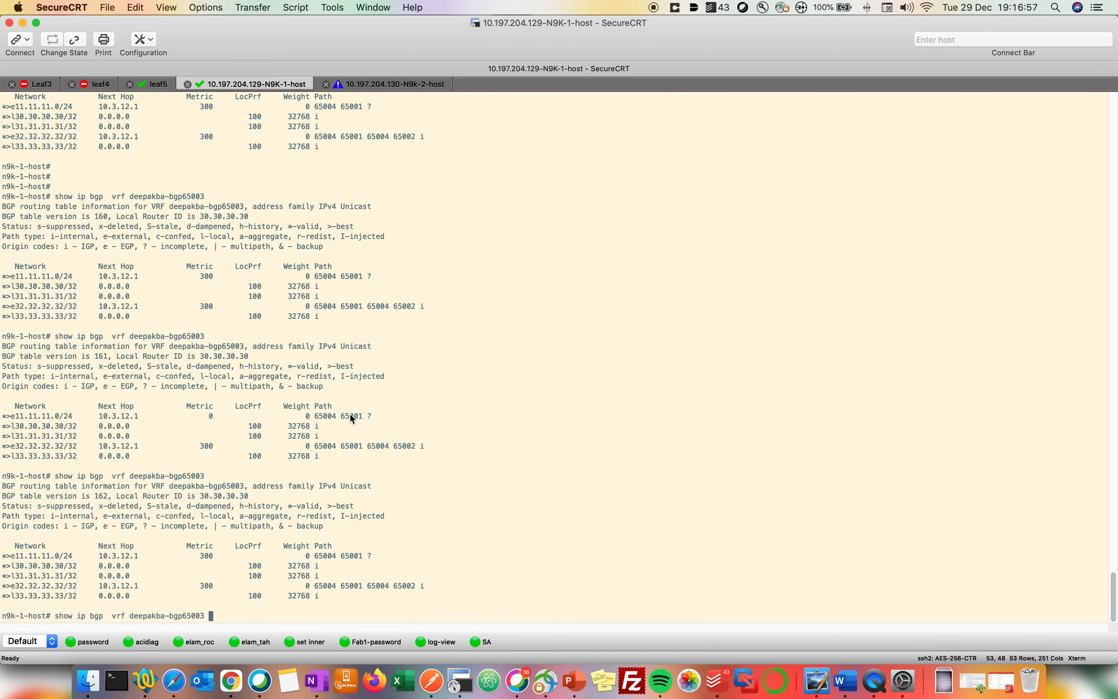
{"action": "left_click_drag", "start_coordinate": [200, 289], "coordinate": [221, 308]}
{"action": "left_click_drag", "start_coordinate": [196, 416], "coordinate": [222, 418]}
{"action": "left_click_drag", "start_coordinate": [187, 555], "coordinate": [236, 560]}
{"action": "left_click_drag", "start_coordinate": [362, 558], "coordinate": [112, 560]}
{"action": "key", "text": "Return"}
{"action": "key", "text": "Return"}
{"action": "key", "text": "Return"}
{"action": "key", "text": "Return"}
{"action": "key", "text": "Return"}
{"action": "key", "text": "Return"}
{"action": "key", "text": "Return"}
{"action": "key", "text": "Return"}
{"action": "key", "text": "Return"}
{"action": "key", "text": "Return"}
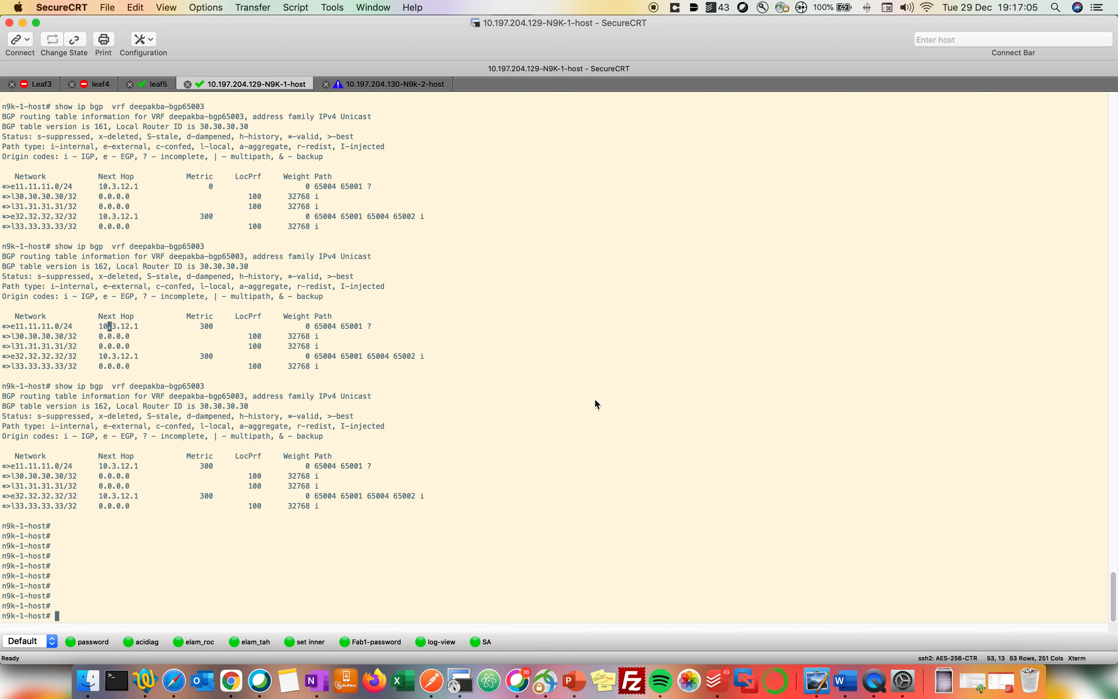
{"action": "left_click", "coordinate": [471, 377]}
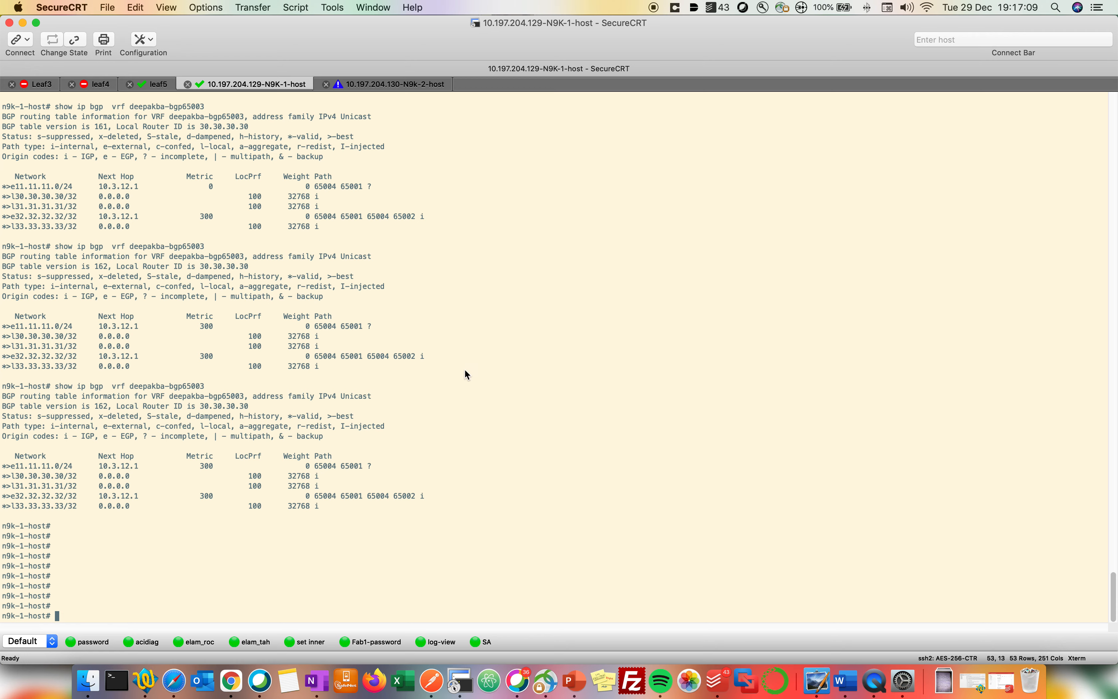